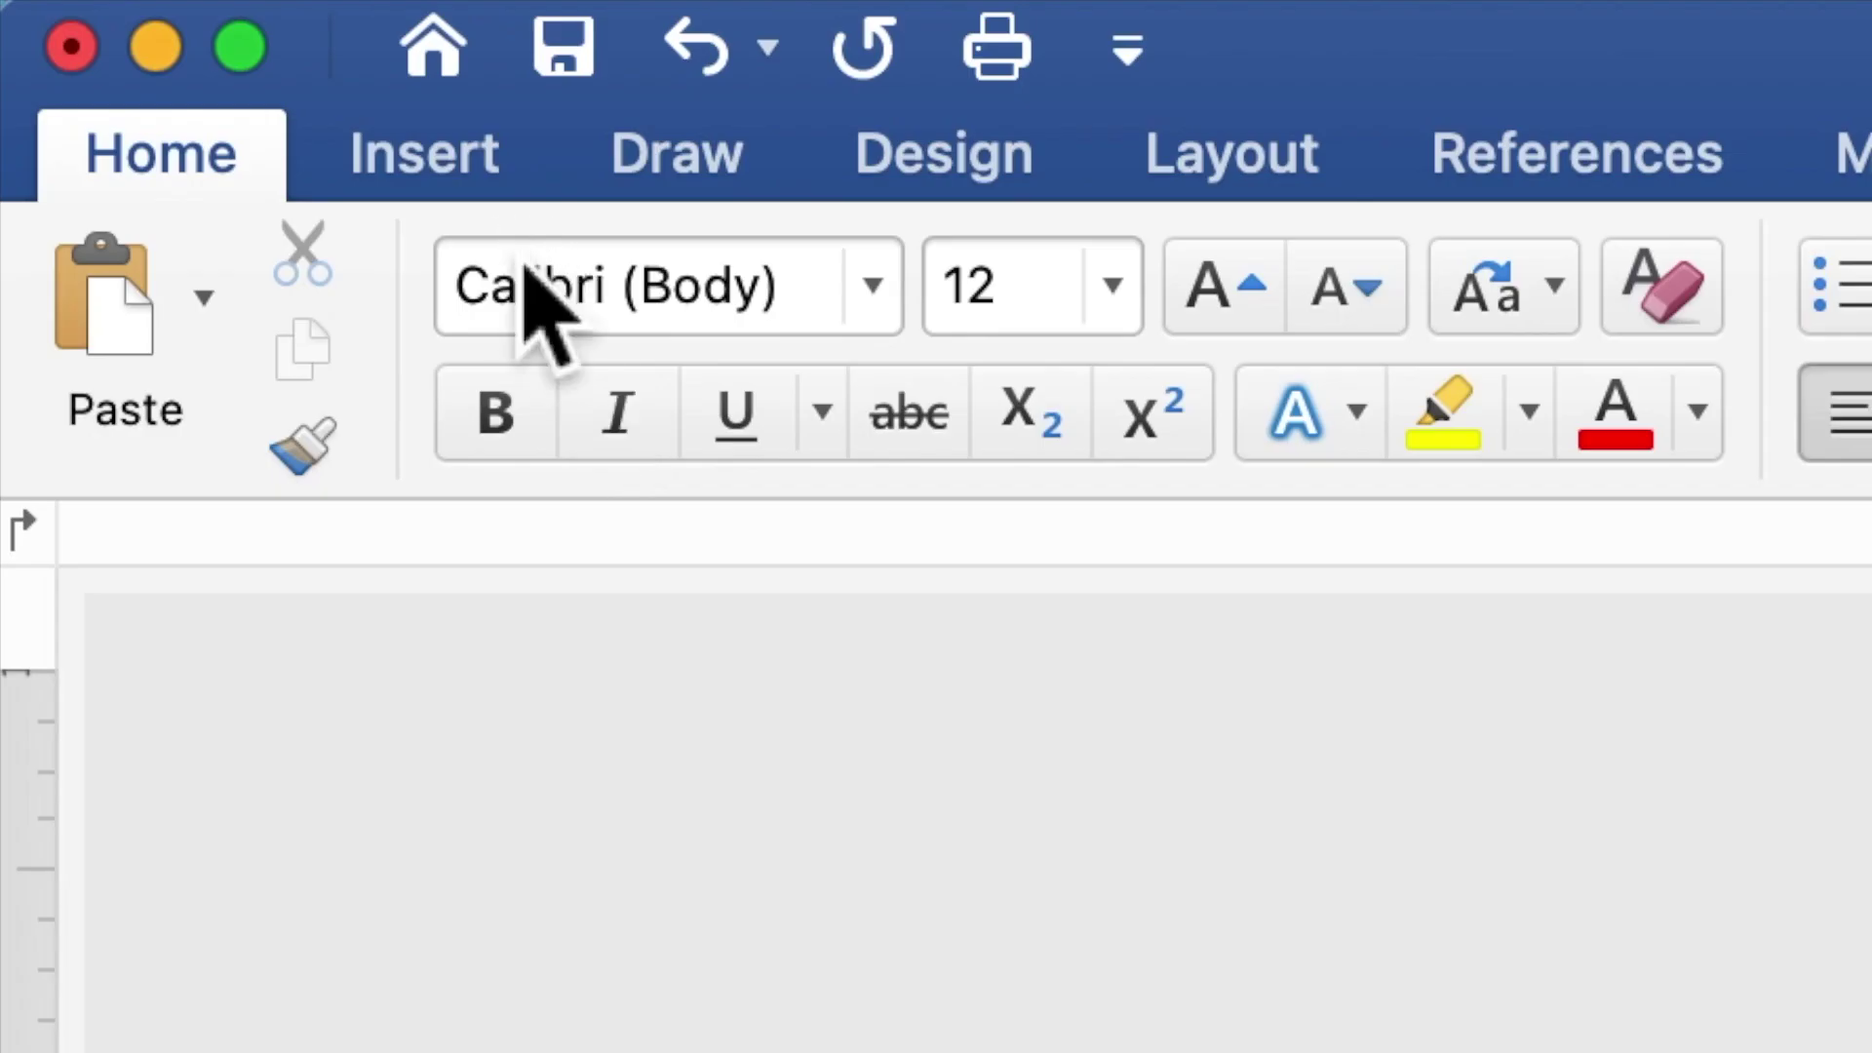
Step: Insert PINK BUTTERFLY WITH GOLD BACKGROUND.jpg from file and set its wrapping to Behind Text
{"action": "left_click", "coordinate": [460, 167]}
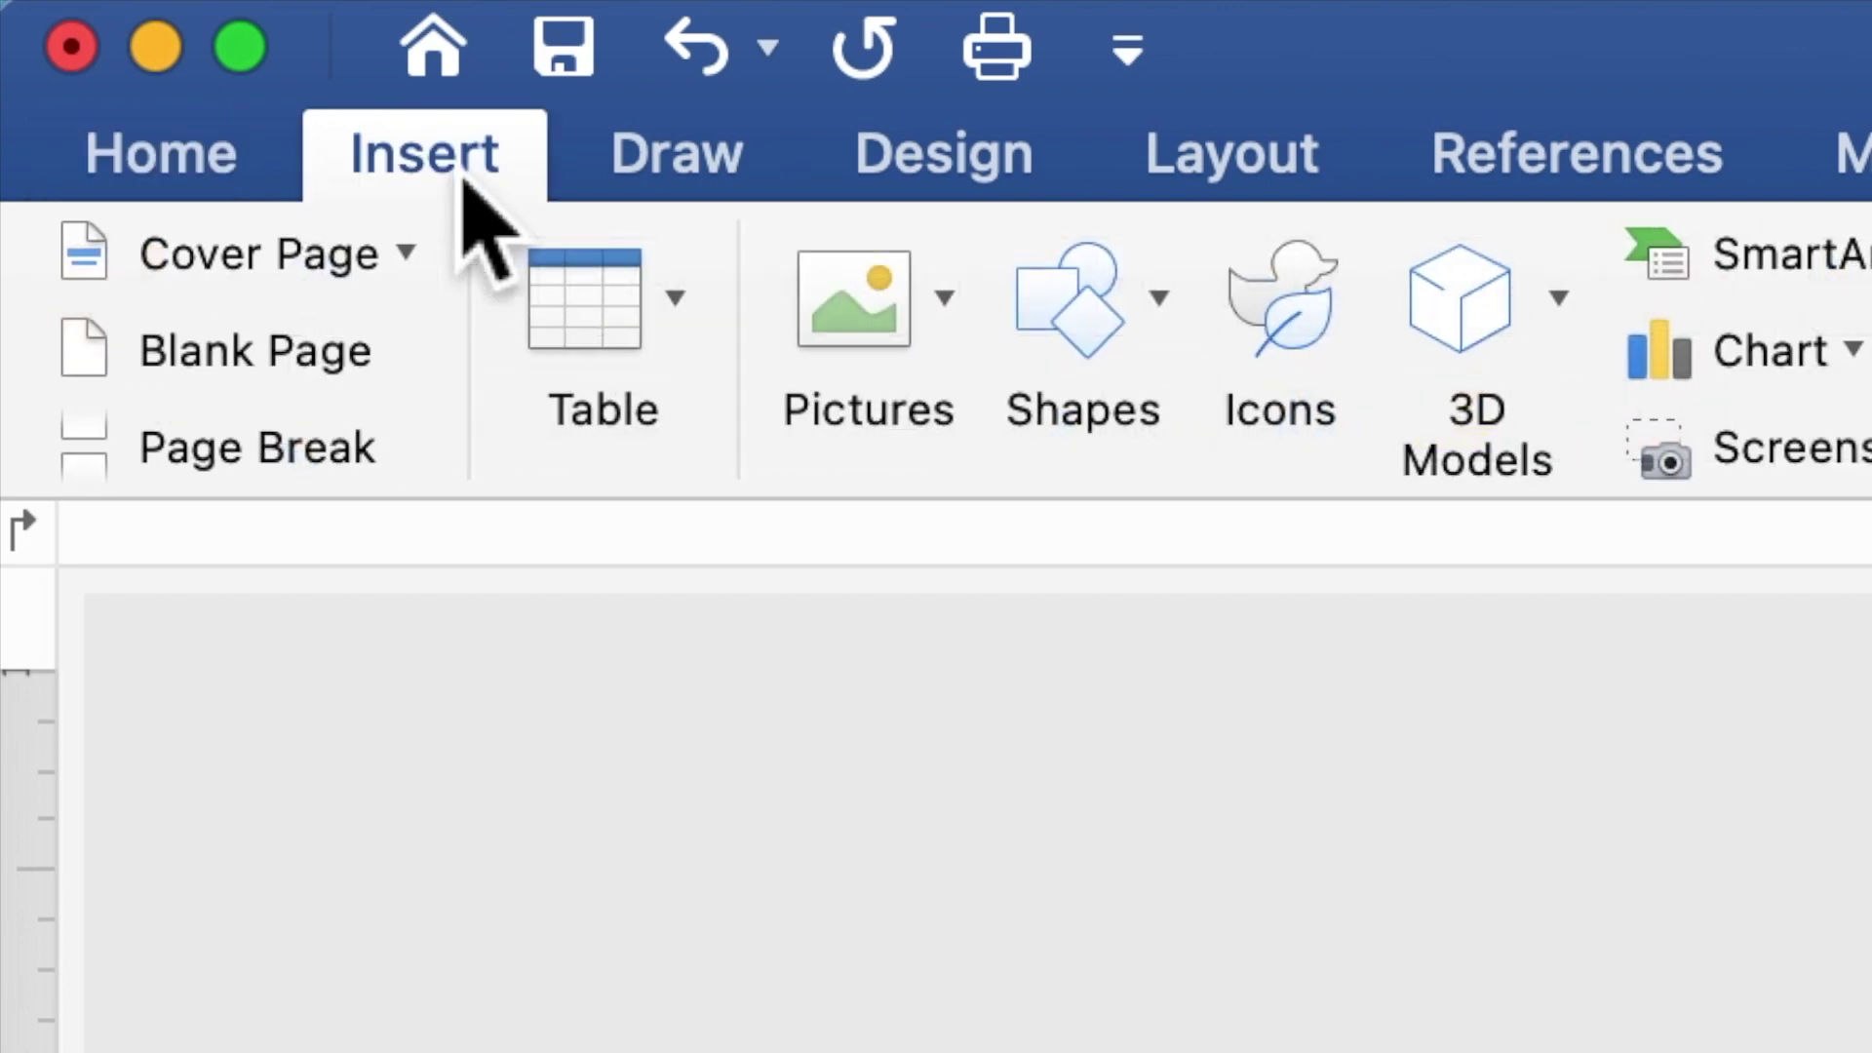
{"action": "left_click", "coordinate": [858, 326]}
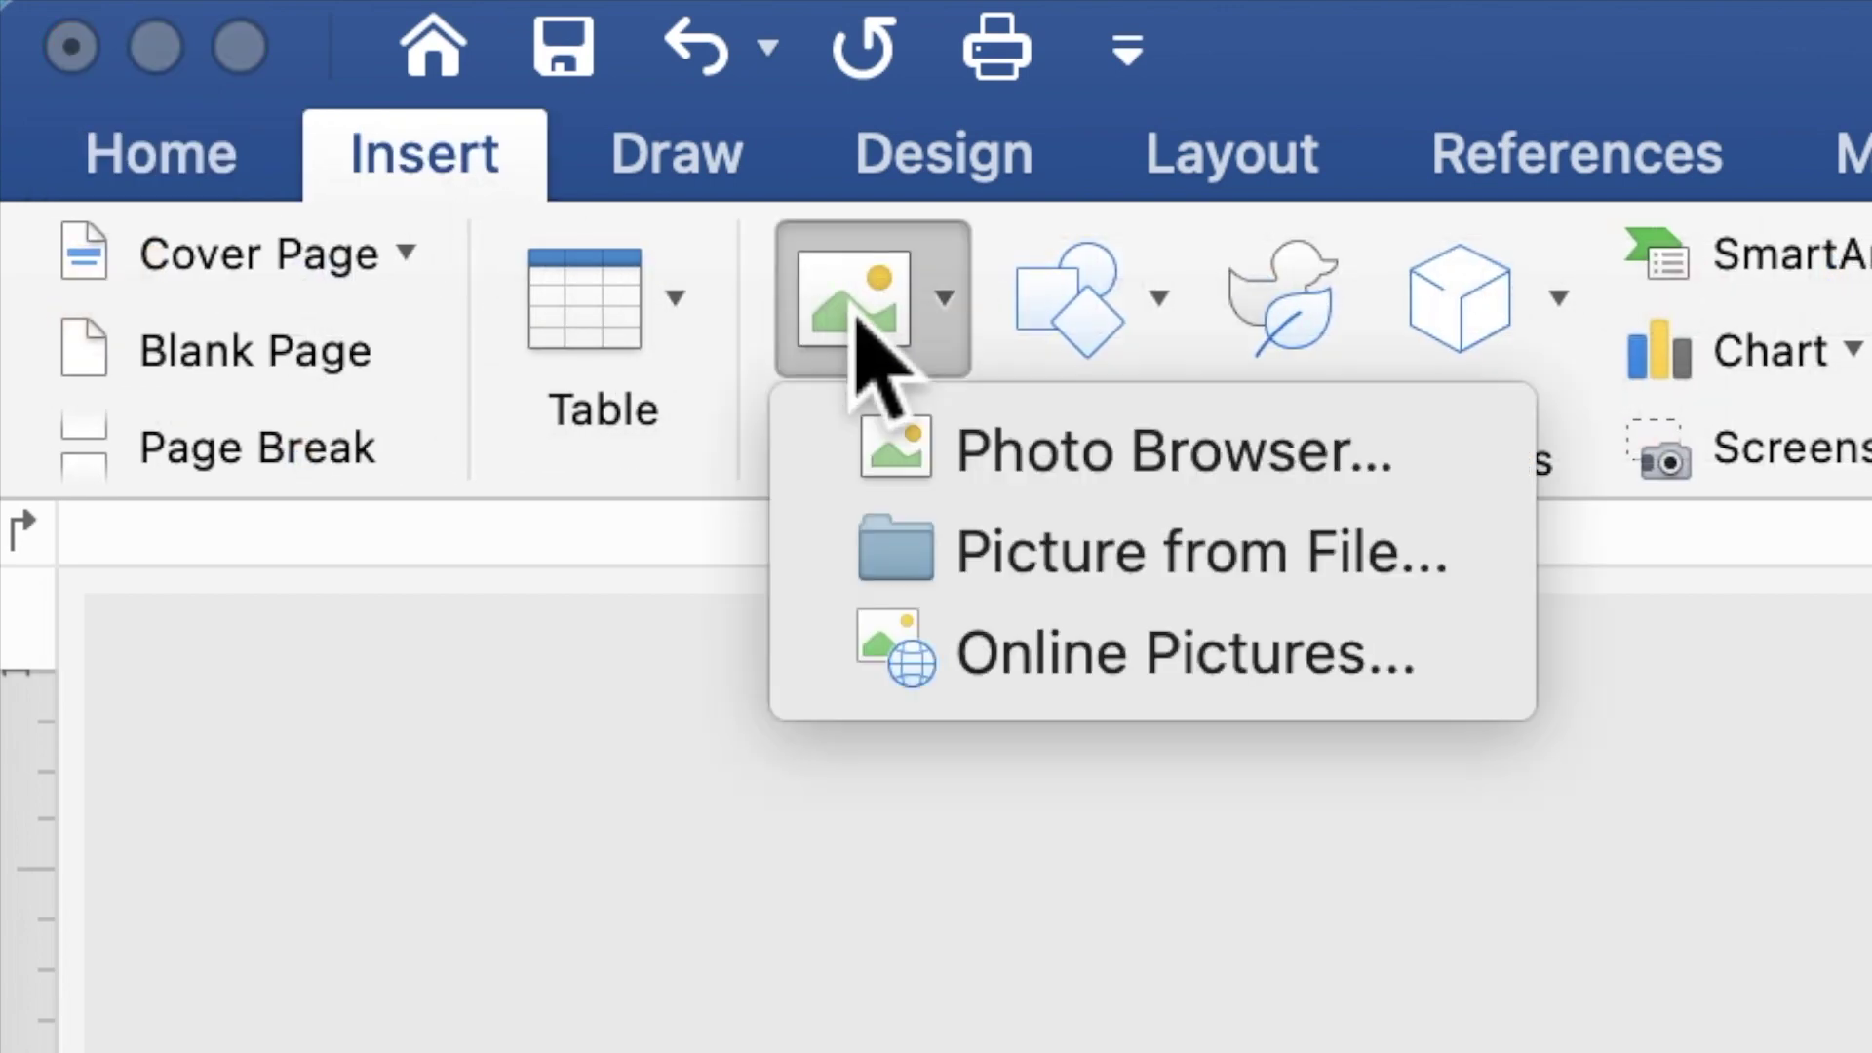
{"action": "left_click", "coordinate": [968, 577]}
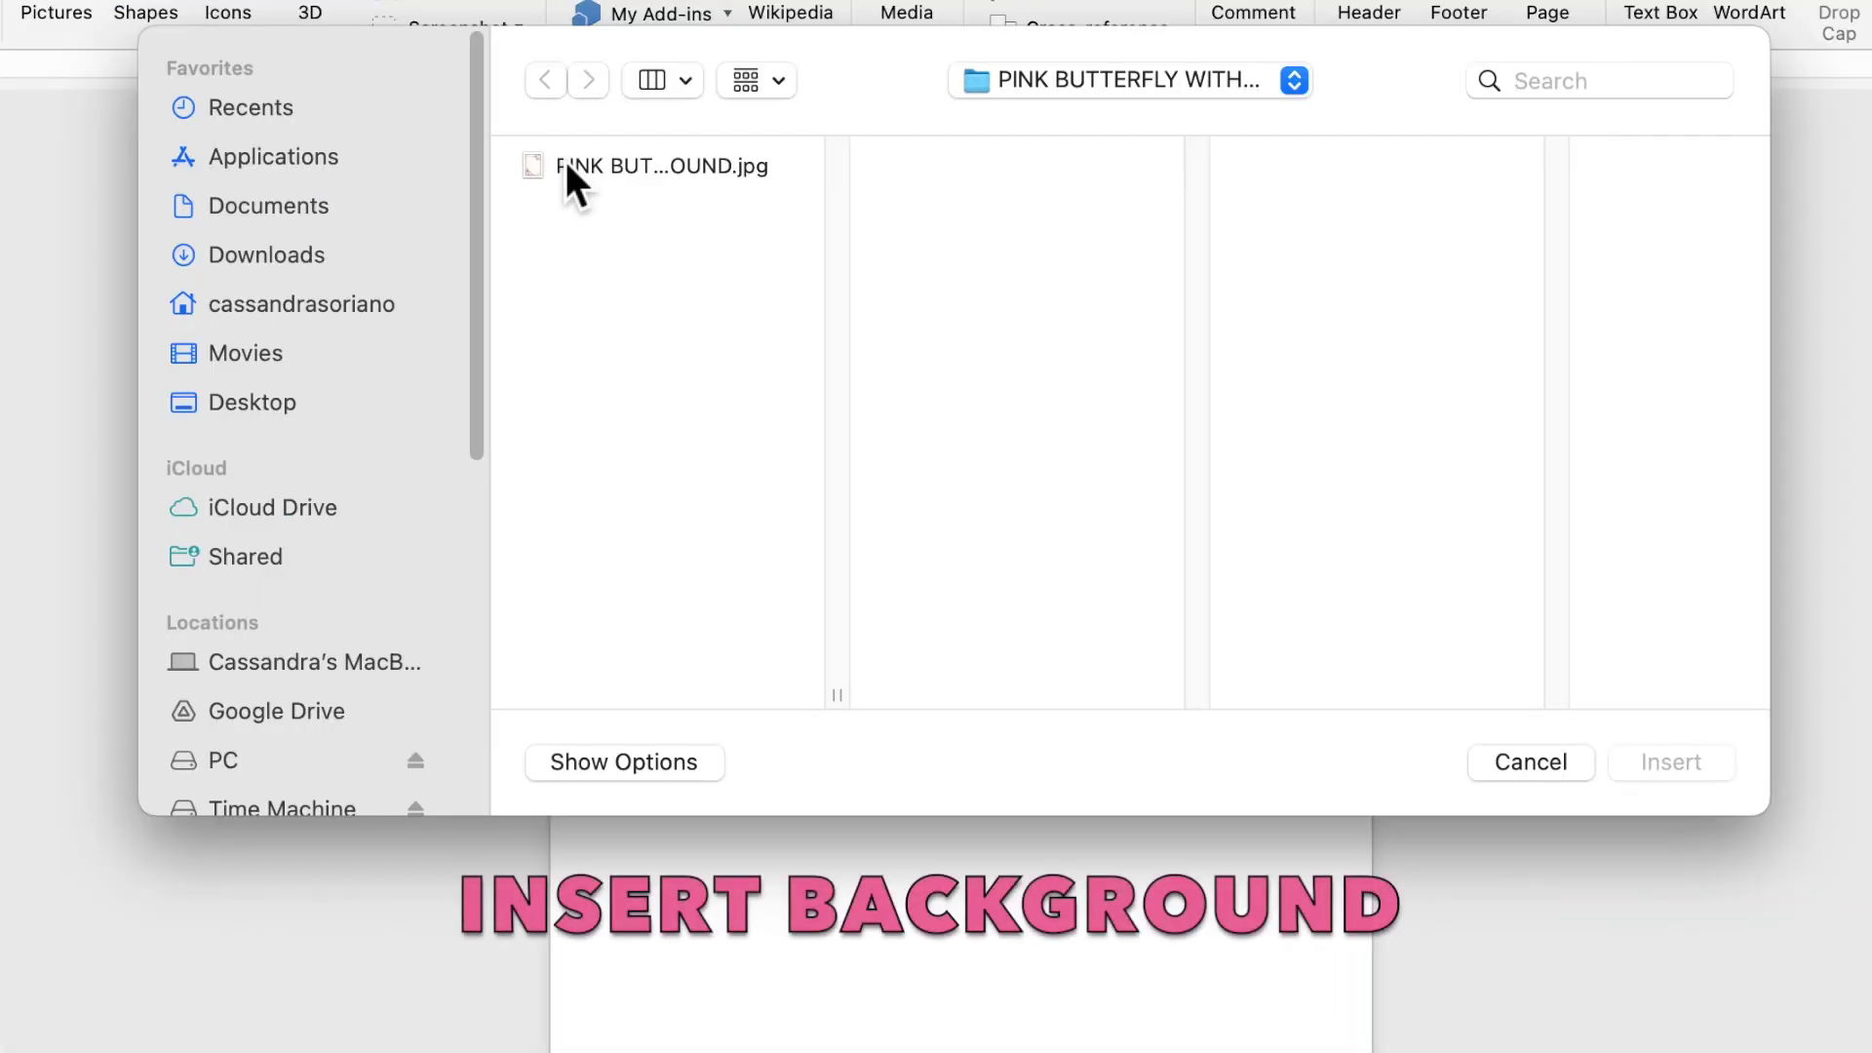
{"action": "left_click", "coordinate": [648, 200]}
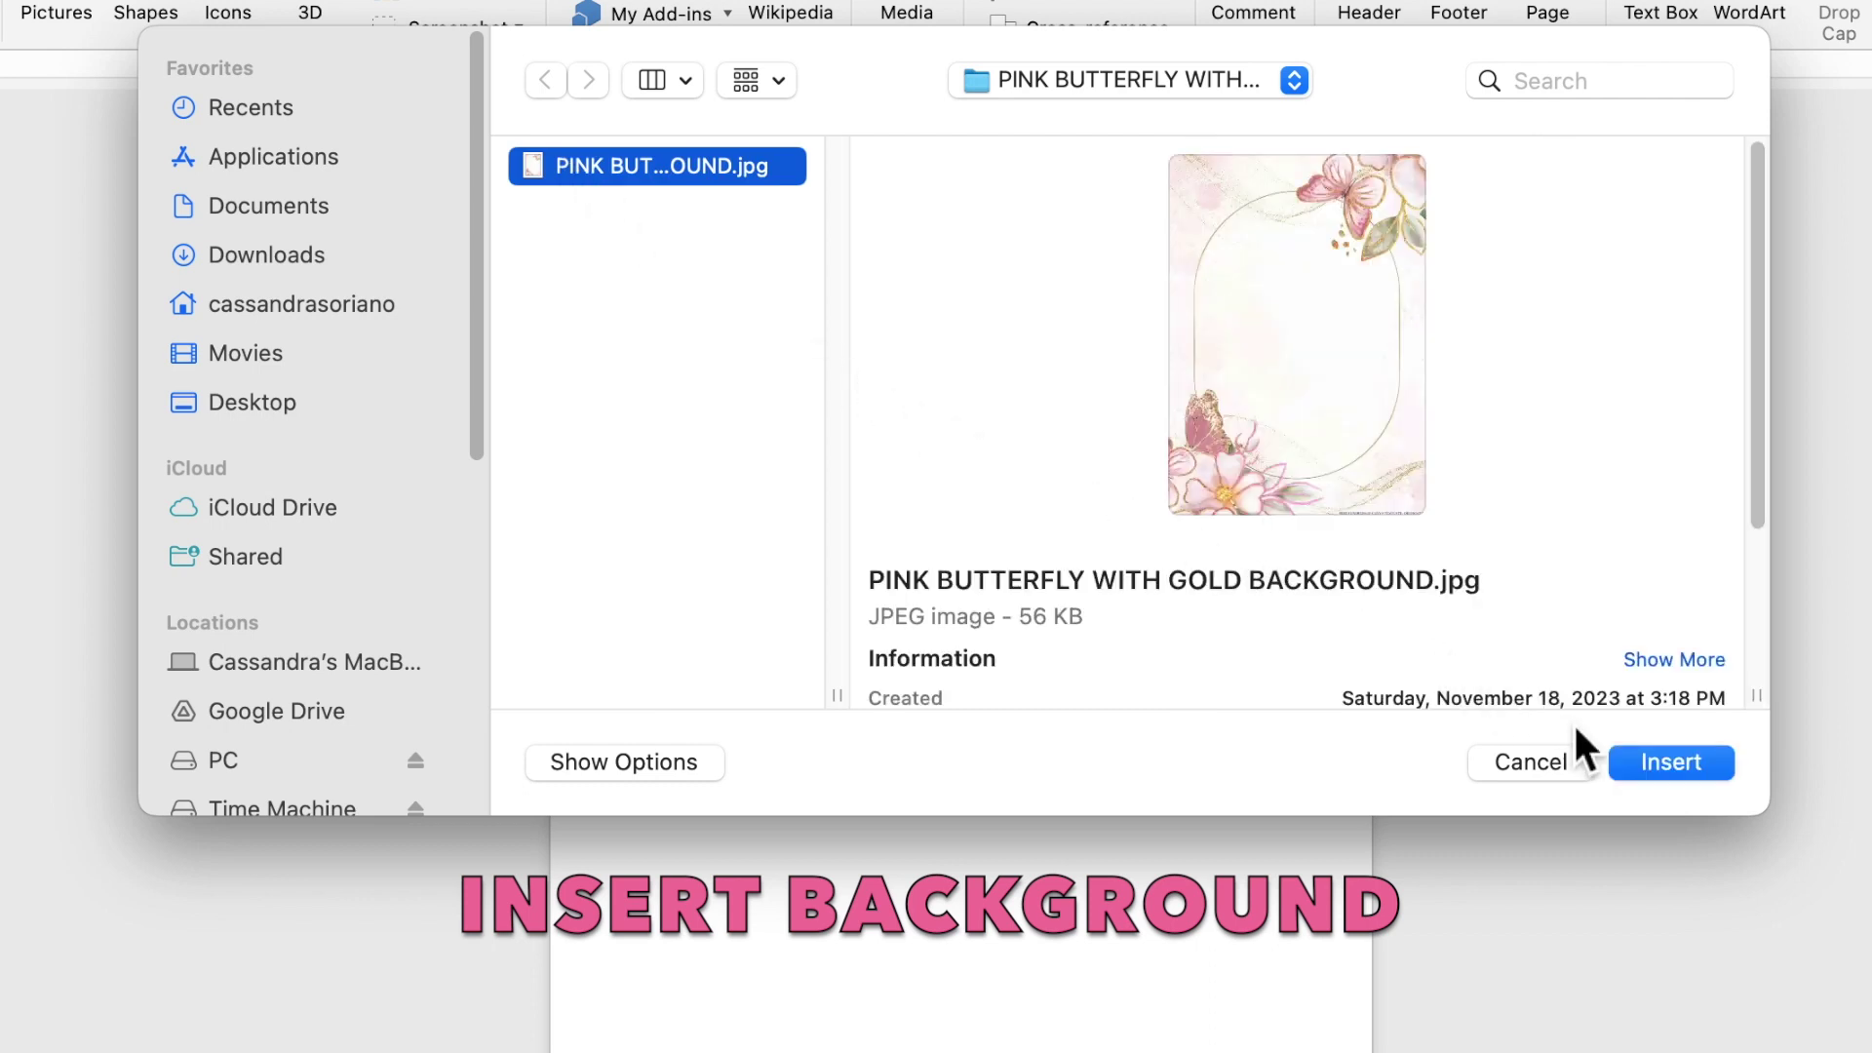
{"action": "left_click", "coordinate": [1646, 770]}
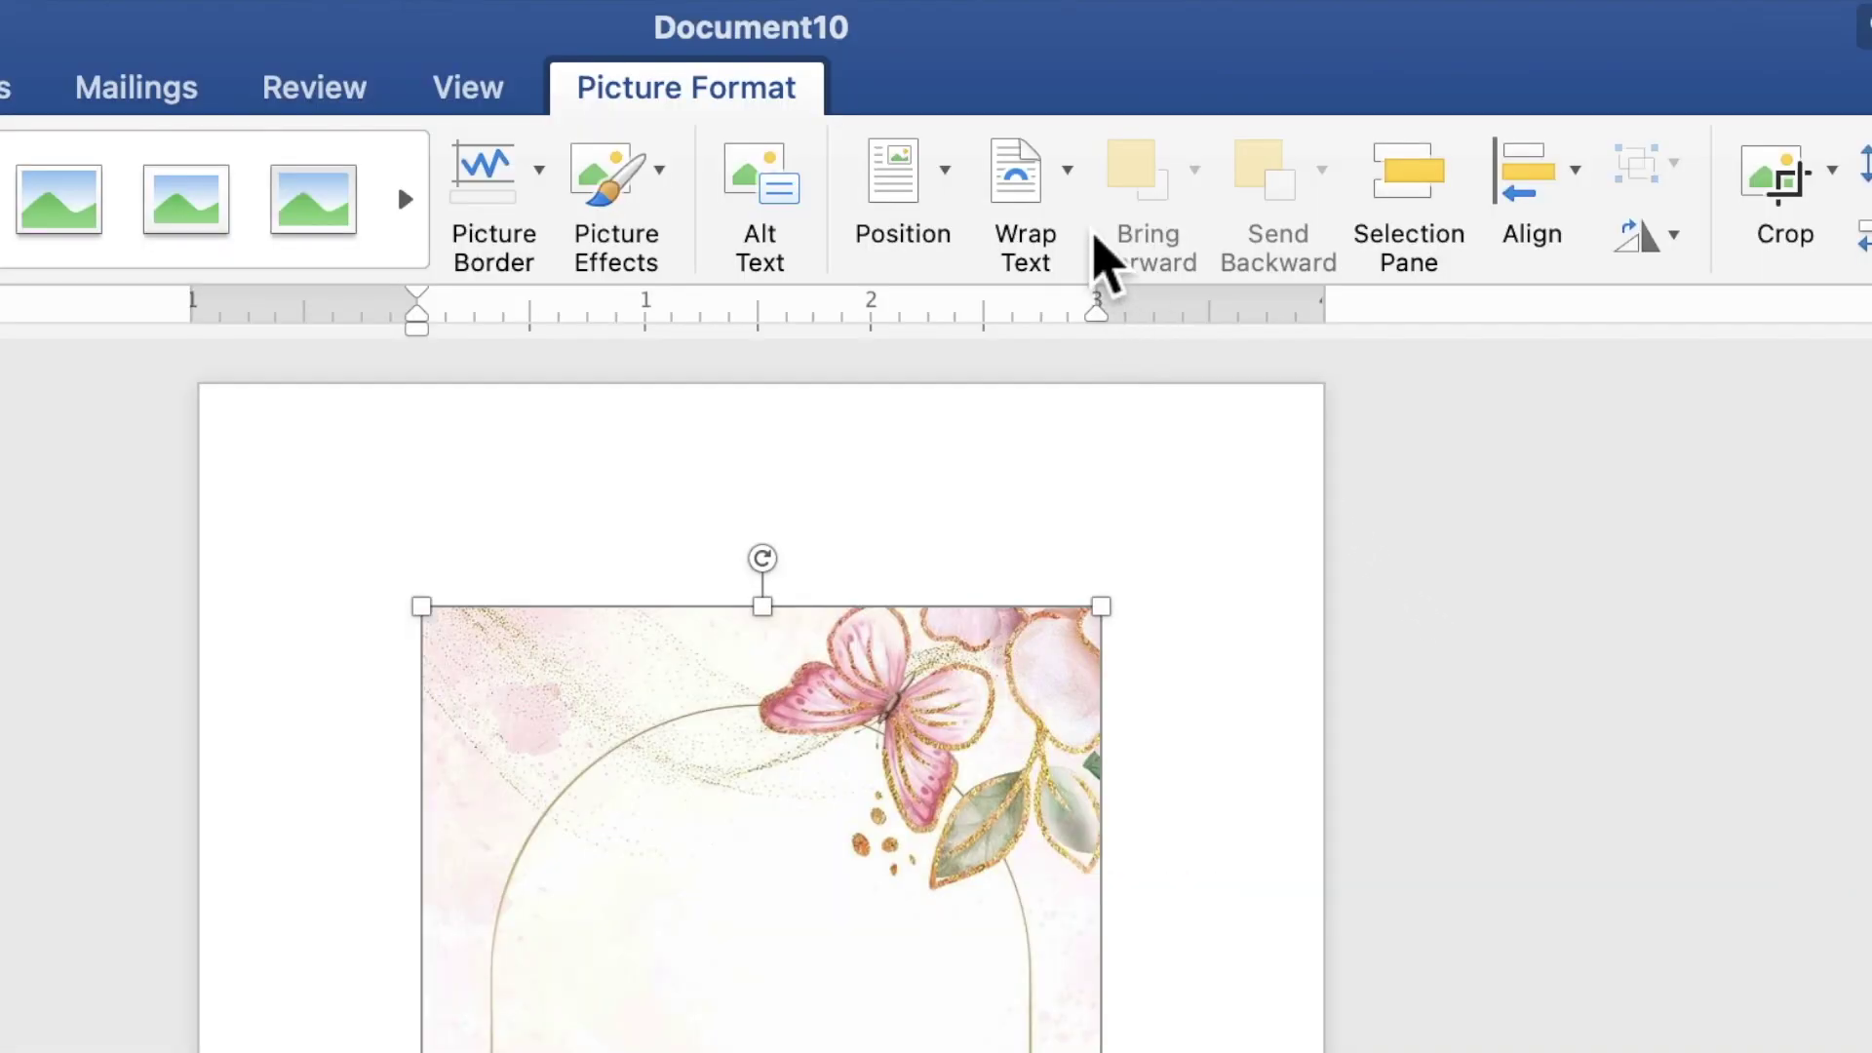
{"action": "left_click", "coordinate": [1105, 54]}
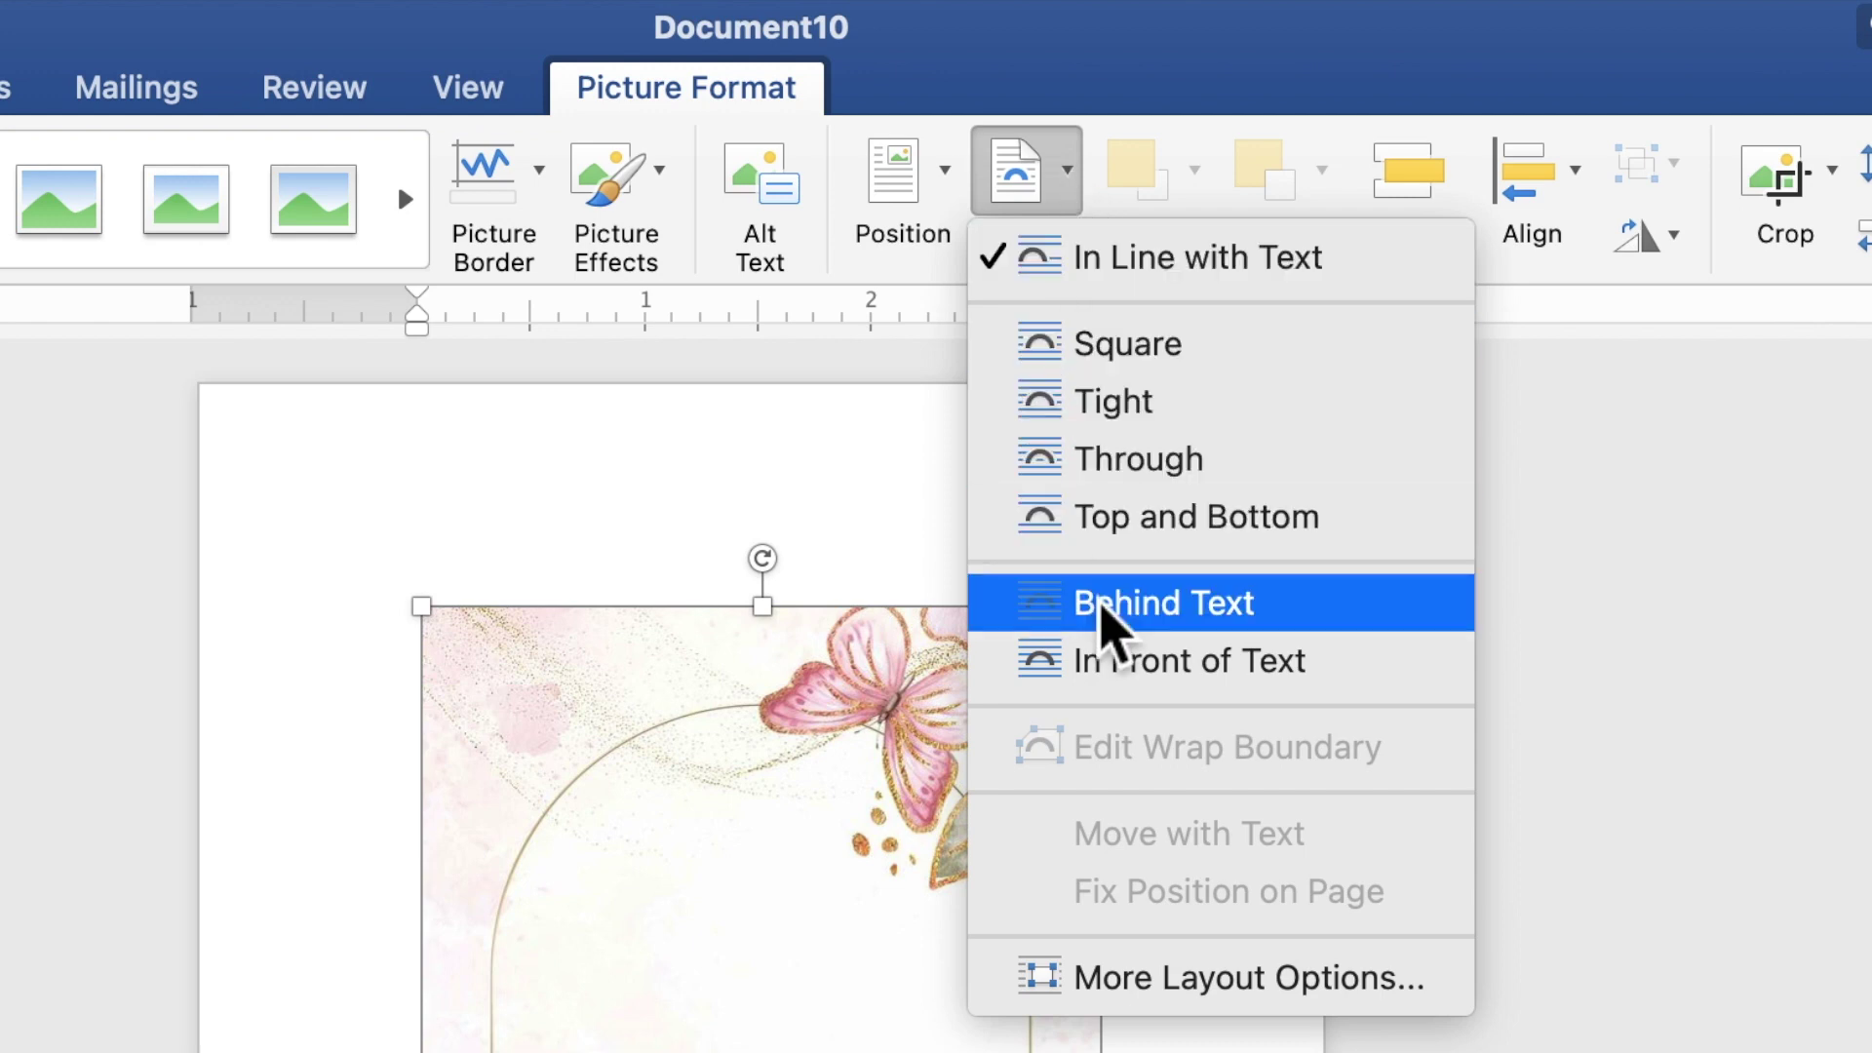
{"action": "left_click", "coordinate": [1102, 606]}
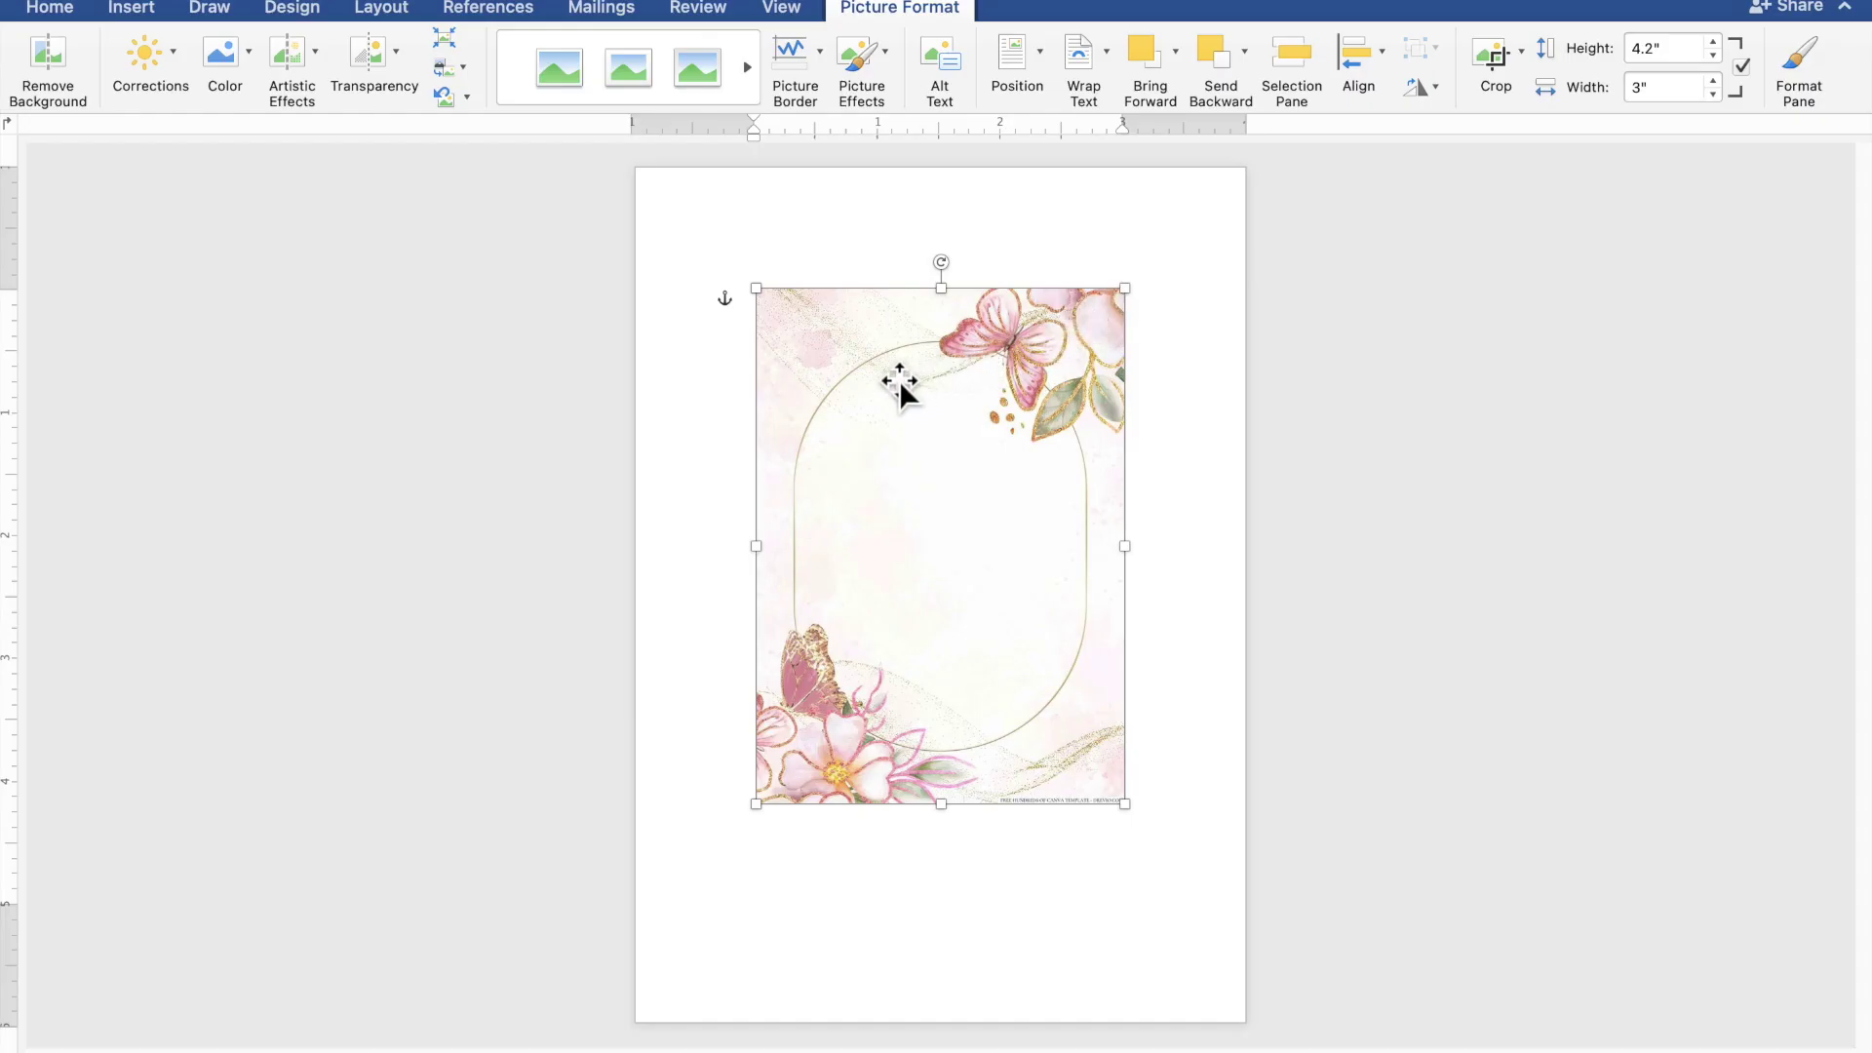
Step: Align the butterfly picture to the top-left corner and stretch it to 7.05" × 5.03" to cover the page
{"action": "left_click_drag", "start_coordinate": [899, 381], "coordinate": [790, 283]}
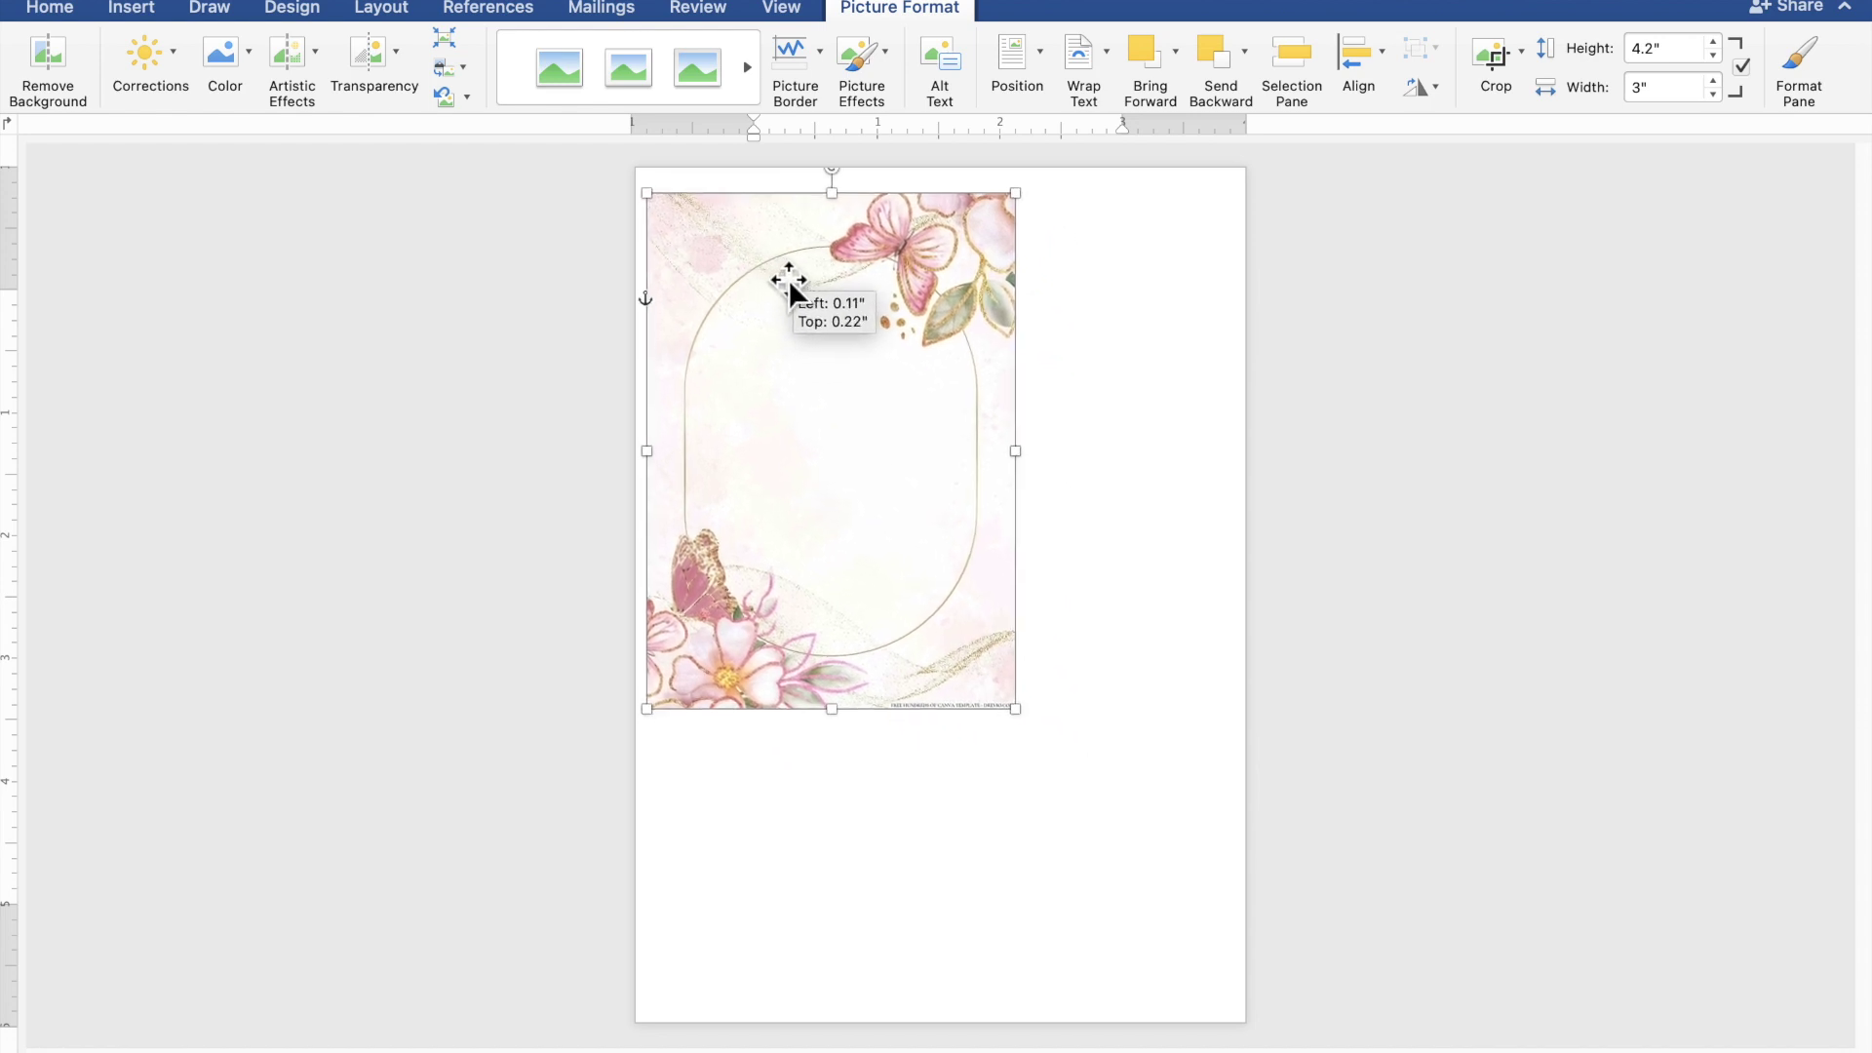
{"action": "left_click_drag", "start_coordinate": [789, 283], "coordinate": [780, 263]}
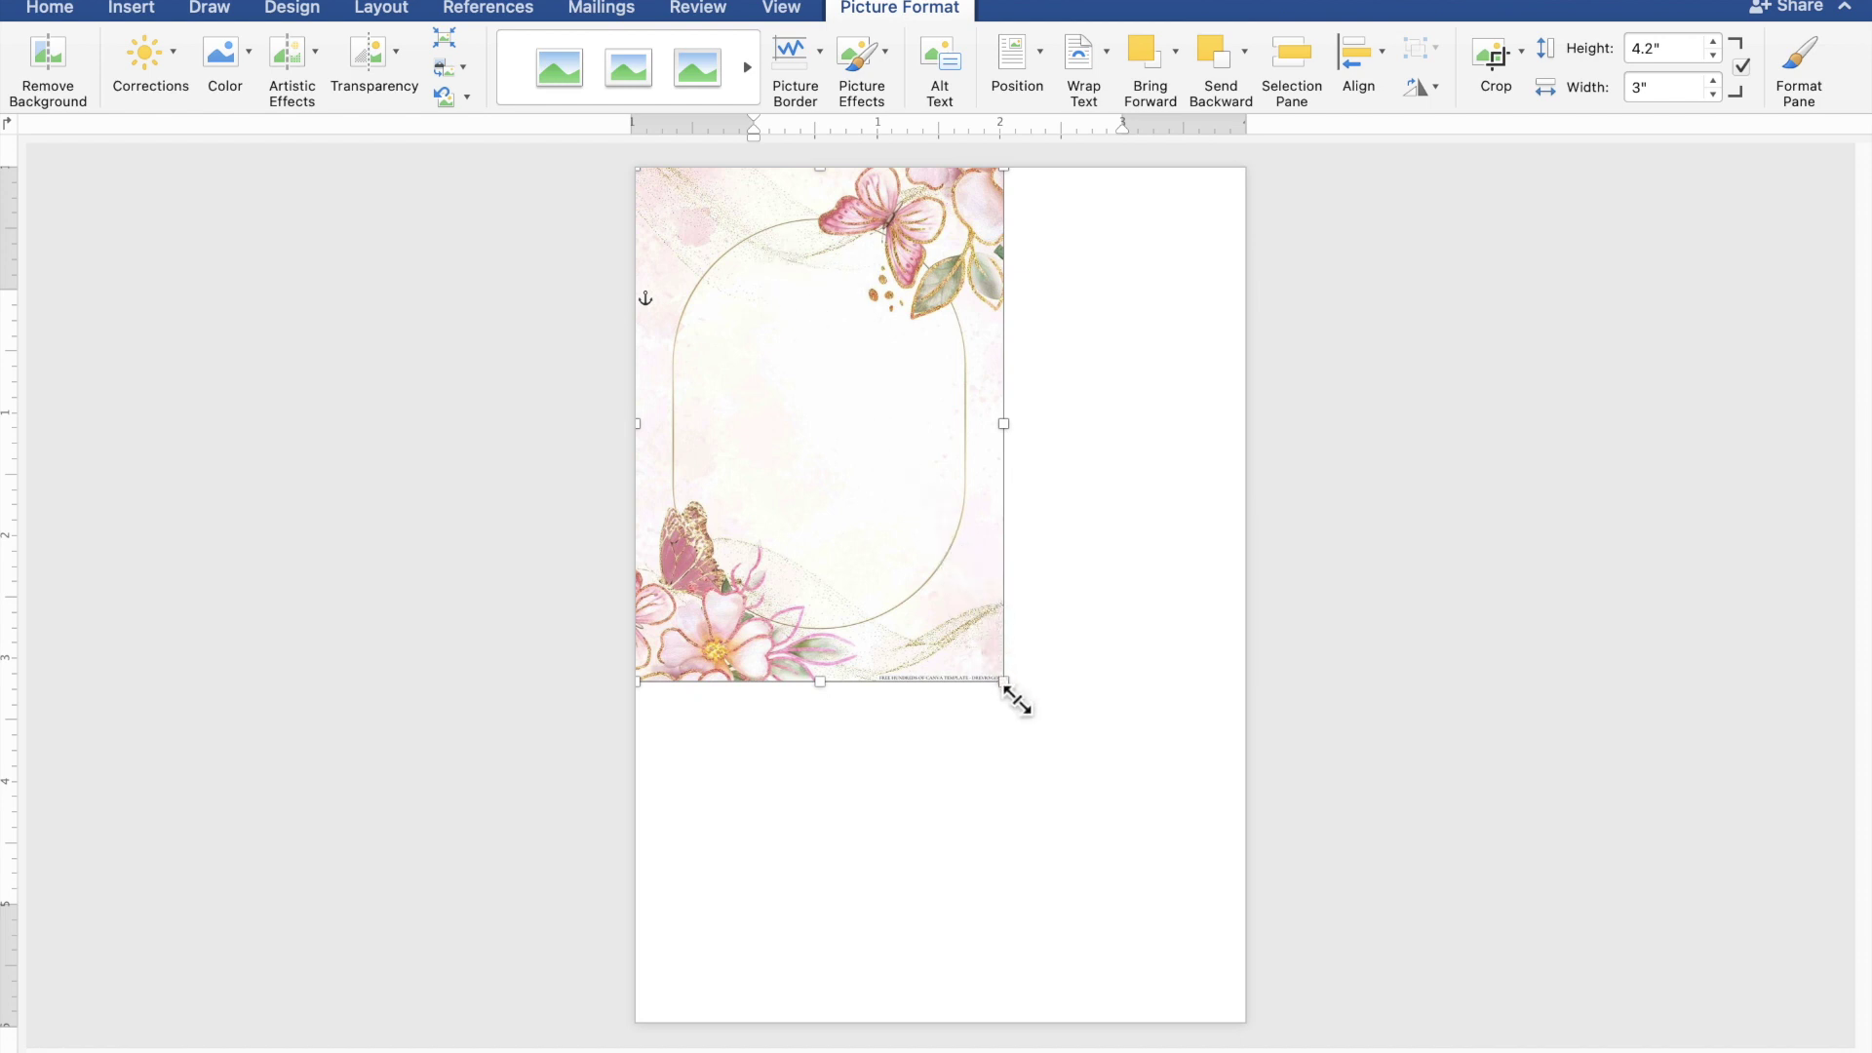
{"action": "left_click_drag", "start_coordinate": [1017, 700], "coordinate": [1086, 830]}
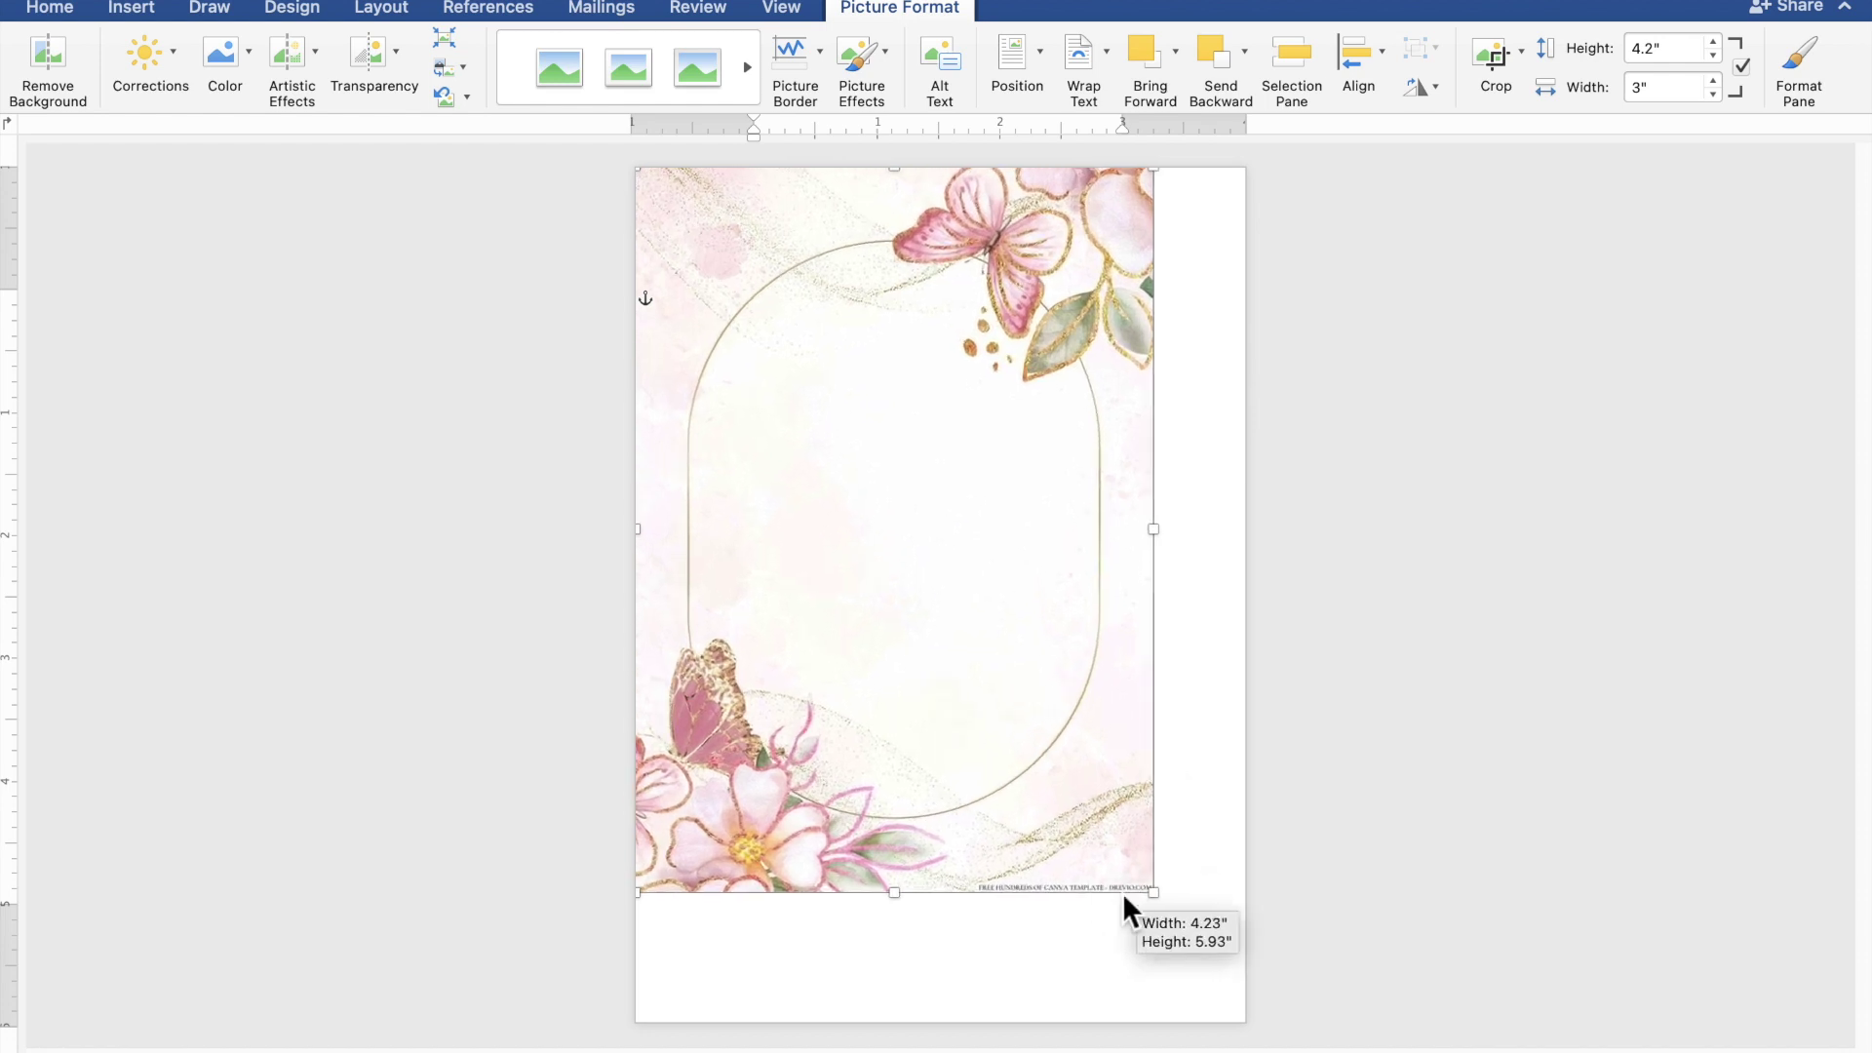
{"action": "left_click_drag", "start_coordinate": [1086, 831], "coordinate": [1217, 1024]}
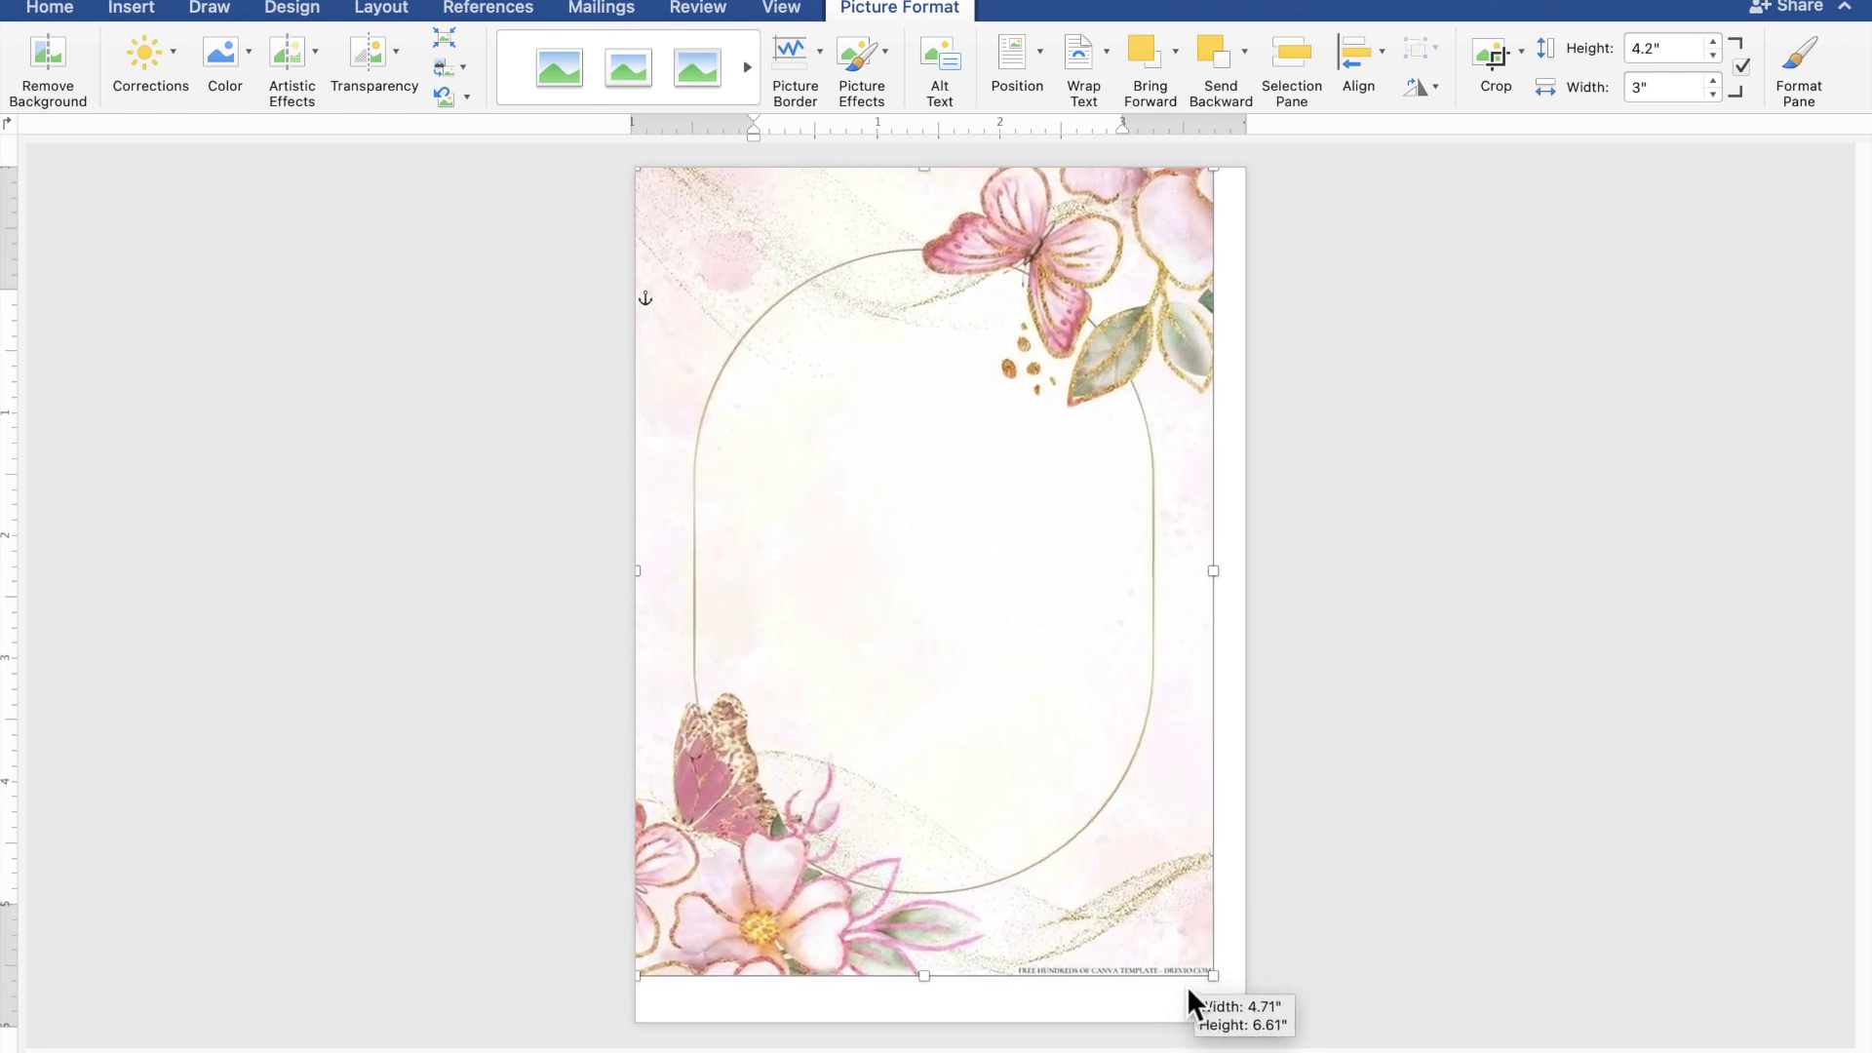
{"action": "left_click_drag", "start_coordinate": [1218, 1036], "coordinate": [1231, 1044]}
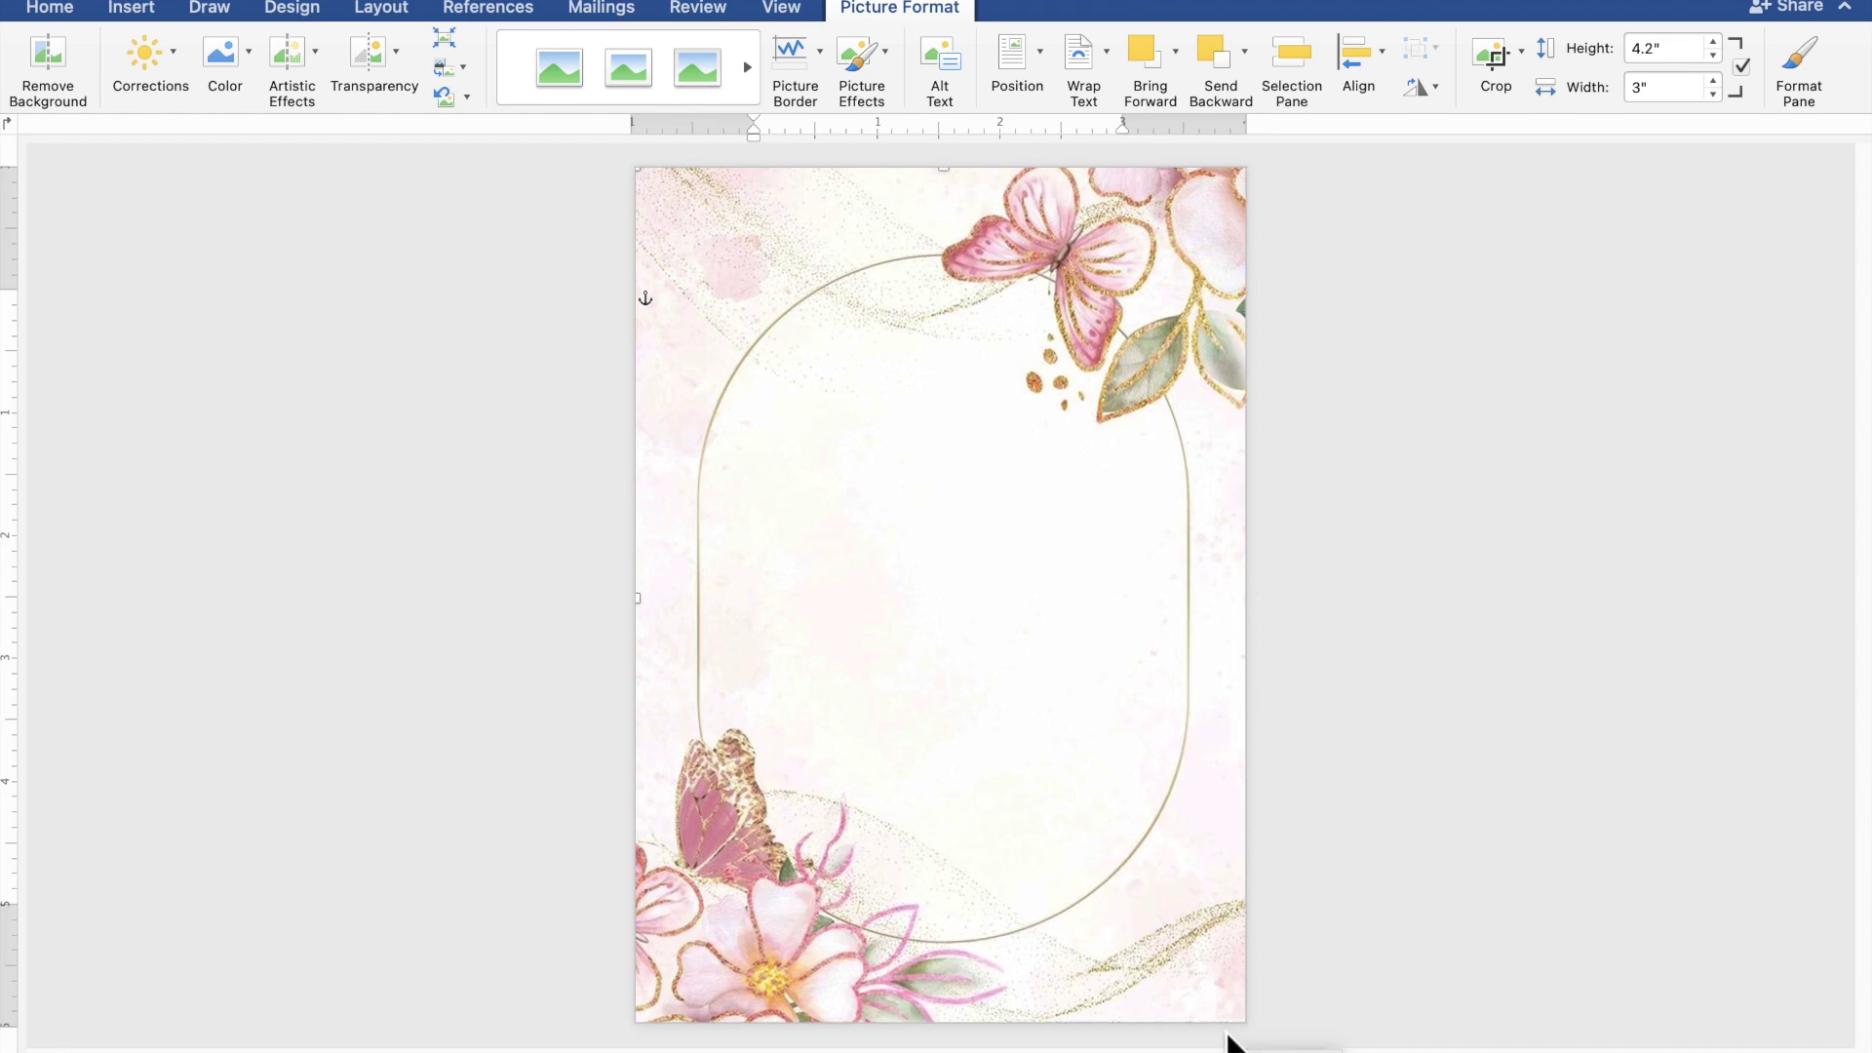
{"action": "left_click", "coordinate": [1505, 895]}
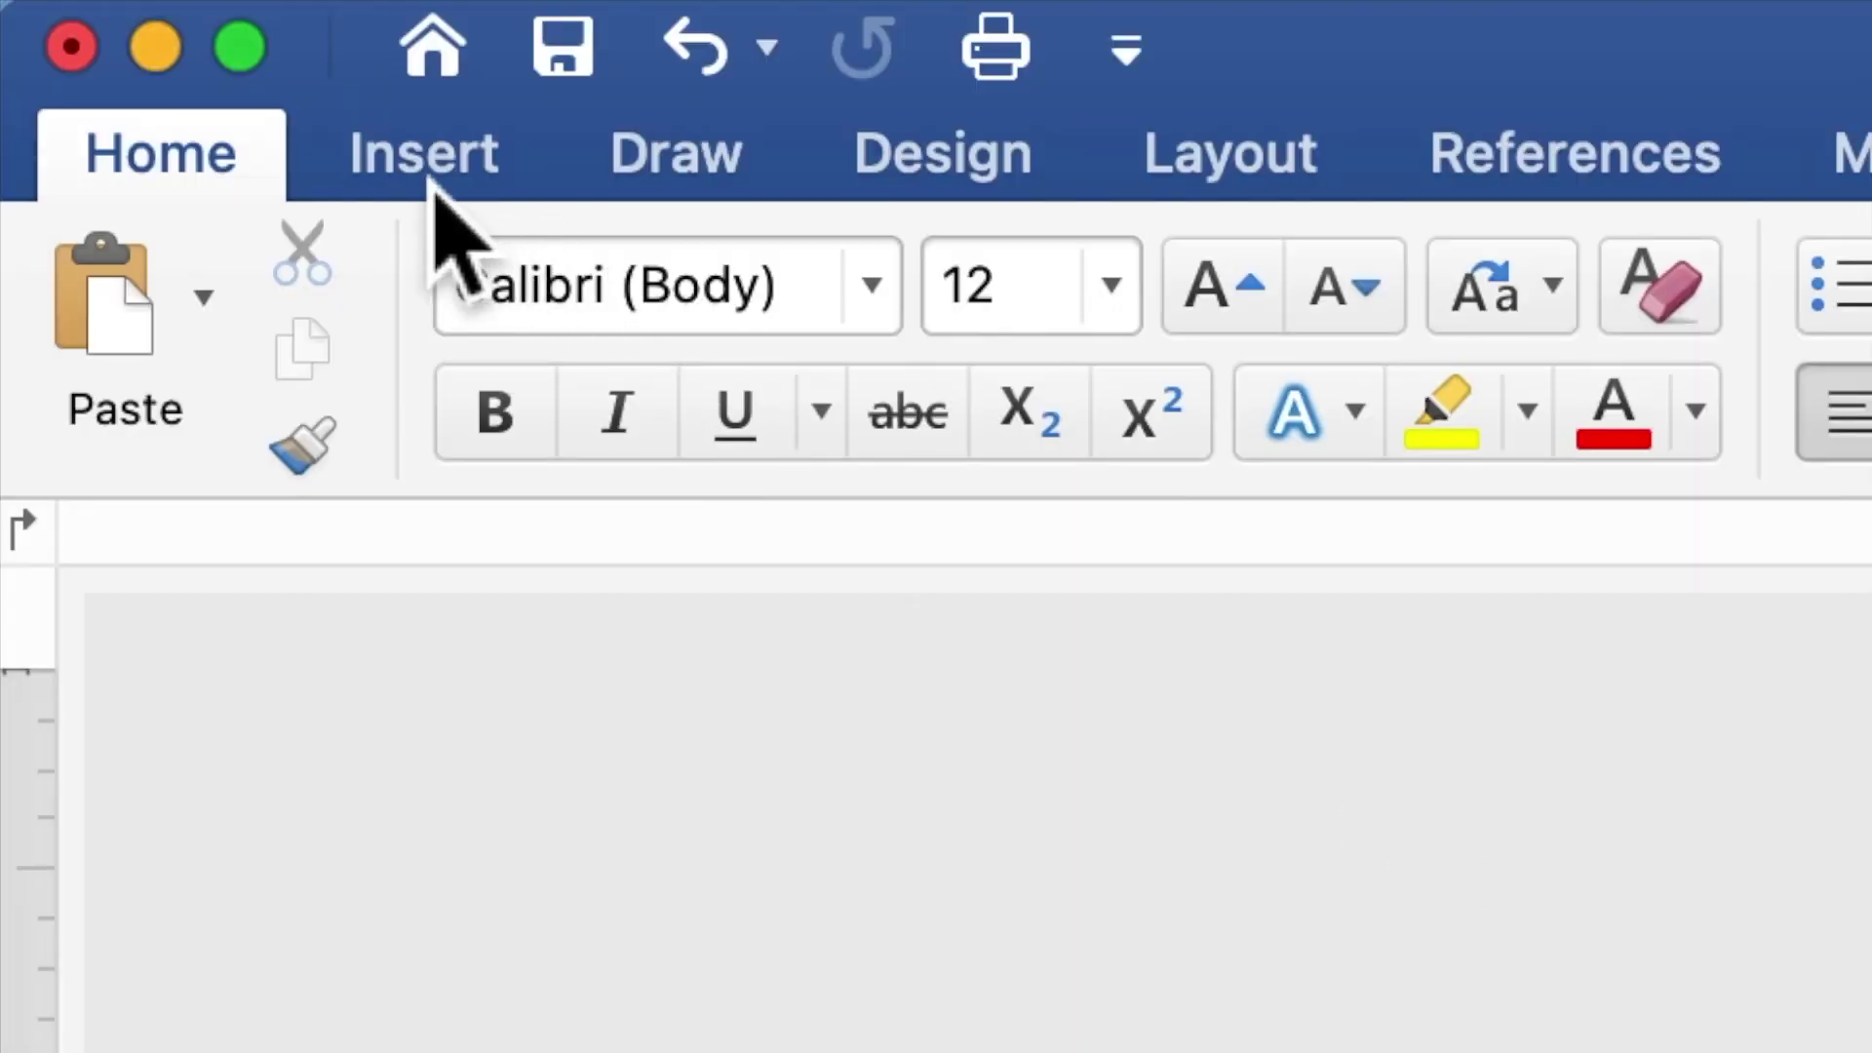
{"action": "left_click", "coordinate": [432, 176]}
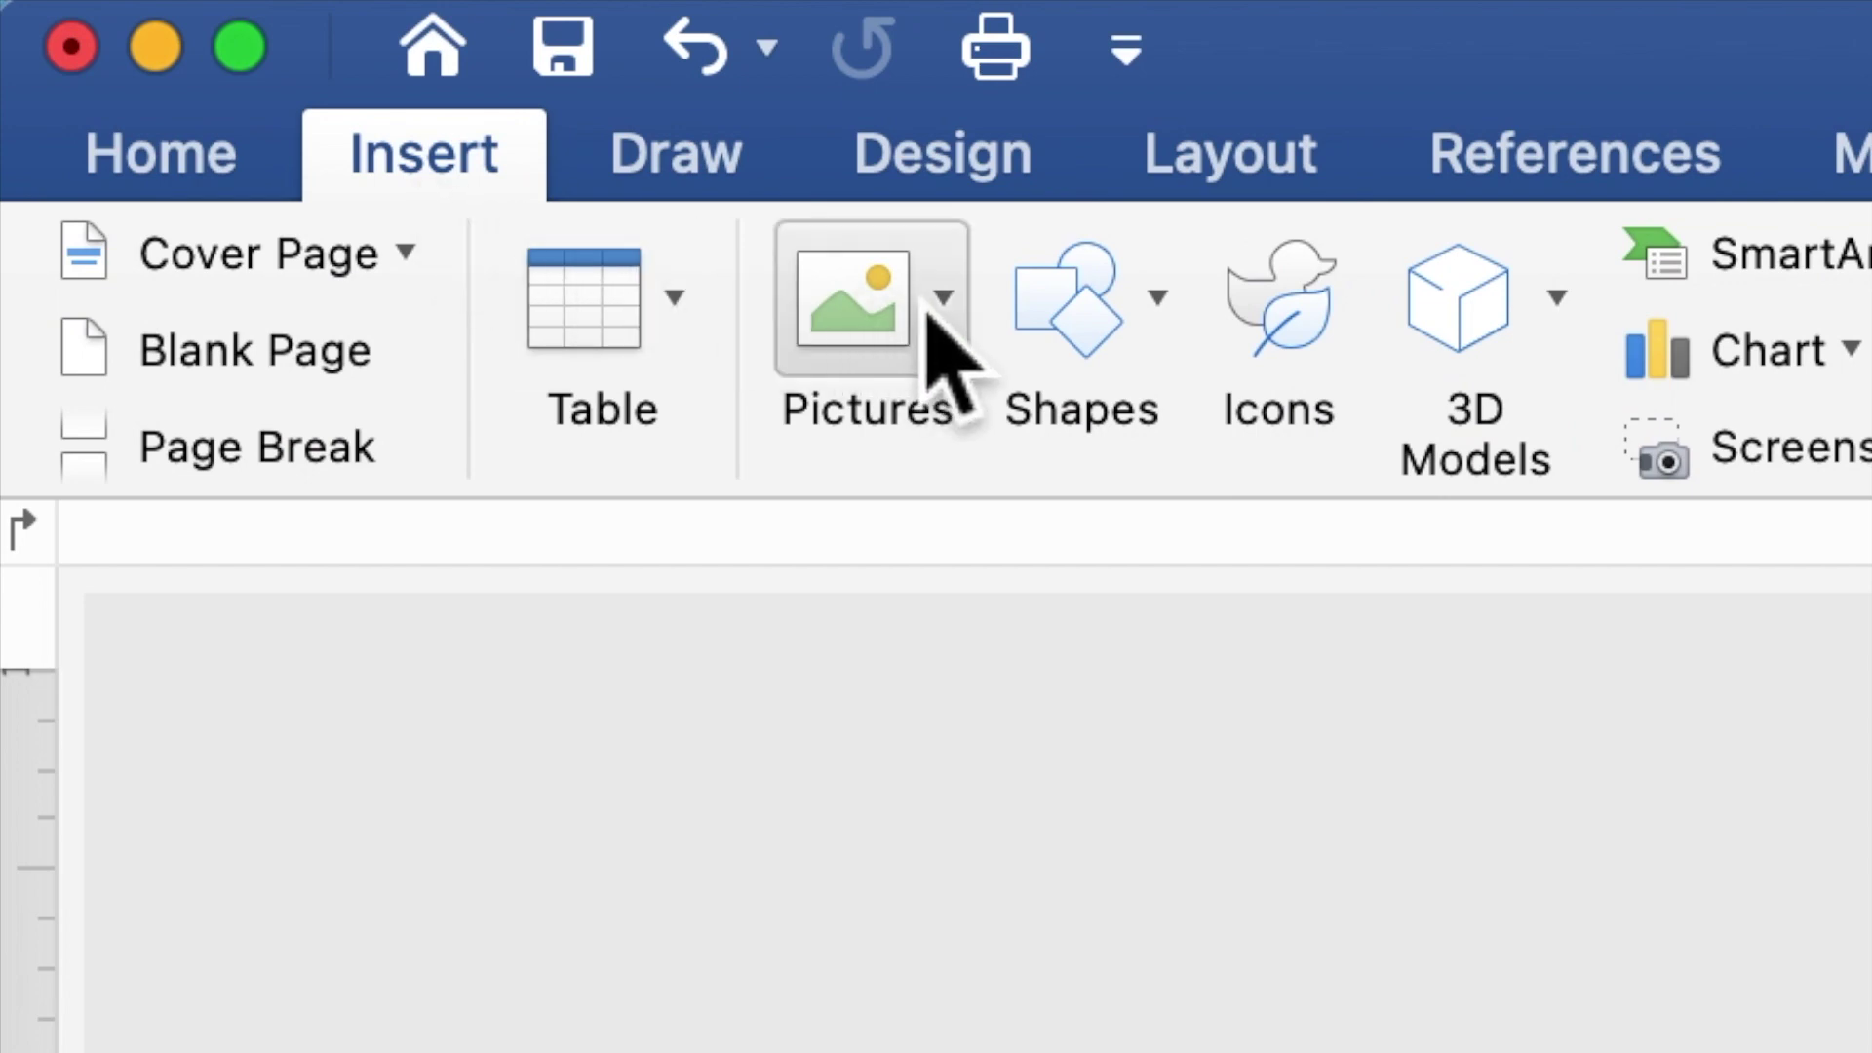
Step: Draw a 4.5" × 4.69" rectangle shape over the centre of the butterfly background
{"action": "left_click", "coordinate": [1096, 330]}
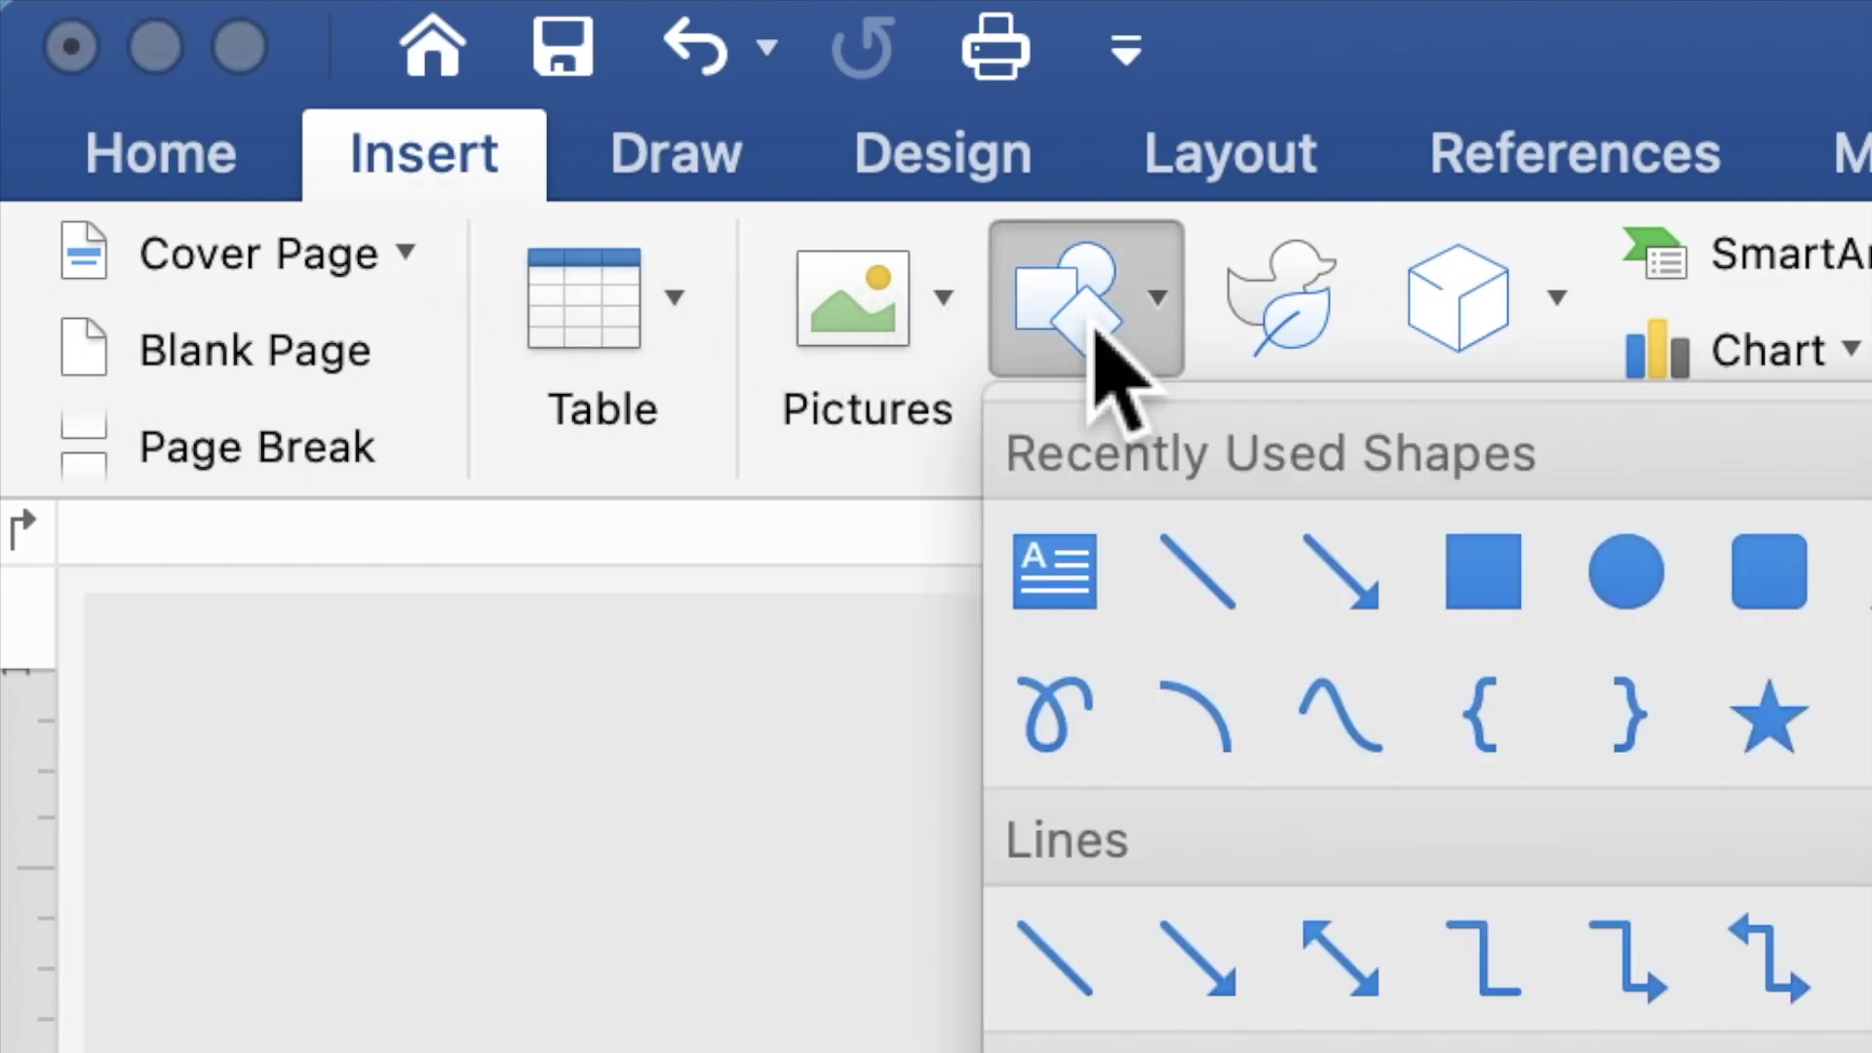
{"action": "left_click", "coordinate": [1459, 578]}
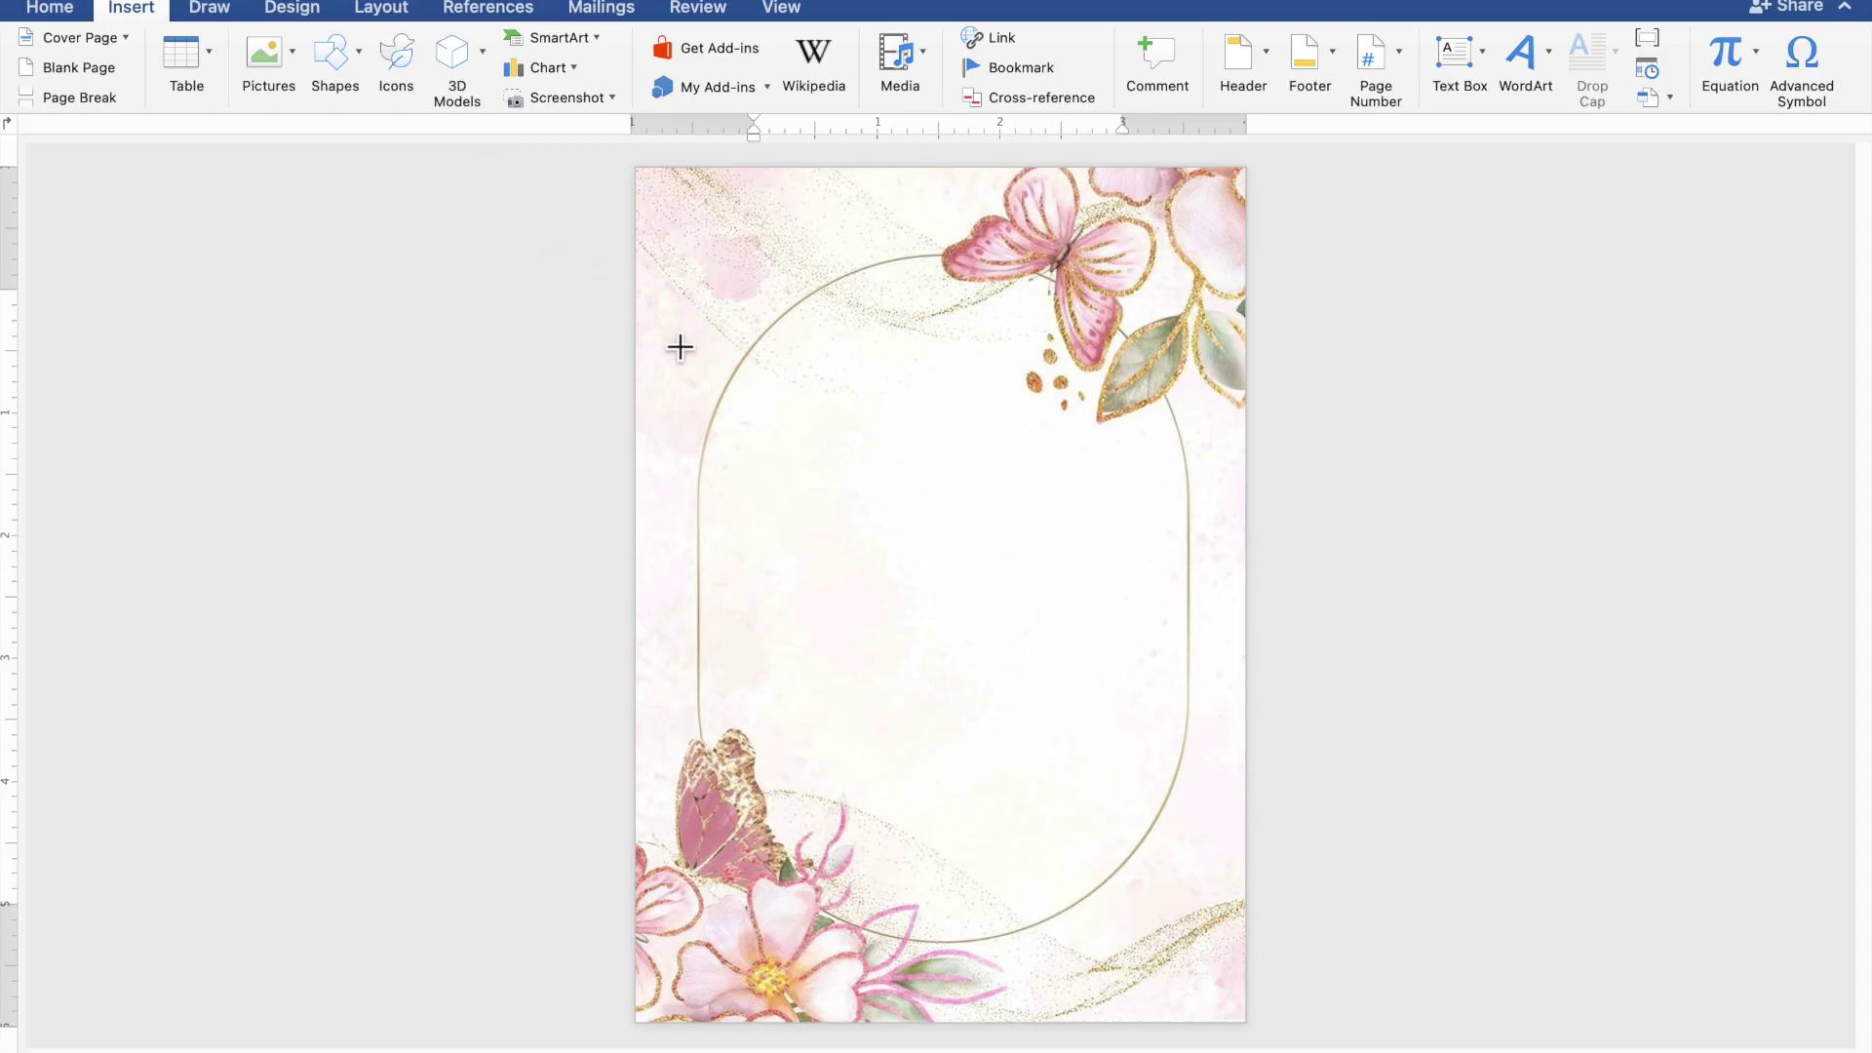
{"action": "mouse_move", "coordinate": [663, 333]}
{"action": "left_mouse_down"}
{"action": "mouse_move", "coordinate": [801, 532]}
{"action": "mouse_move", "coordinate": [1066, 798]}
{"action": "mouse_move", "coordinate": [1225, 919]}
{"action": "left_mouse_up"}
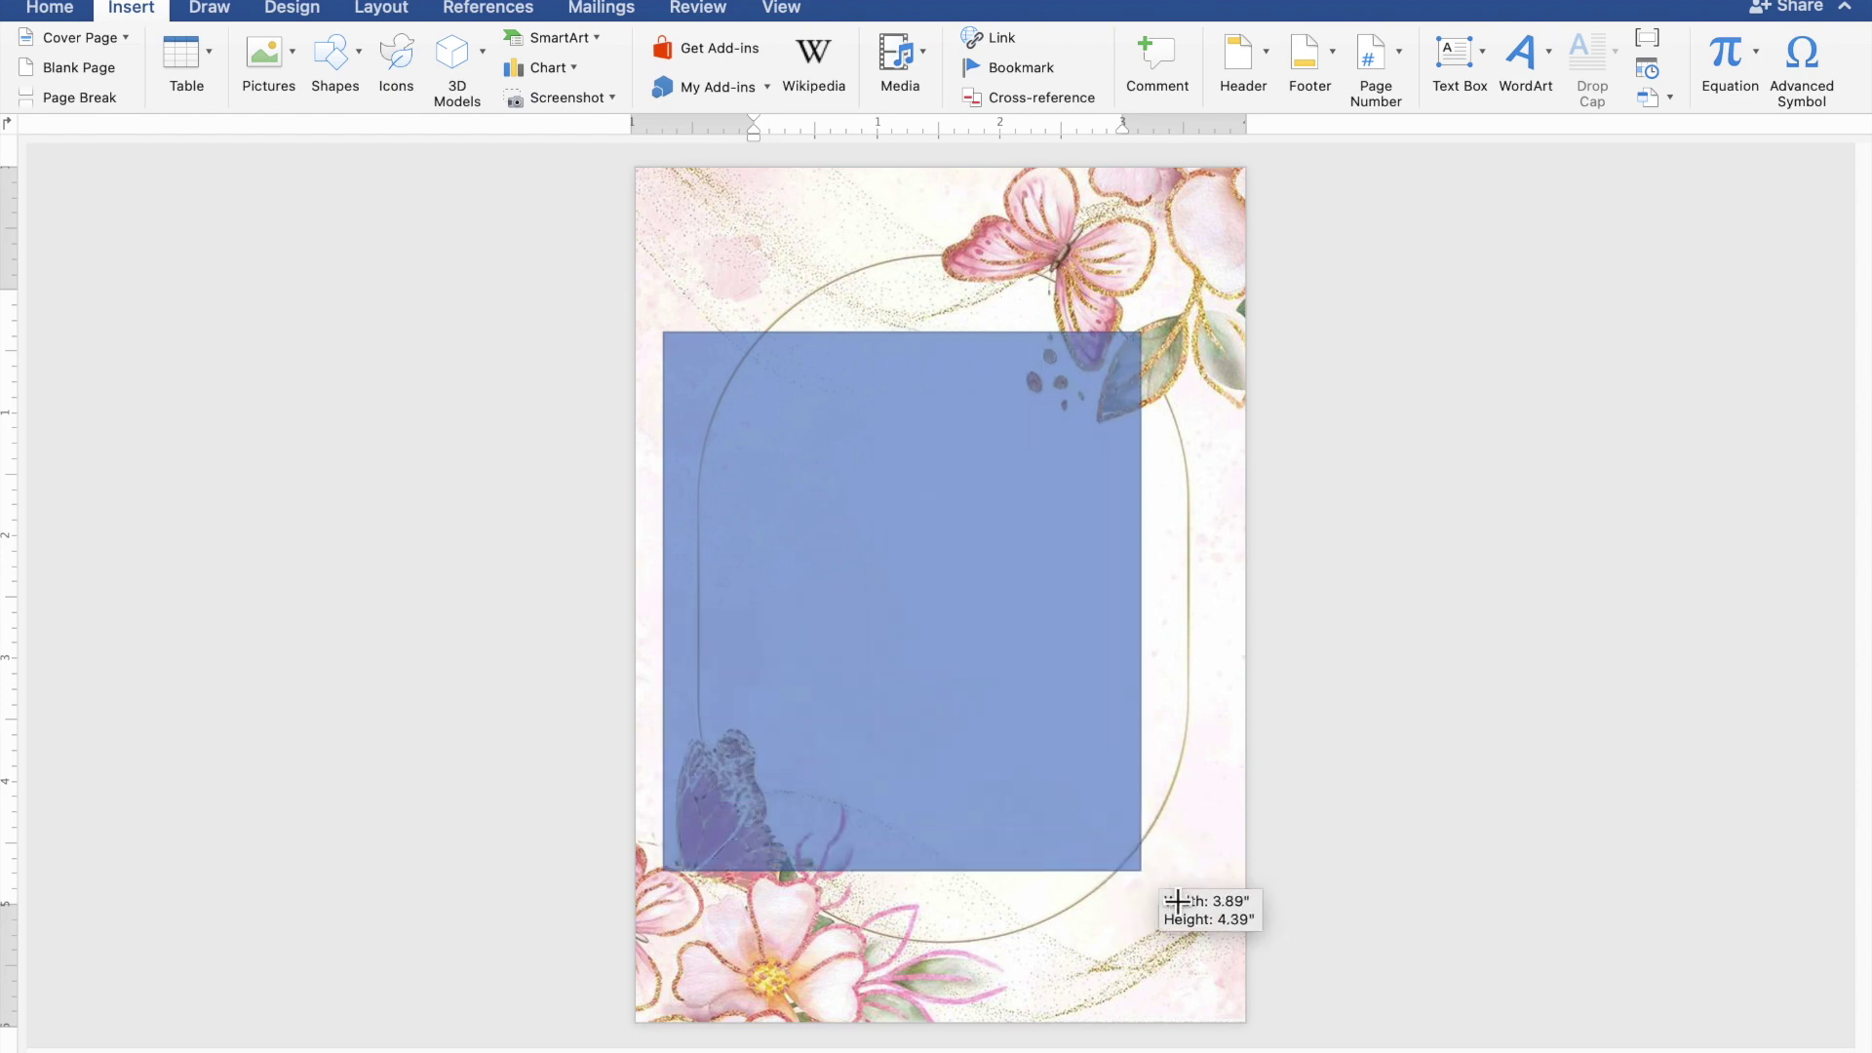
{"action": "left_click_drag", "start_coordinate": [1226, 919], "coordinate": [1230, 919]}
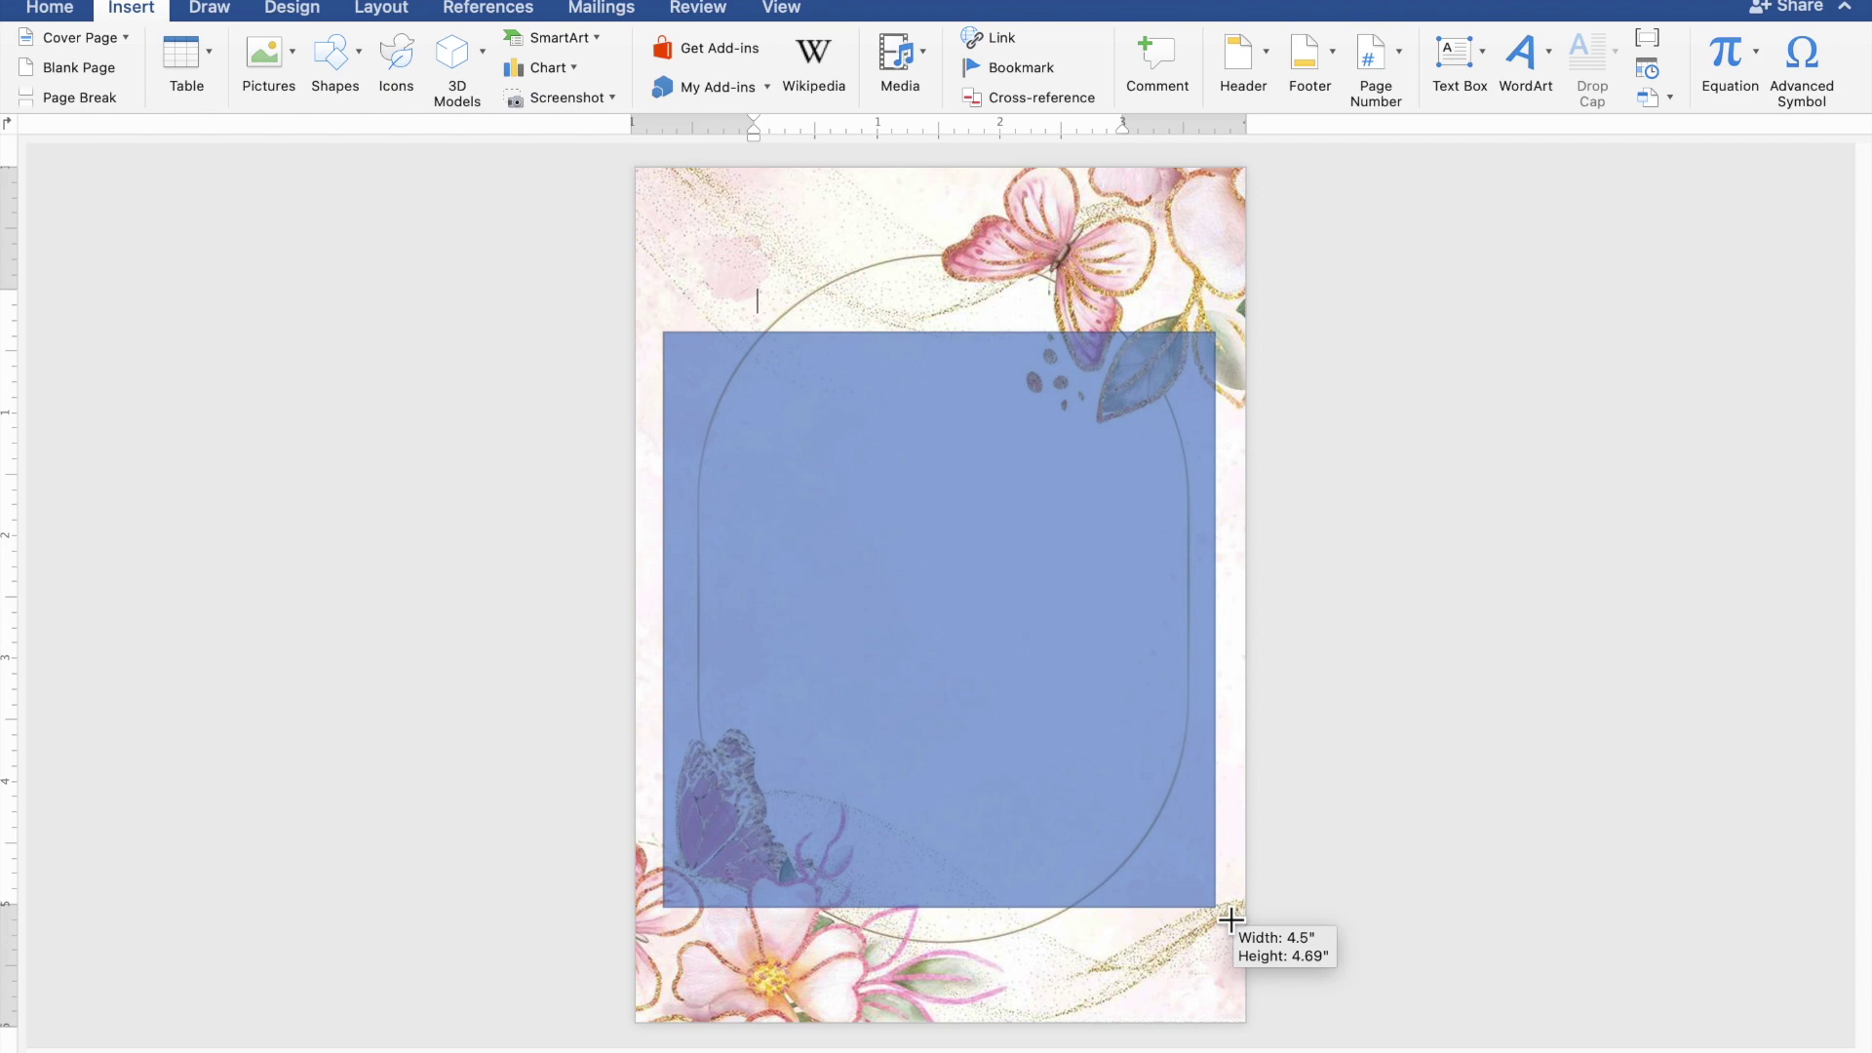
{"action": "left_click_drag", "start_coordinate": [1231, 919], "coordinate": [1230, 920]}
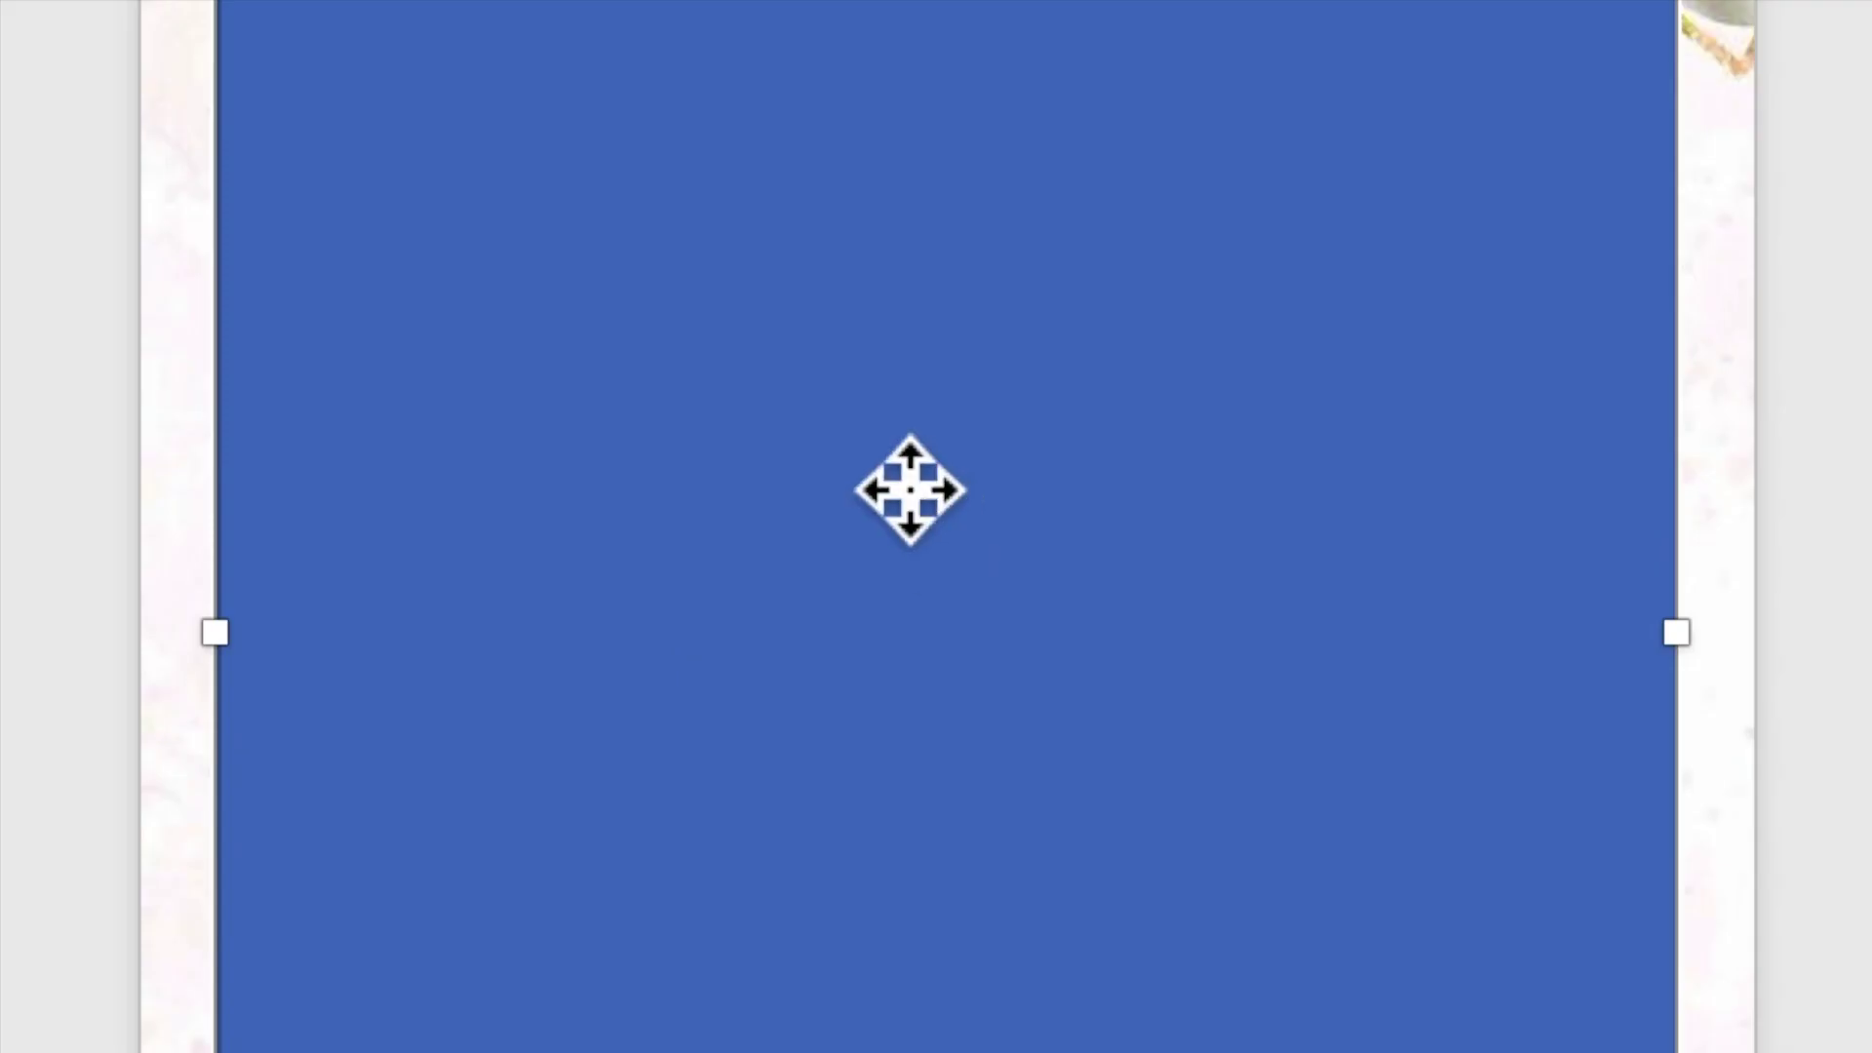
Step: Add text to the blue rectangle, typing 'TOGETHER WITH THEIR FAMILIES' inside it
{"action": "right_click", "coordinate": [892, 486]}
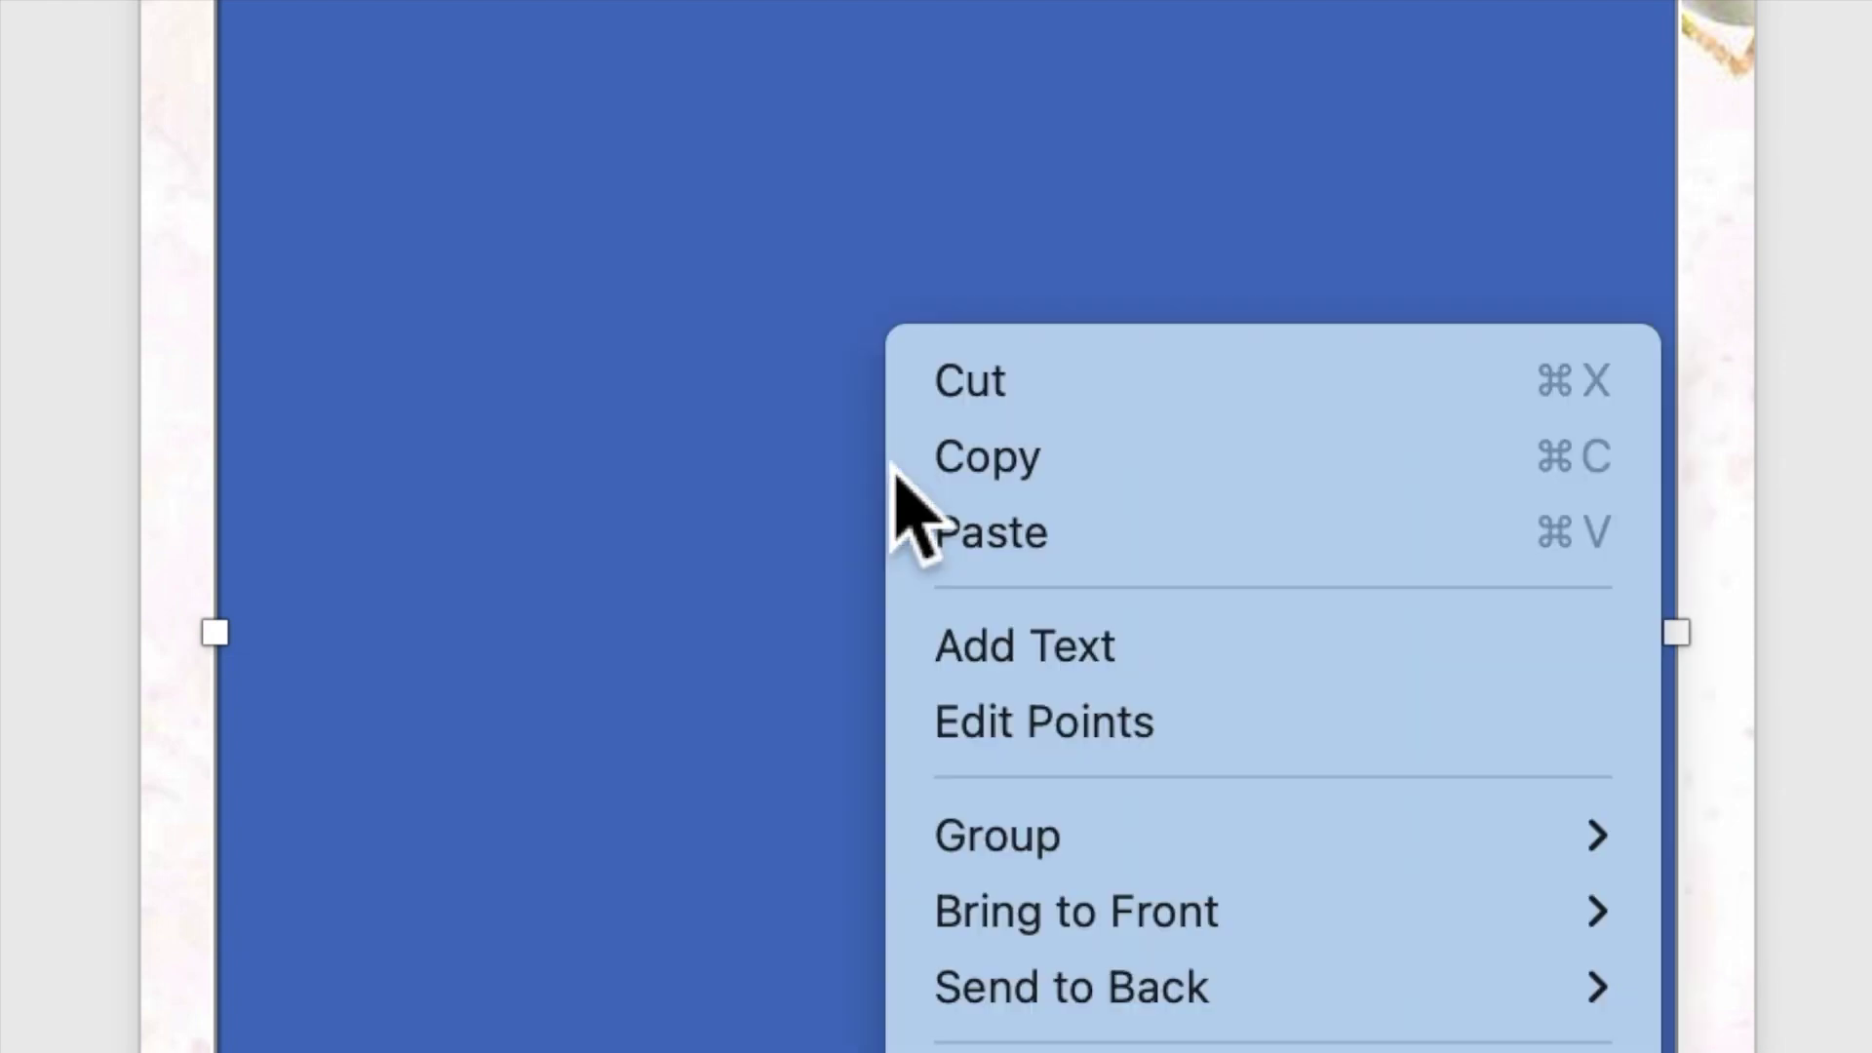
{"action": "left_click", "coordinate": [983, 654]}
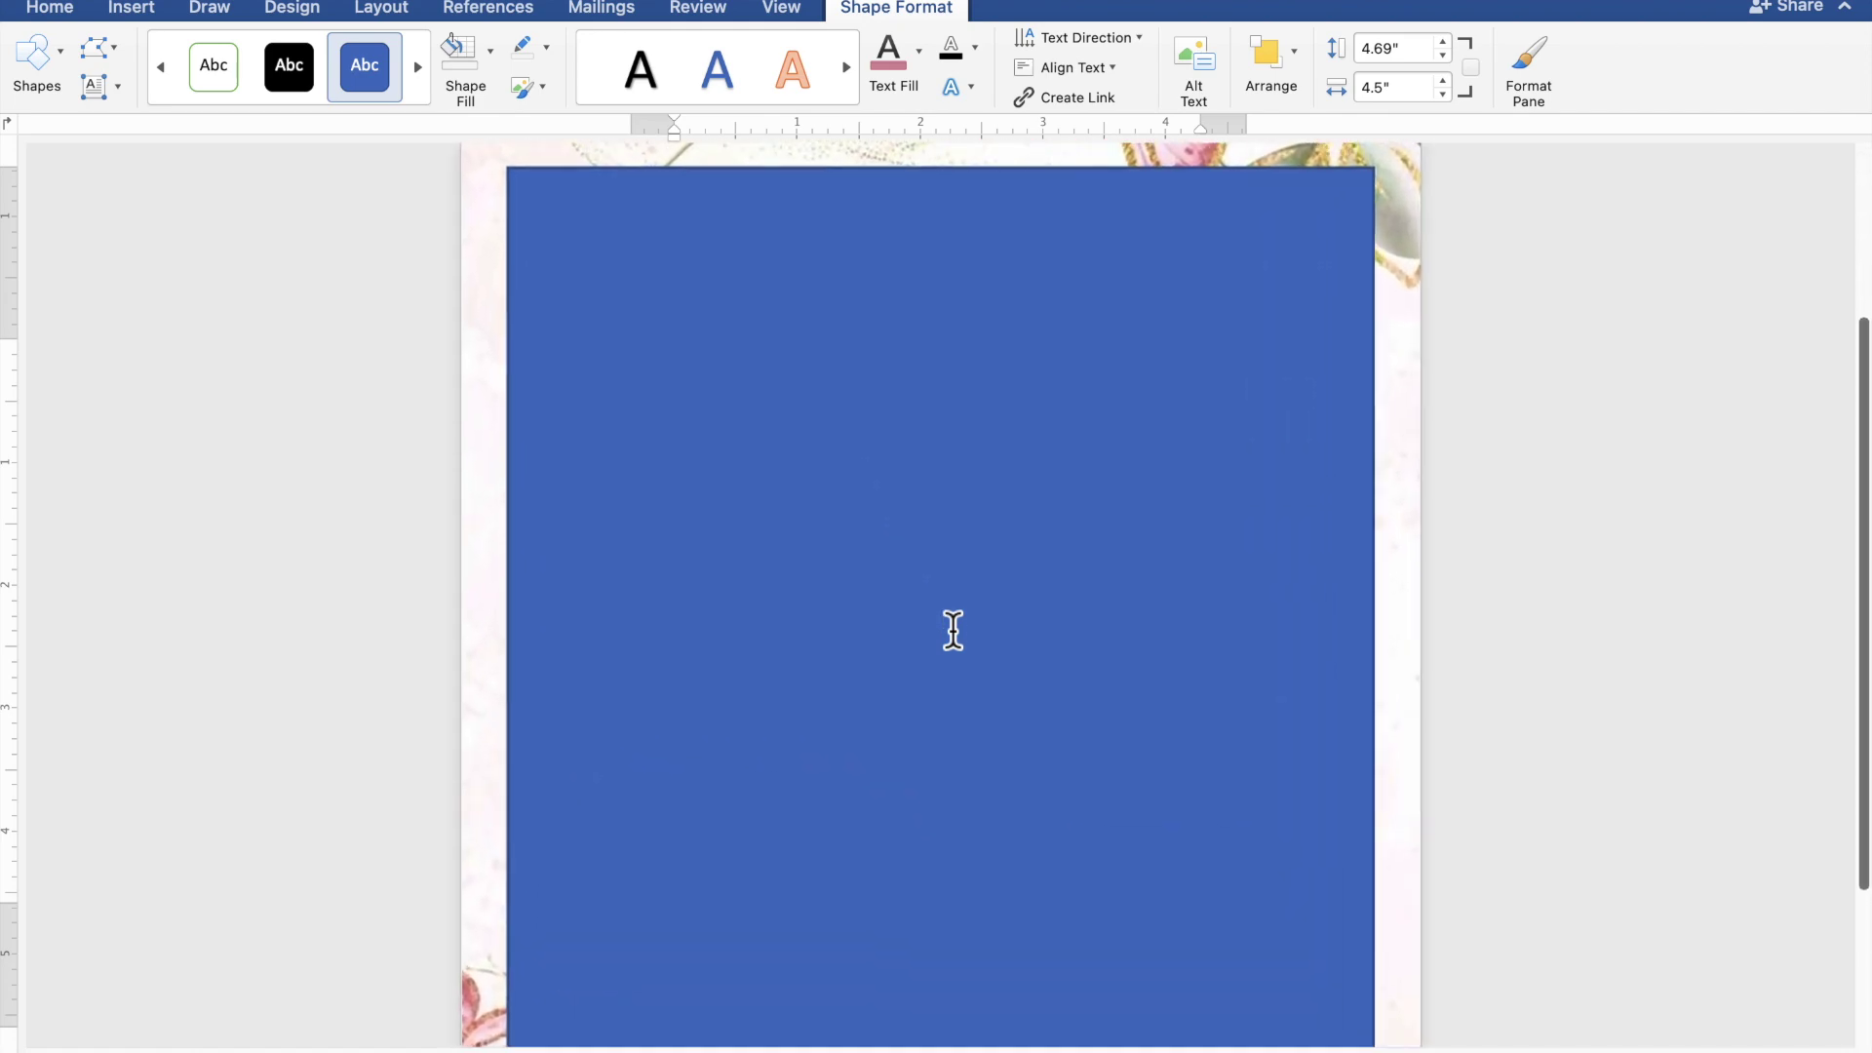
{"action": "scroll", "coordinate": [953, 632], "scroll_direction": "down", "scroll_amount": 1}
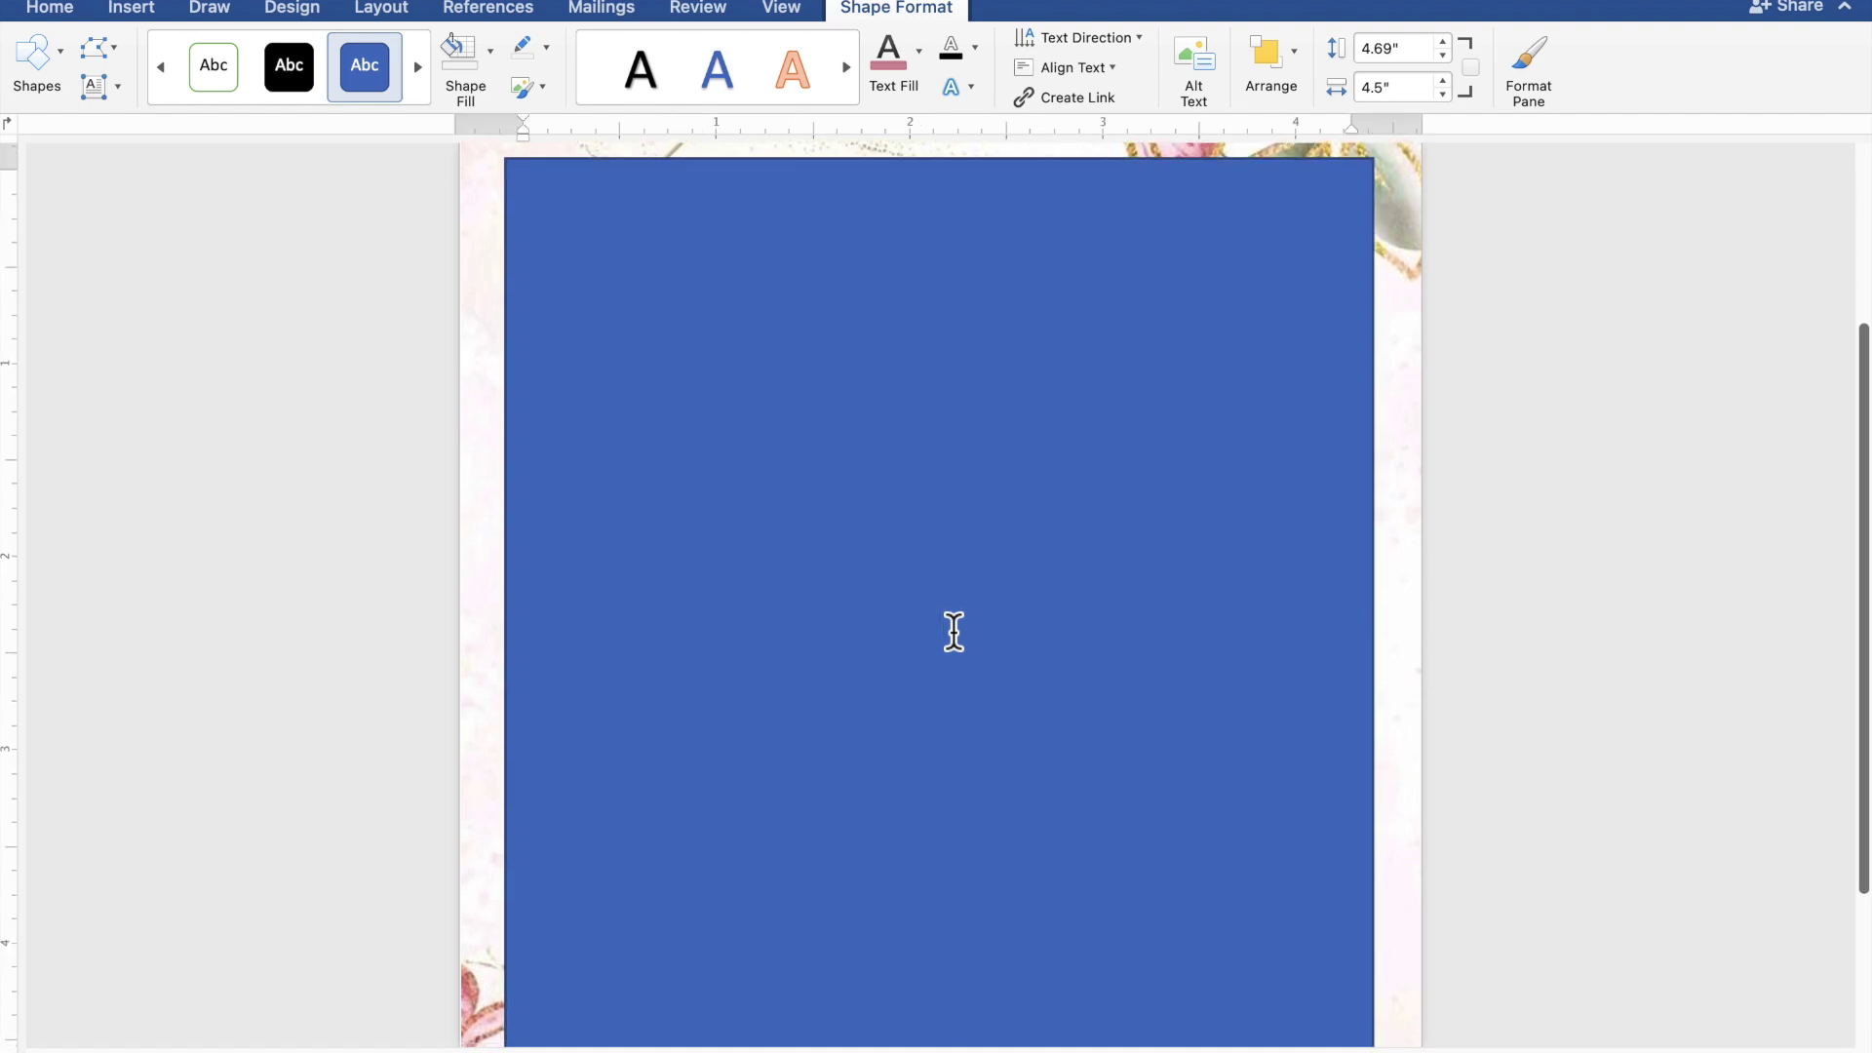
{"action": "scroll", "coordinate": [954, 632], "scroll_direction": "down", "scroll_amount": 1}
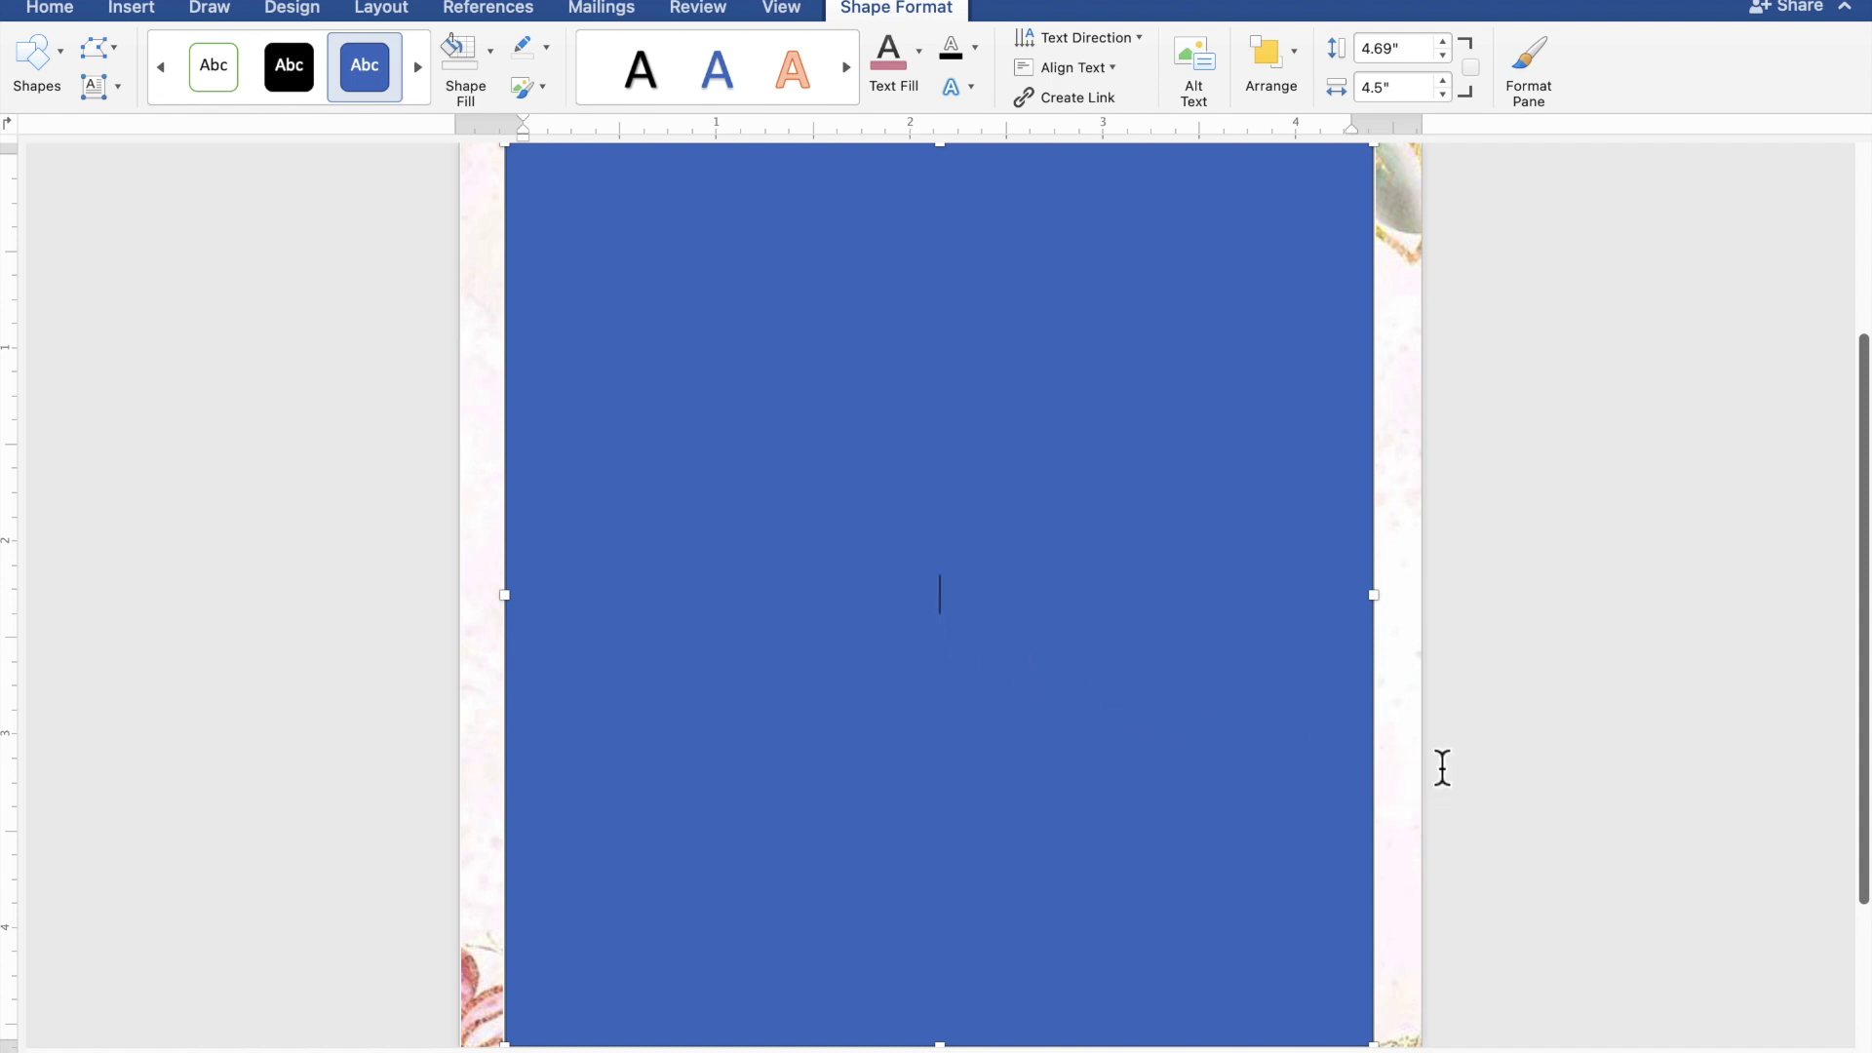
{"action": "type", "text": "TOGETH"}
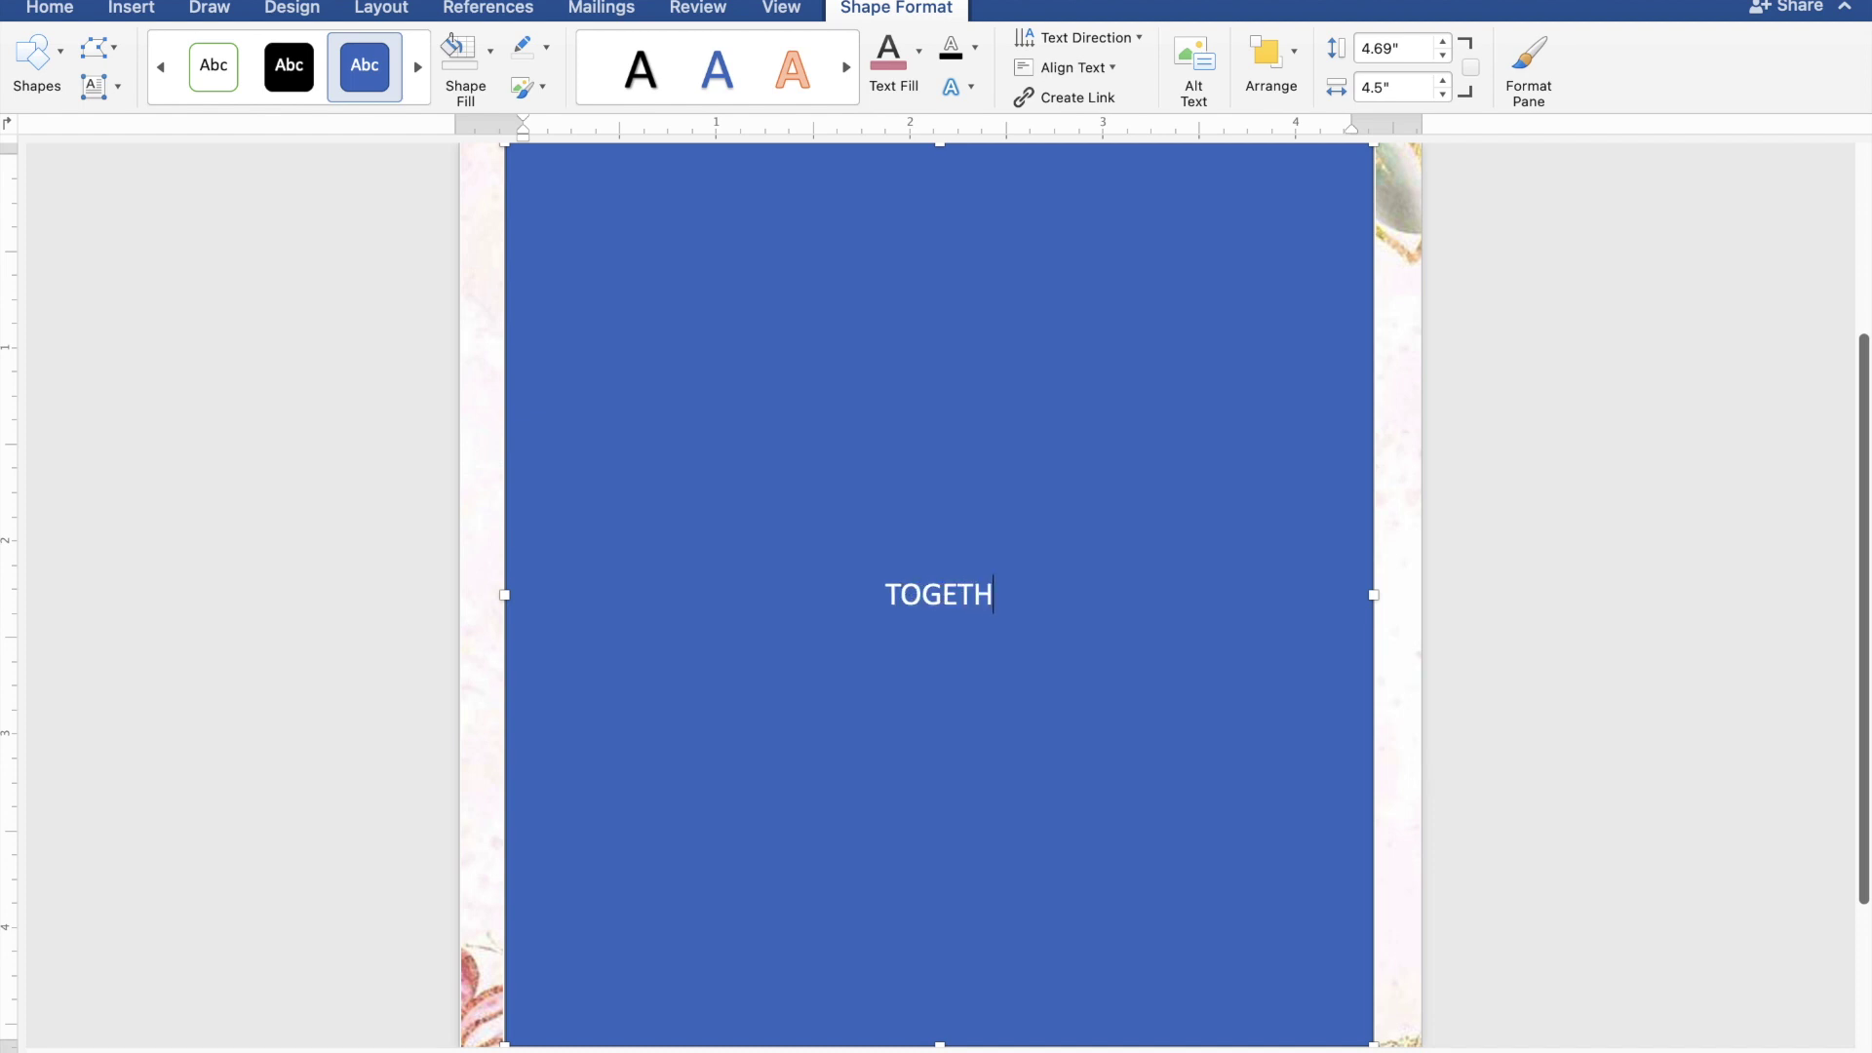
{"action": "type", "text": "ER "}
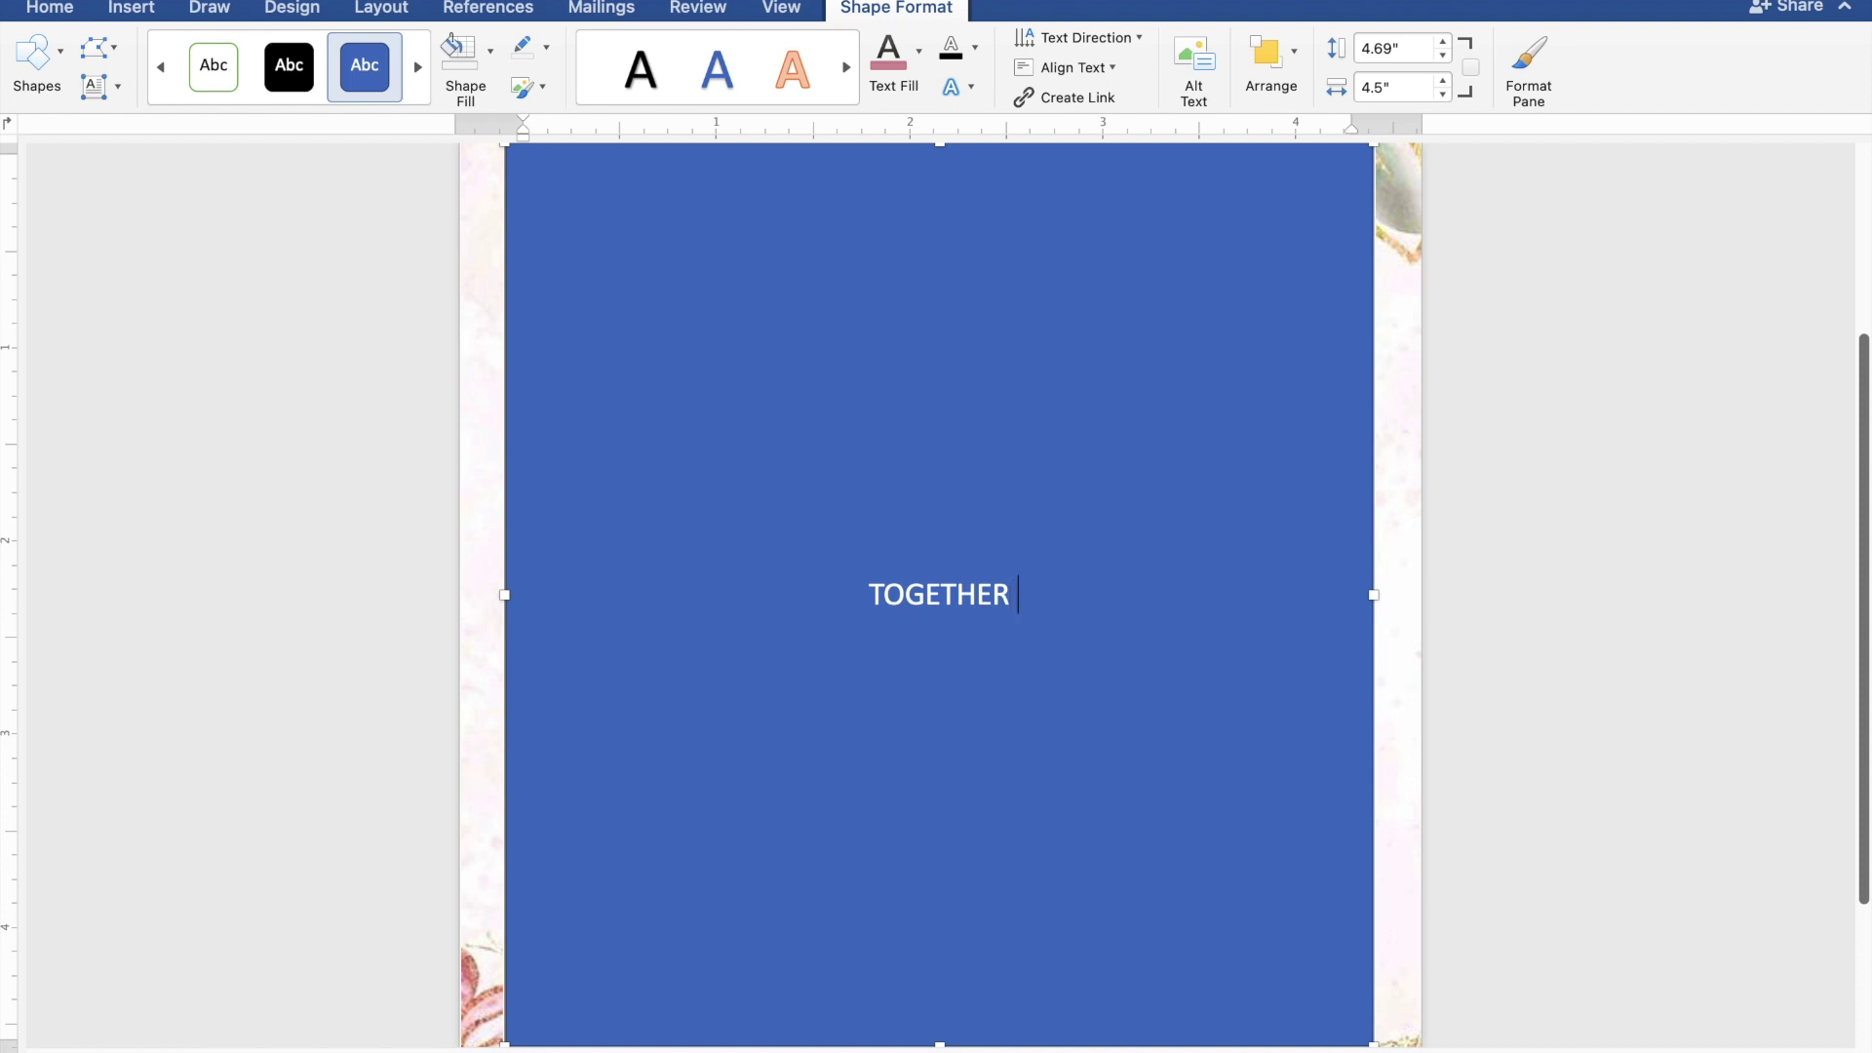
{"action": "type", "text": "WITH"}
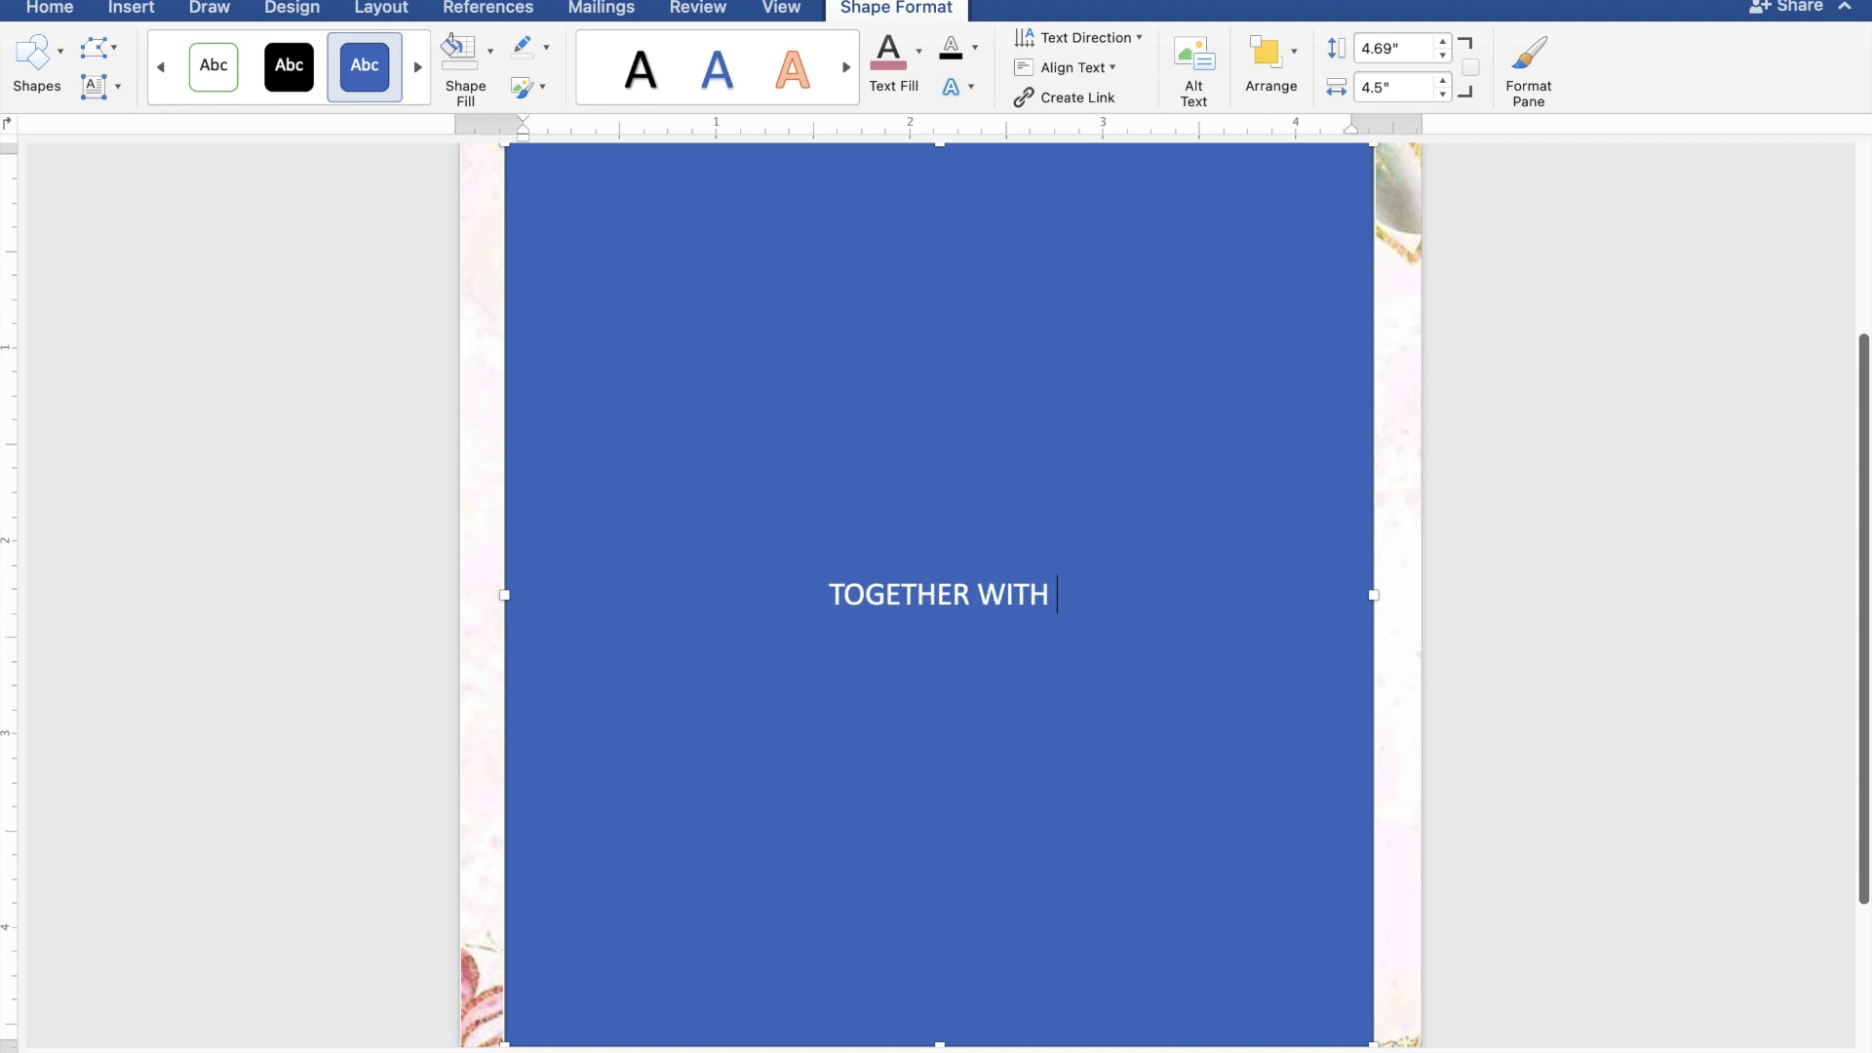
{"action": "type", "text": " THE"}
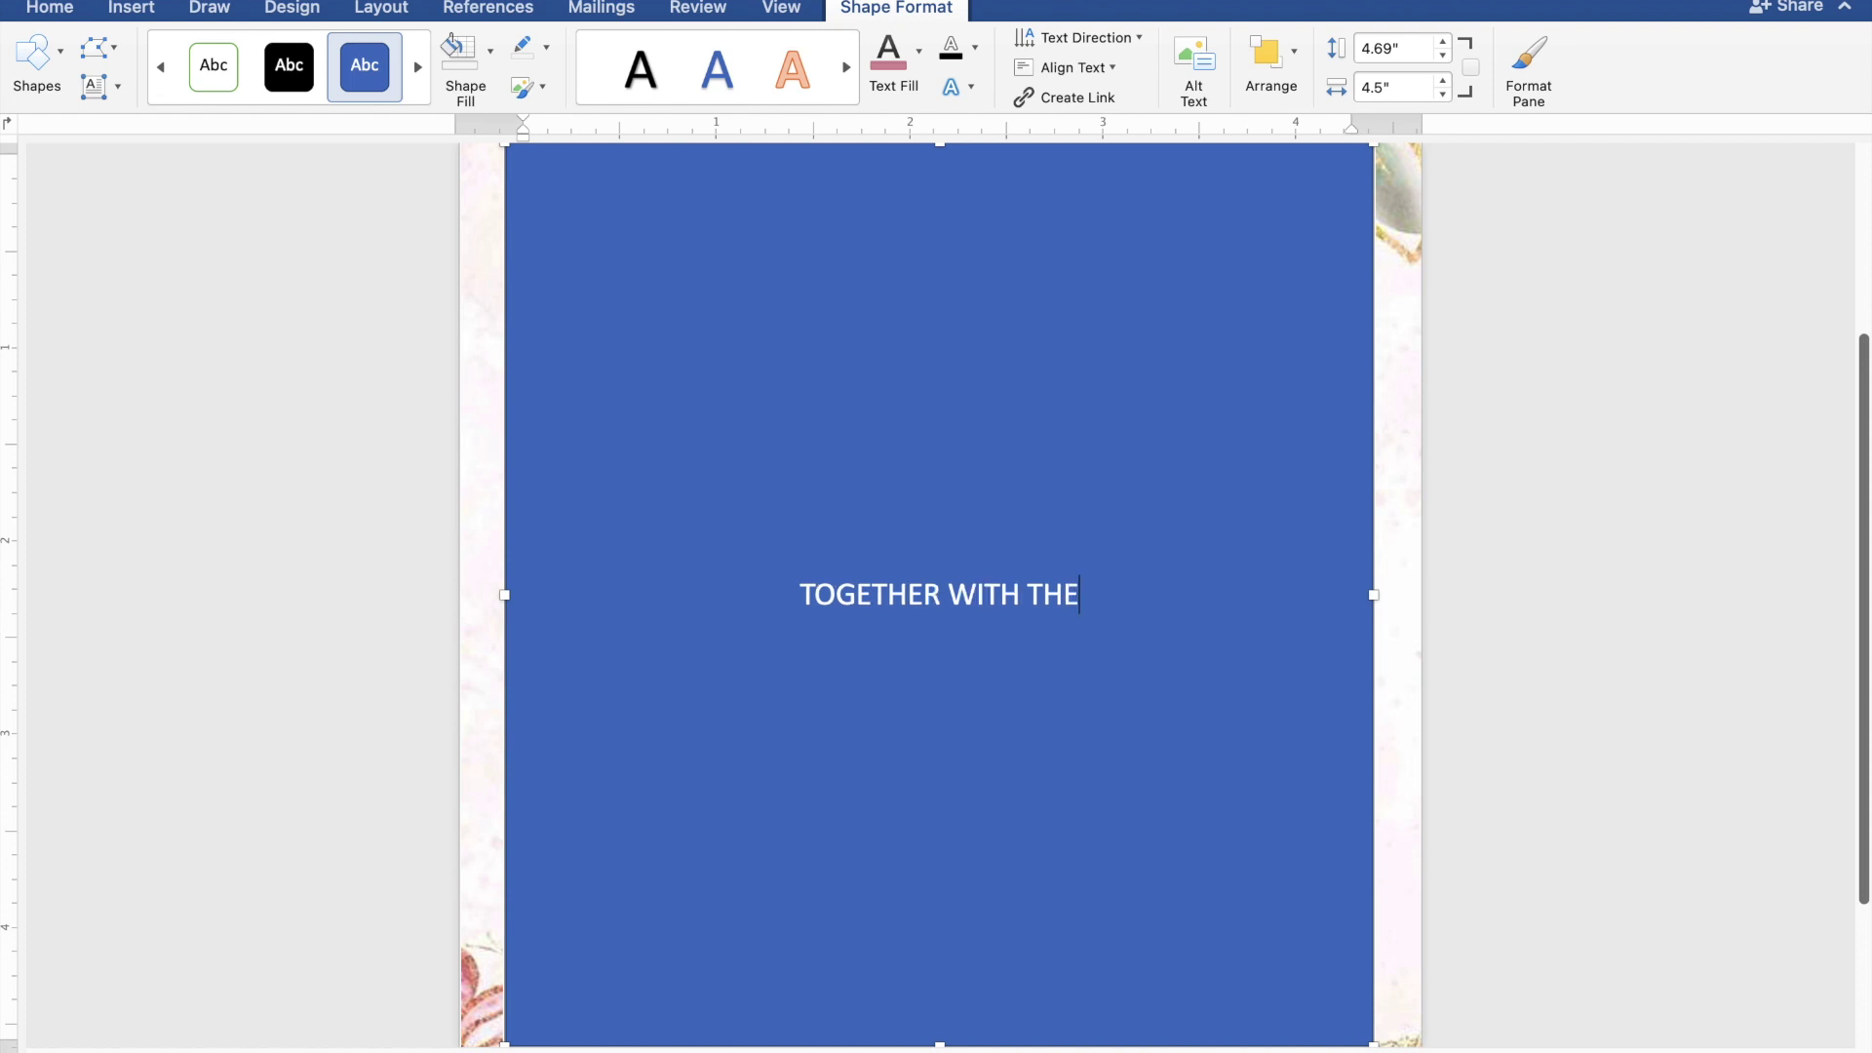
{"action": "type", "text": "IR "}
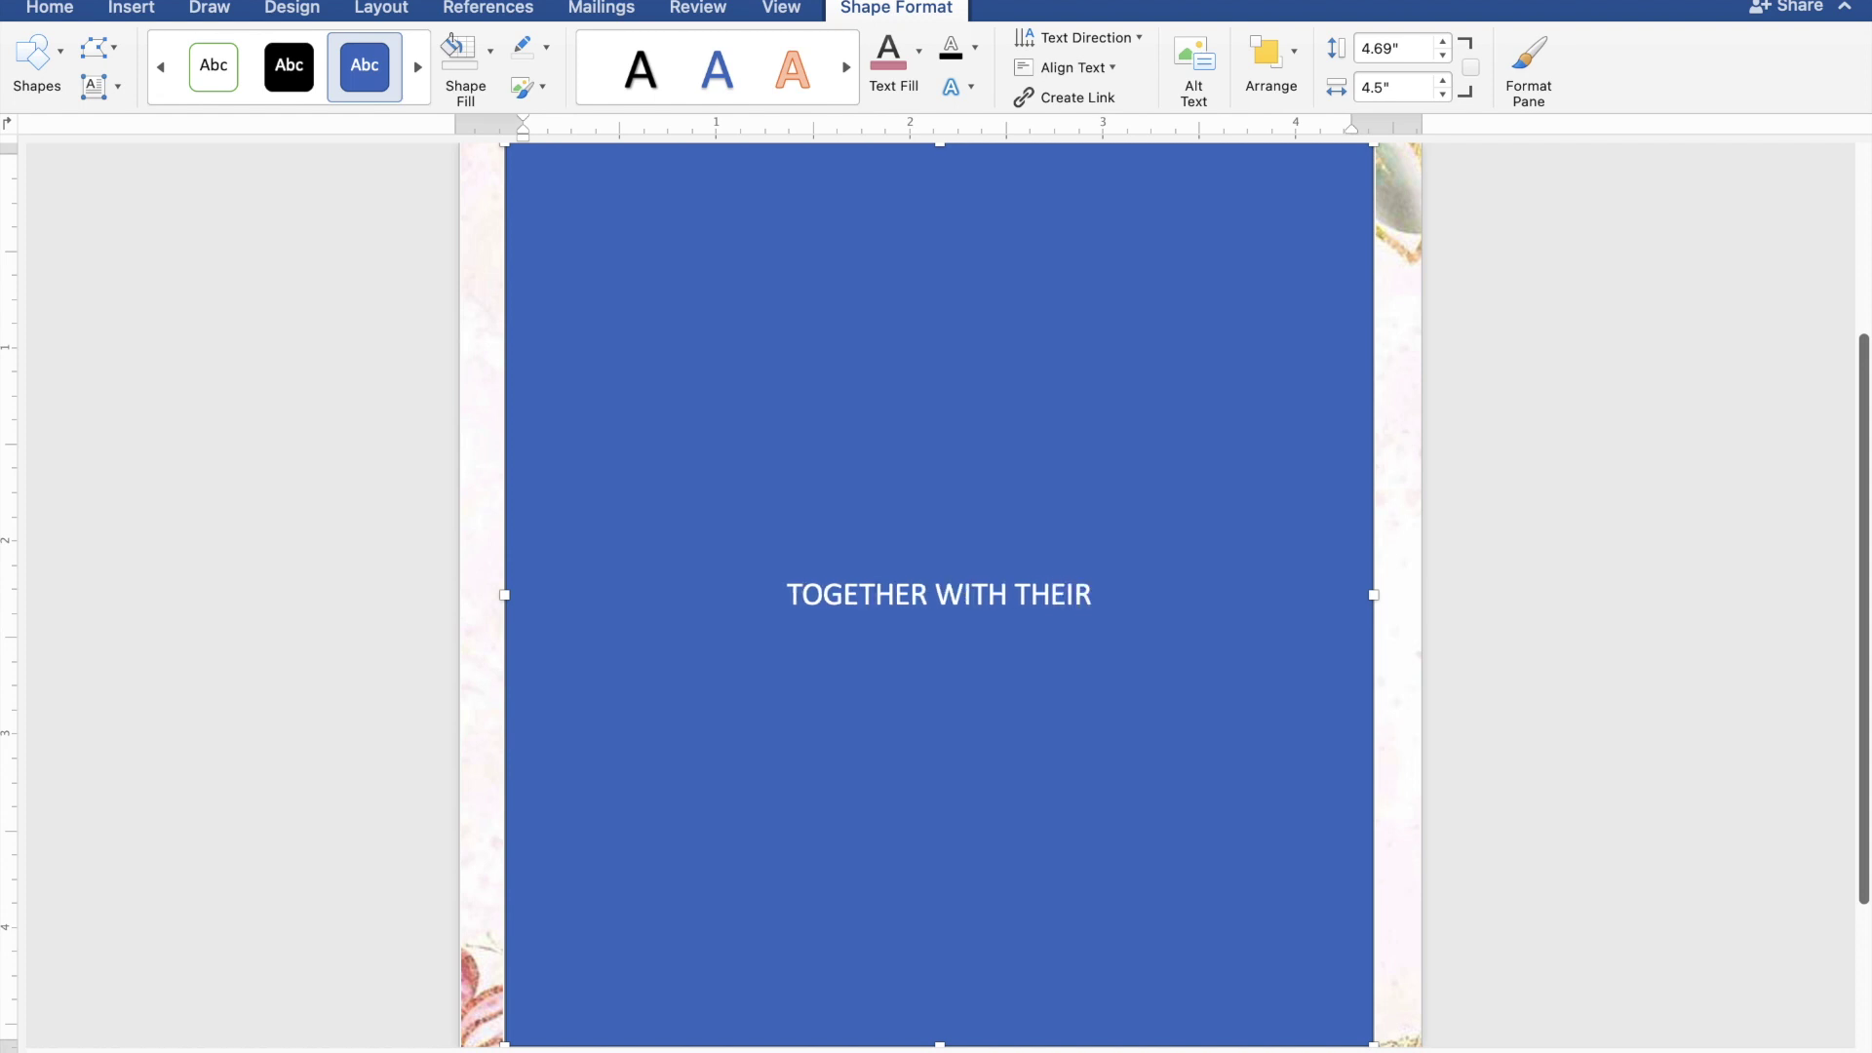
{"action": "type", "text": "FAMIL"}
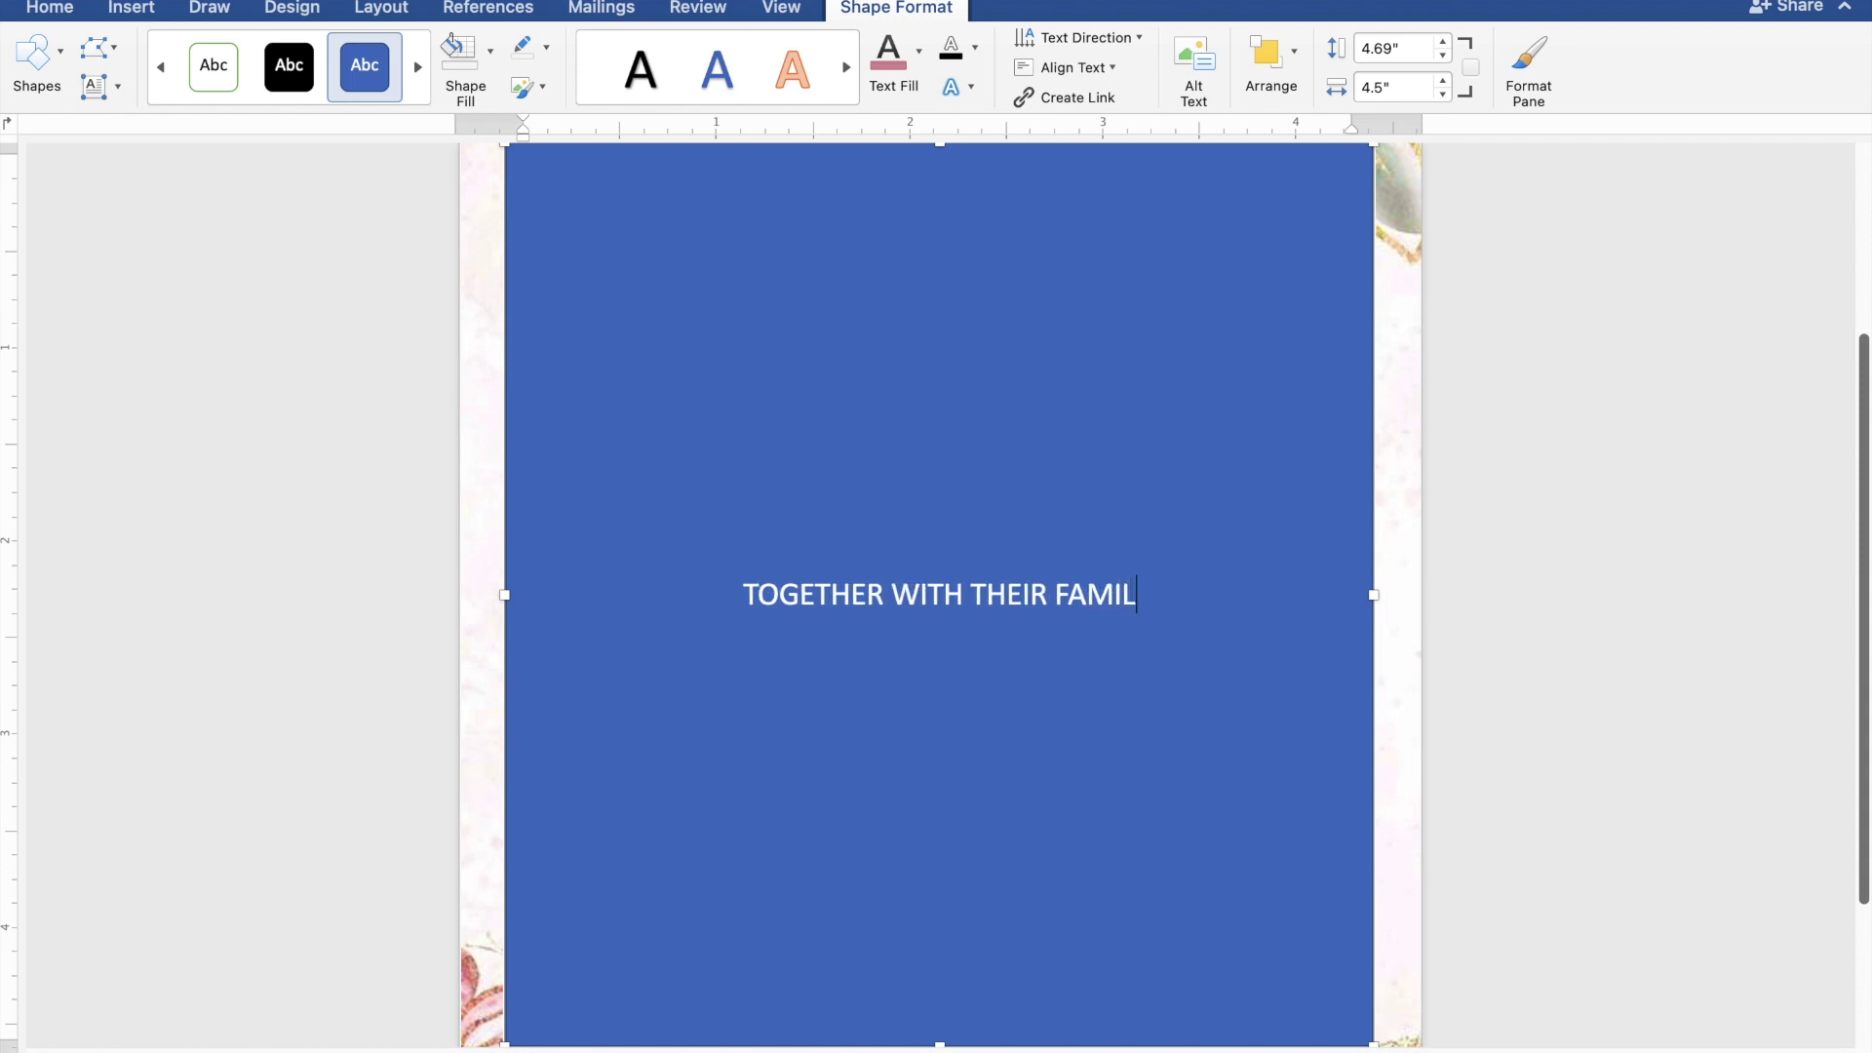
{"action": "type", "text": "IES"}
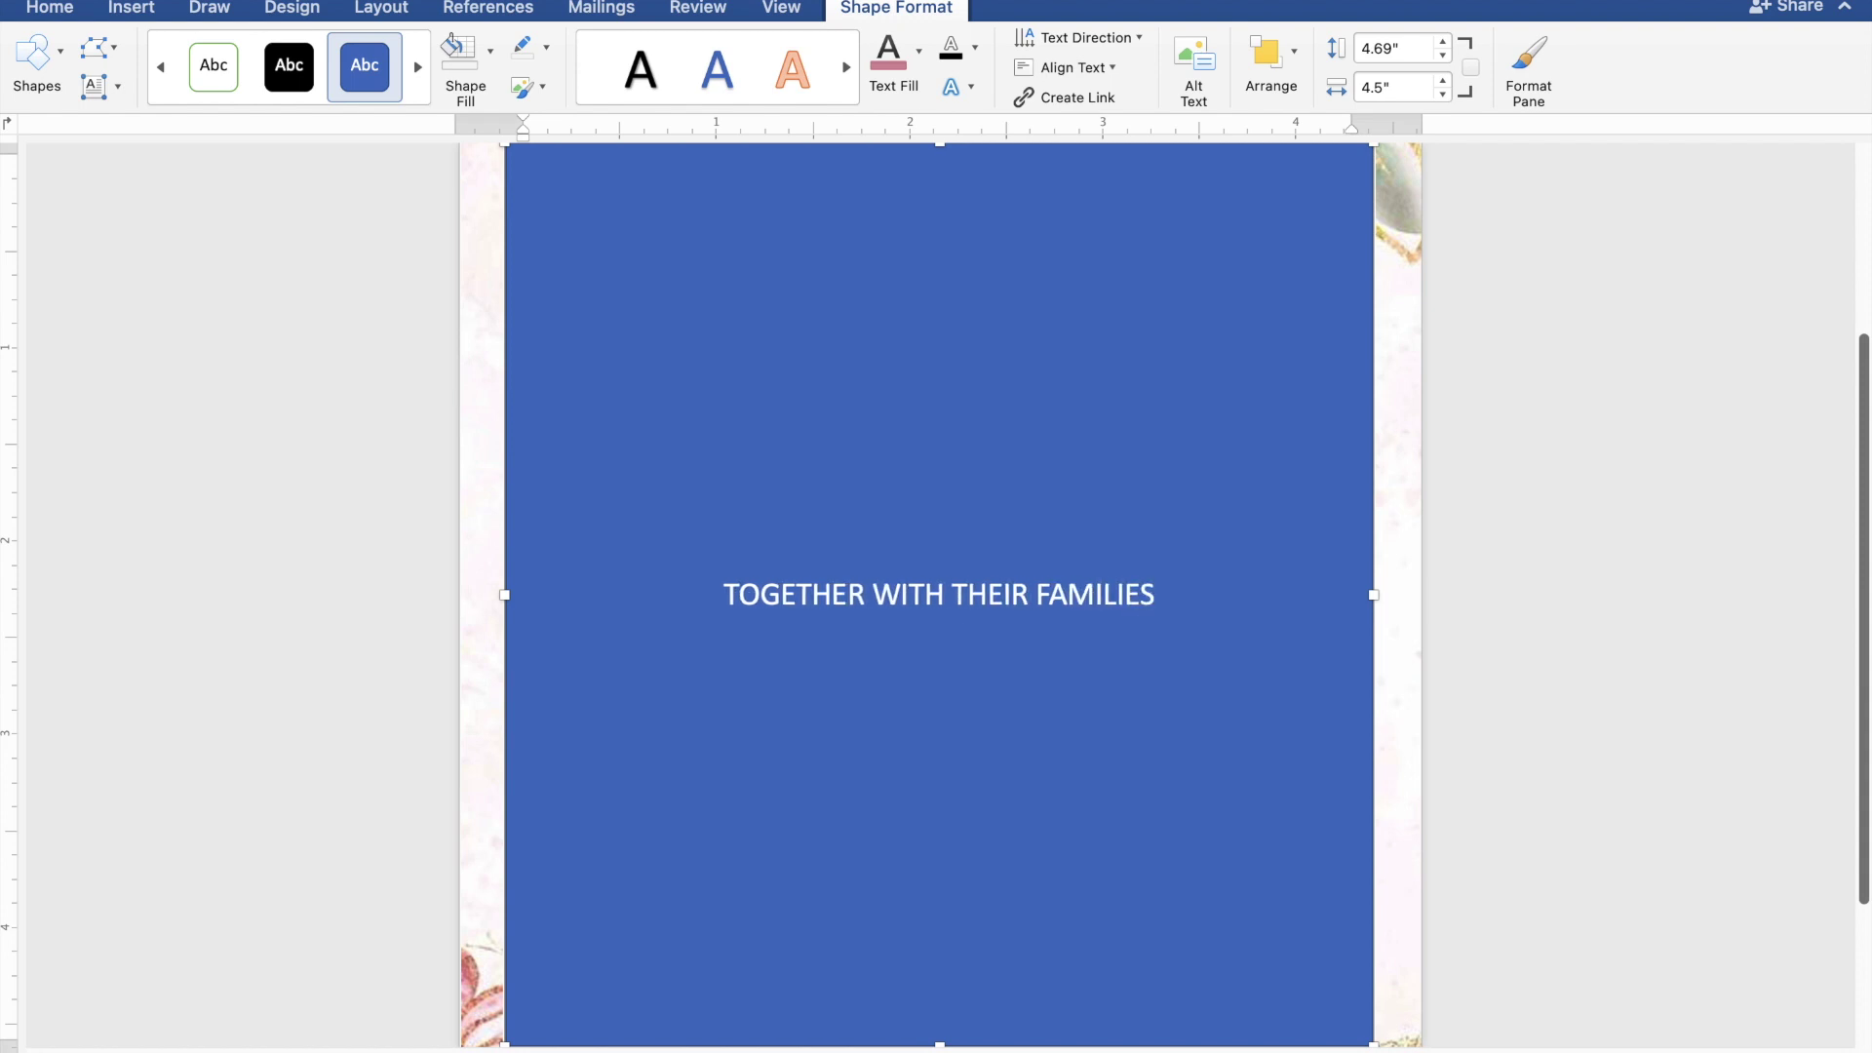
Step: Start a new line below the heading and type the groom's full name
{"action": "key", "text": "Return"}
{"action": "key", "text": "Return"}
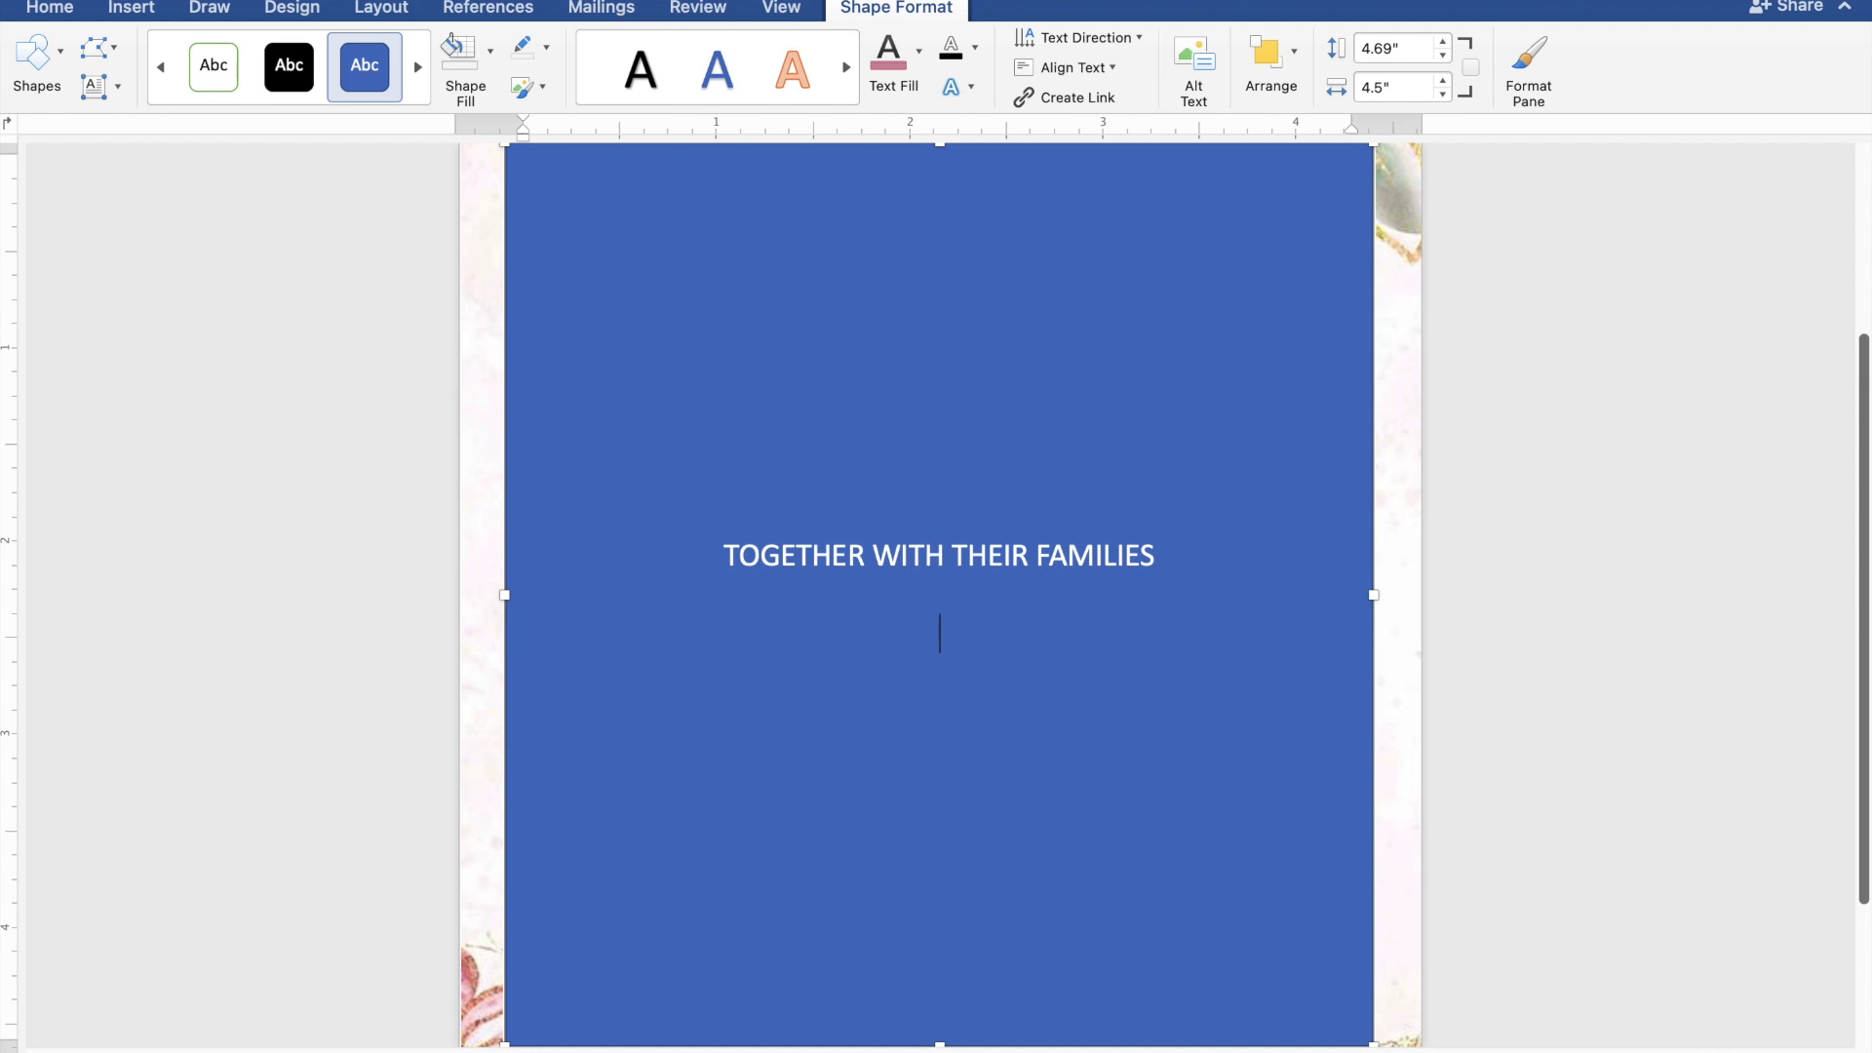
{"action": "type", "text": "Ken "}
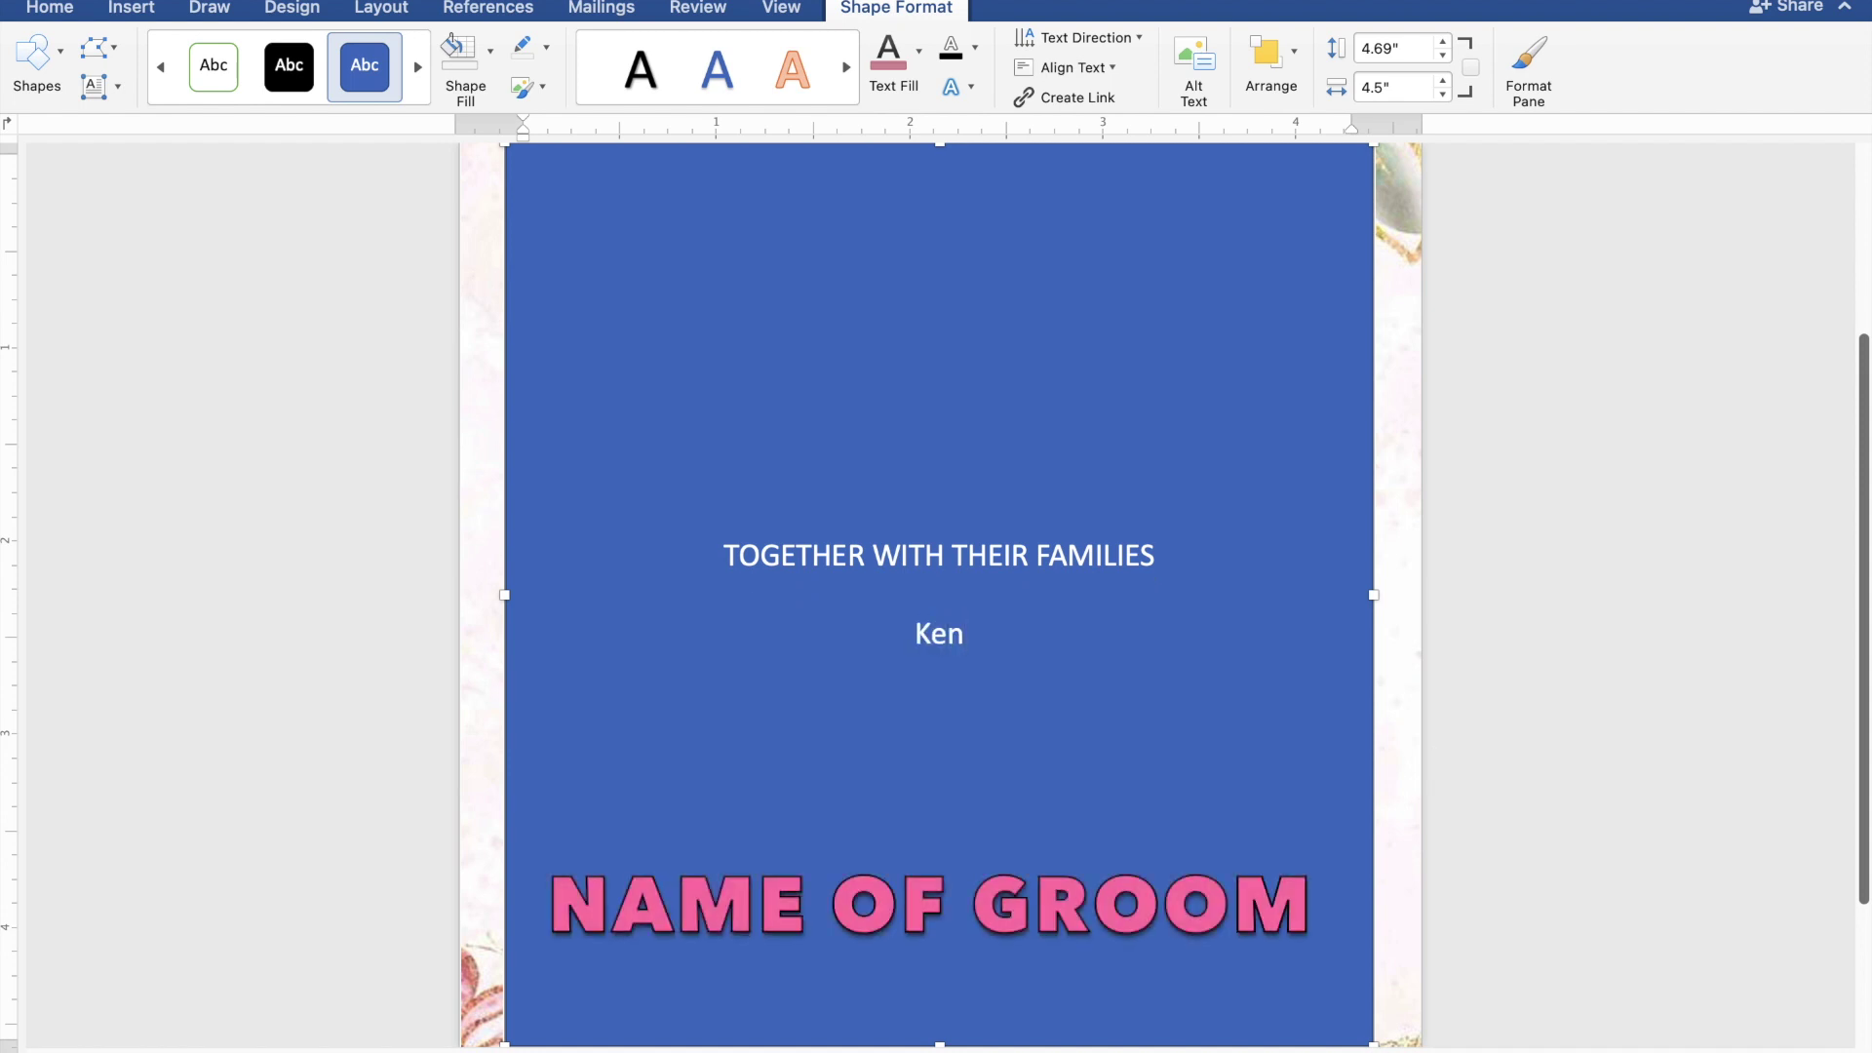
{"action": "type", "text": "A"}
{"action": "type", "text": "quin"}
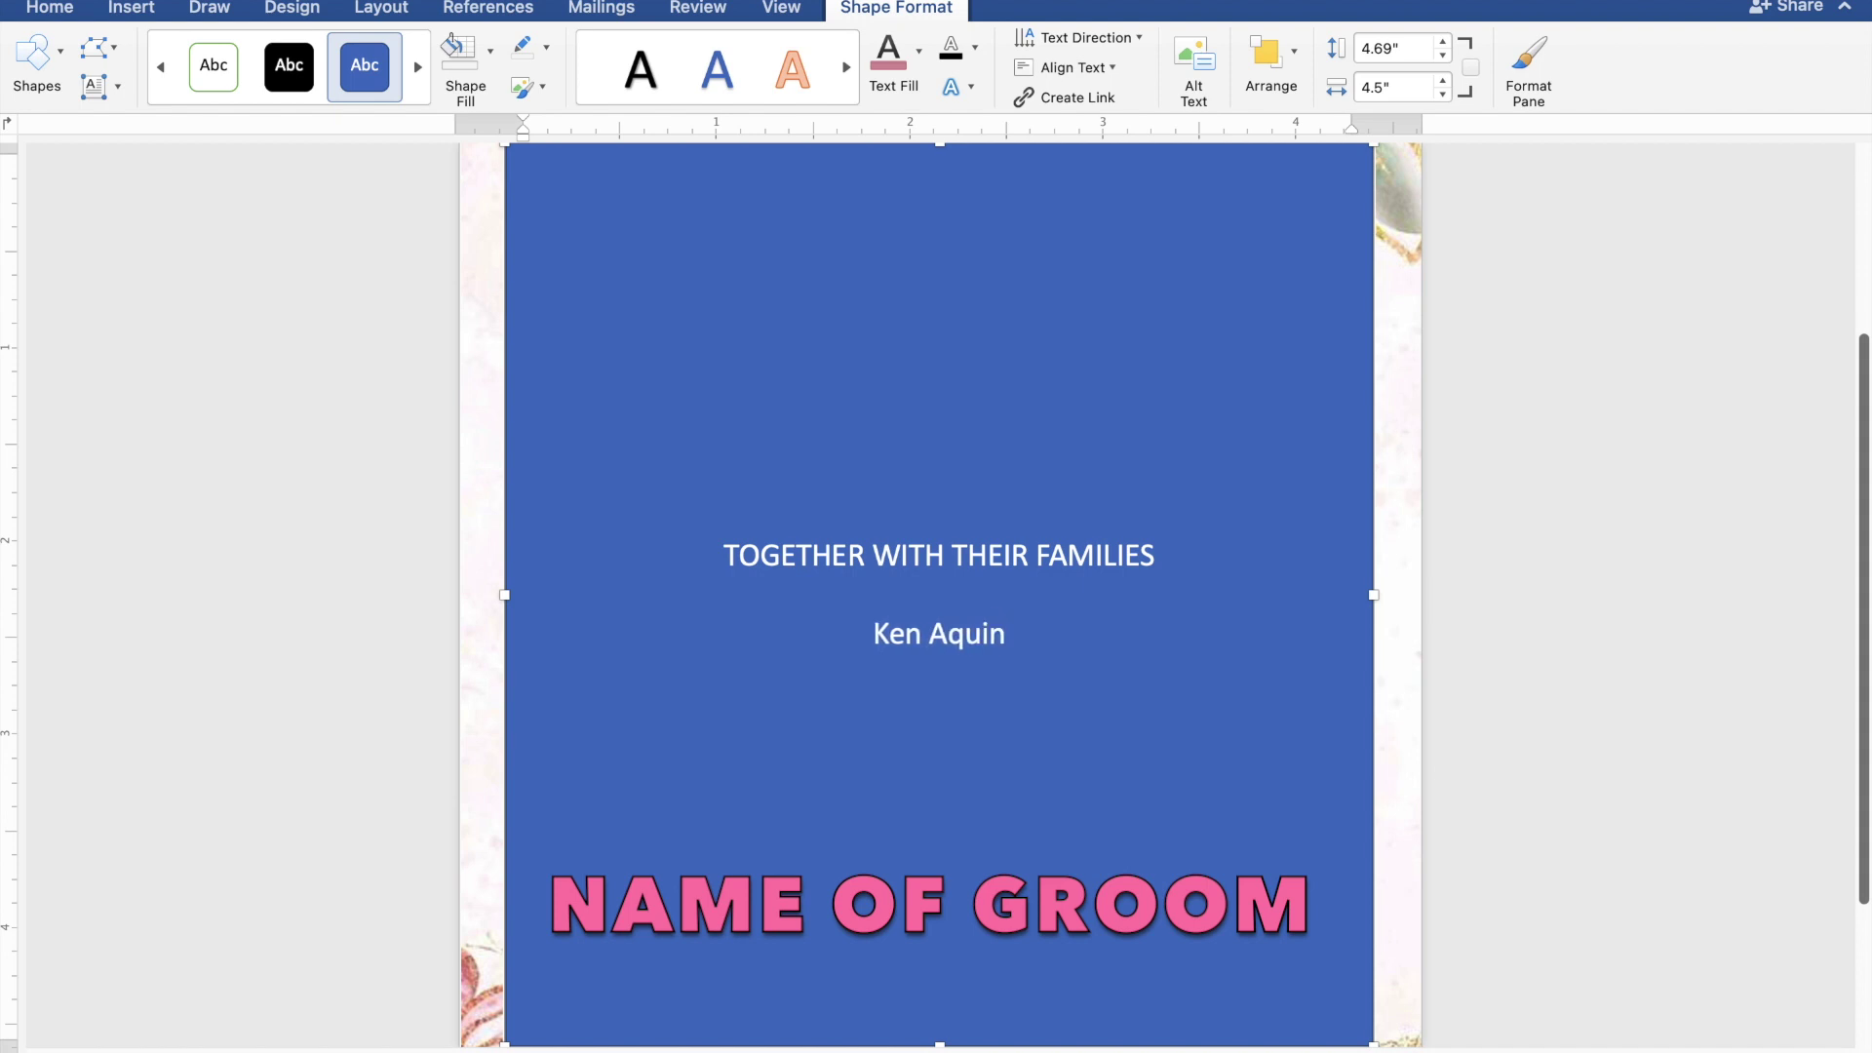
{"action": "type", "text": "o"}
Step: Add 'AND' and the bride's full name on separate lines, then begin 'REQUEST THE PLEASURE OF YOUR'
{"action": "key", "text": "Return"}
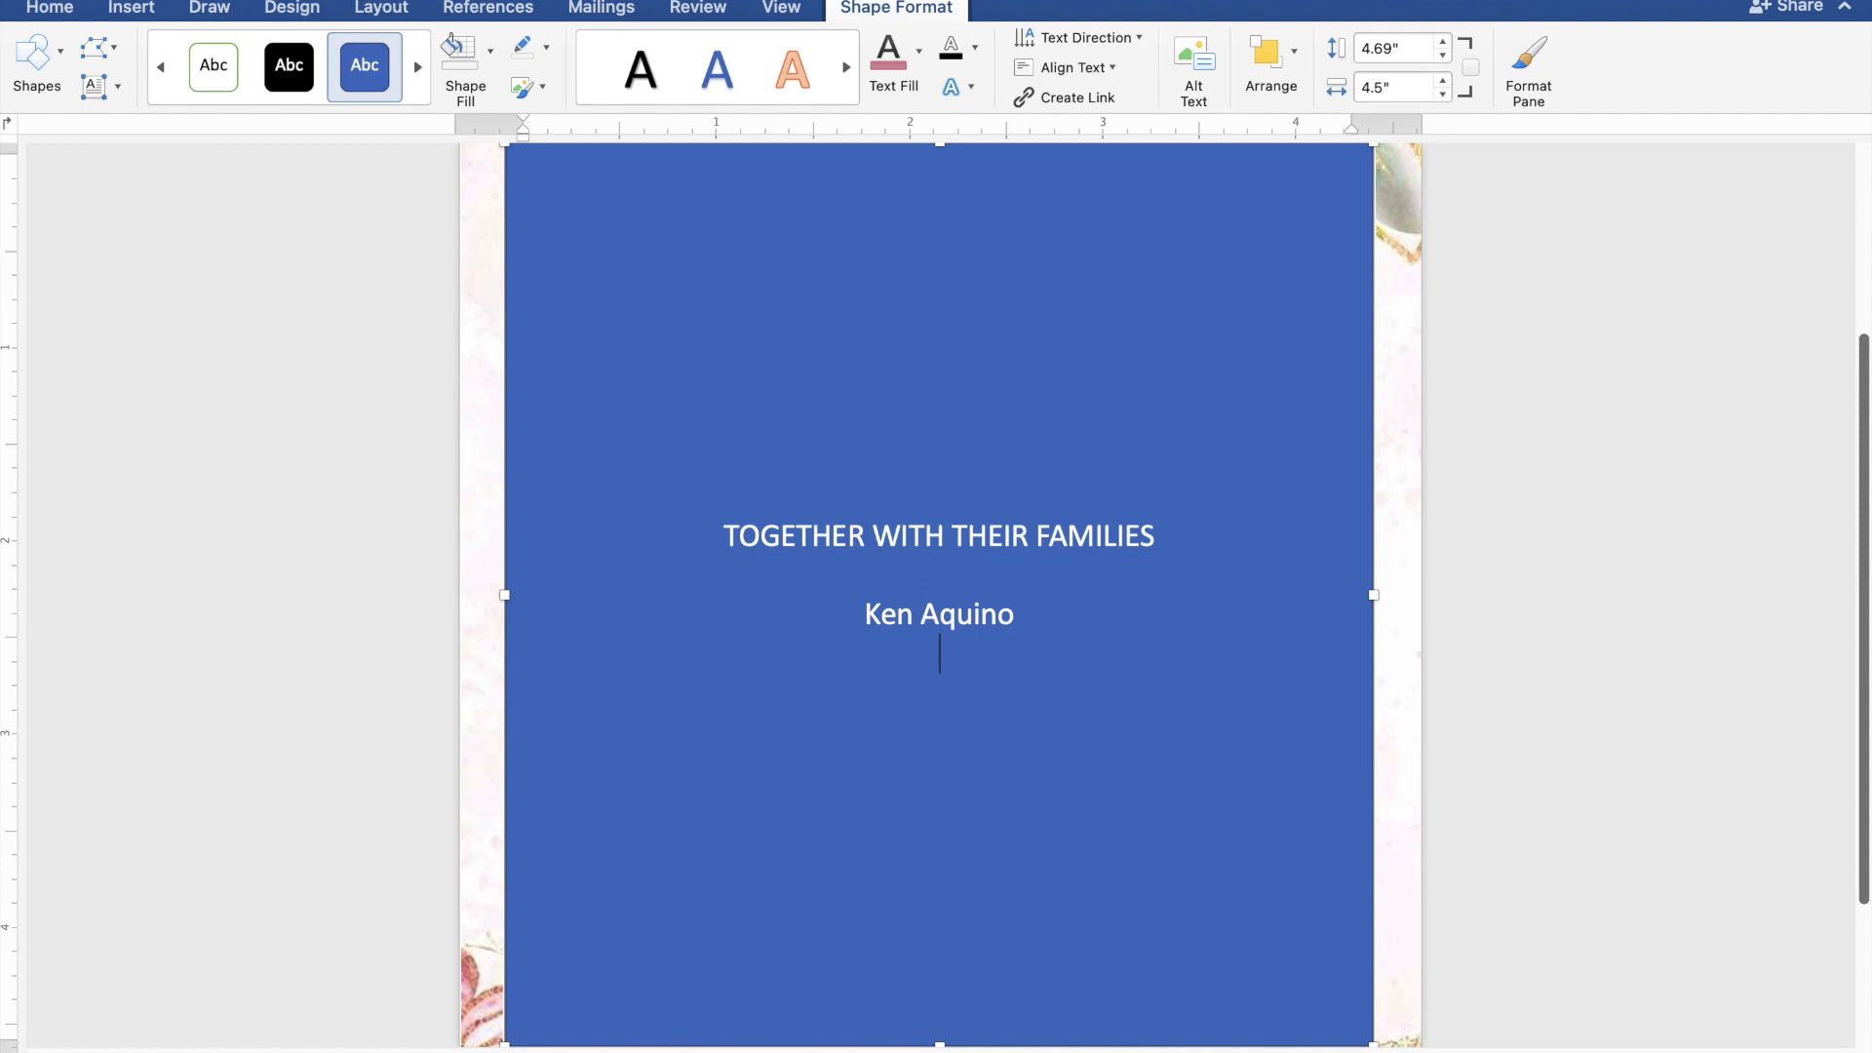
{"action": "type", "text": "AND"}
{"action": "key", "text": "Return"}
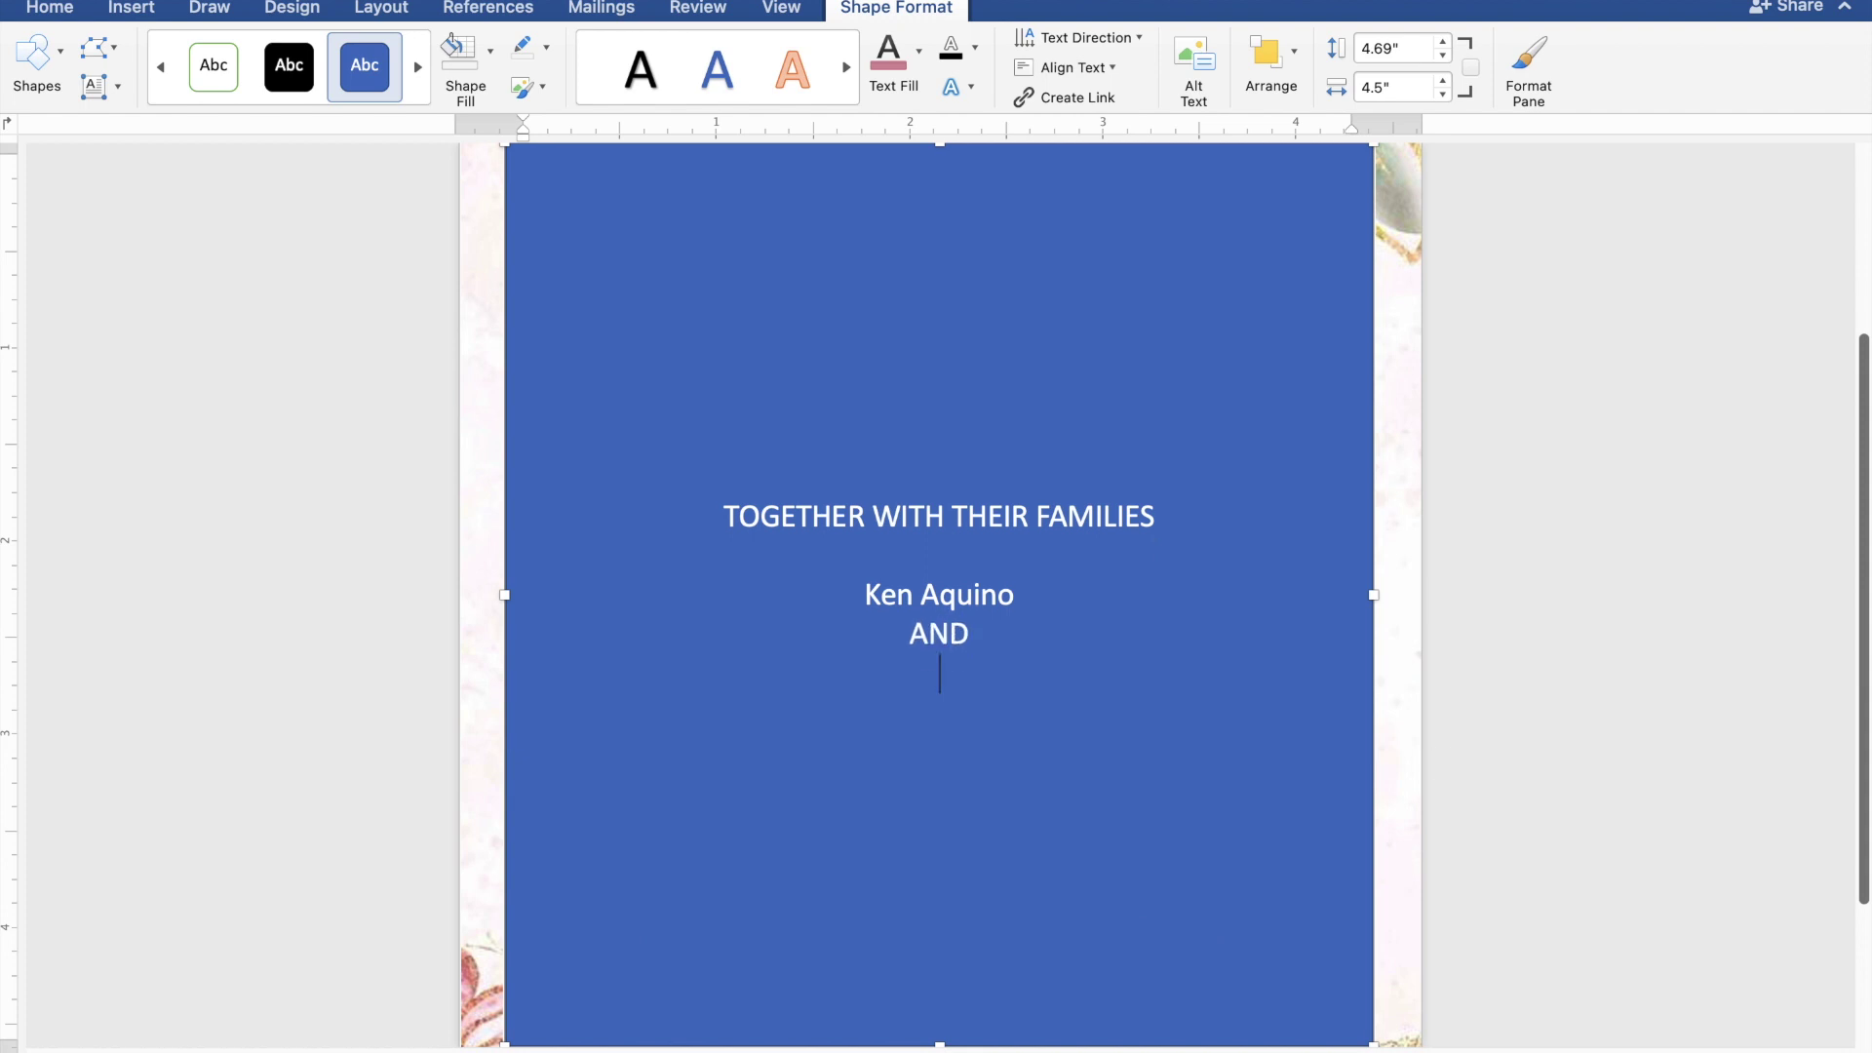
{"action": "type", "text": "Ca"}
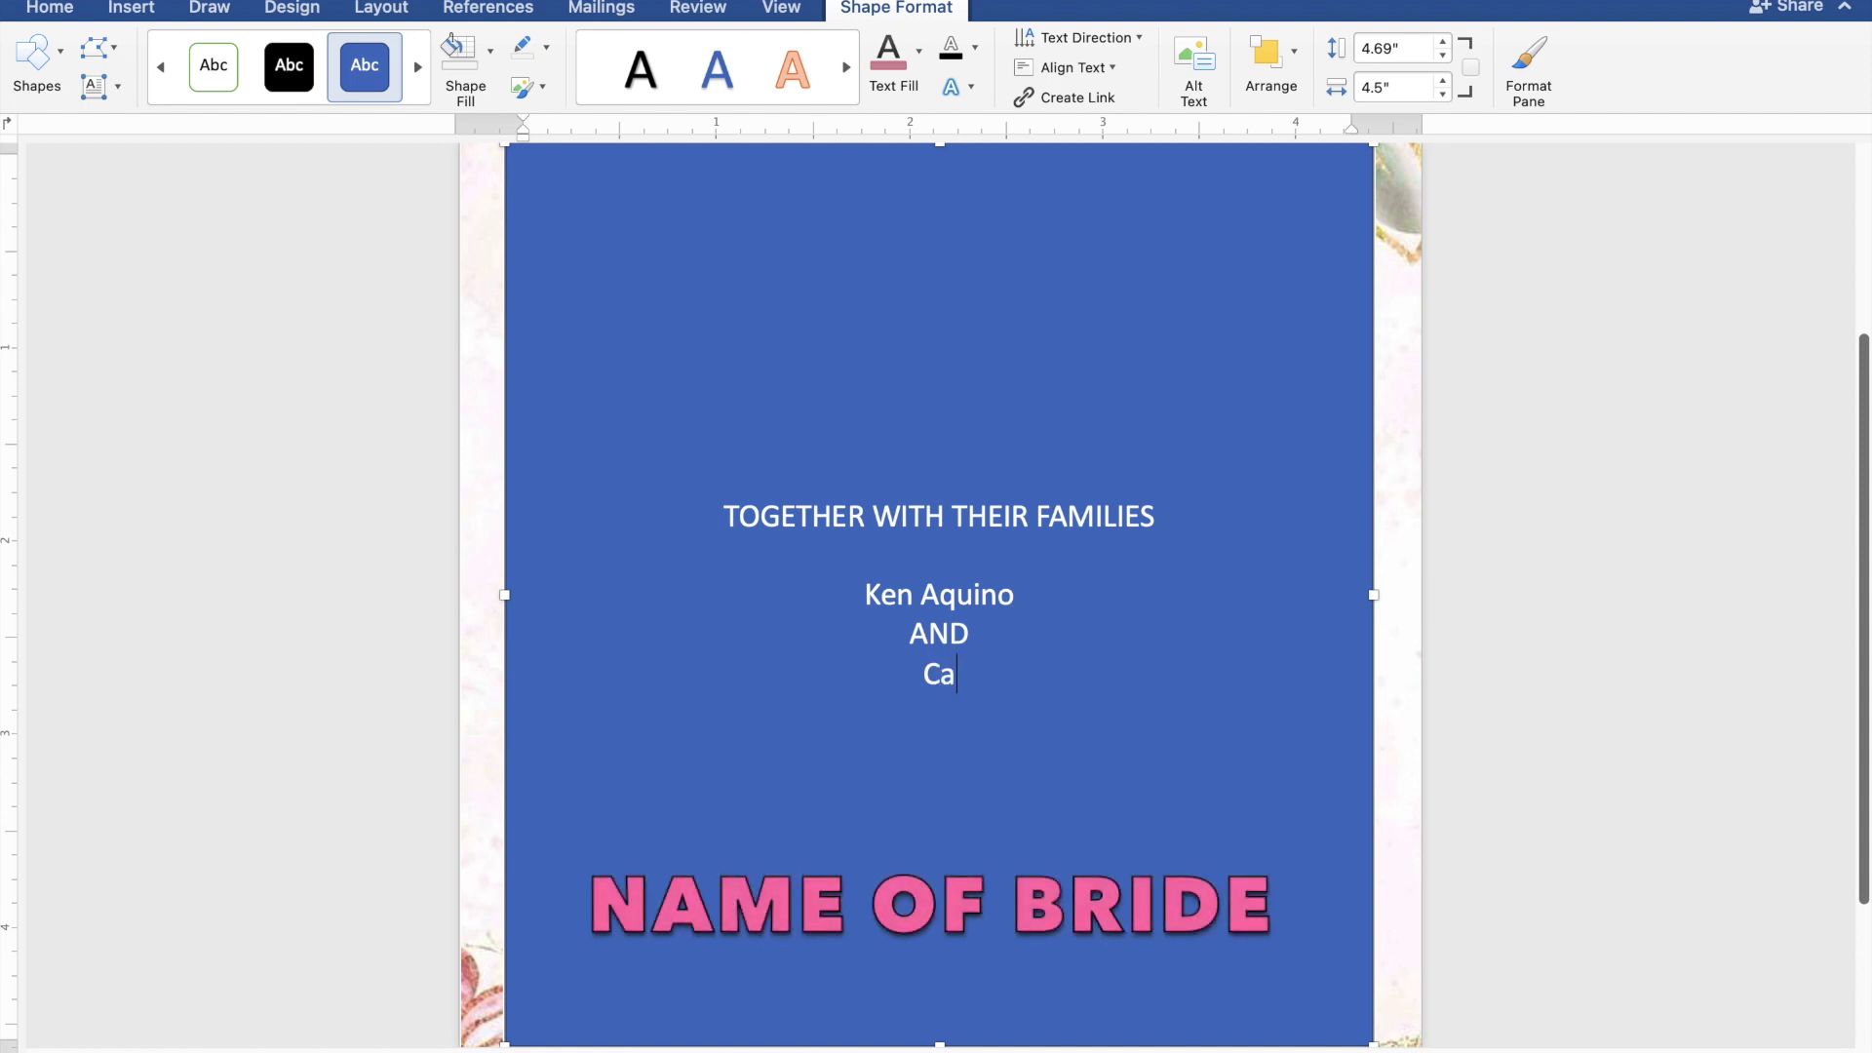
{"action": "type", "text": "ssy S"}
{"action": "type", "text": "oriano"}
{"action": "key", "text": "Return"}
{"action": "key", "text": "Return"}
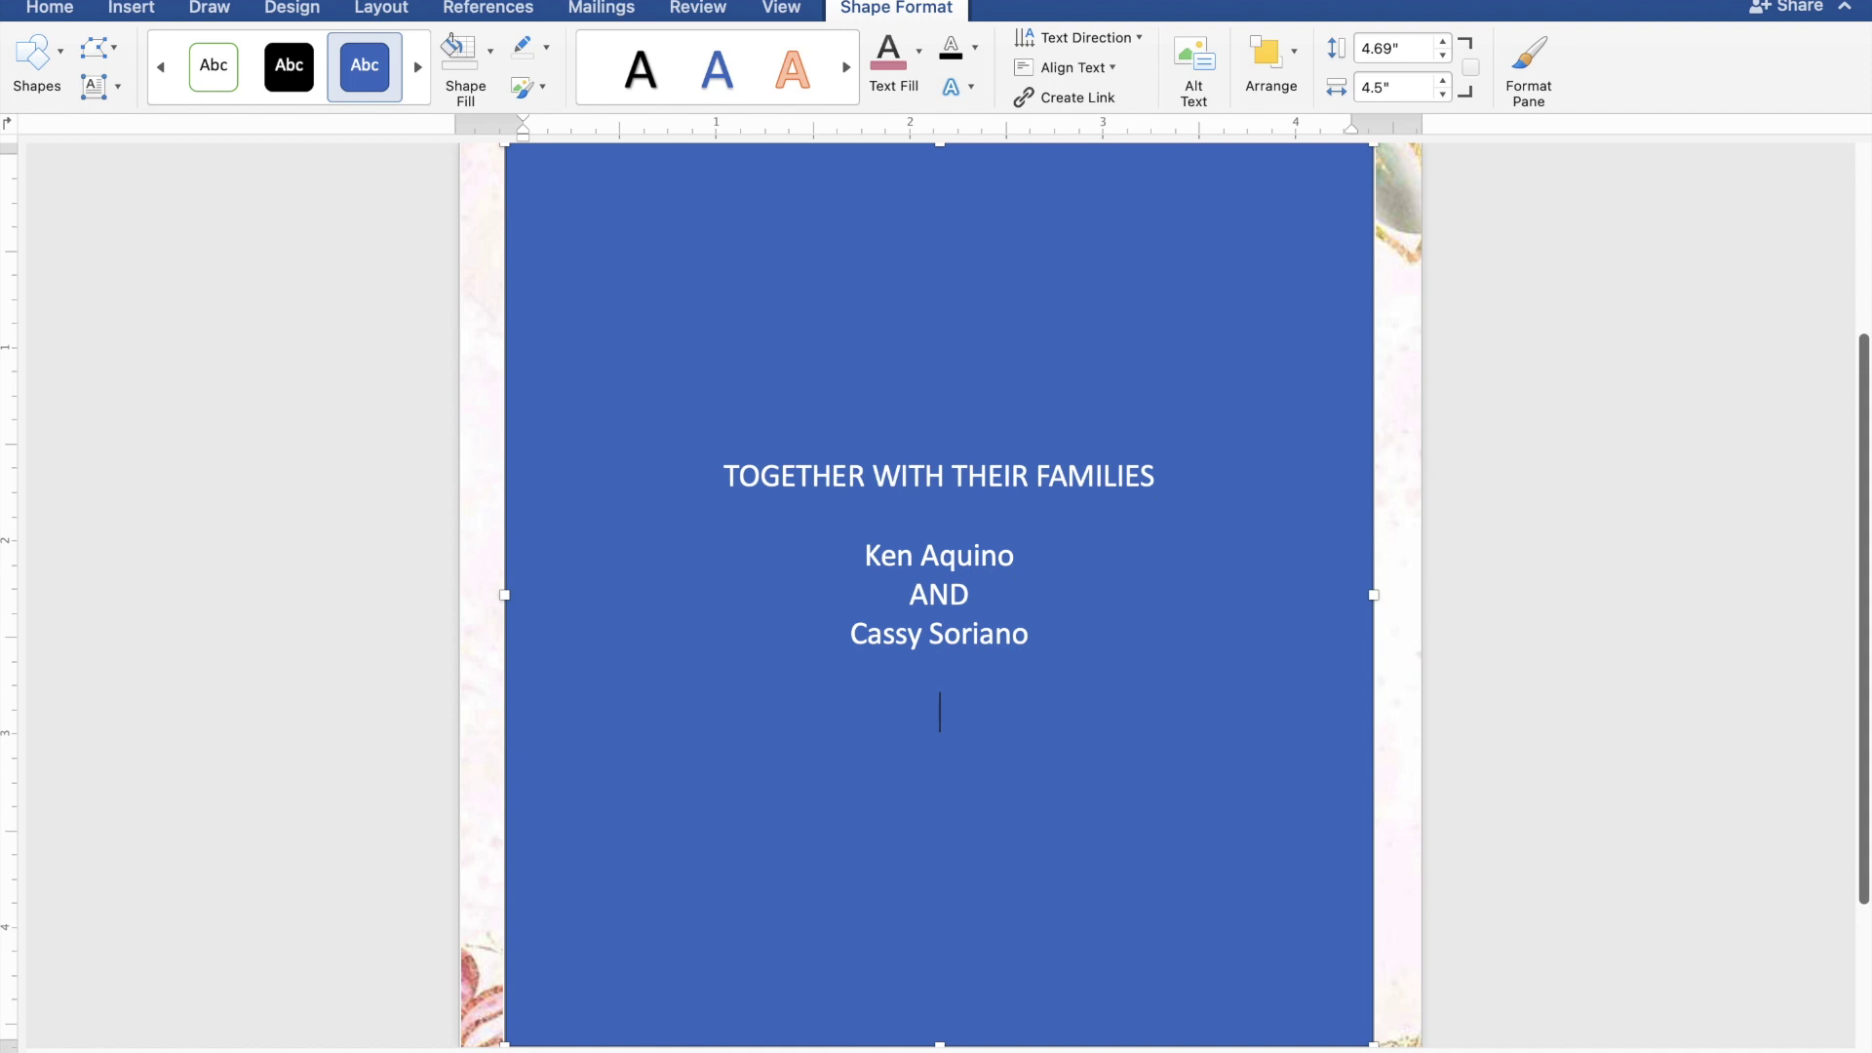
{"action": "type", "text": "REQU"}
{"action": "type", "text": "ES"}
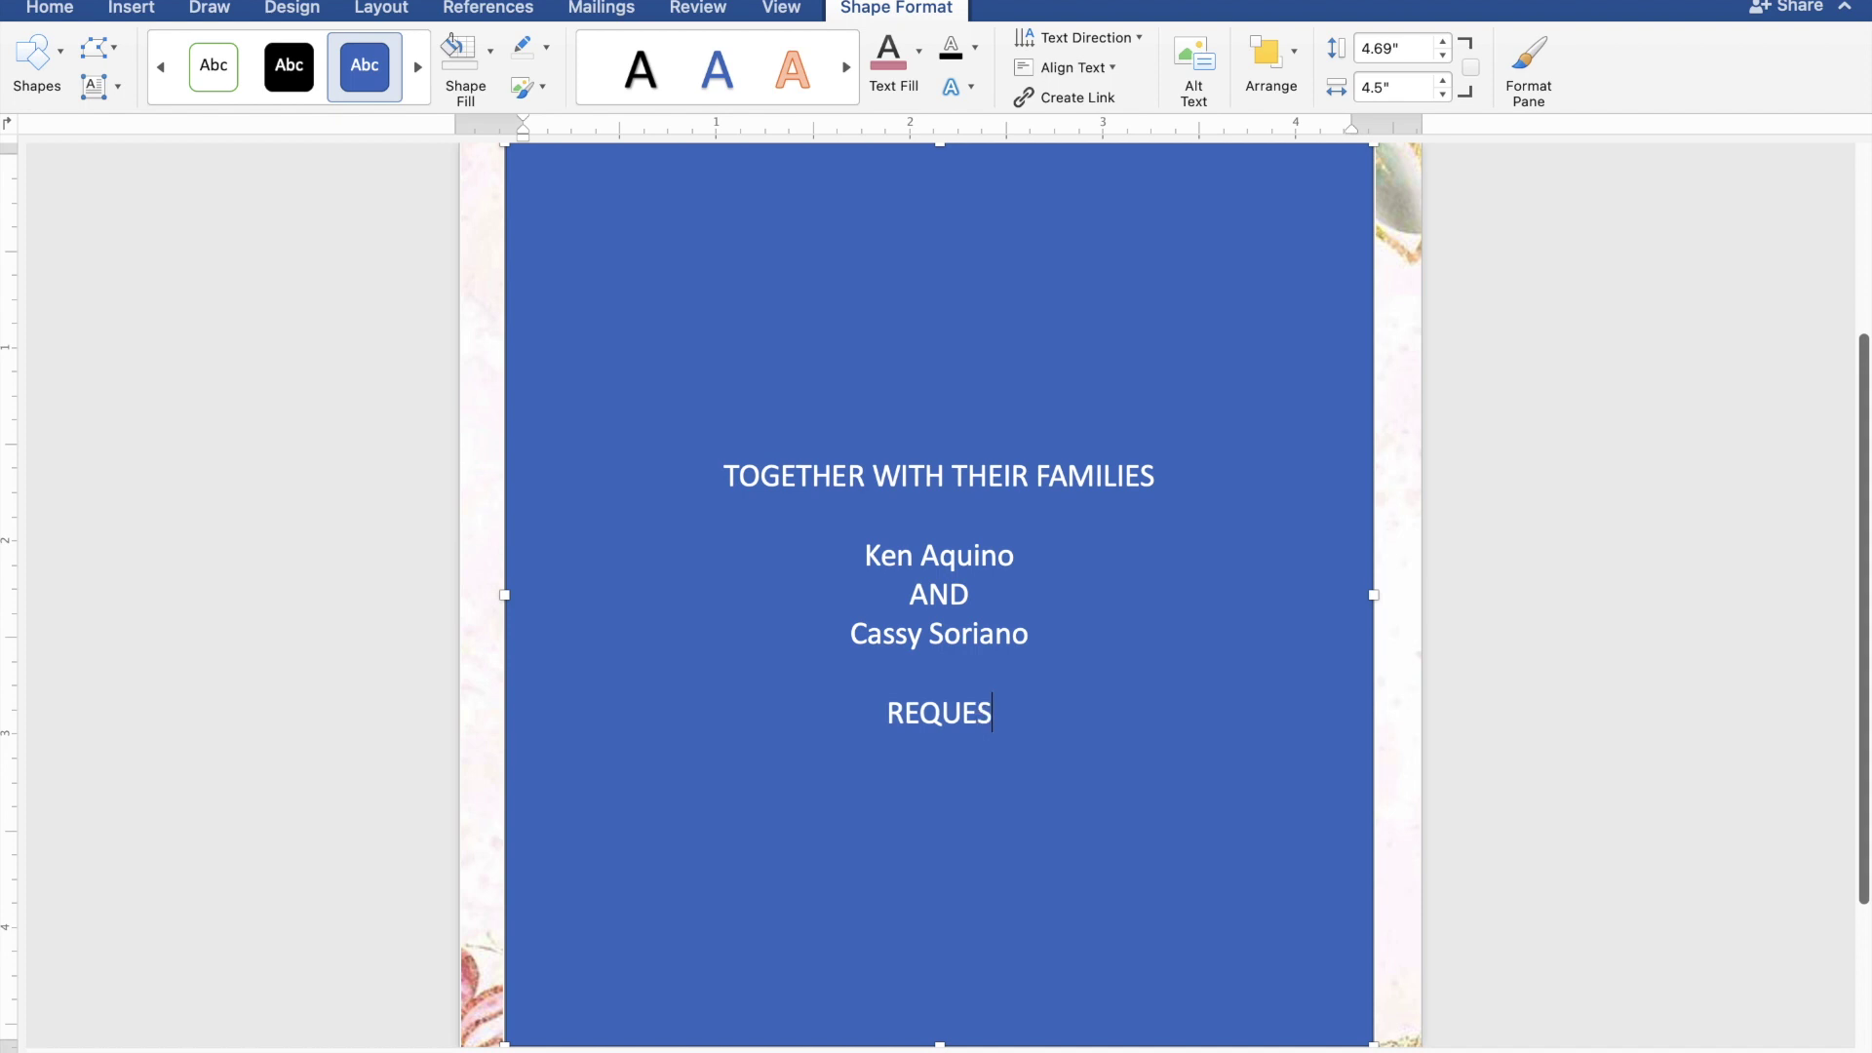
{"action": "type", "text": "T THE "}
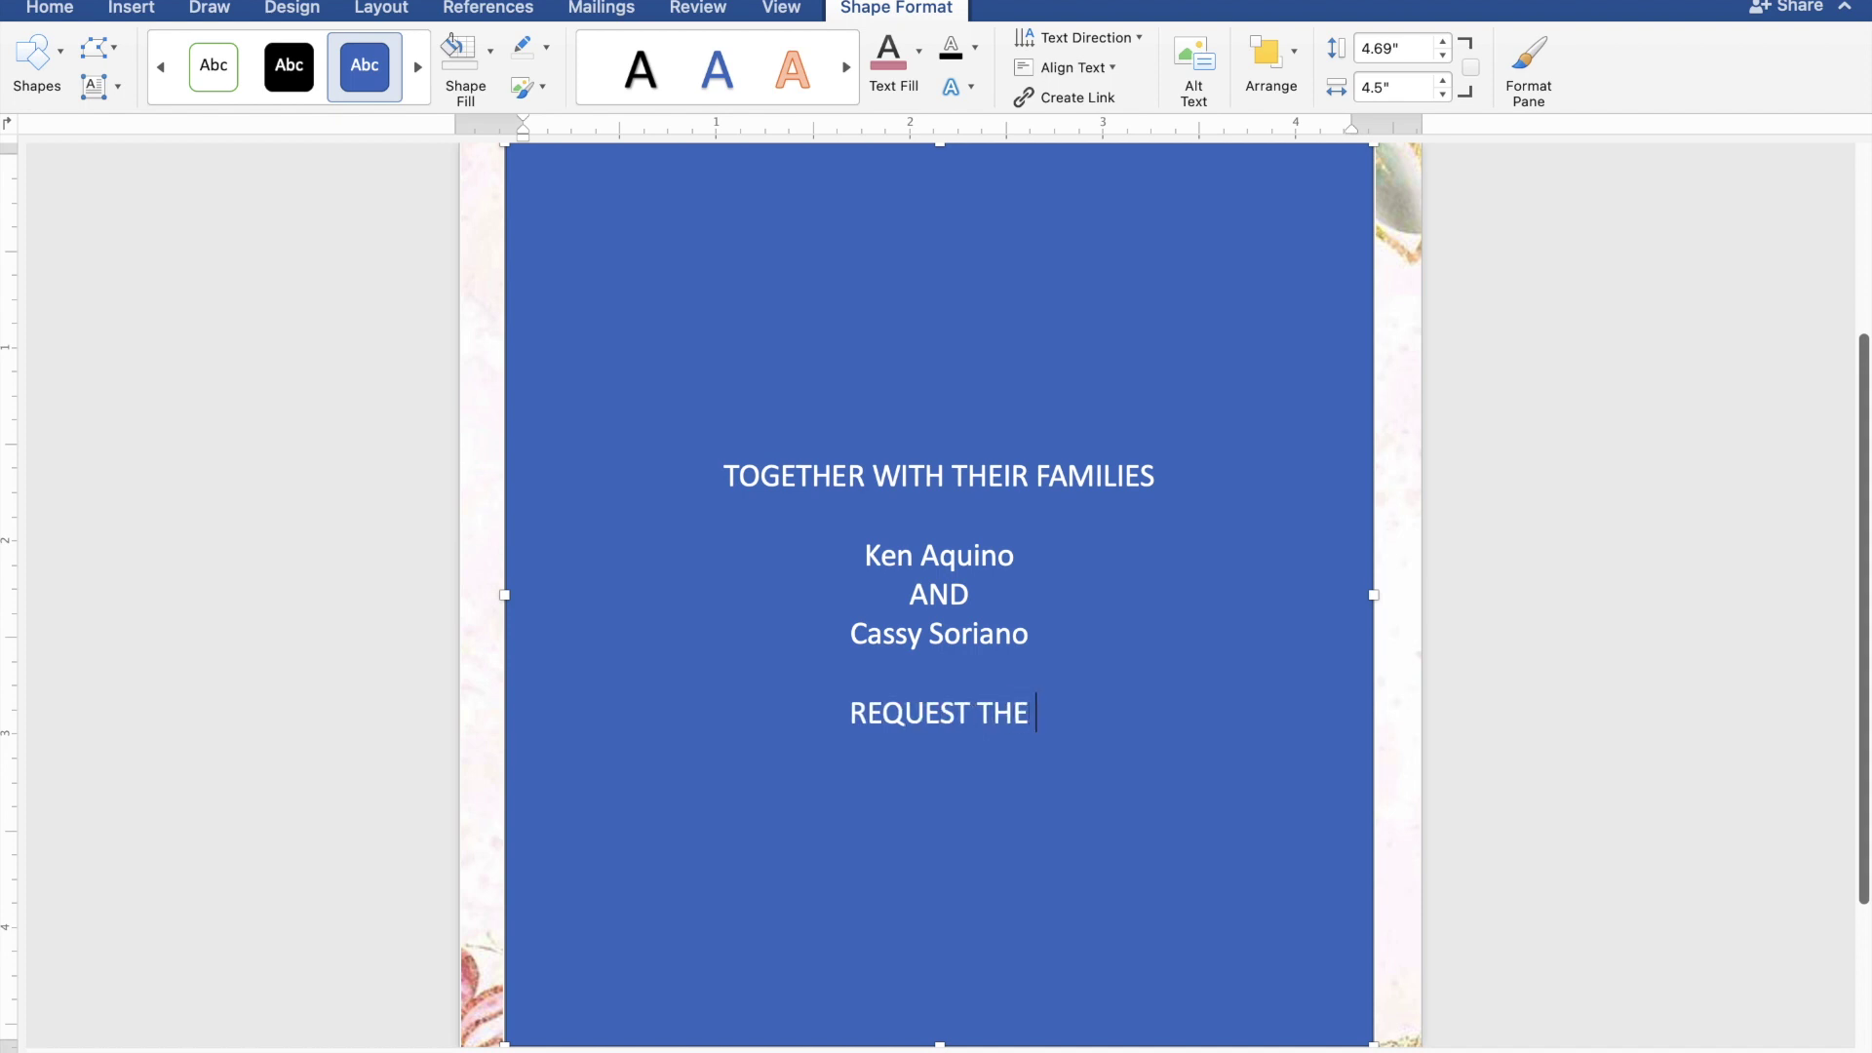
{"action": "type", "text": "PLE"}
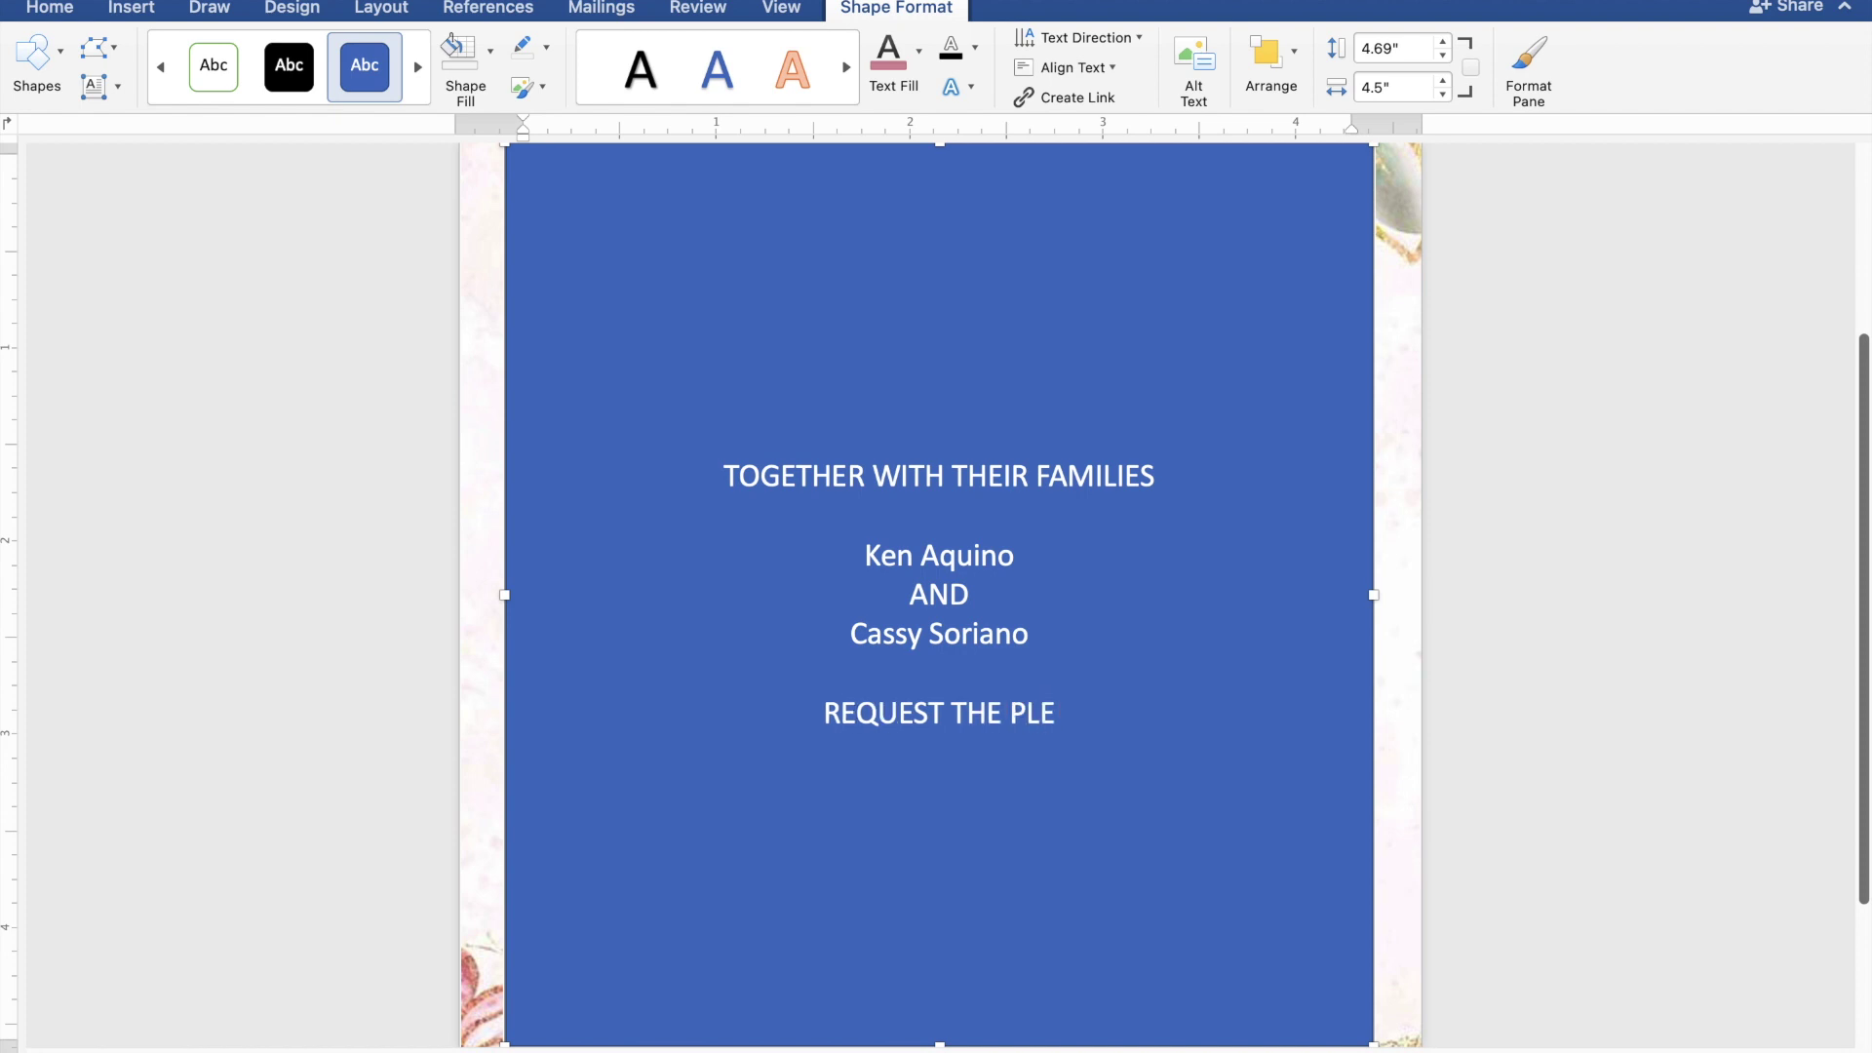
{"action": "type", "text": "ASURE"}
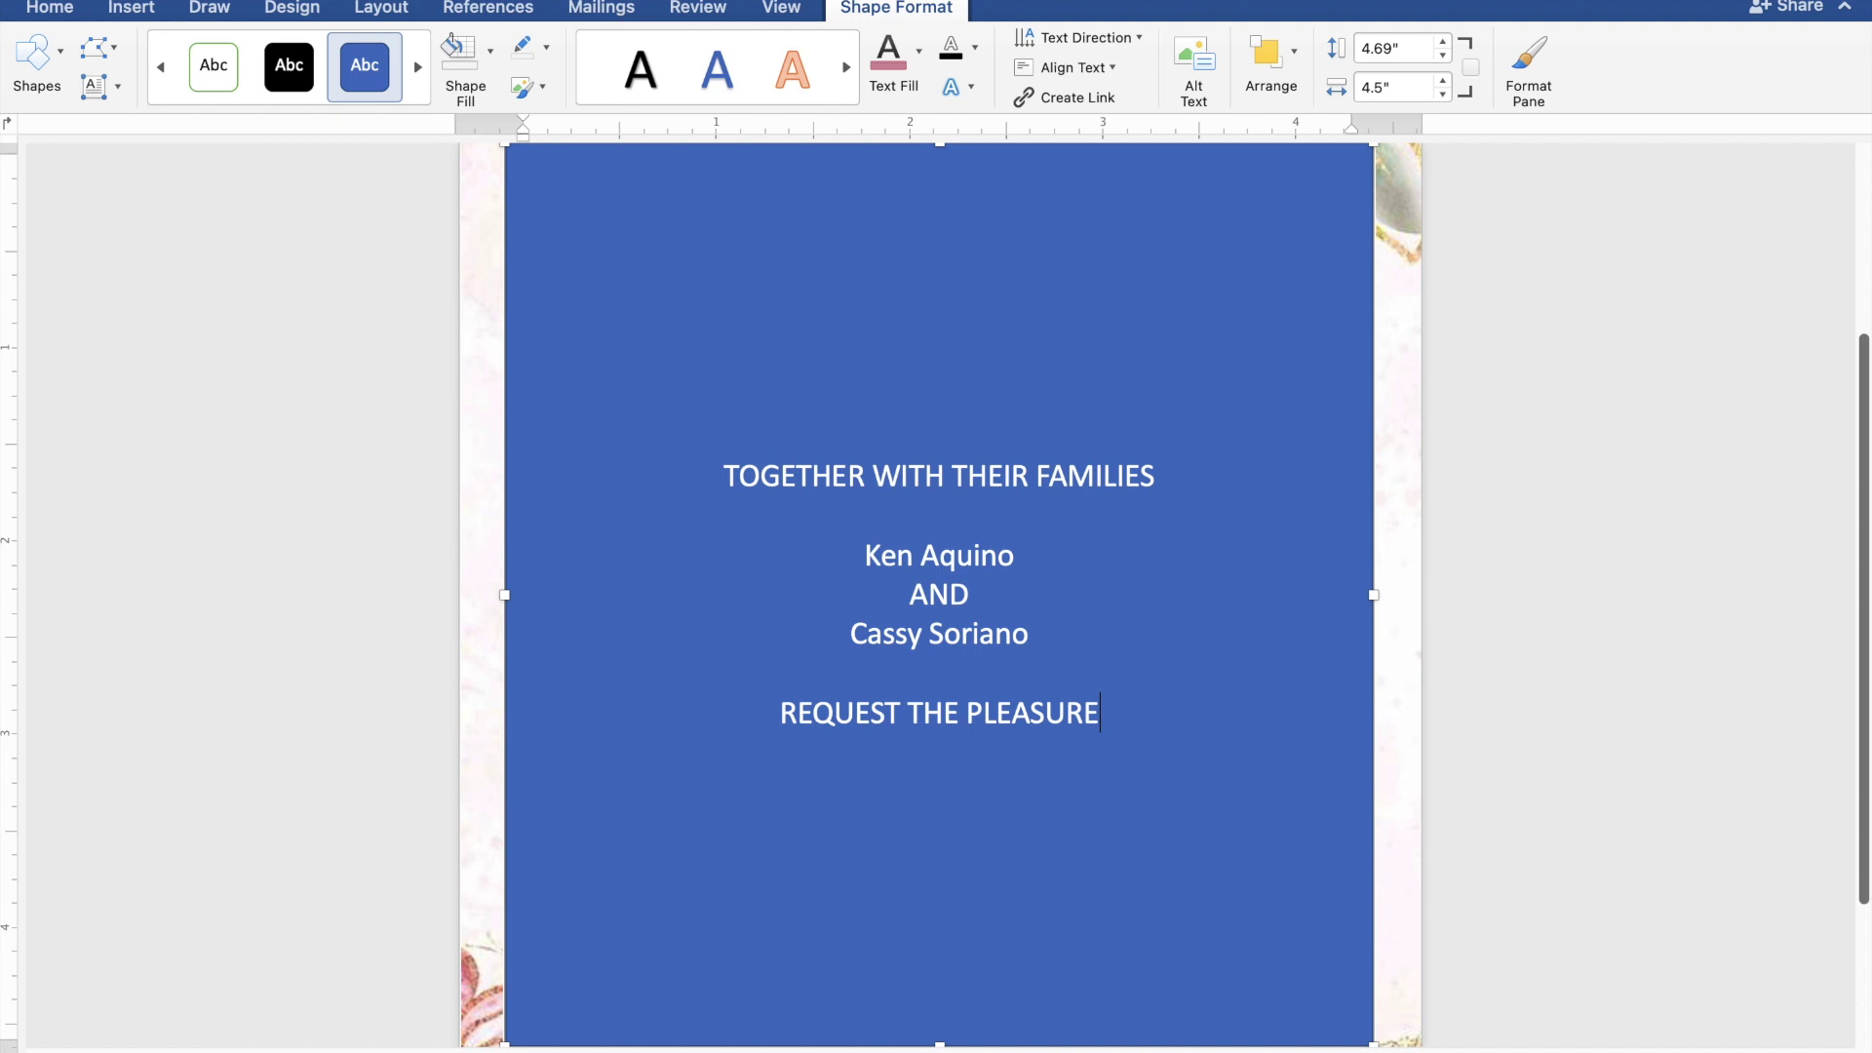
{"action": "type", "text": " OF "}
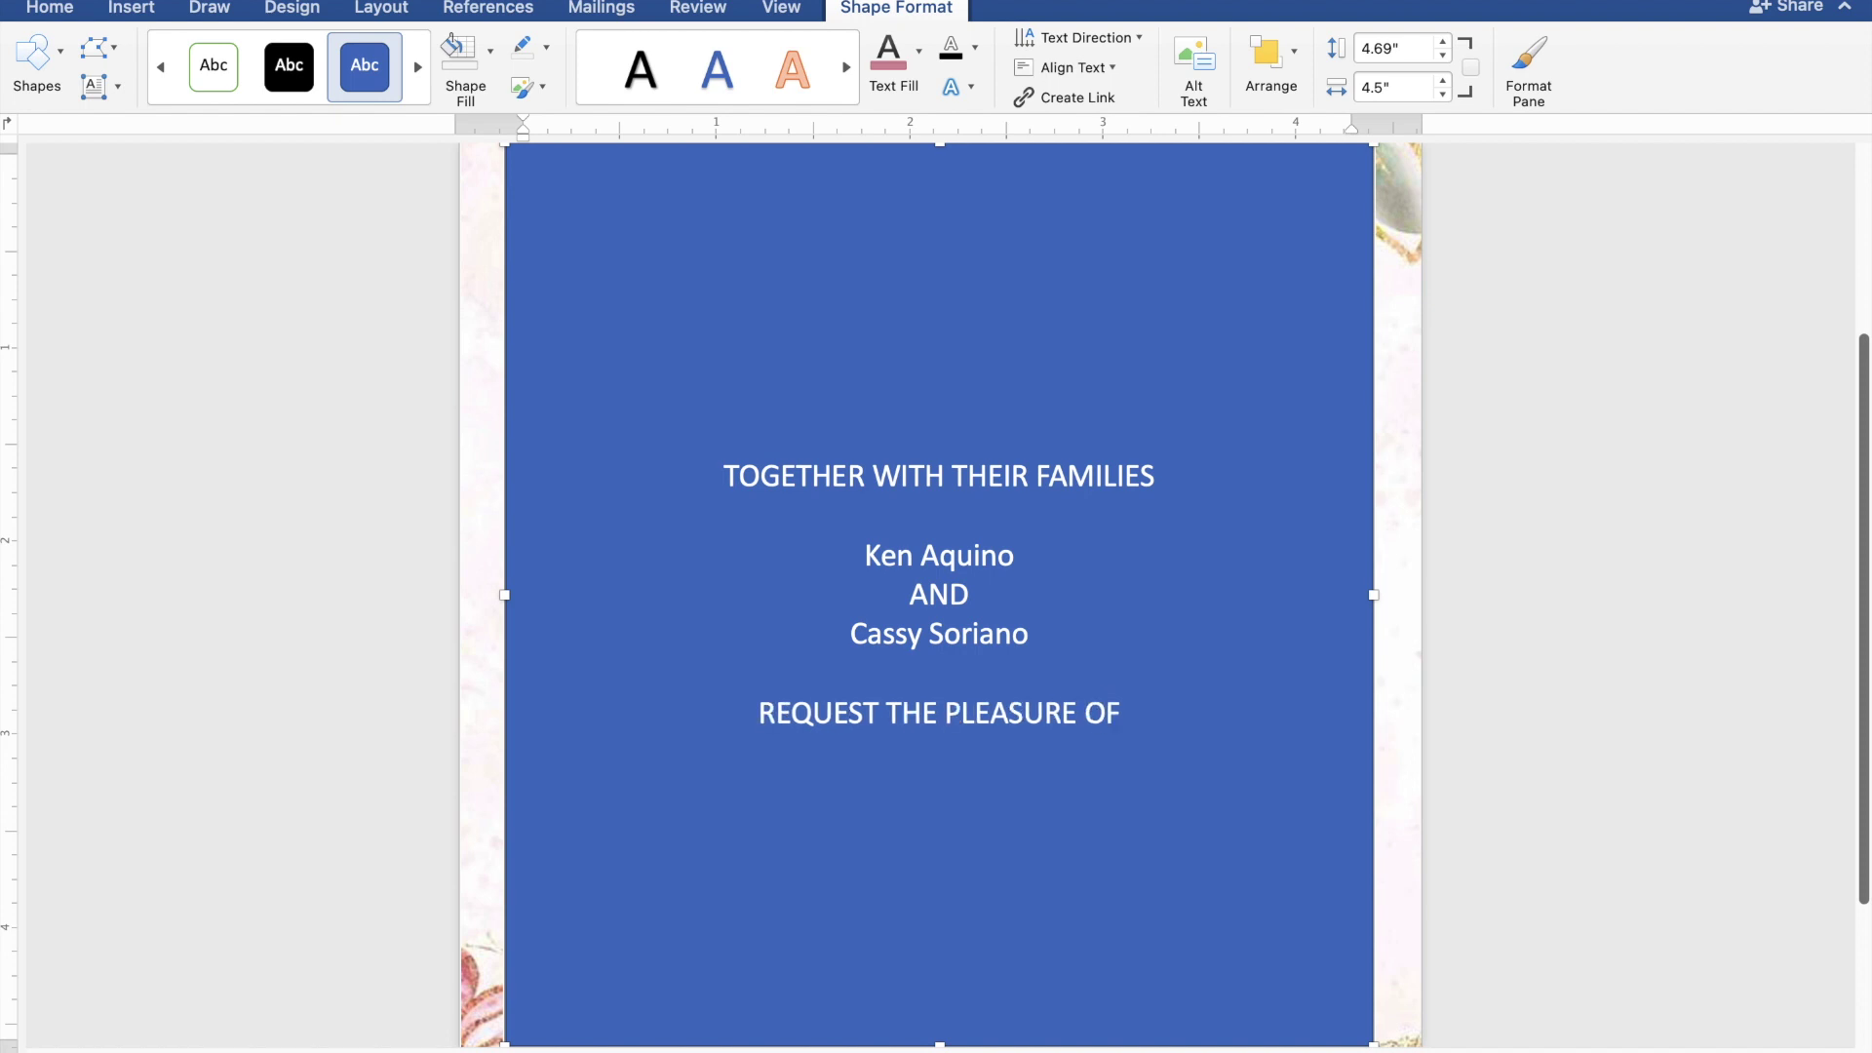
{"action": "type", "text": "YOUR"}
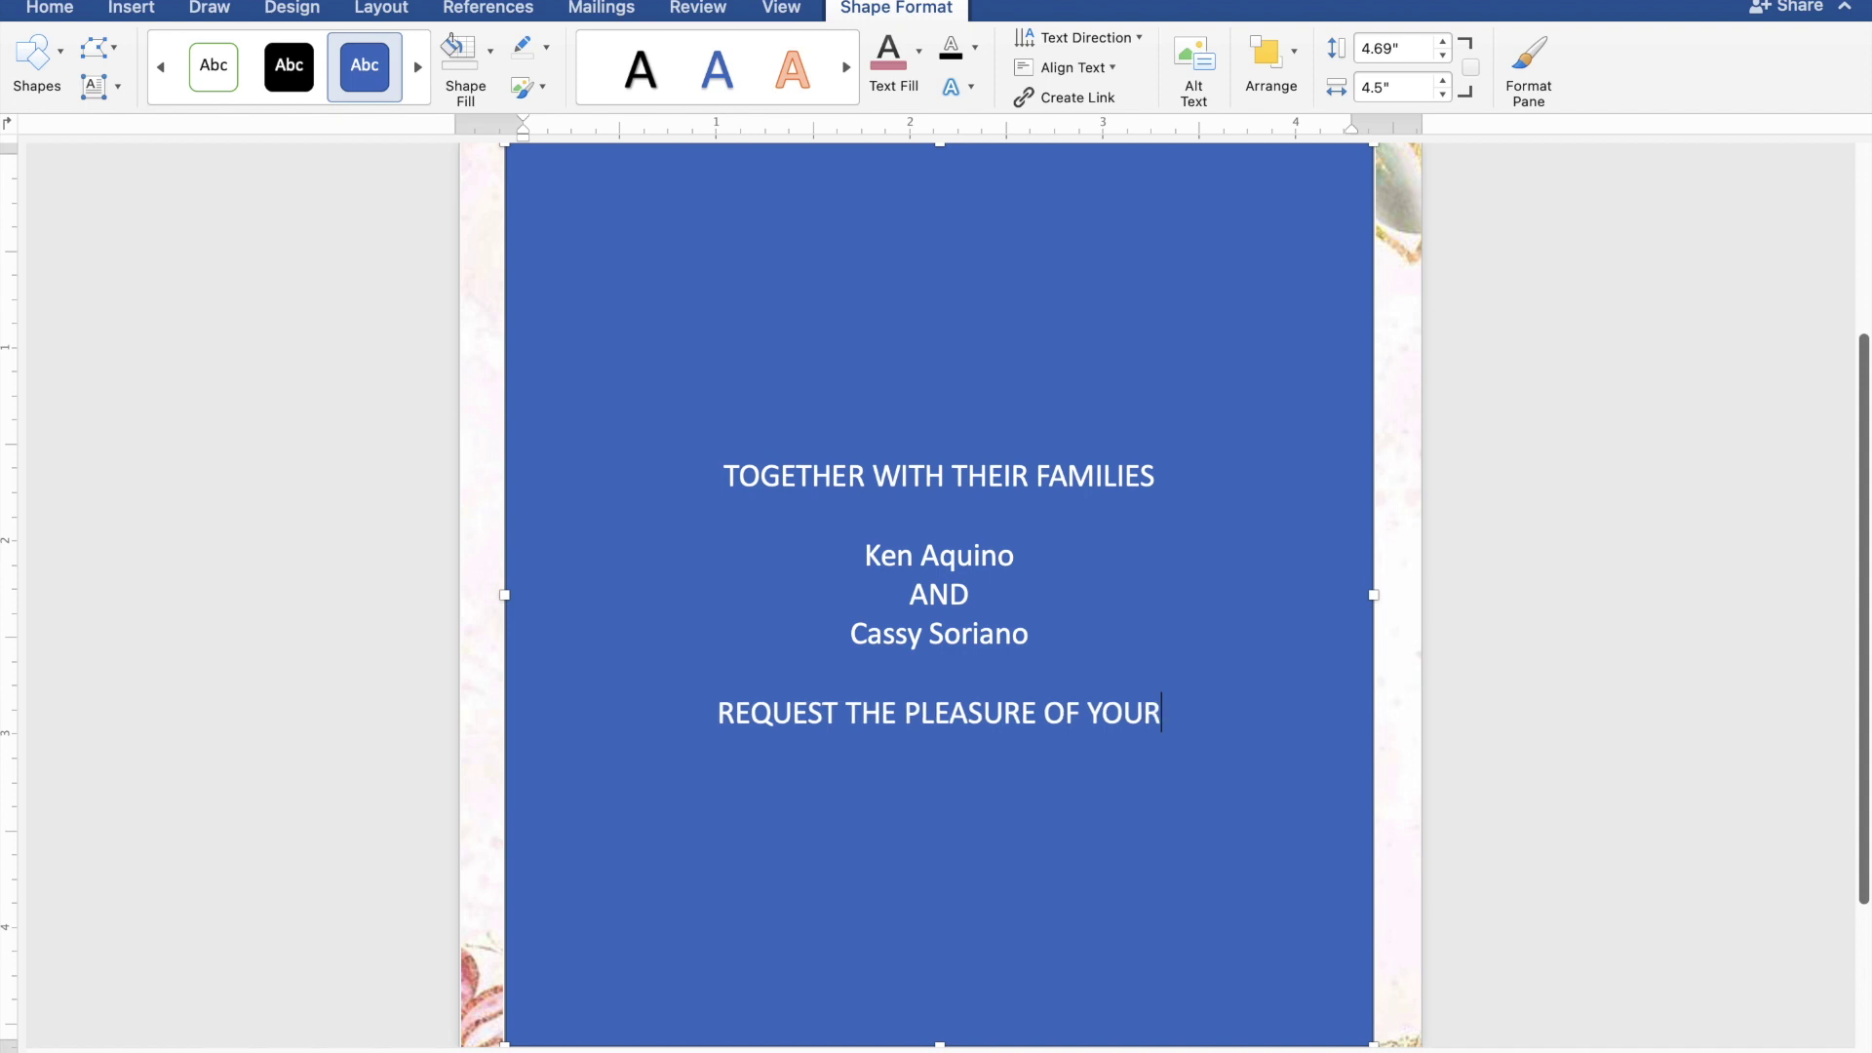
Step: Finish 'PRESENCE' and add 'AS THEY JOYFULLY UNITE IN MARRIAGE' on the next line
{"action": "type", "text": "R"}
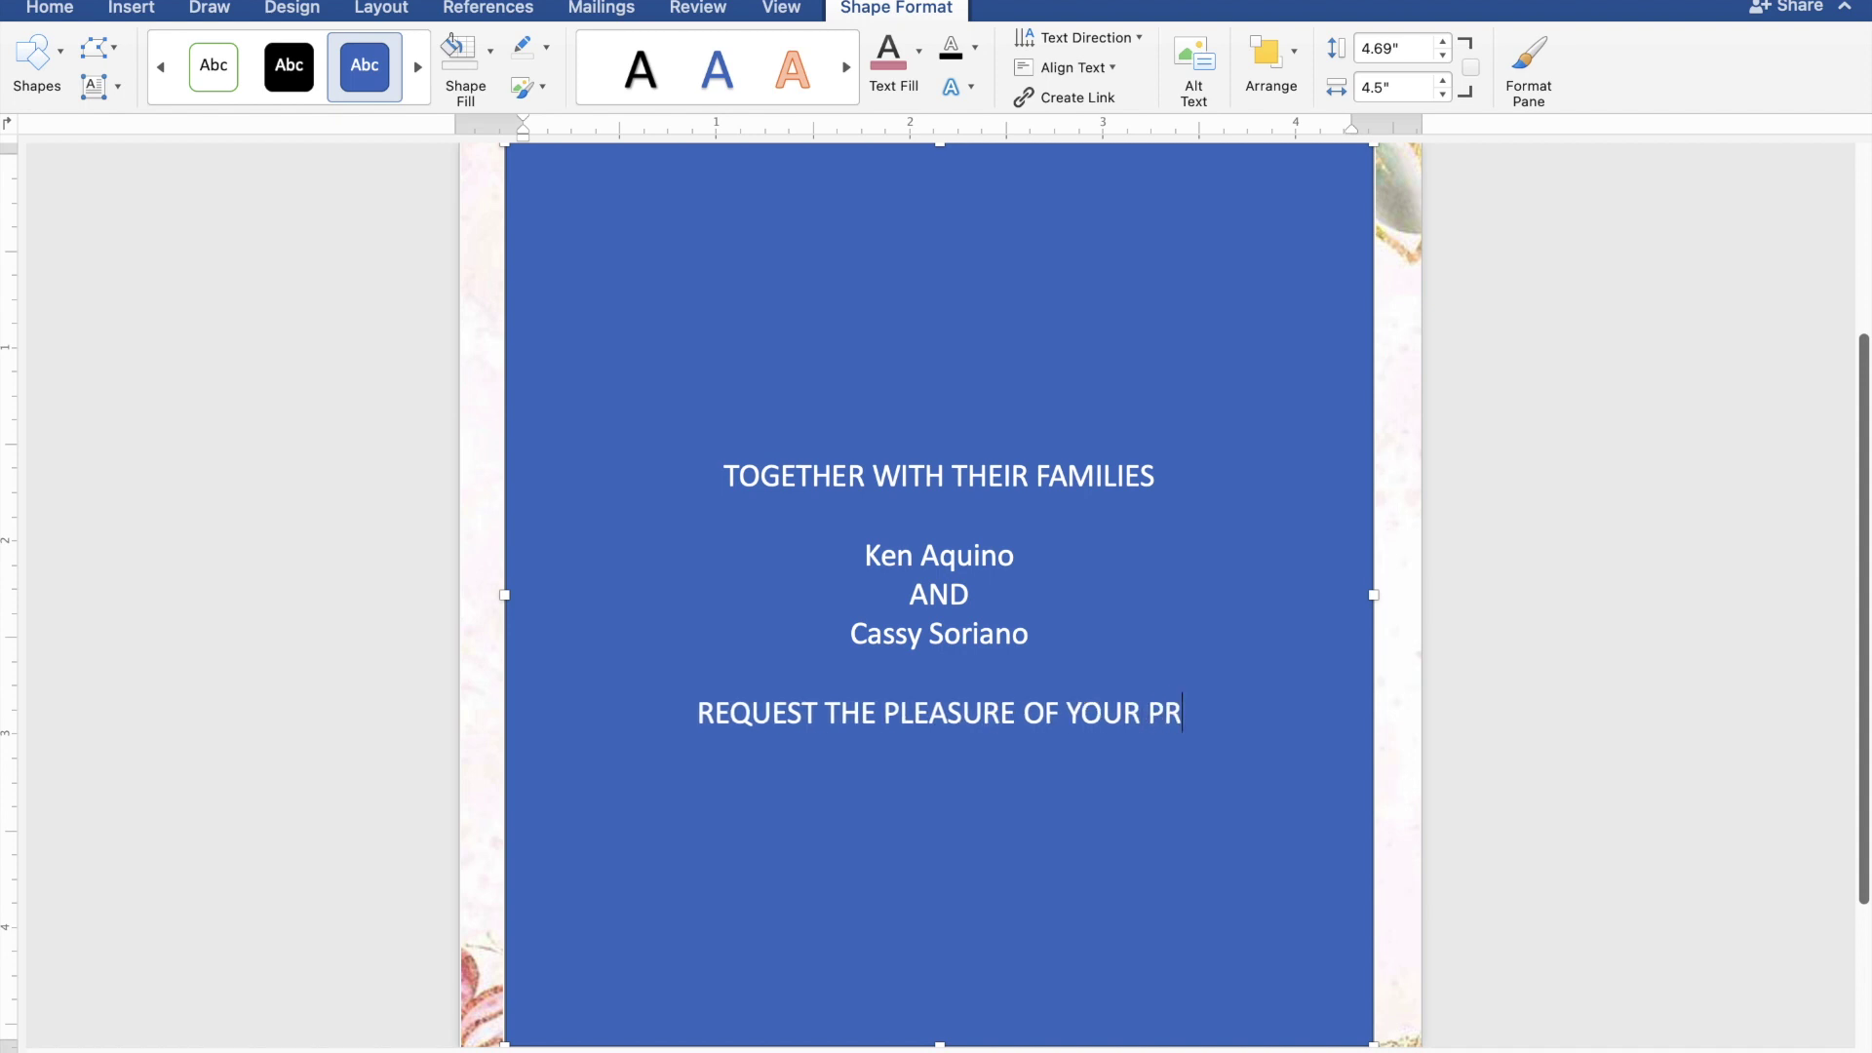
{"action": "type", "text": "ESE"}
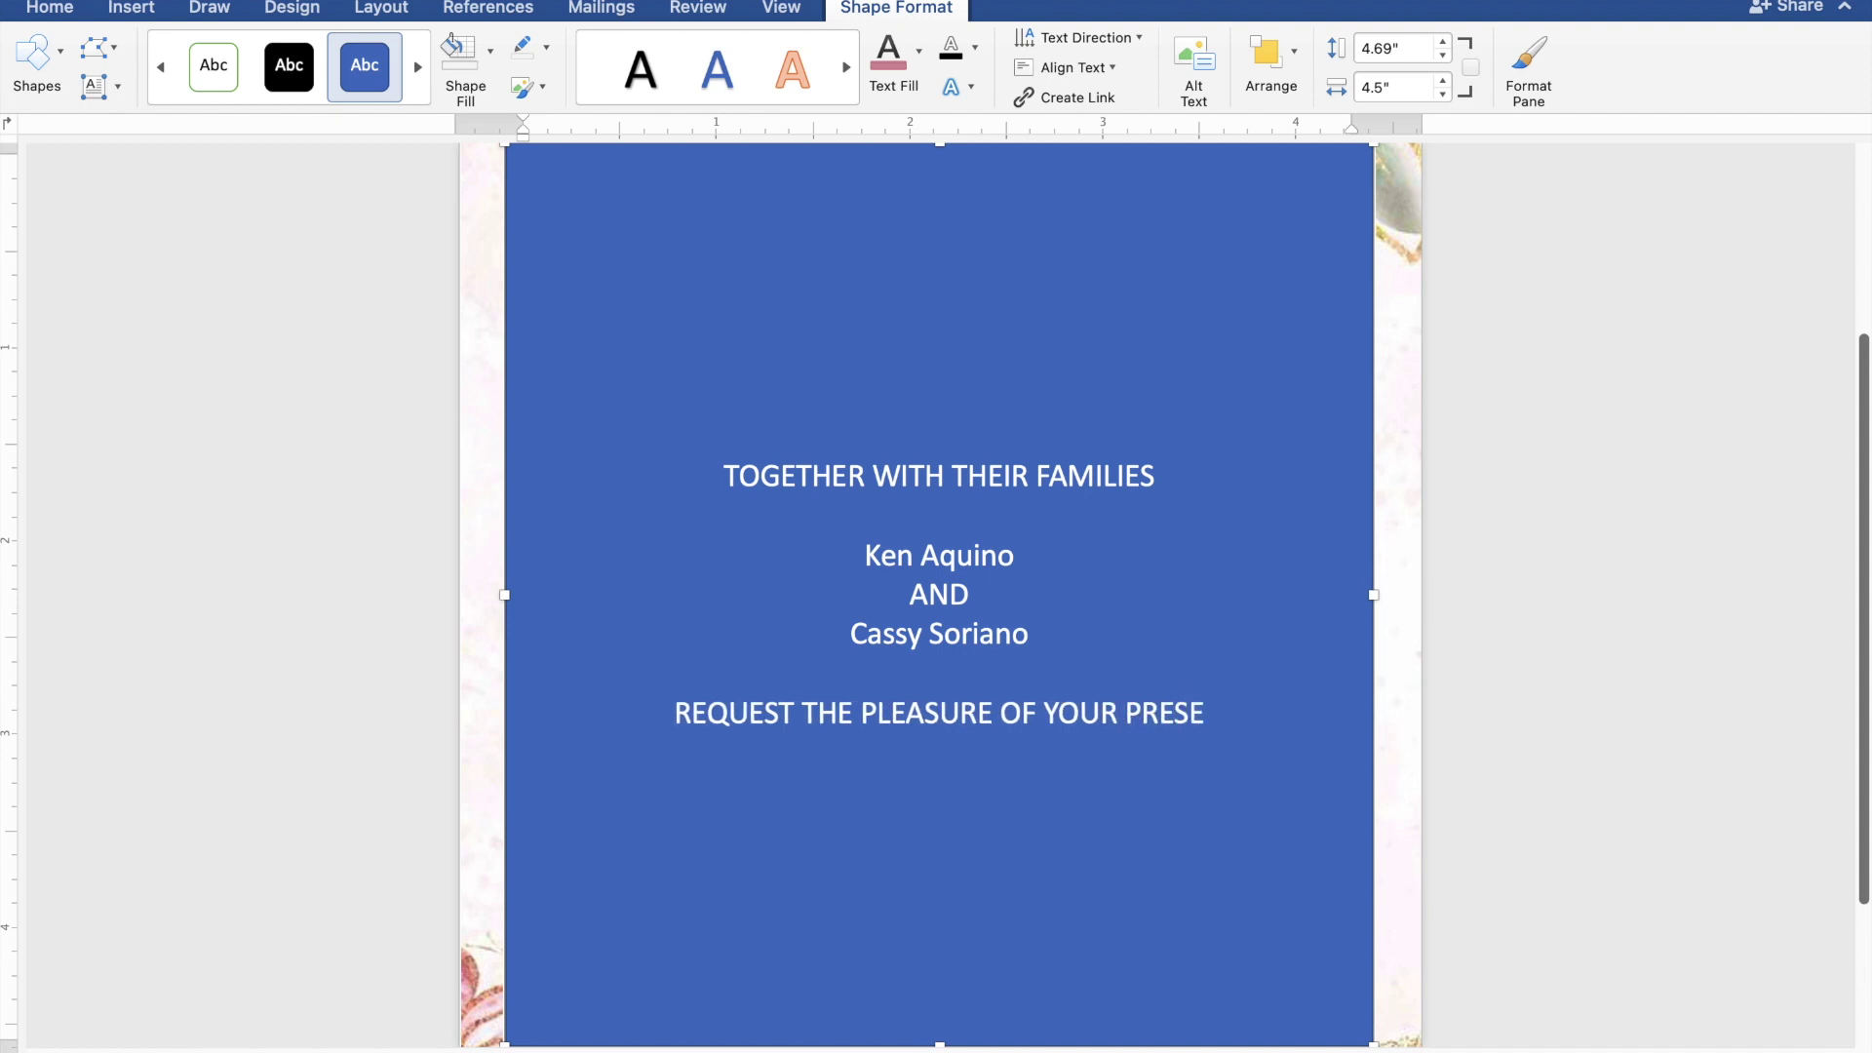
{"action": "type", "text": "NCE"}
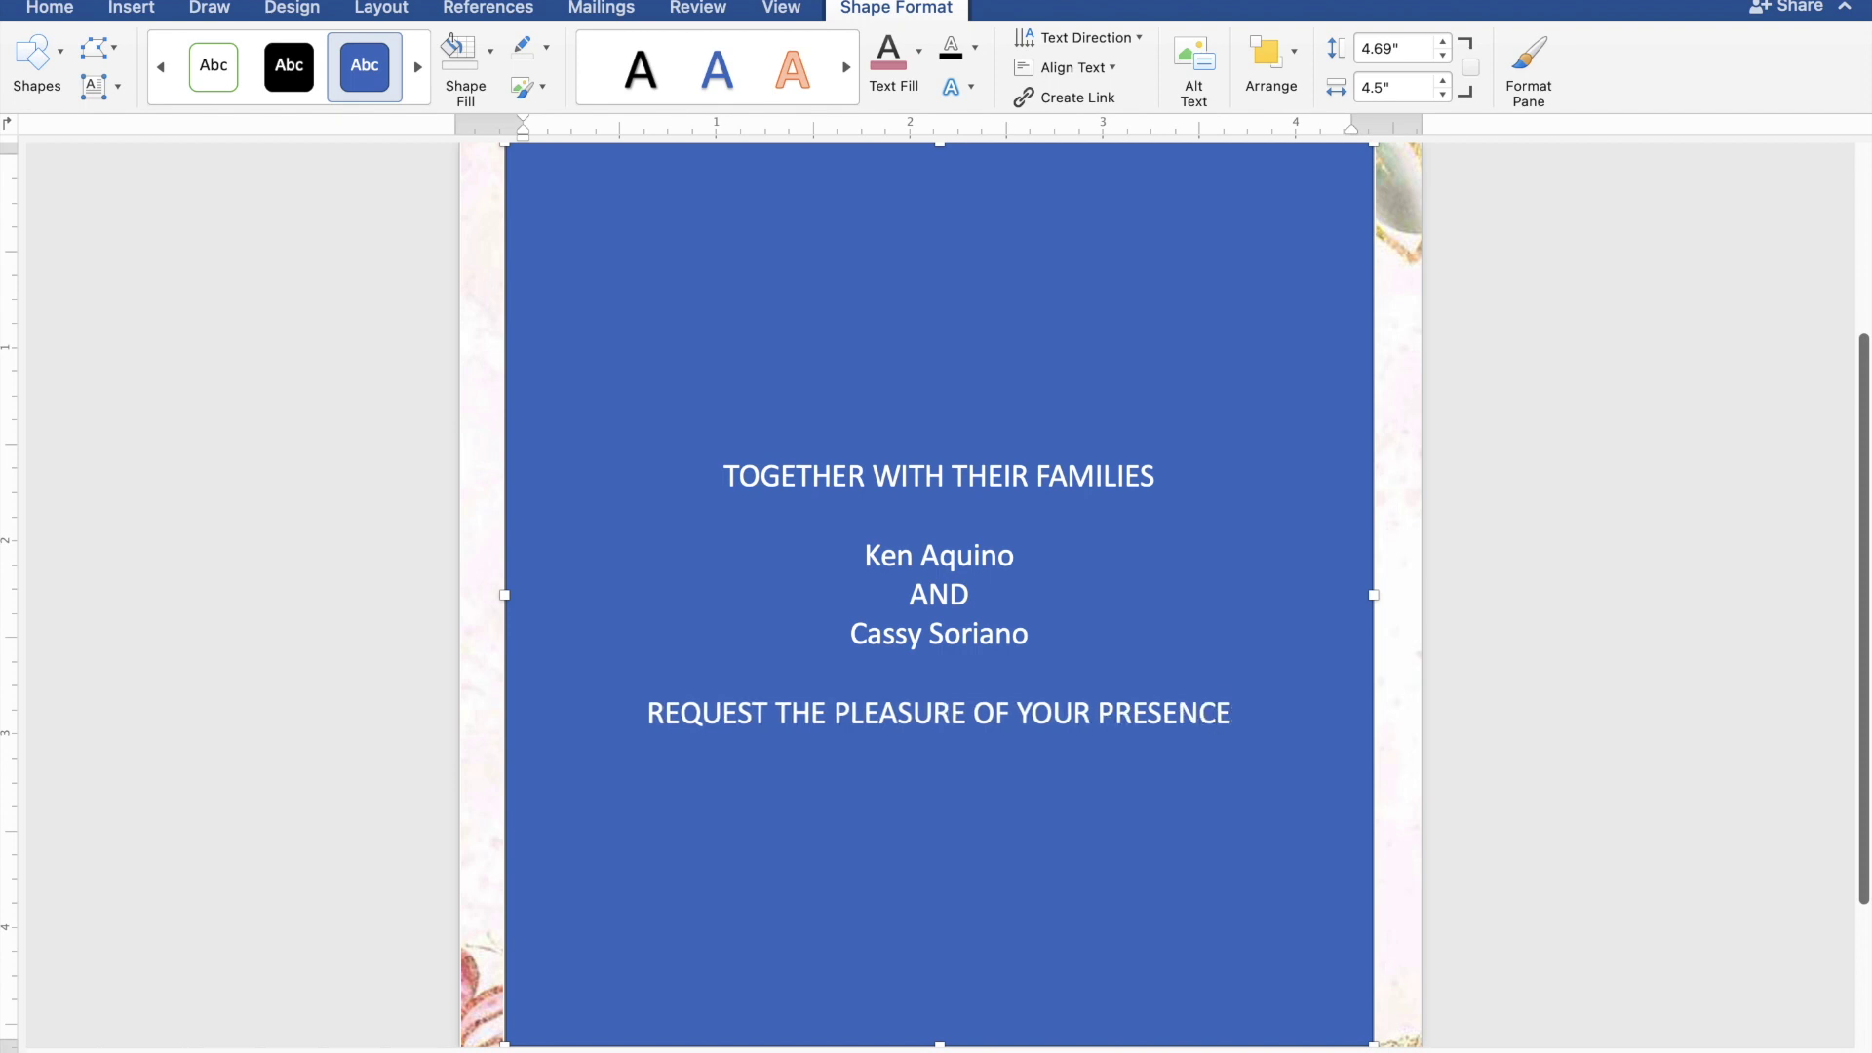
{"action": "key", "text": "Return"}
{"action": "type", "text": "AS "}
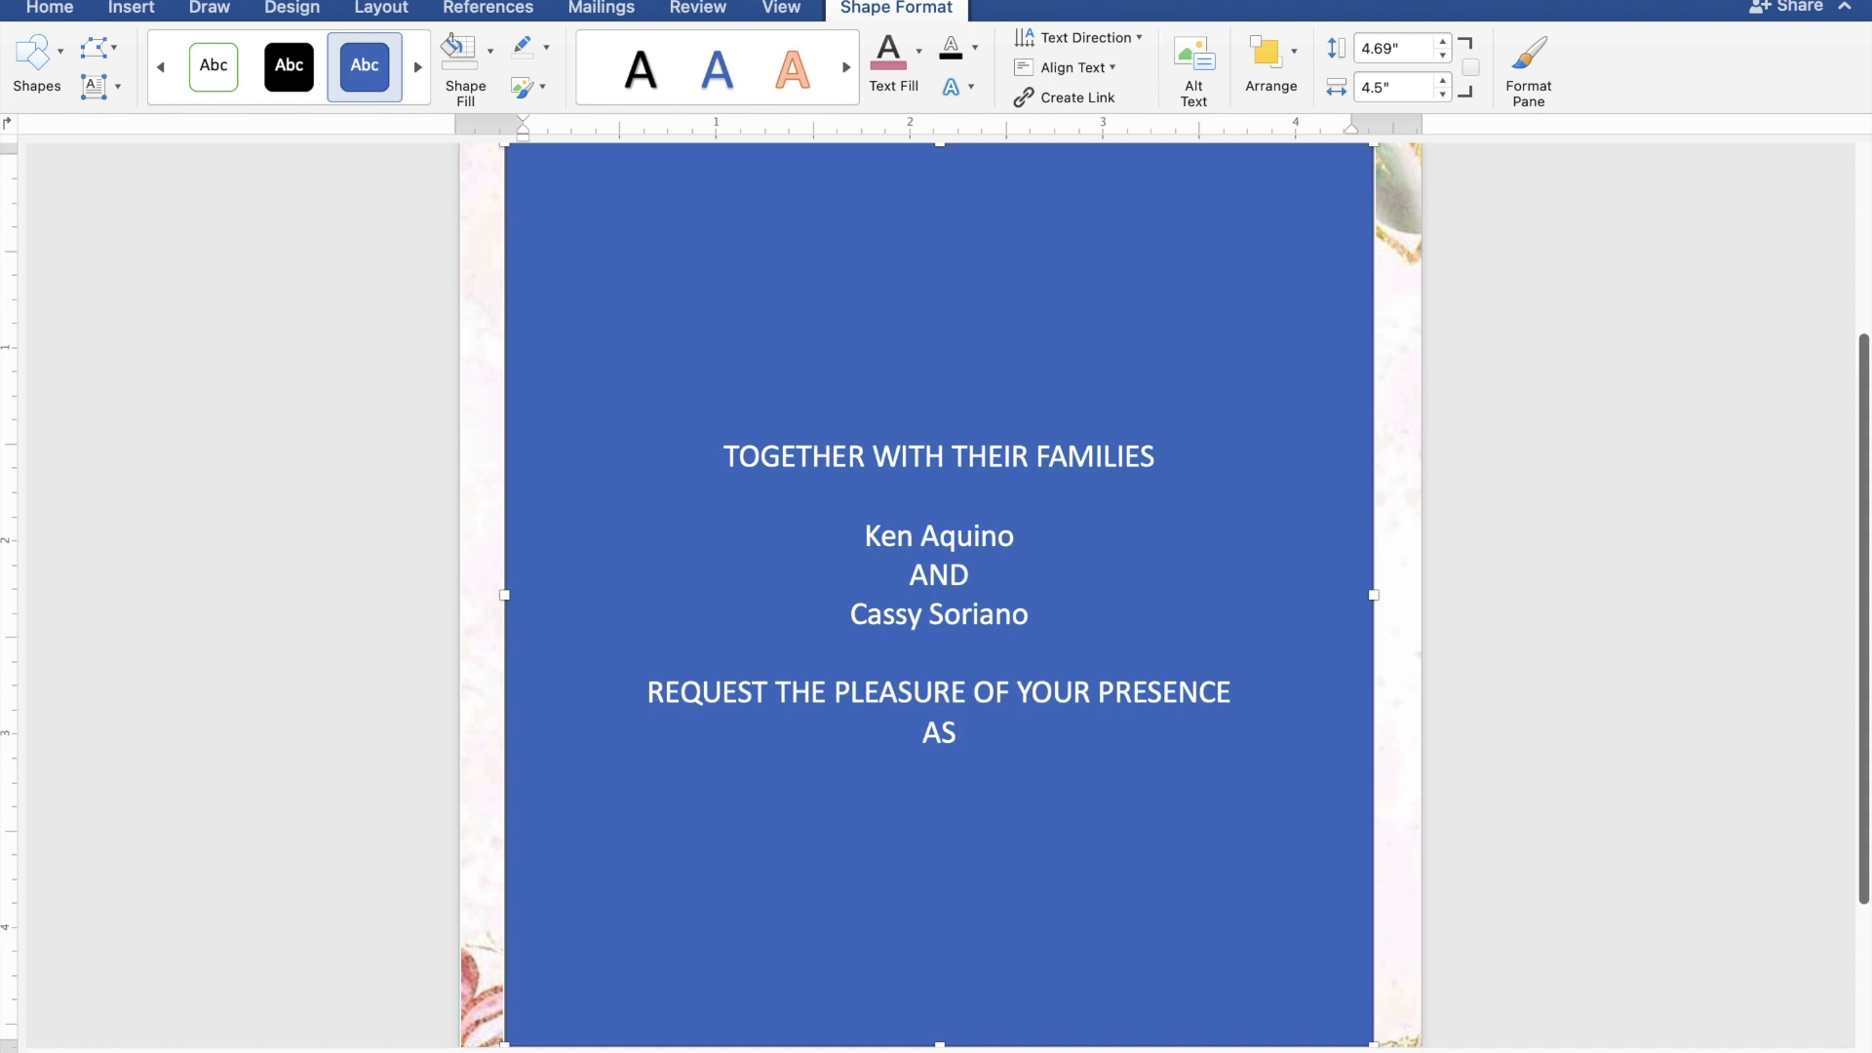
{"action": "type", "text": "THE"}
{"action": "type", "text": "Y "}
{"action": "type", "text": "JOYFULLY "}
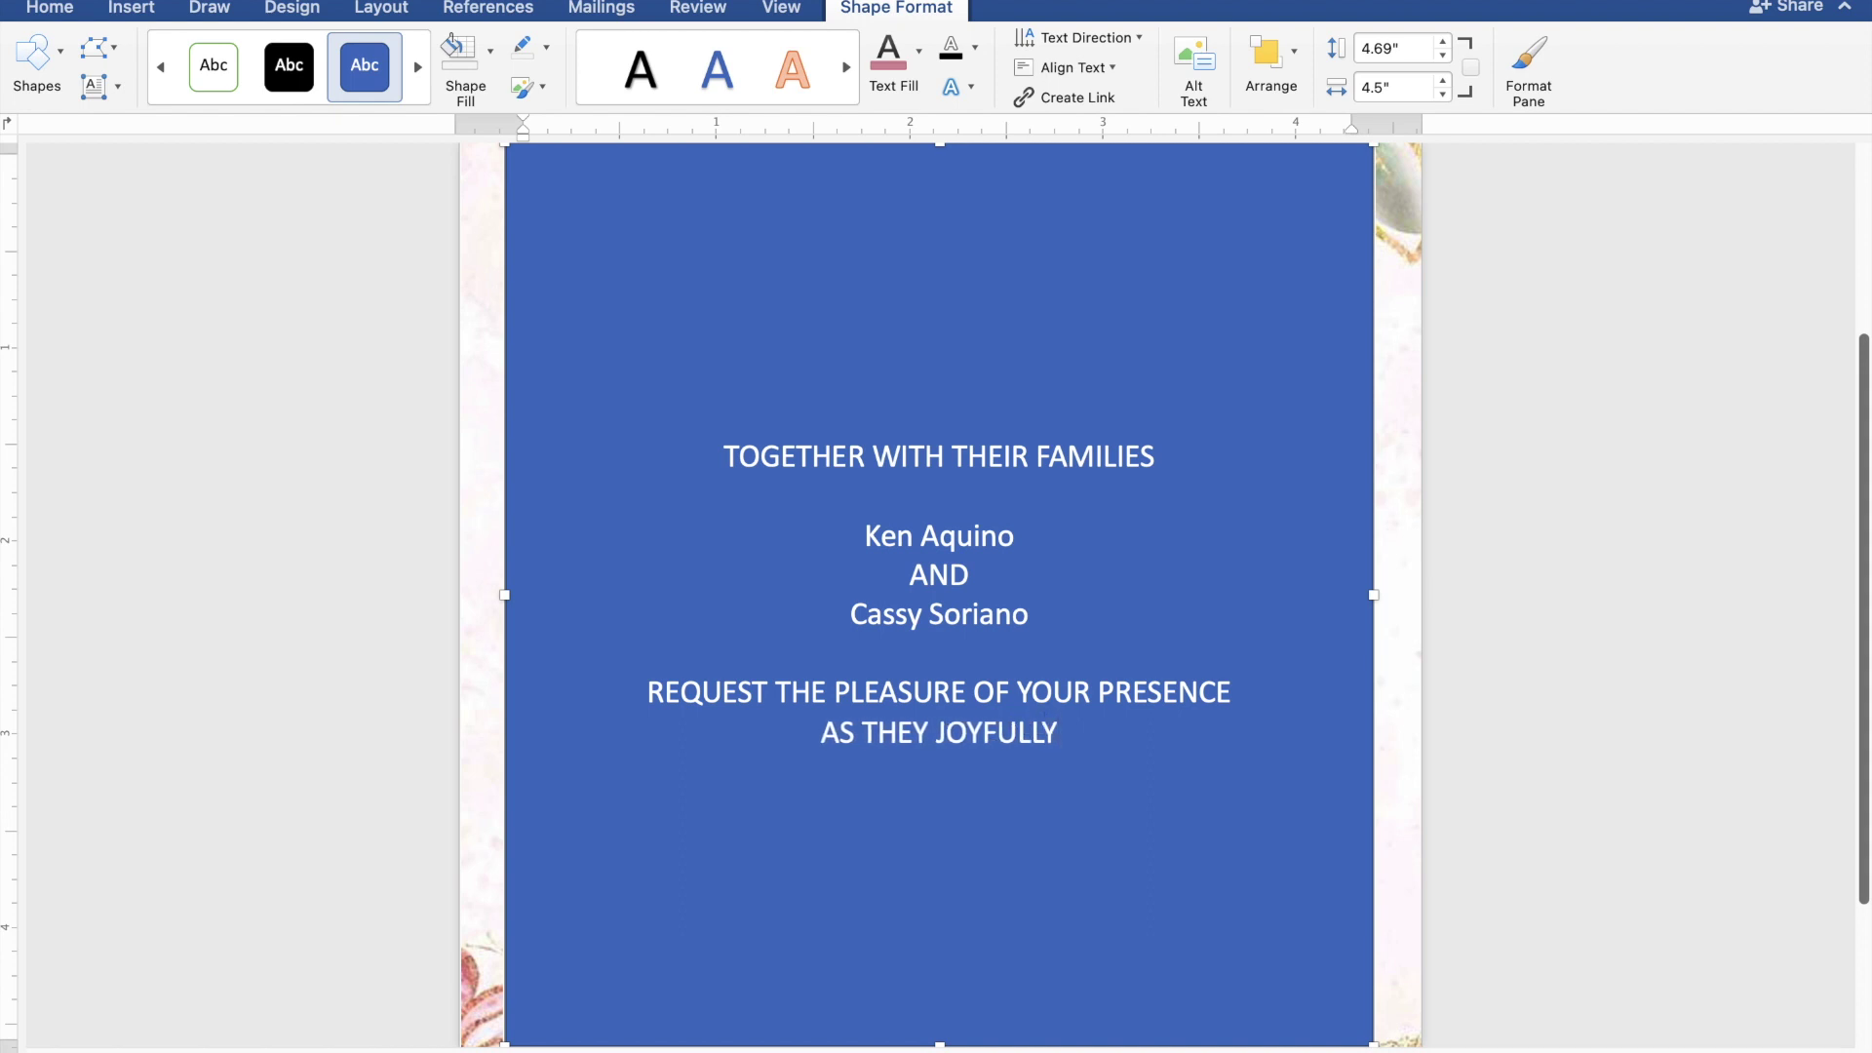
{"action": "type", "text": "UNI"}
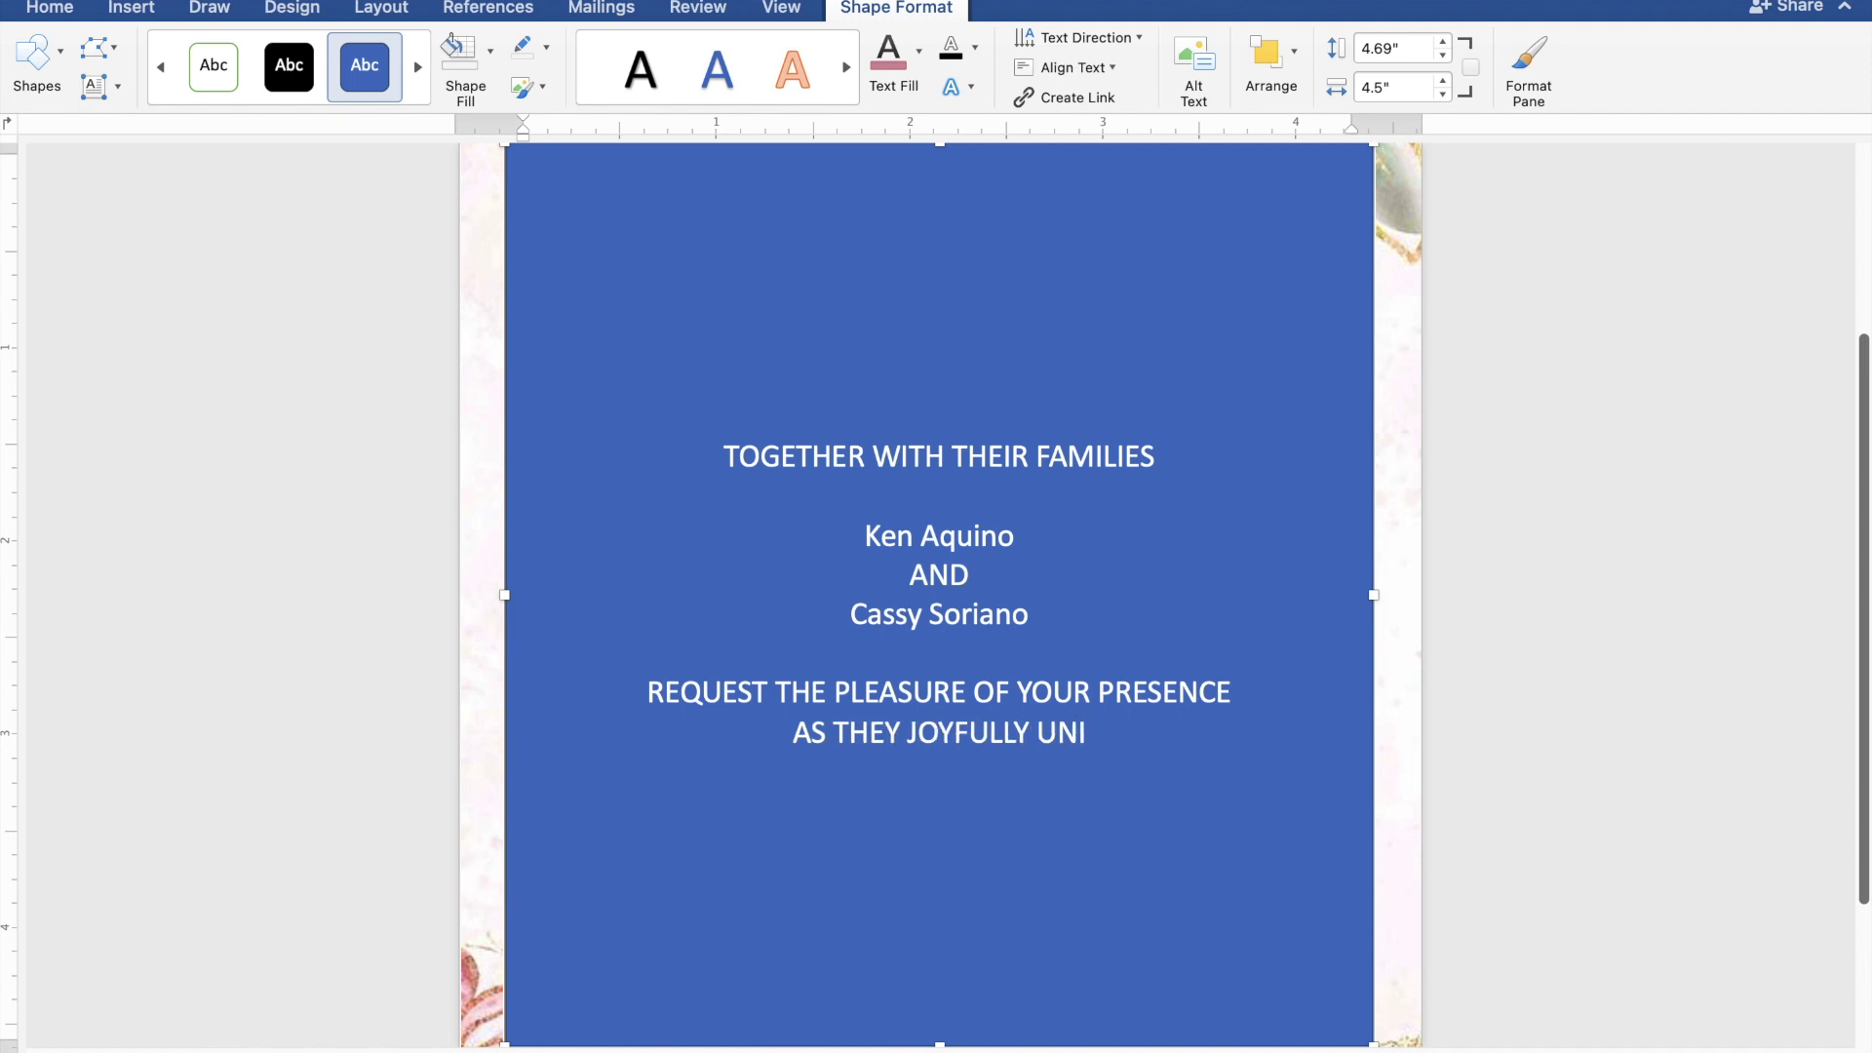
{"action": "type", "text": "TE"}
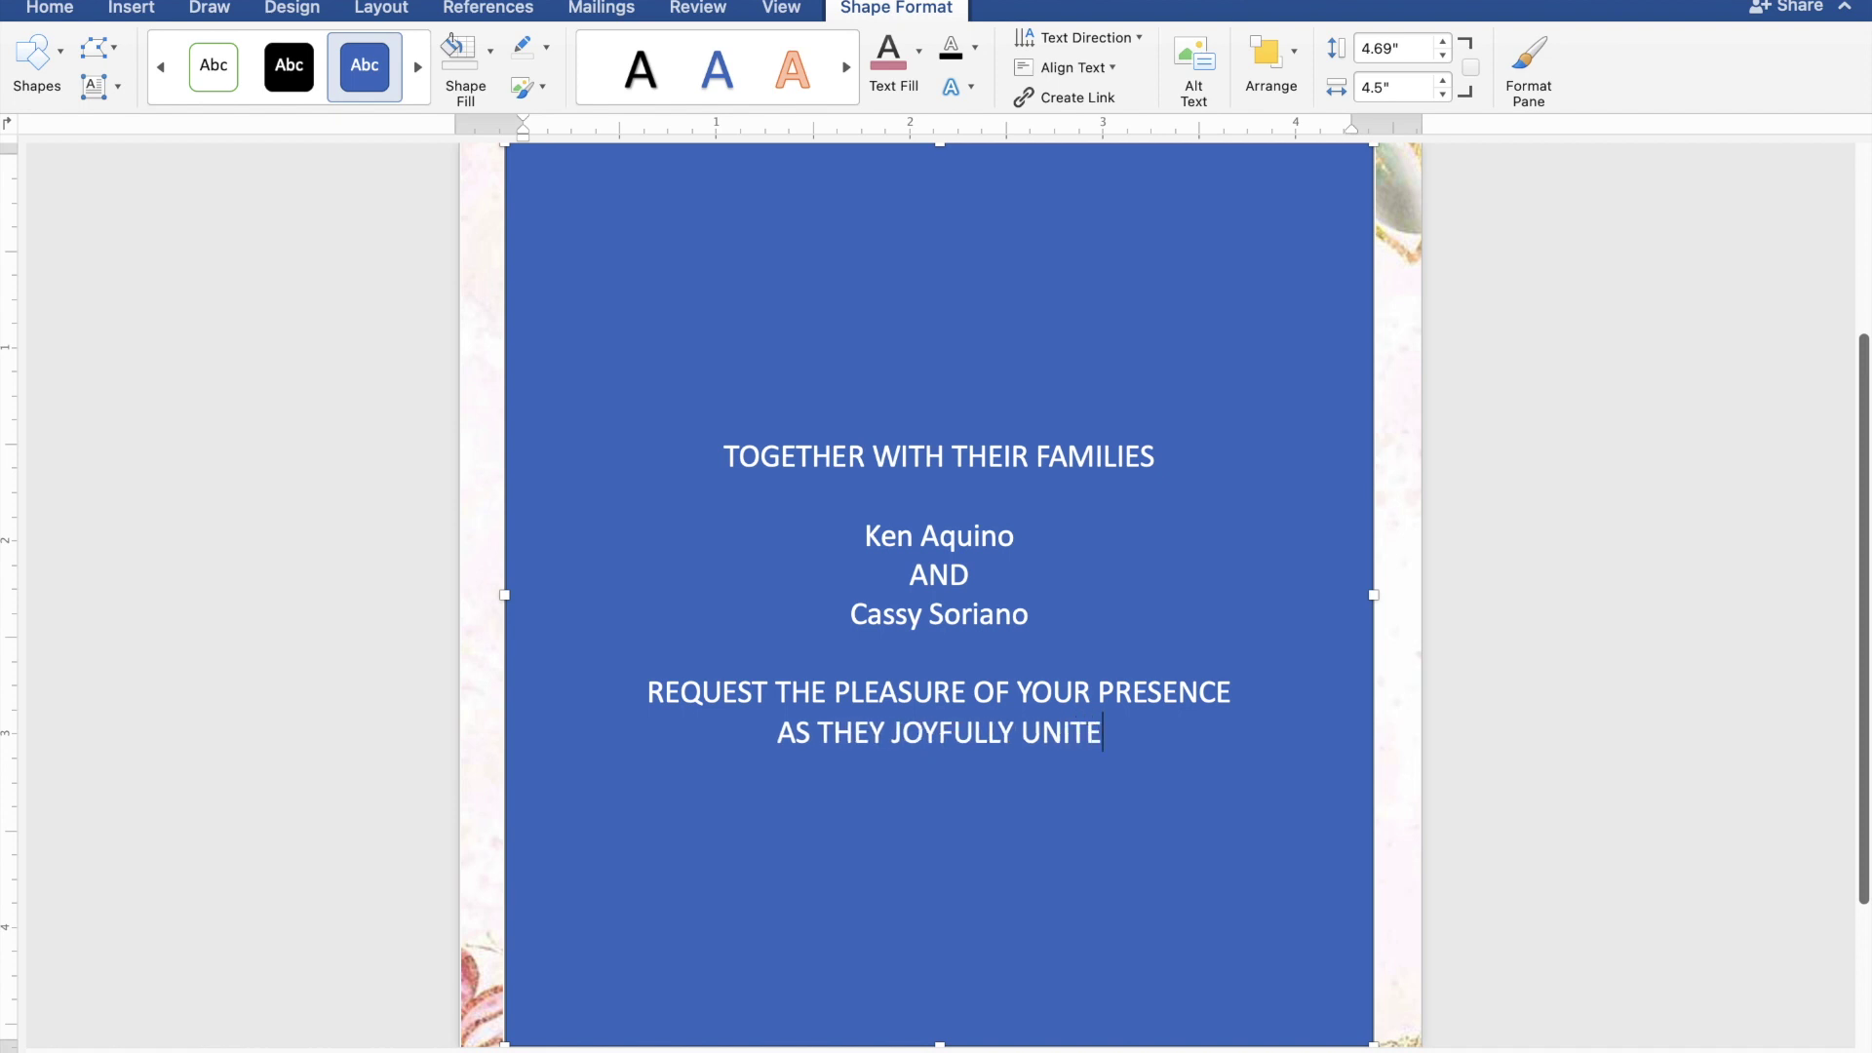
{"action": "type", "text": " IN "}
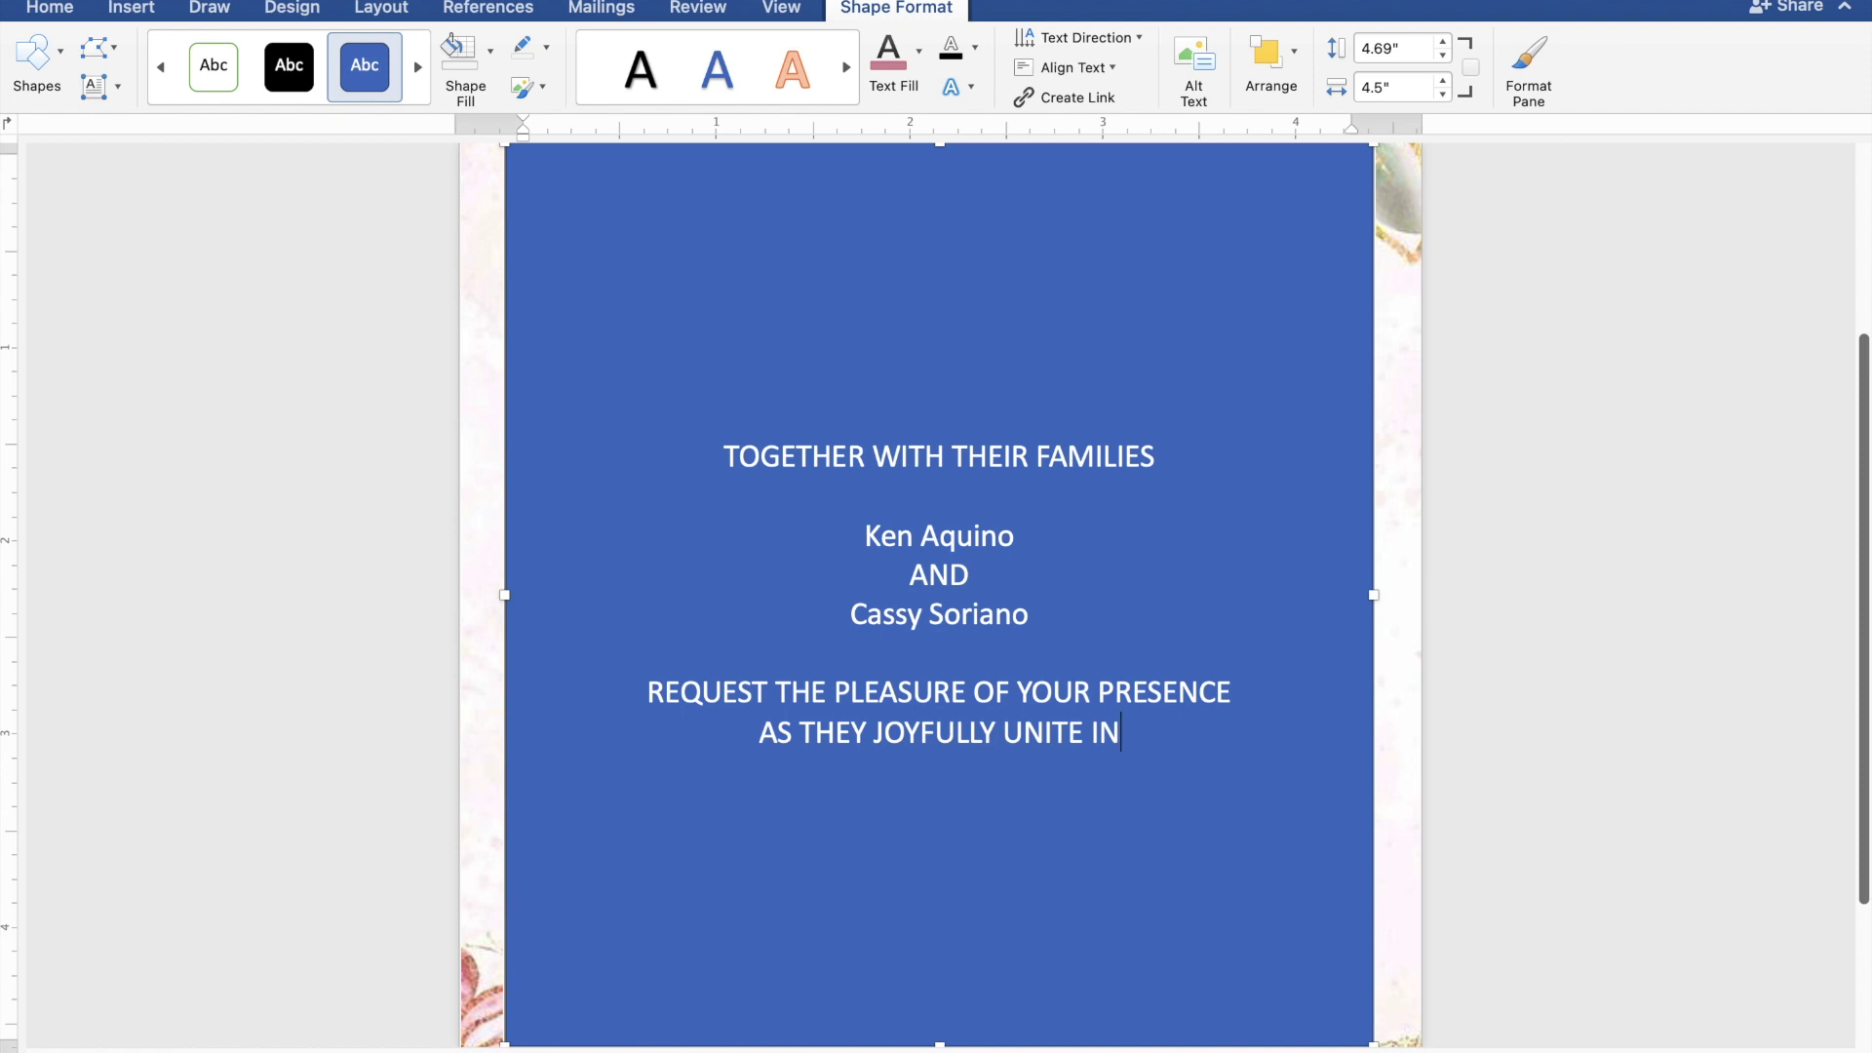
{"action": "type", "text": "MARRI"}
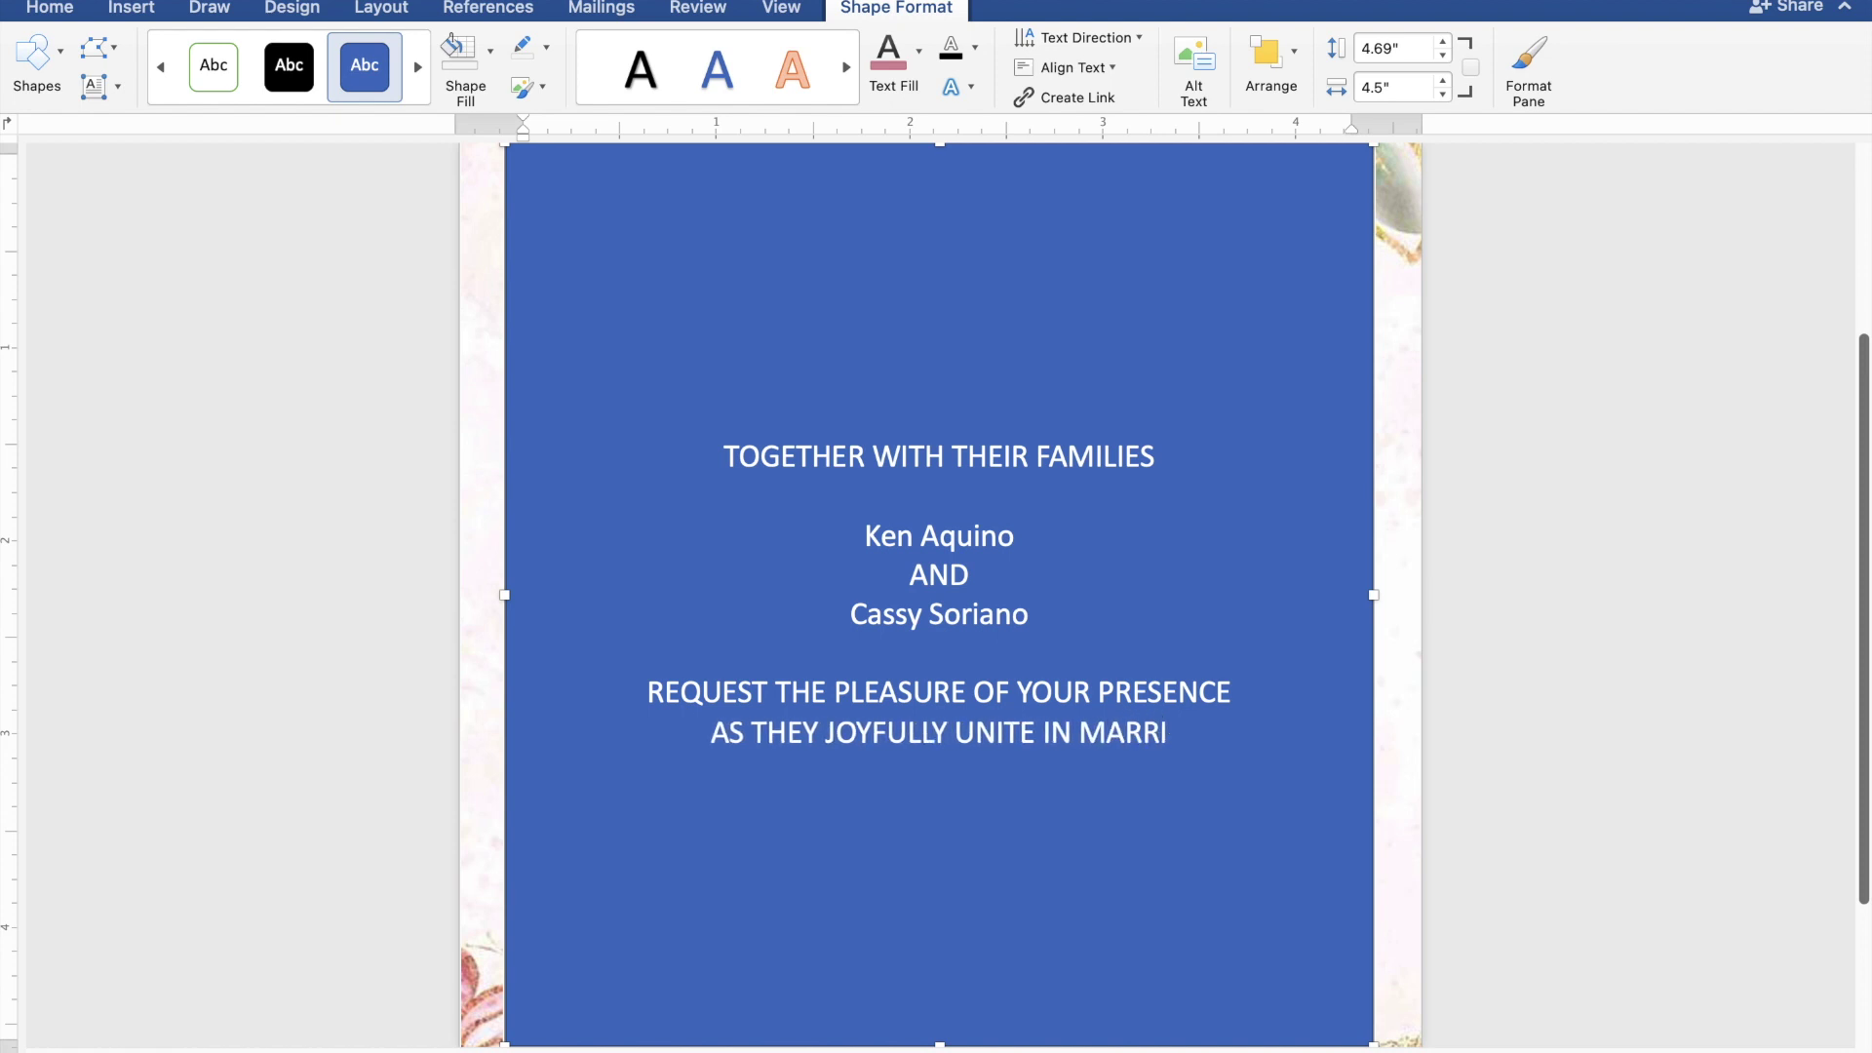
{"action": "type", "text": "AGE"}
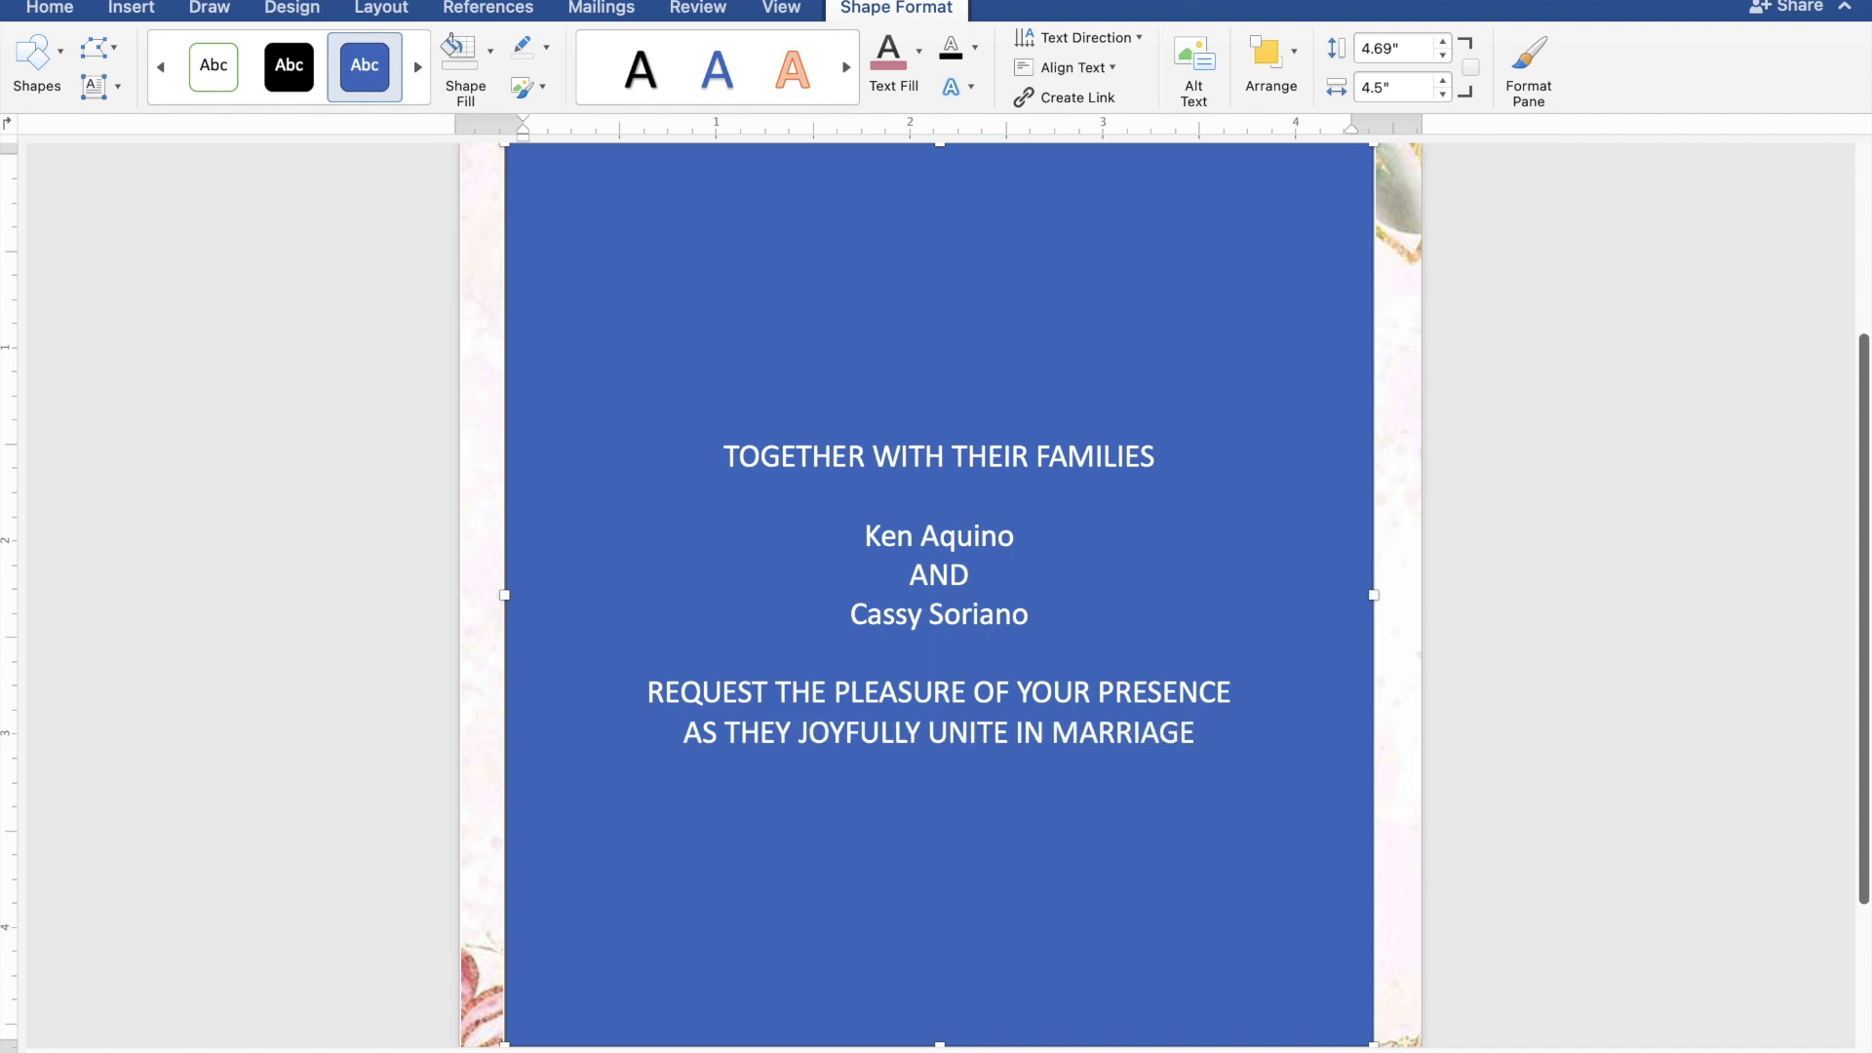
Step: Add 'SUNDAY', 'MARCH 31, 2024' and '10:00 IN THE MORNING' on separate lines after a blank line
{"action": "key", "text": "Return"}
{"action": "key", "text": "Return"}
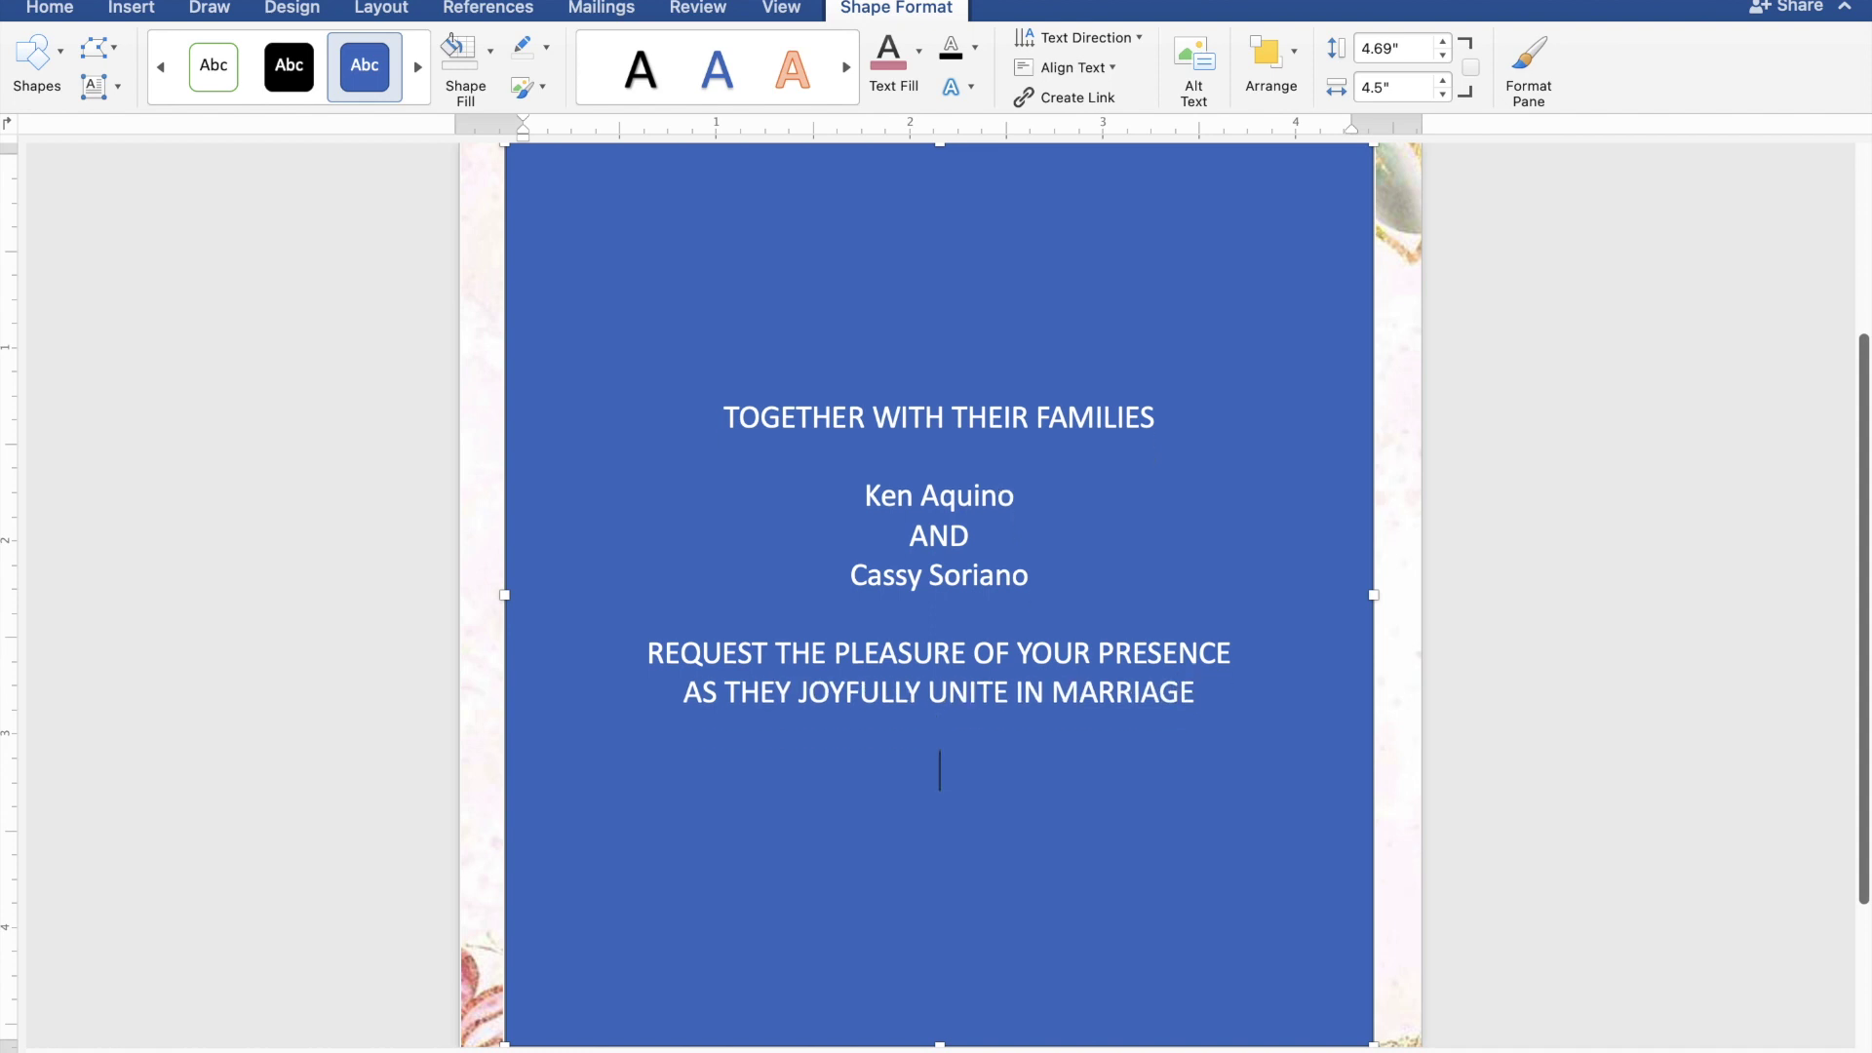
{"action": "type", "text": "SU"}
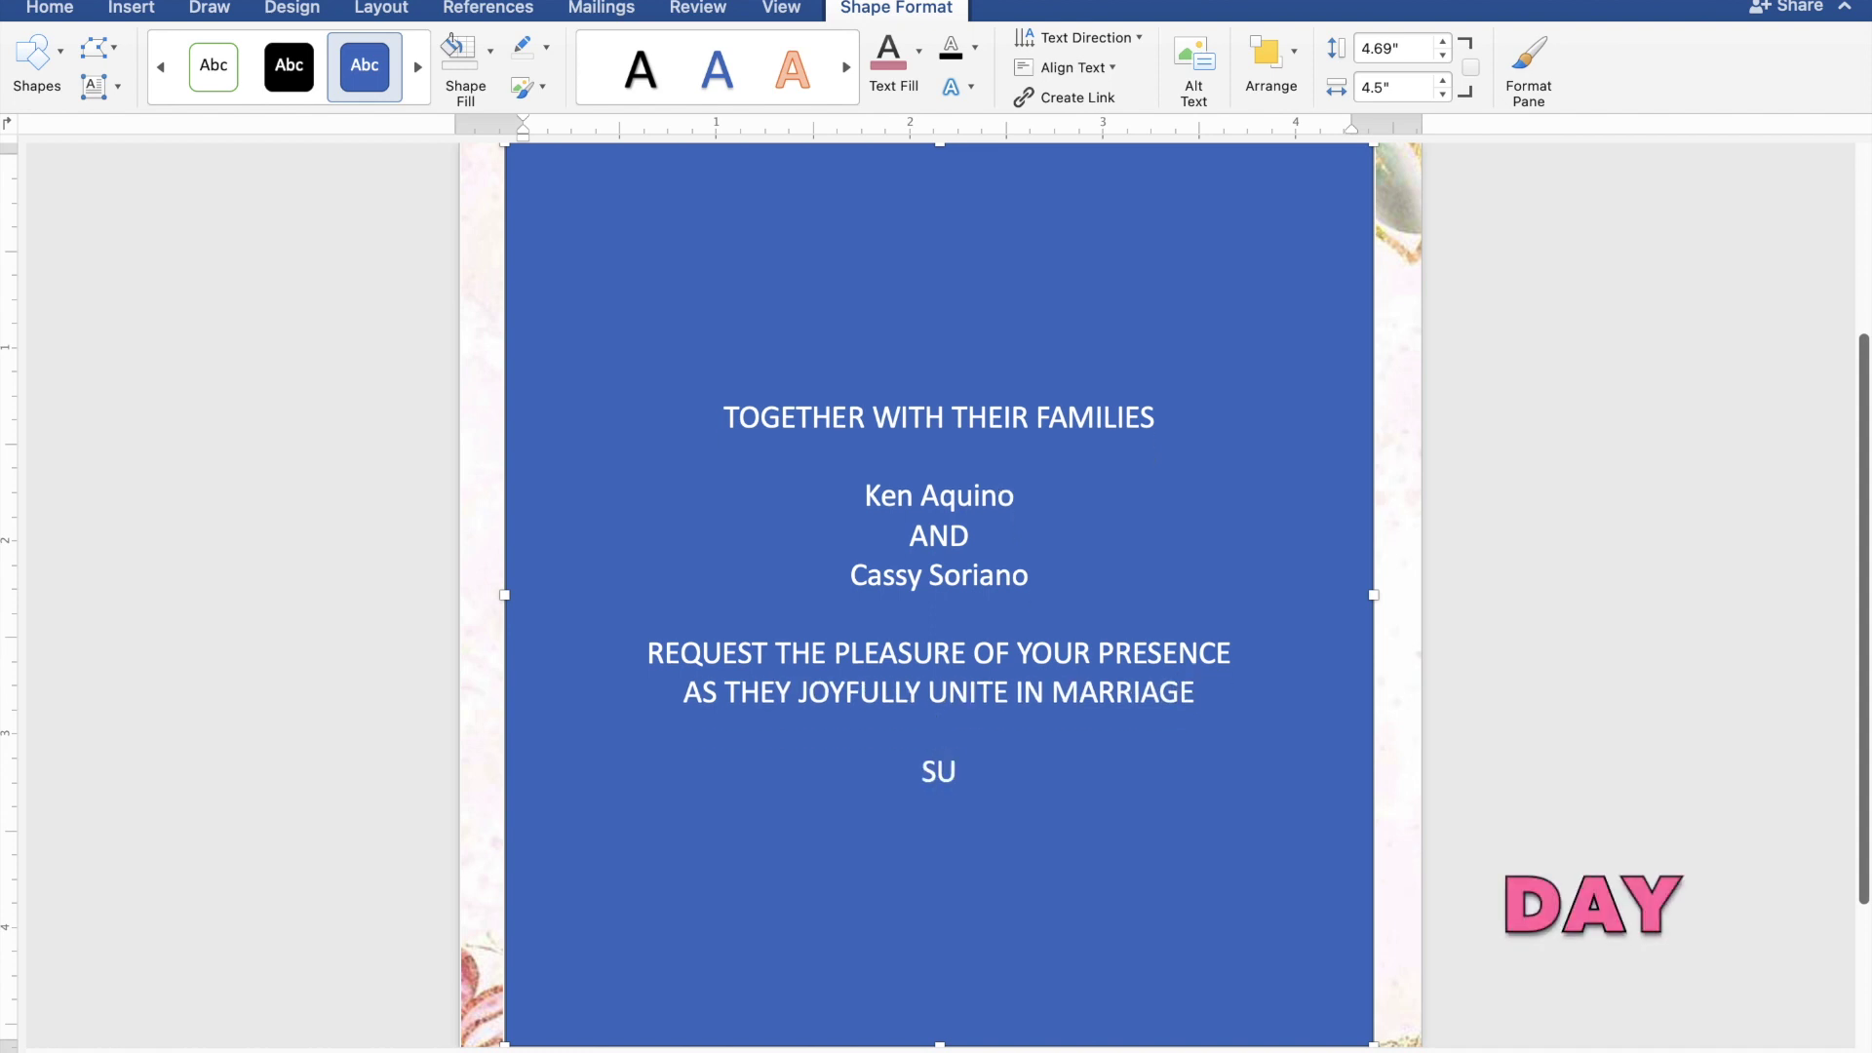
{"action": "type", "text": "ND"}
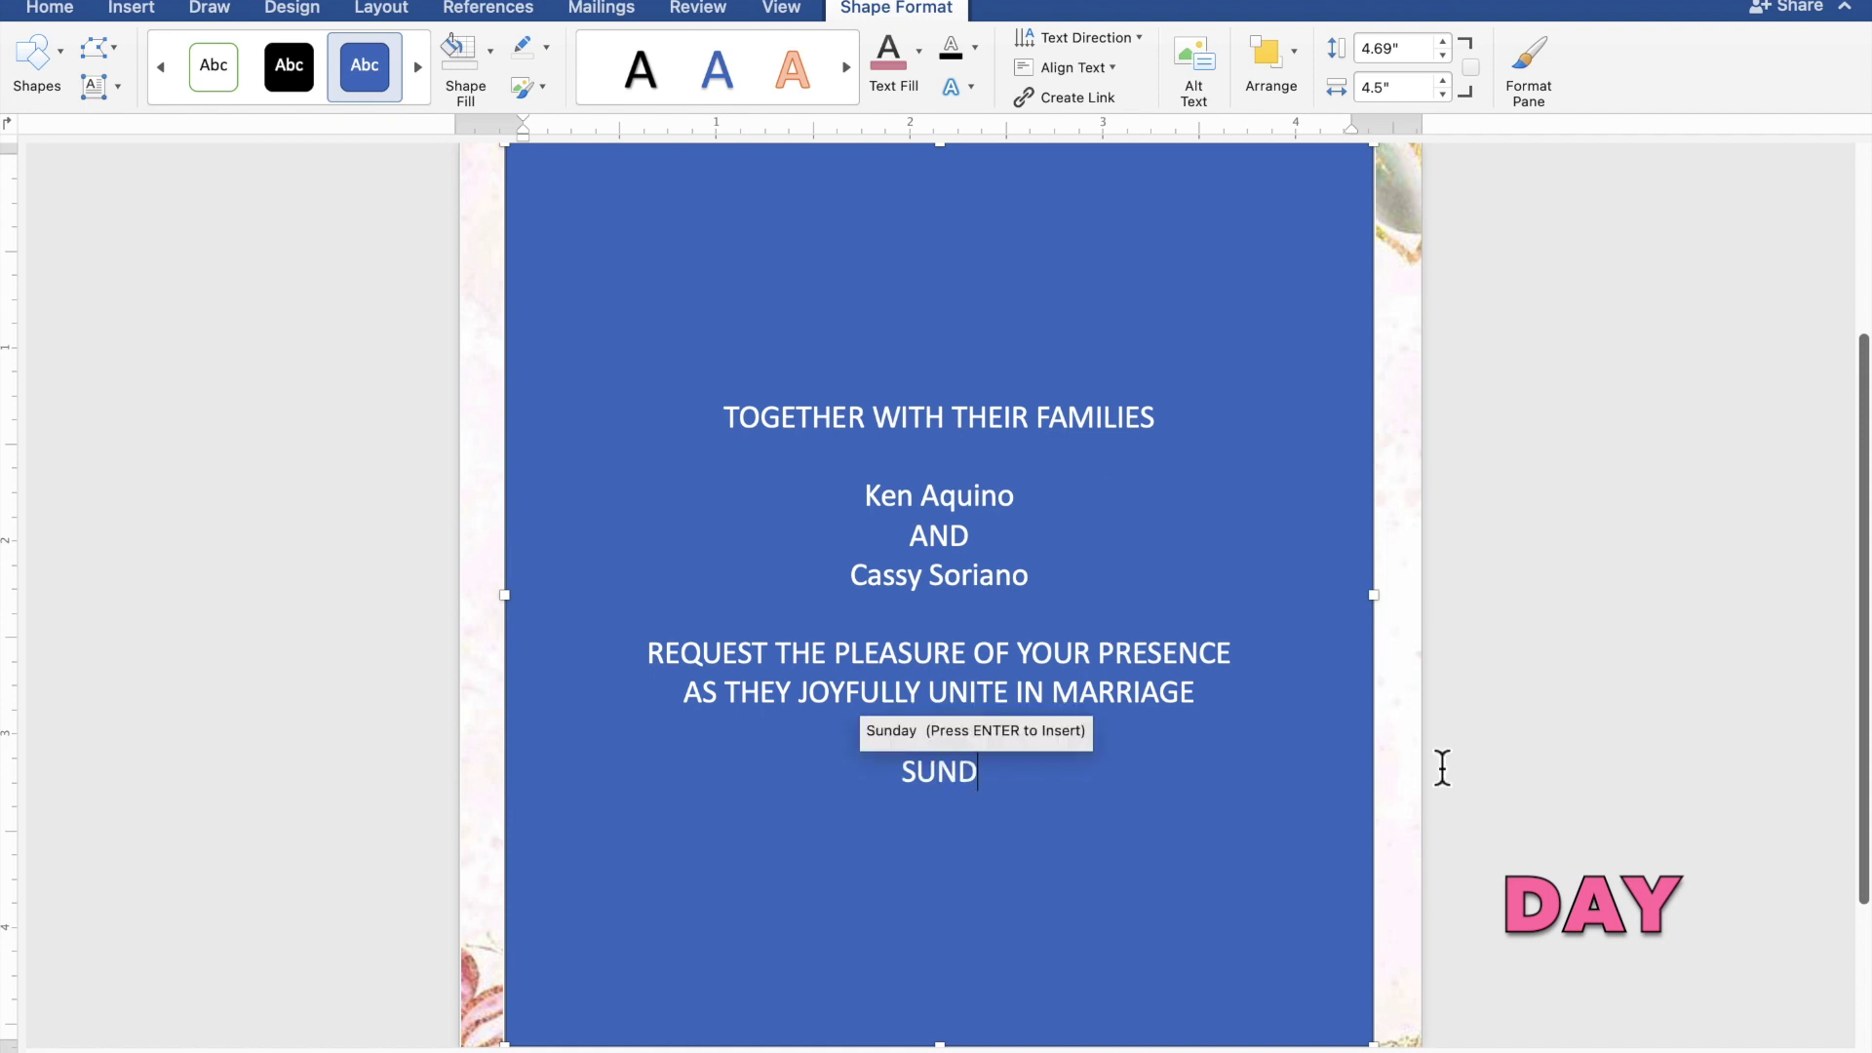
{"action": "type", "text": "AY"}
{"action": "key", "text": "Return"}
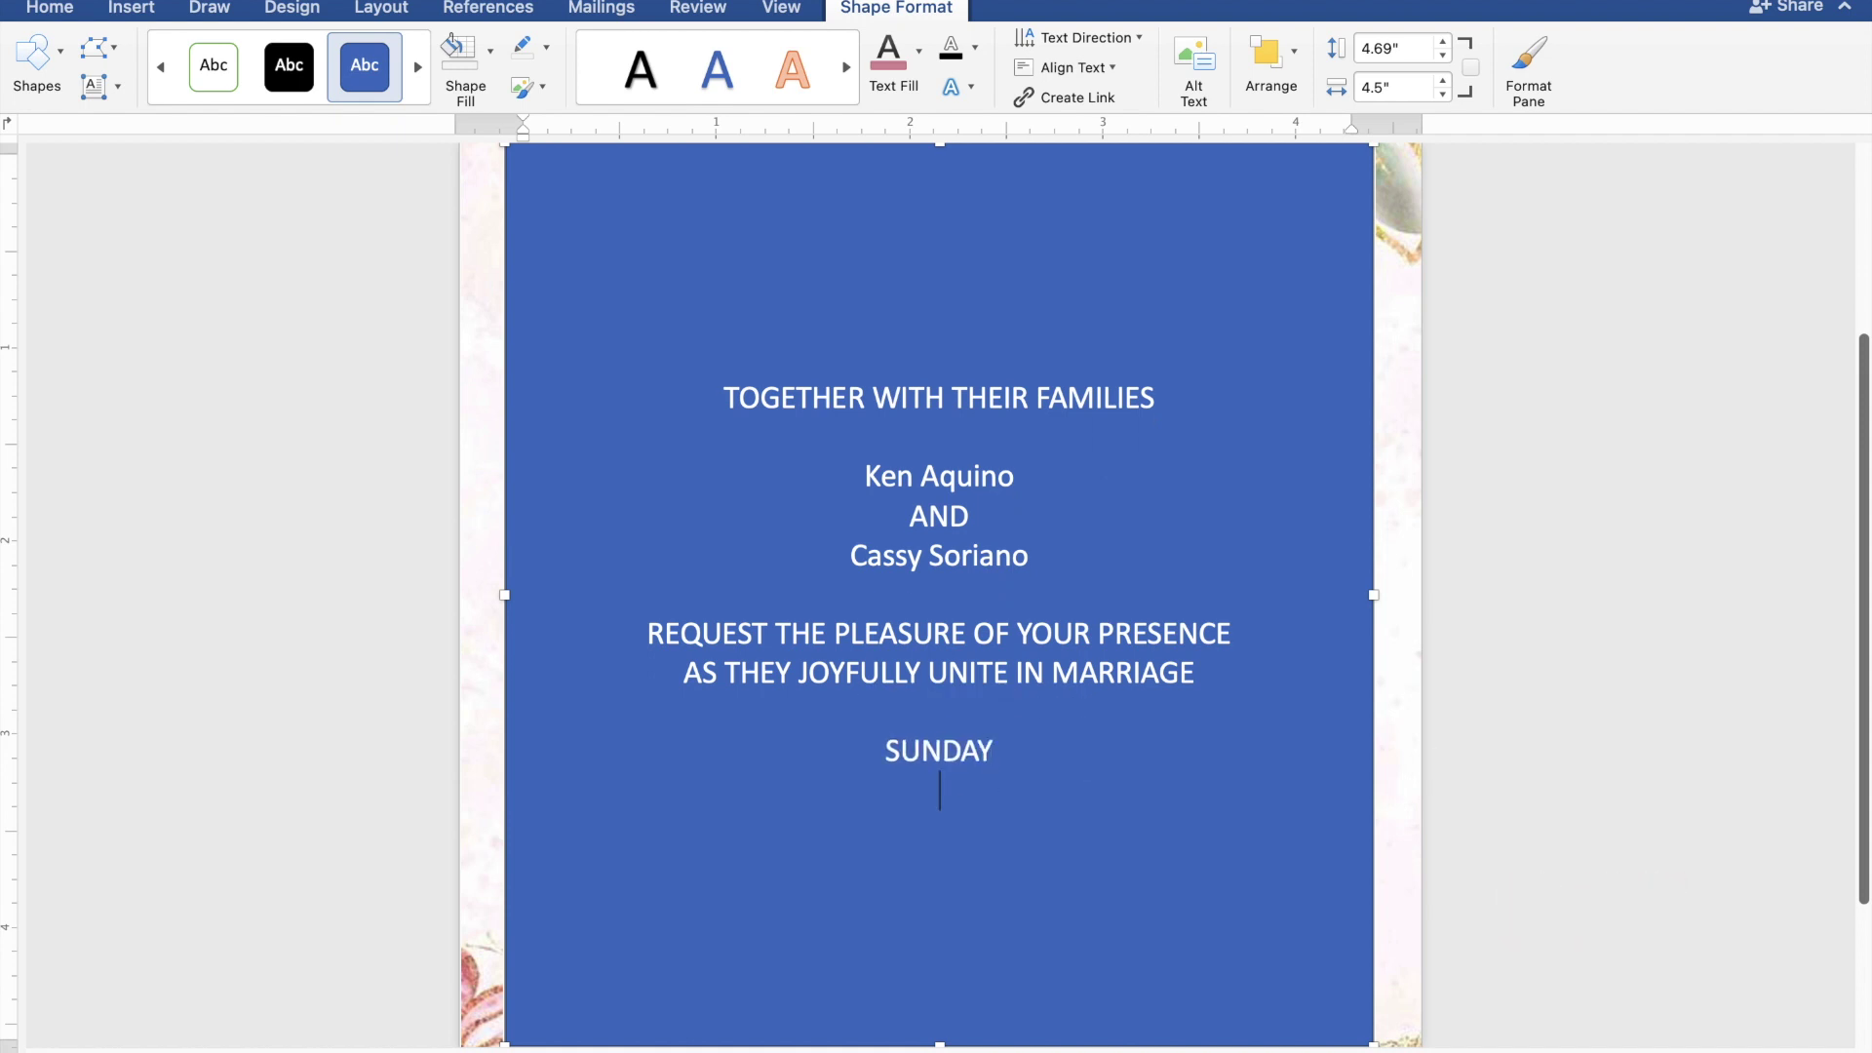
{"action": "type", "text": "MARCH 3"}
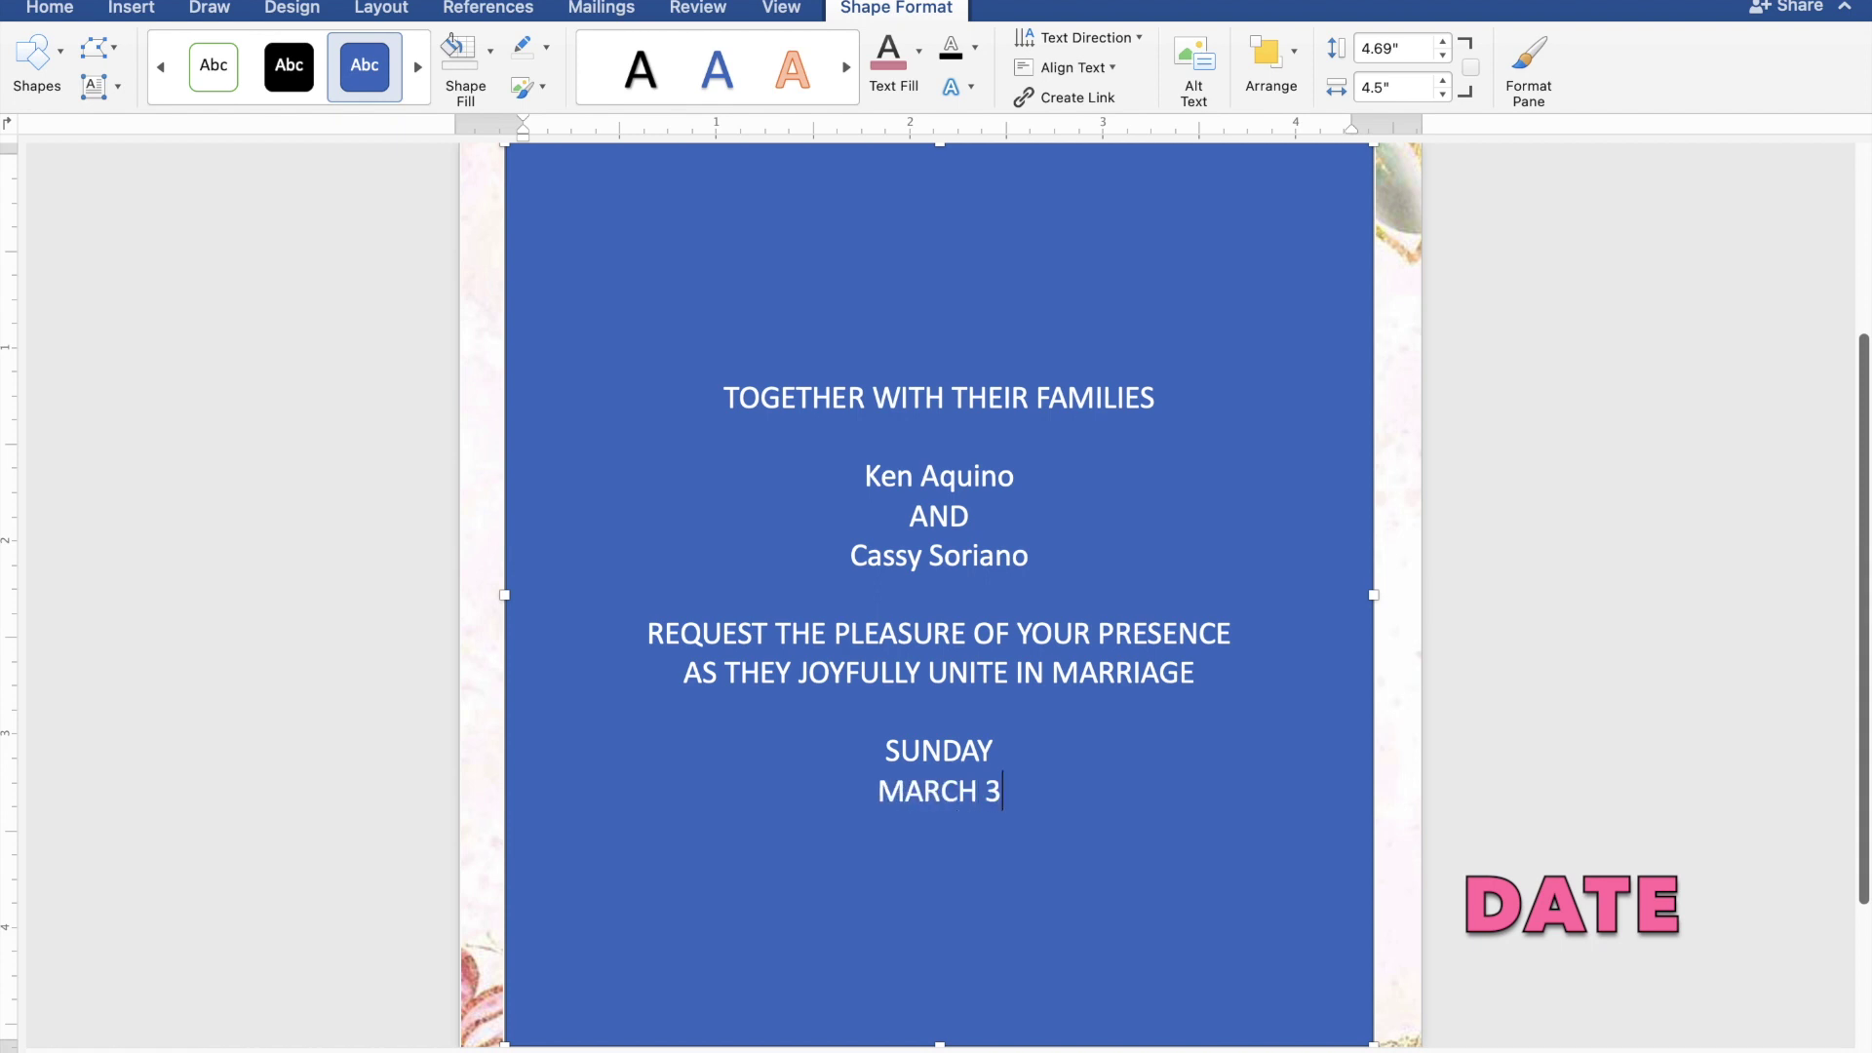
{"action": "type", "text": "1, "}
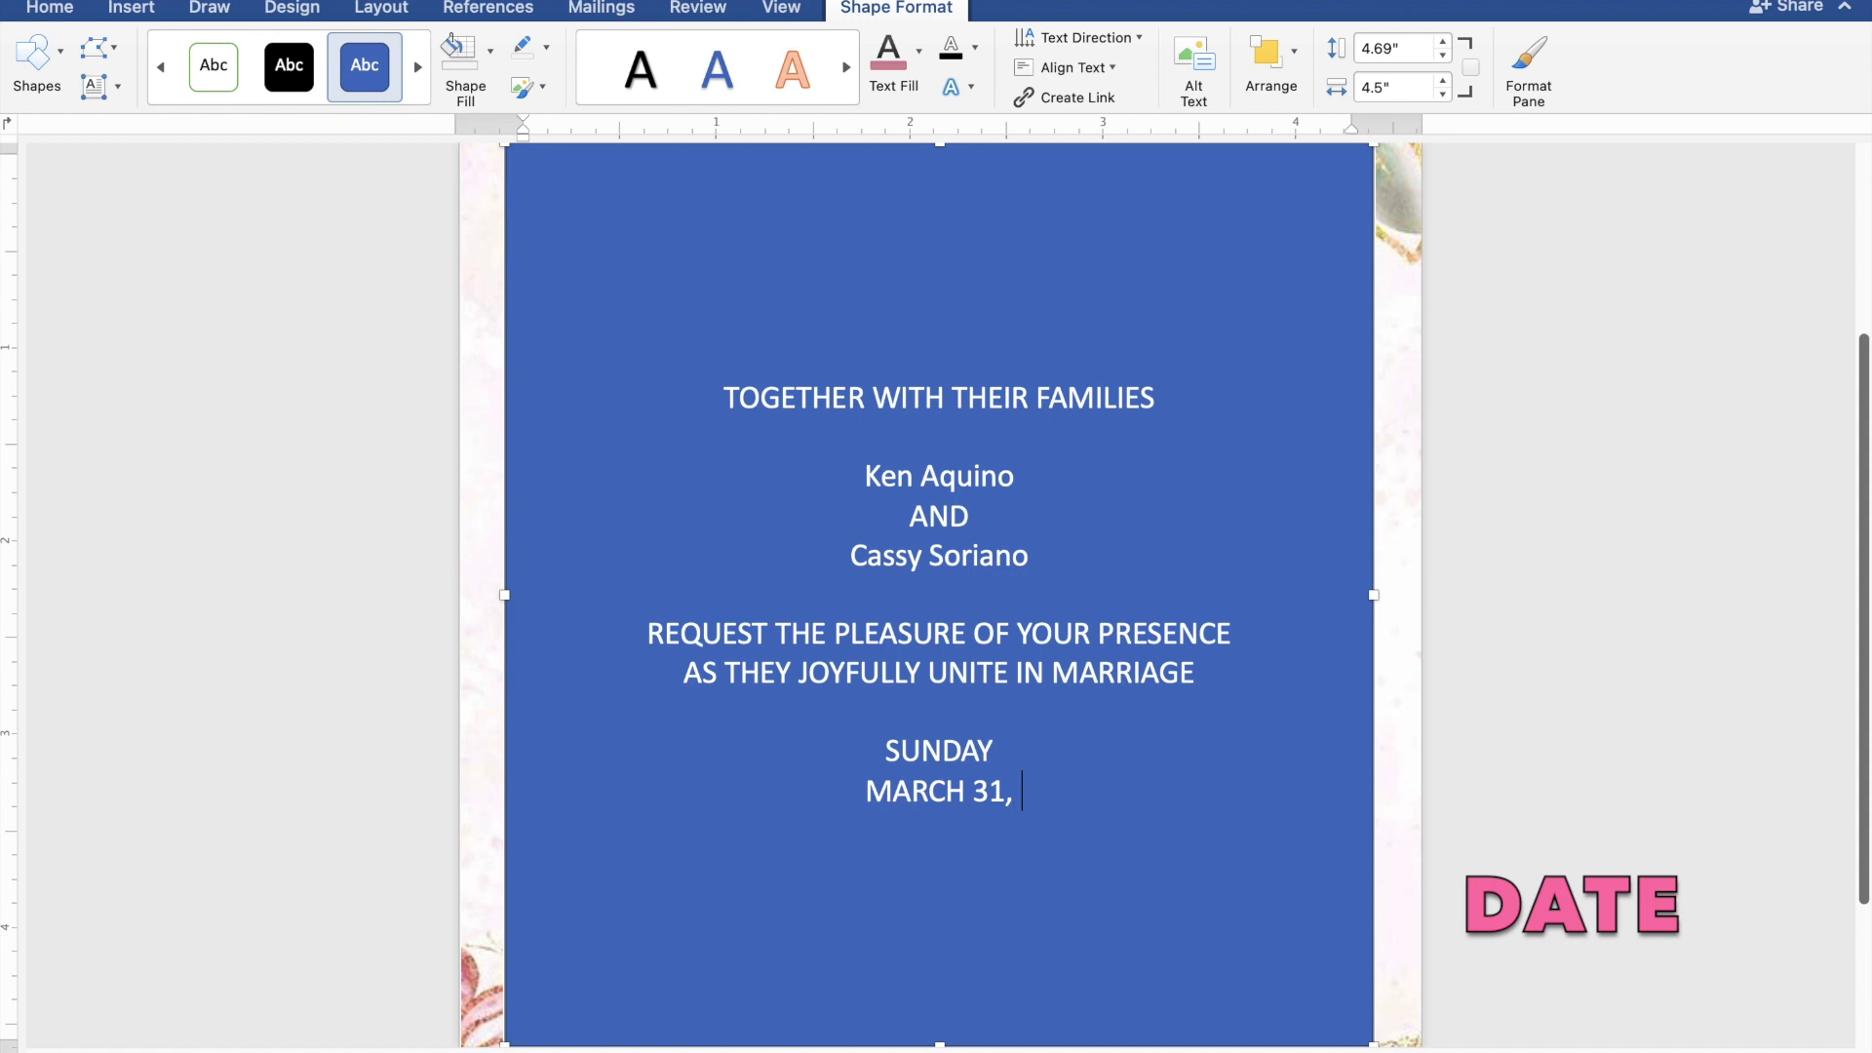
{"action": "type", "text": "2024"}
{"action": "key", "text": "Return"}
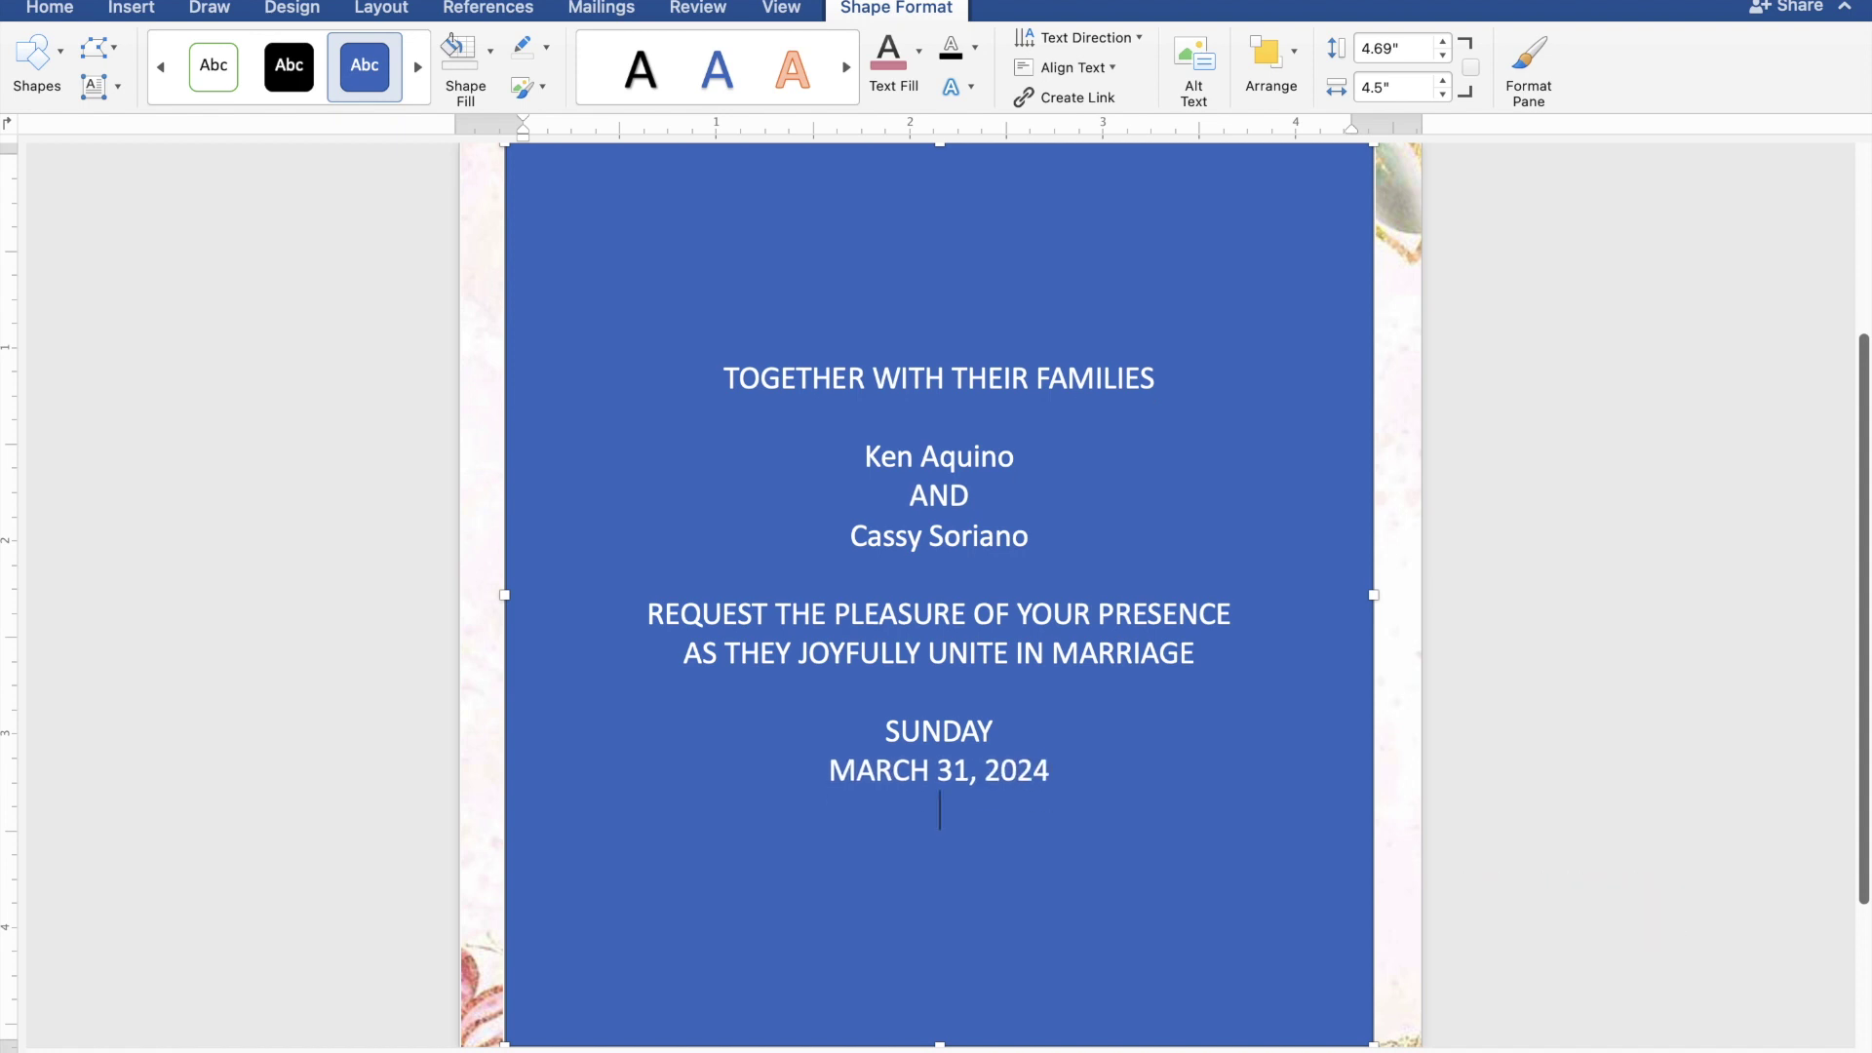
{"action": "type", "text": "10"}
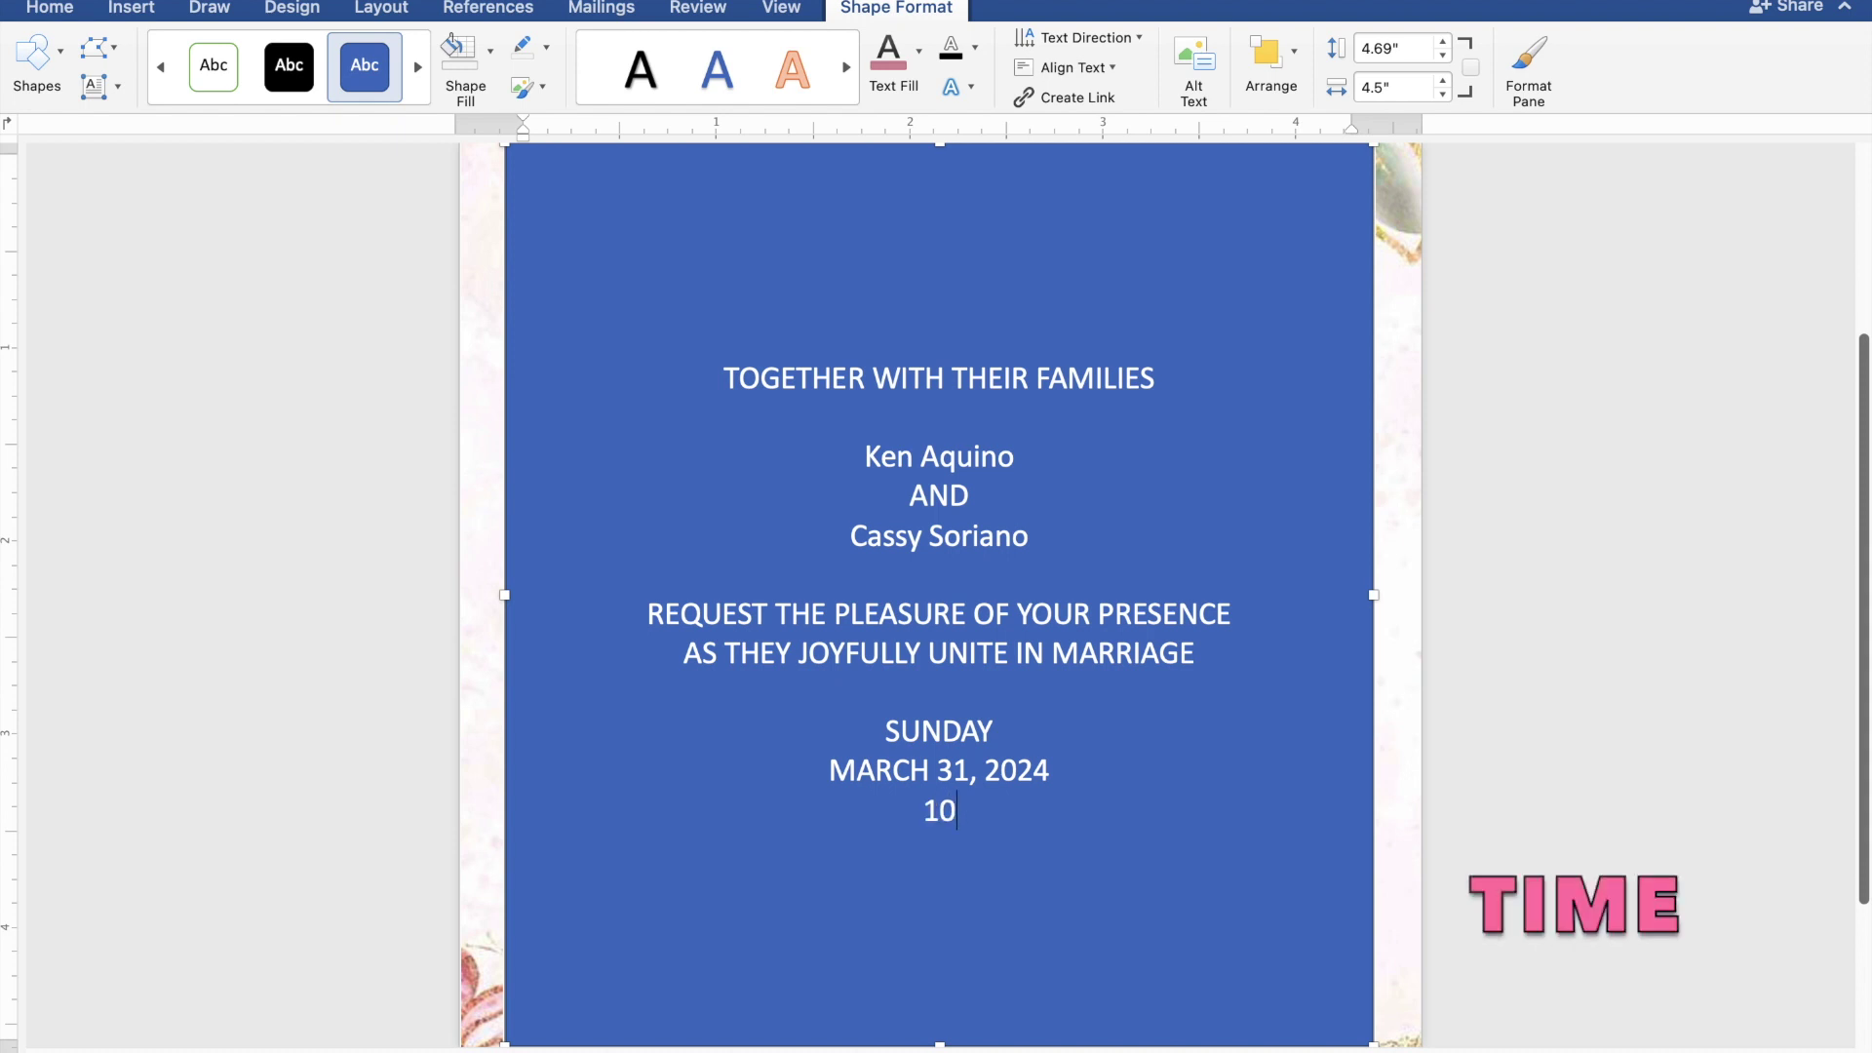
{"action": "type", "text": ":00 I"}
{"action": "type", "text": "N THE "}
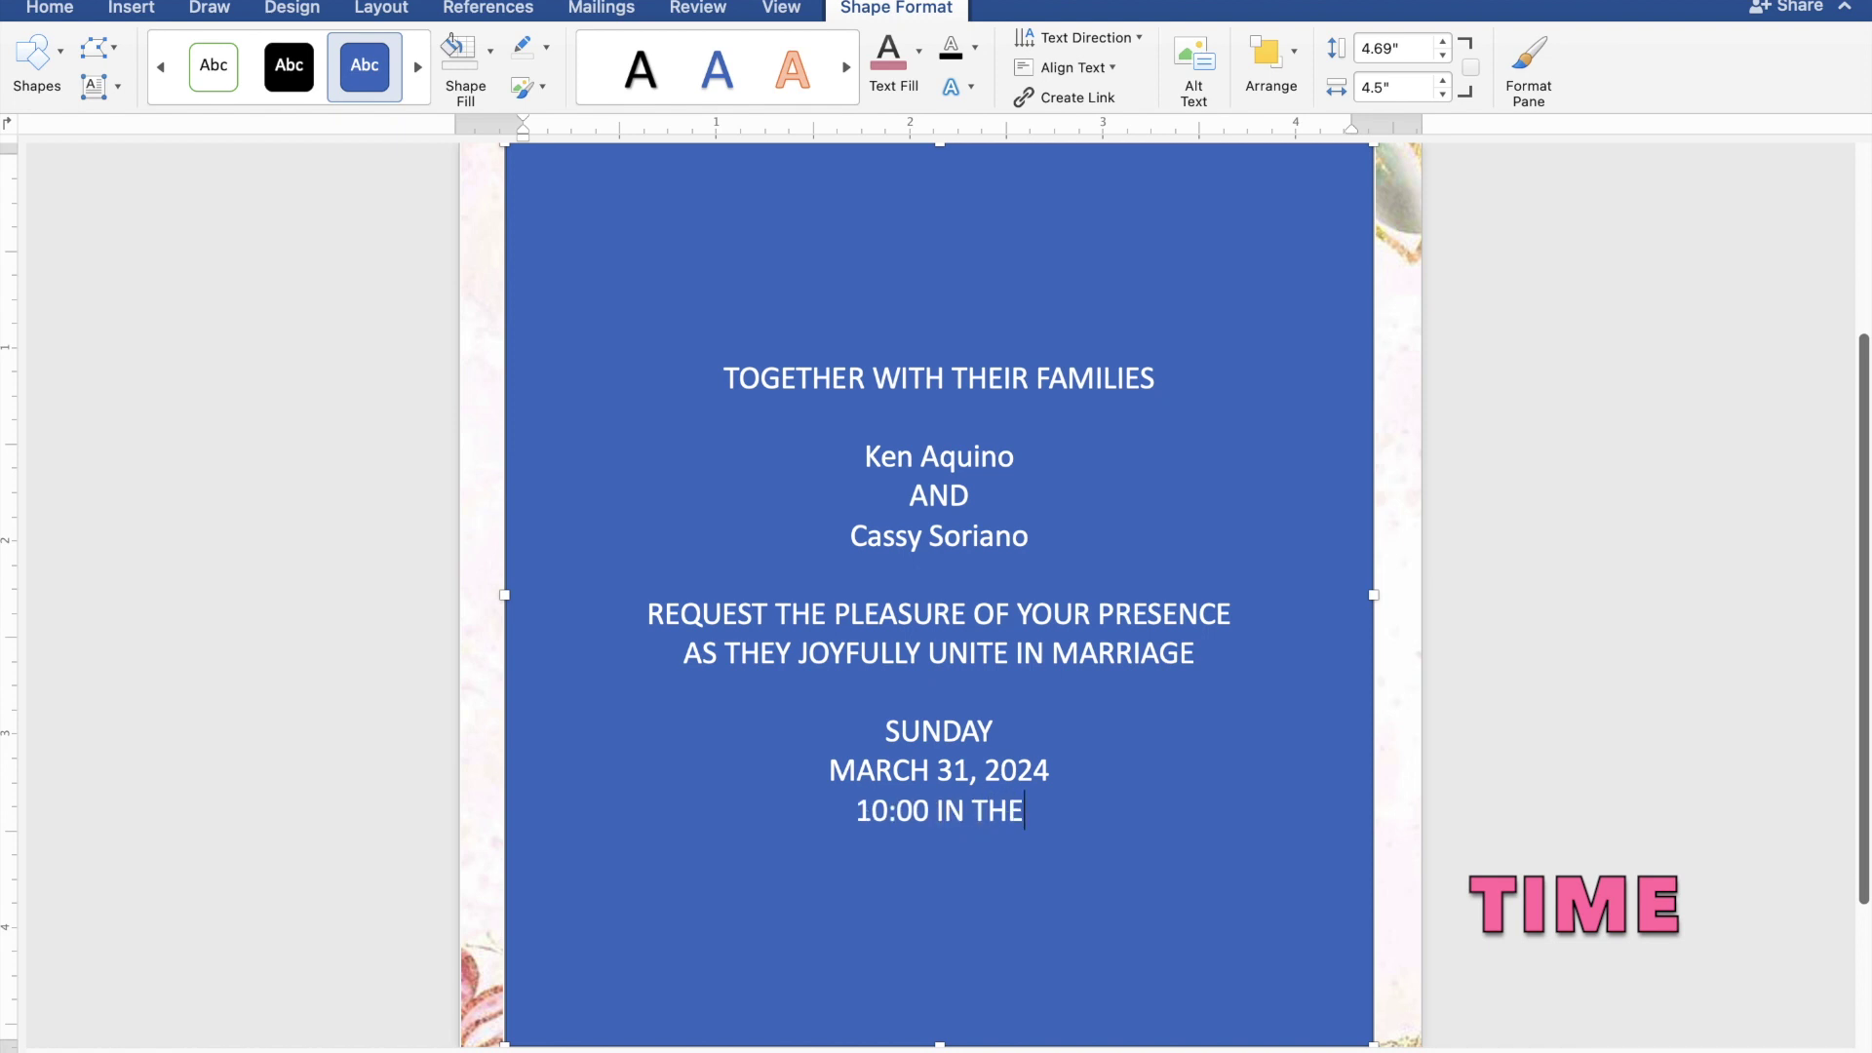
{"action": "type", "text": "MO"}
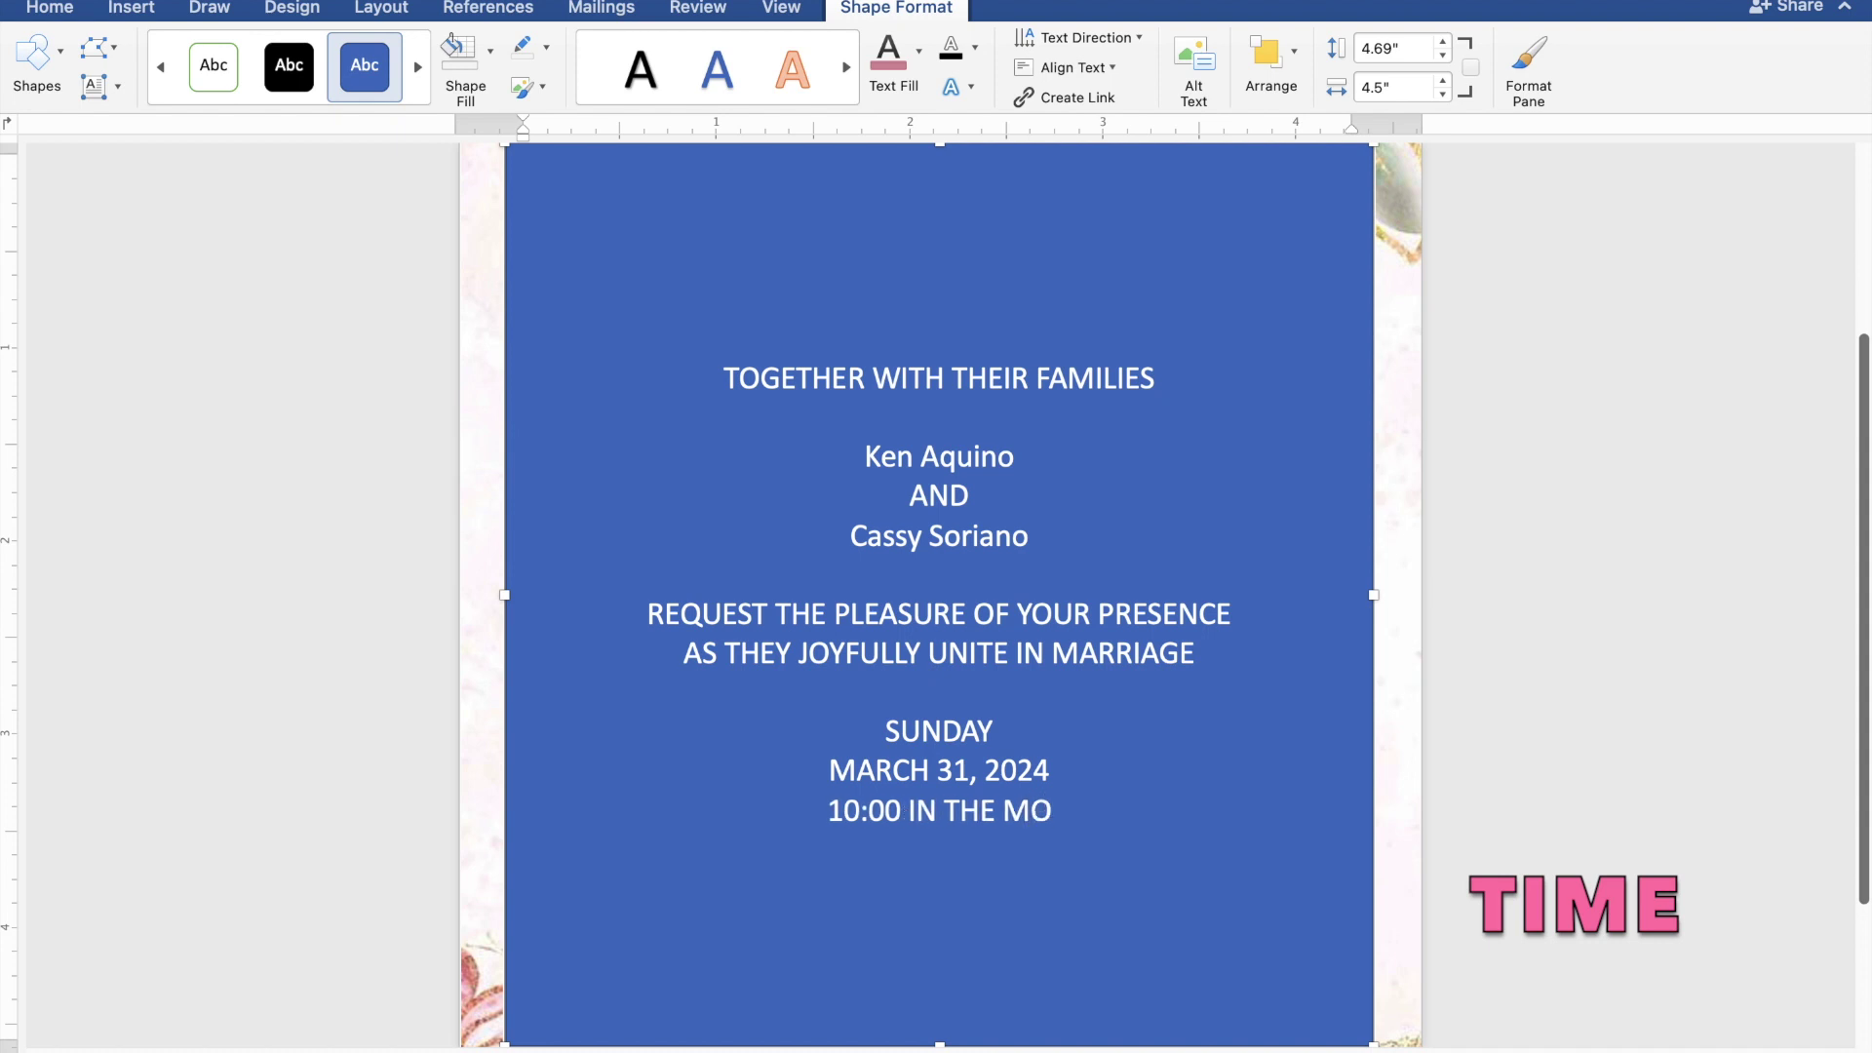
{"action": "type", "text": "RN"}
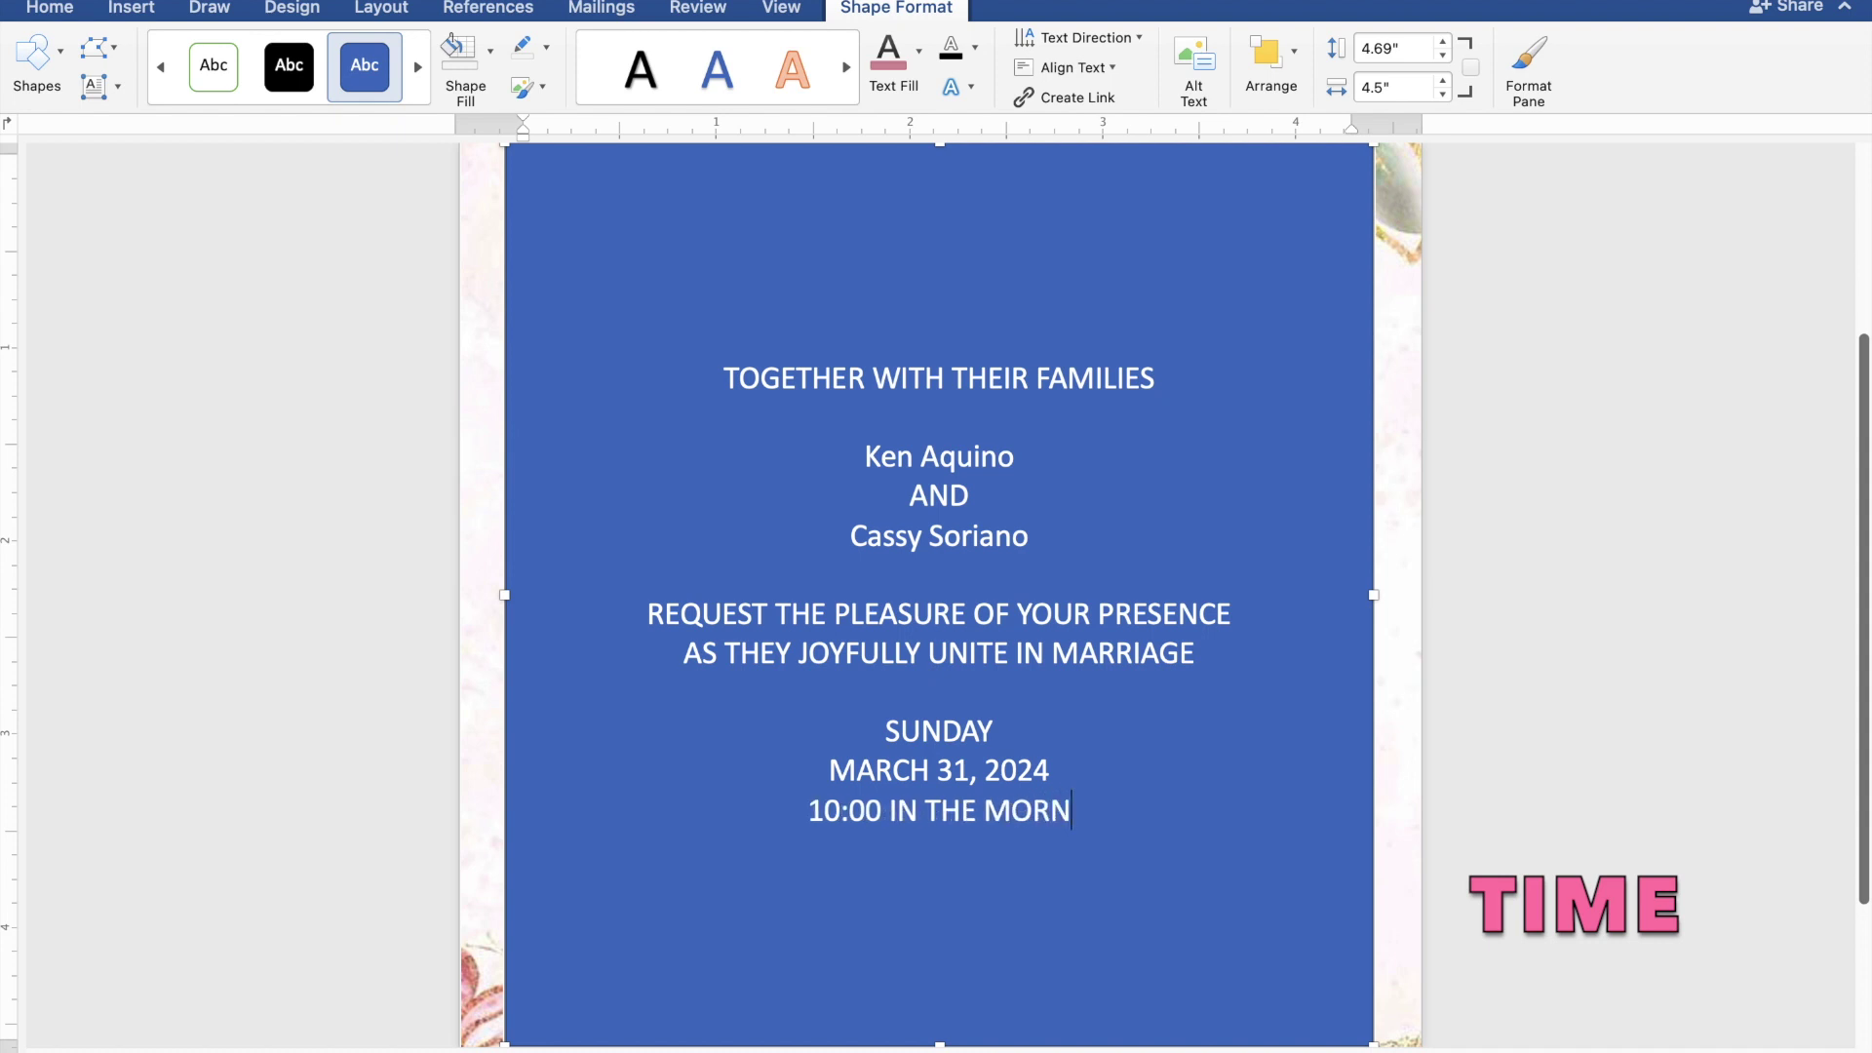
{"action": "type", "text": "ING"}
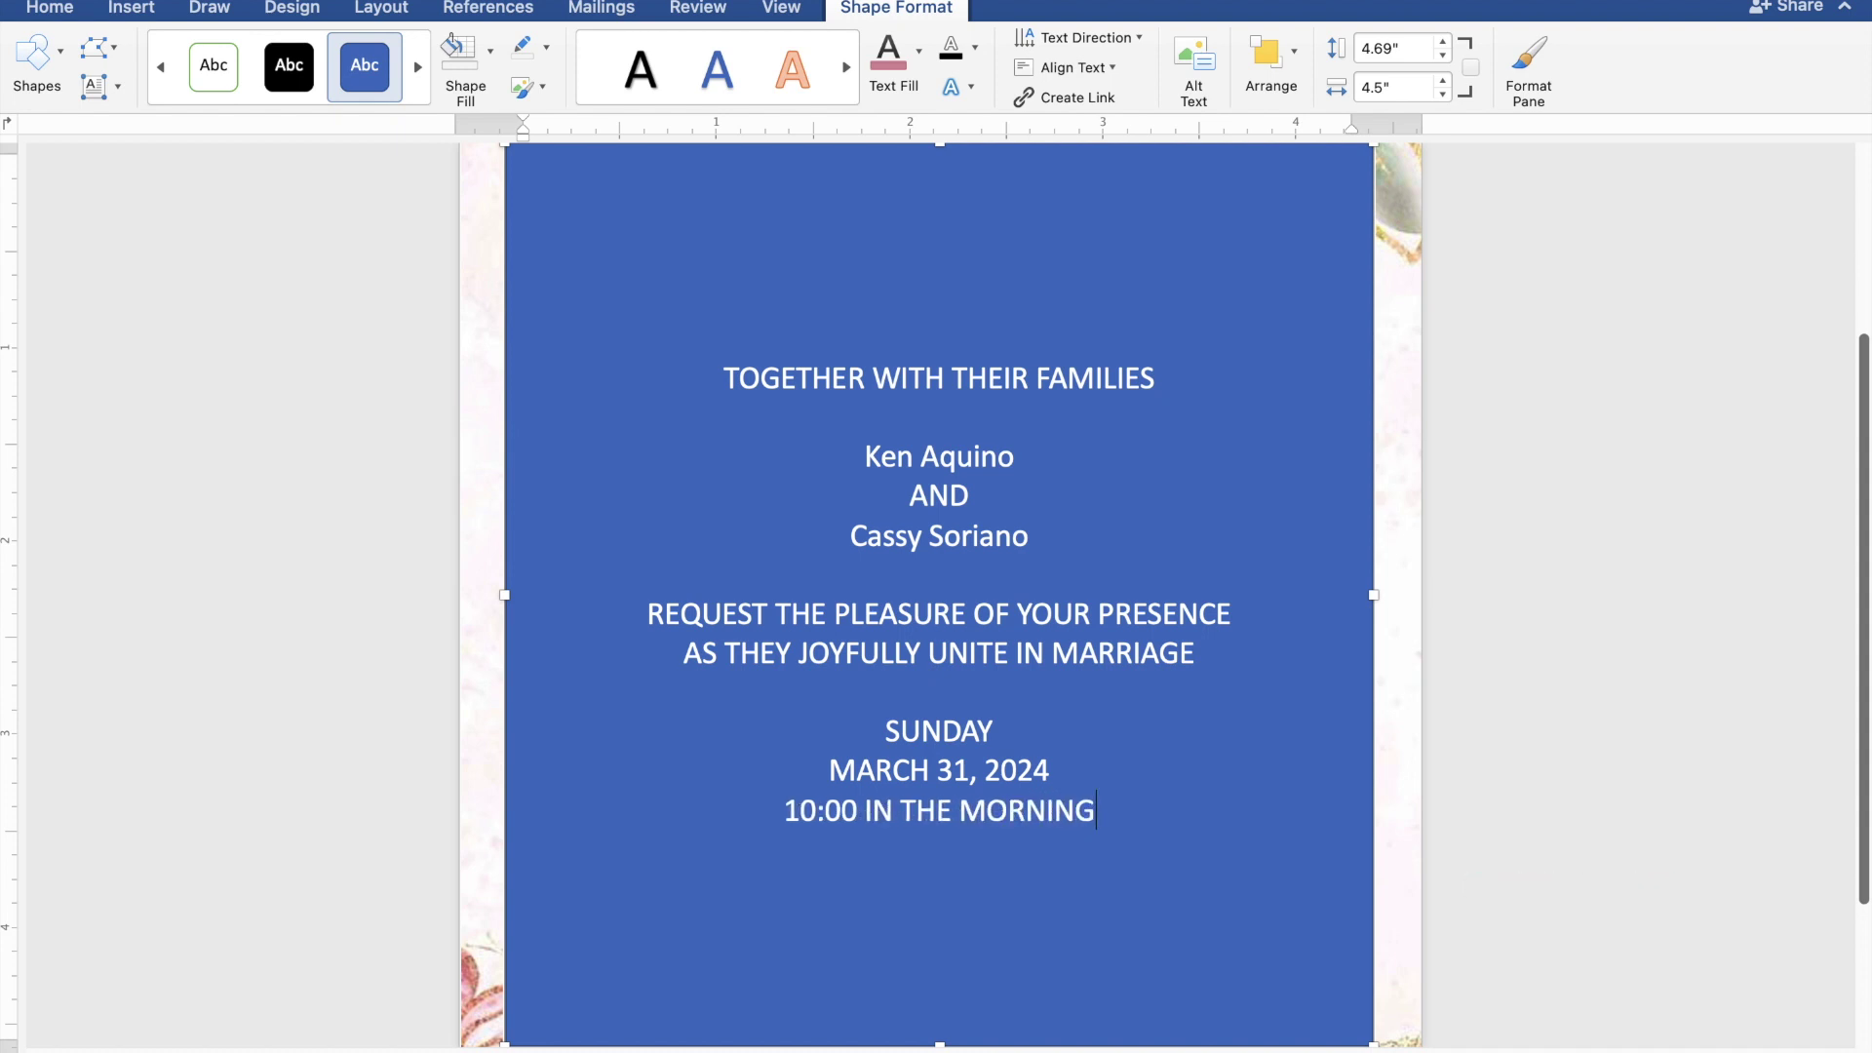
{"action": "key", "text": "Return"}
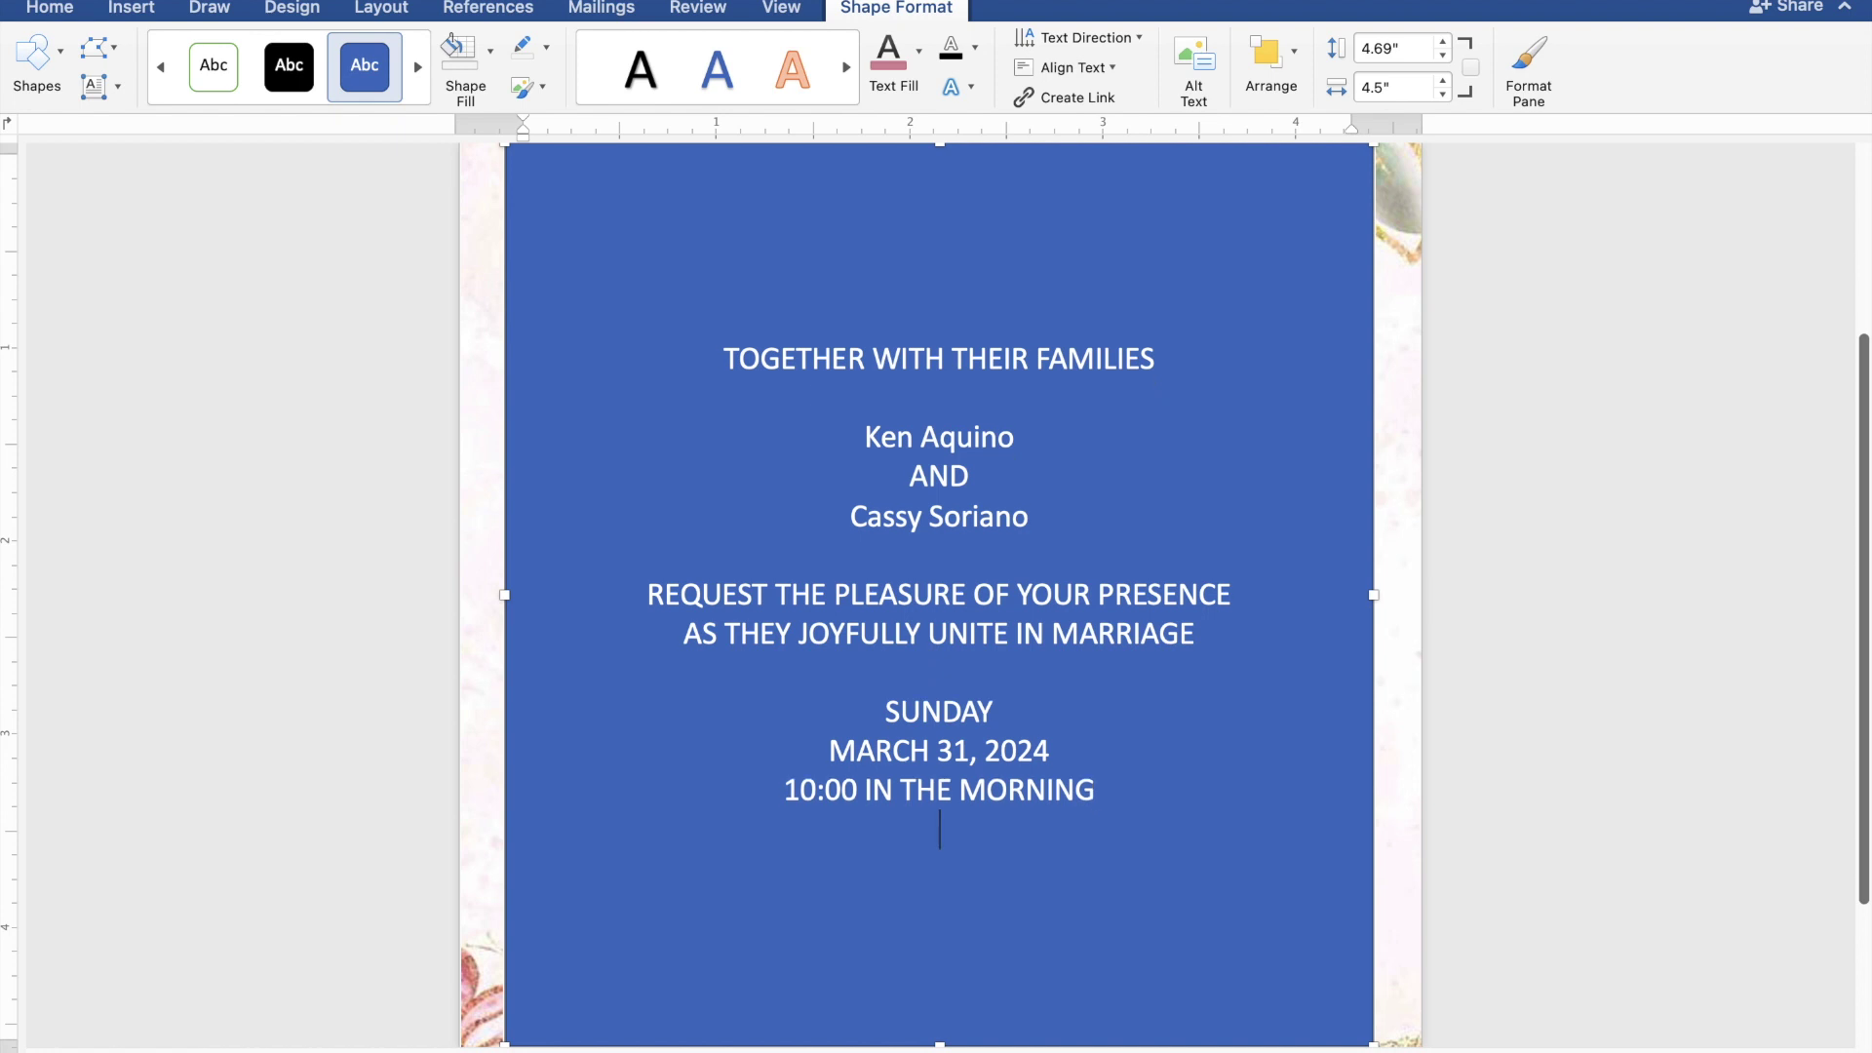
Step: Add venue lines 'ST. THOMAS AQUINAS PARISH CHURCH' and 'MANGALDAN, PANGASINAN'
{"action": "type", "text": "ST."}
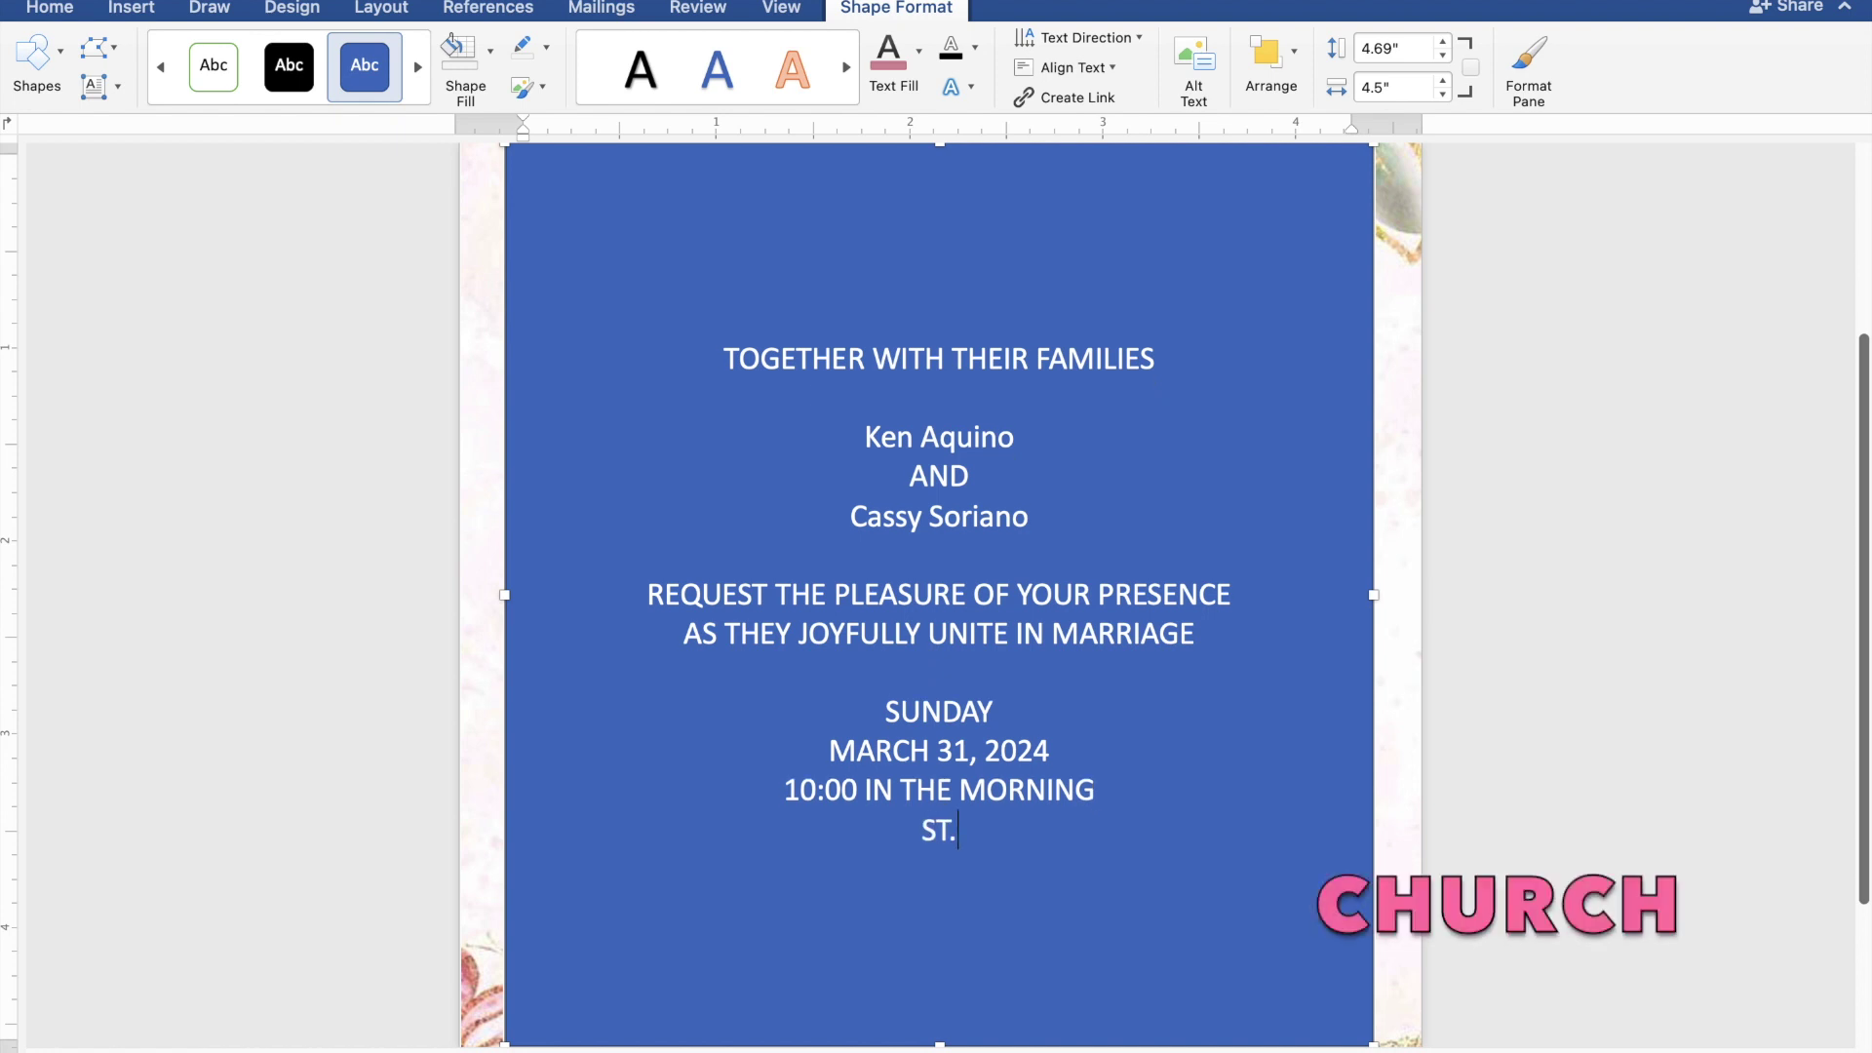
{"action": "type", "text": " TH"}
{"action": "type", "text": "OMAS"}
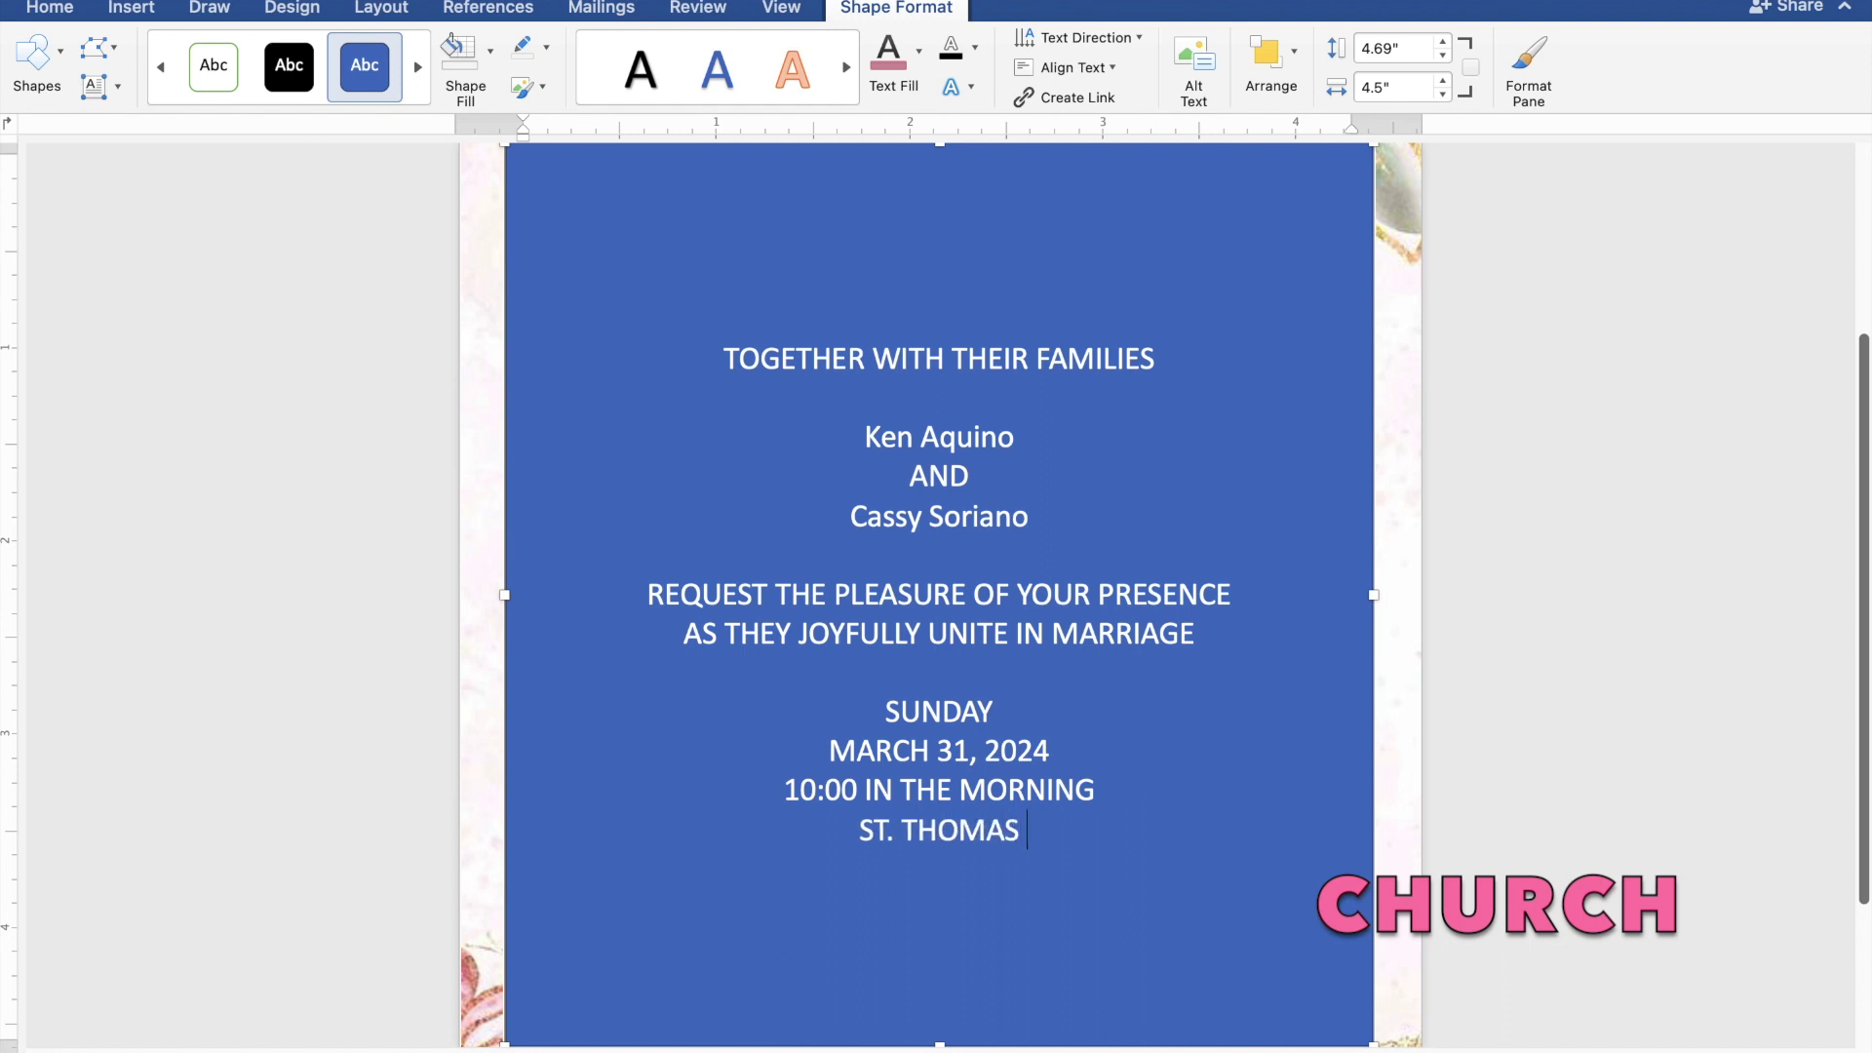
{"action": "type", "text": " AQU"}
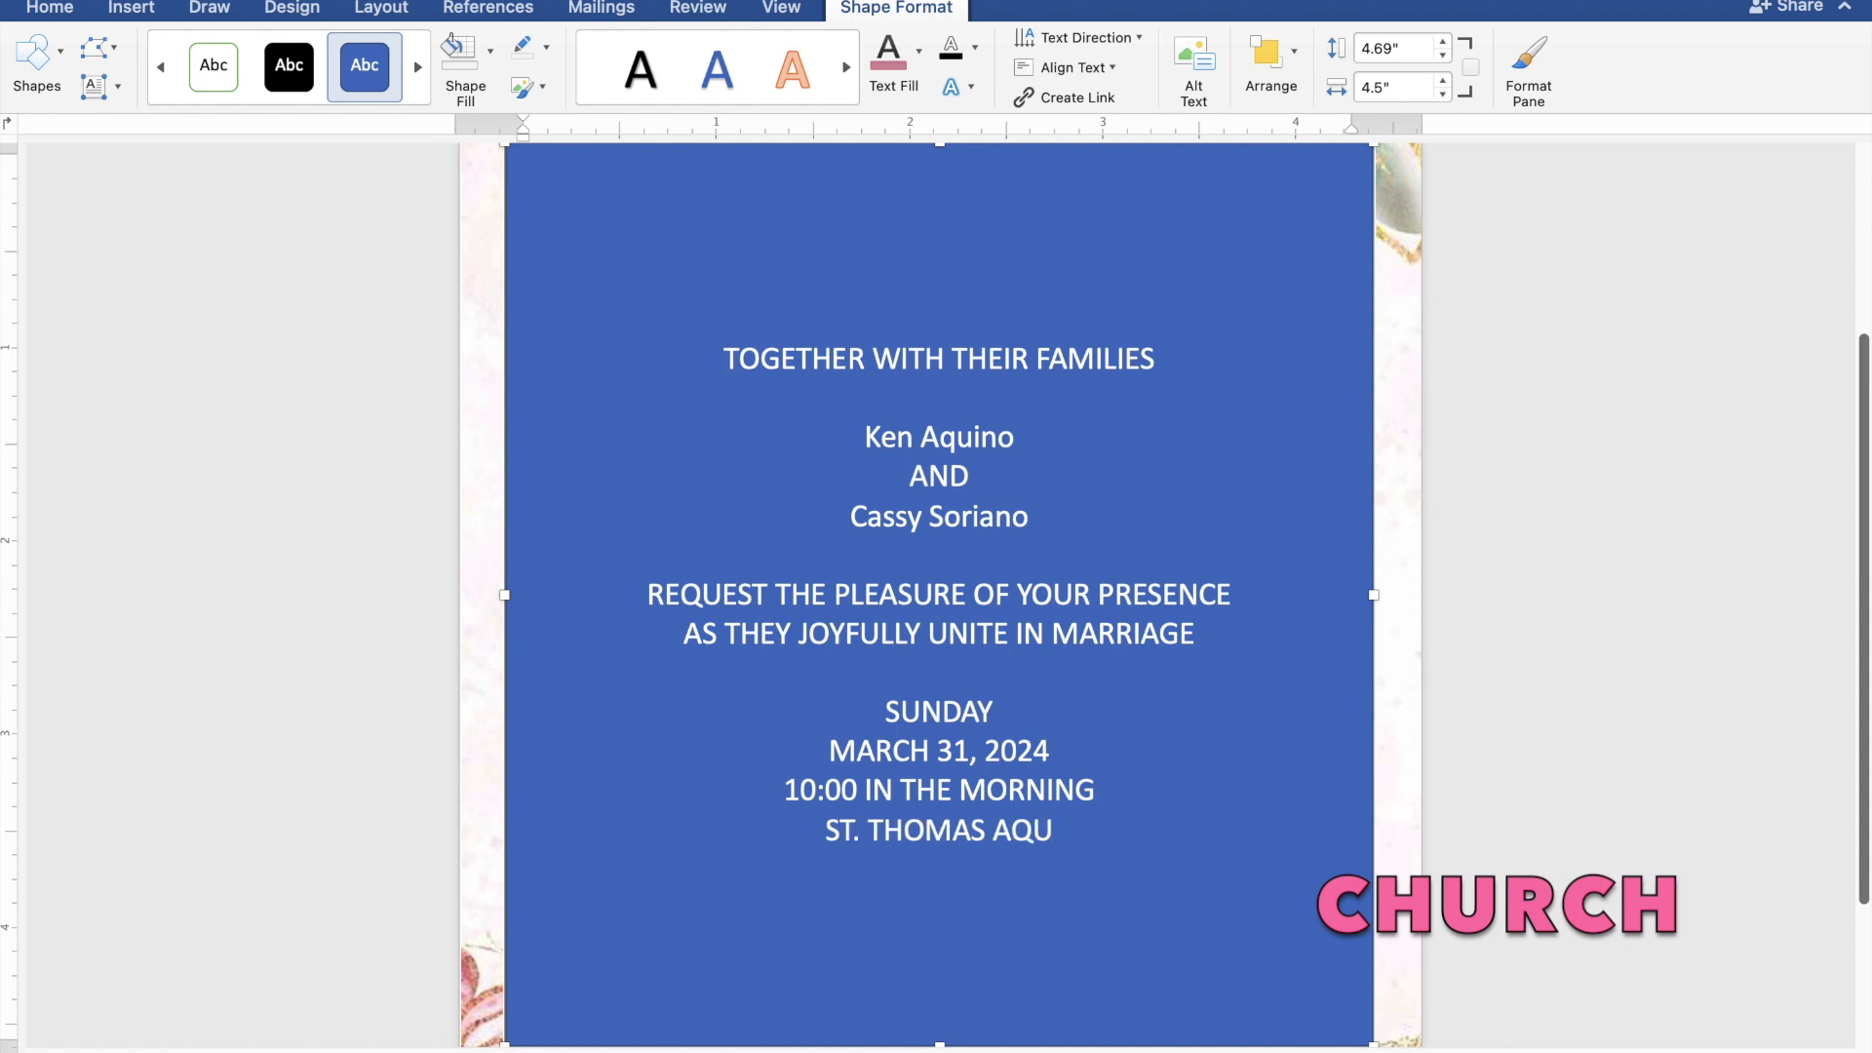
{"action": "type", "text": "INA"}
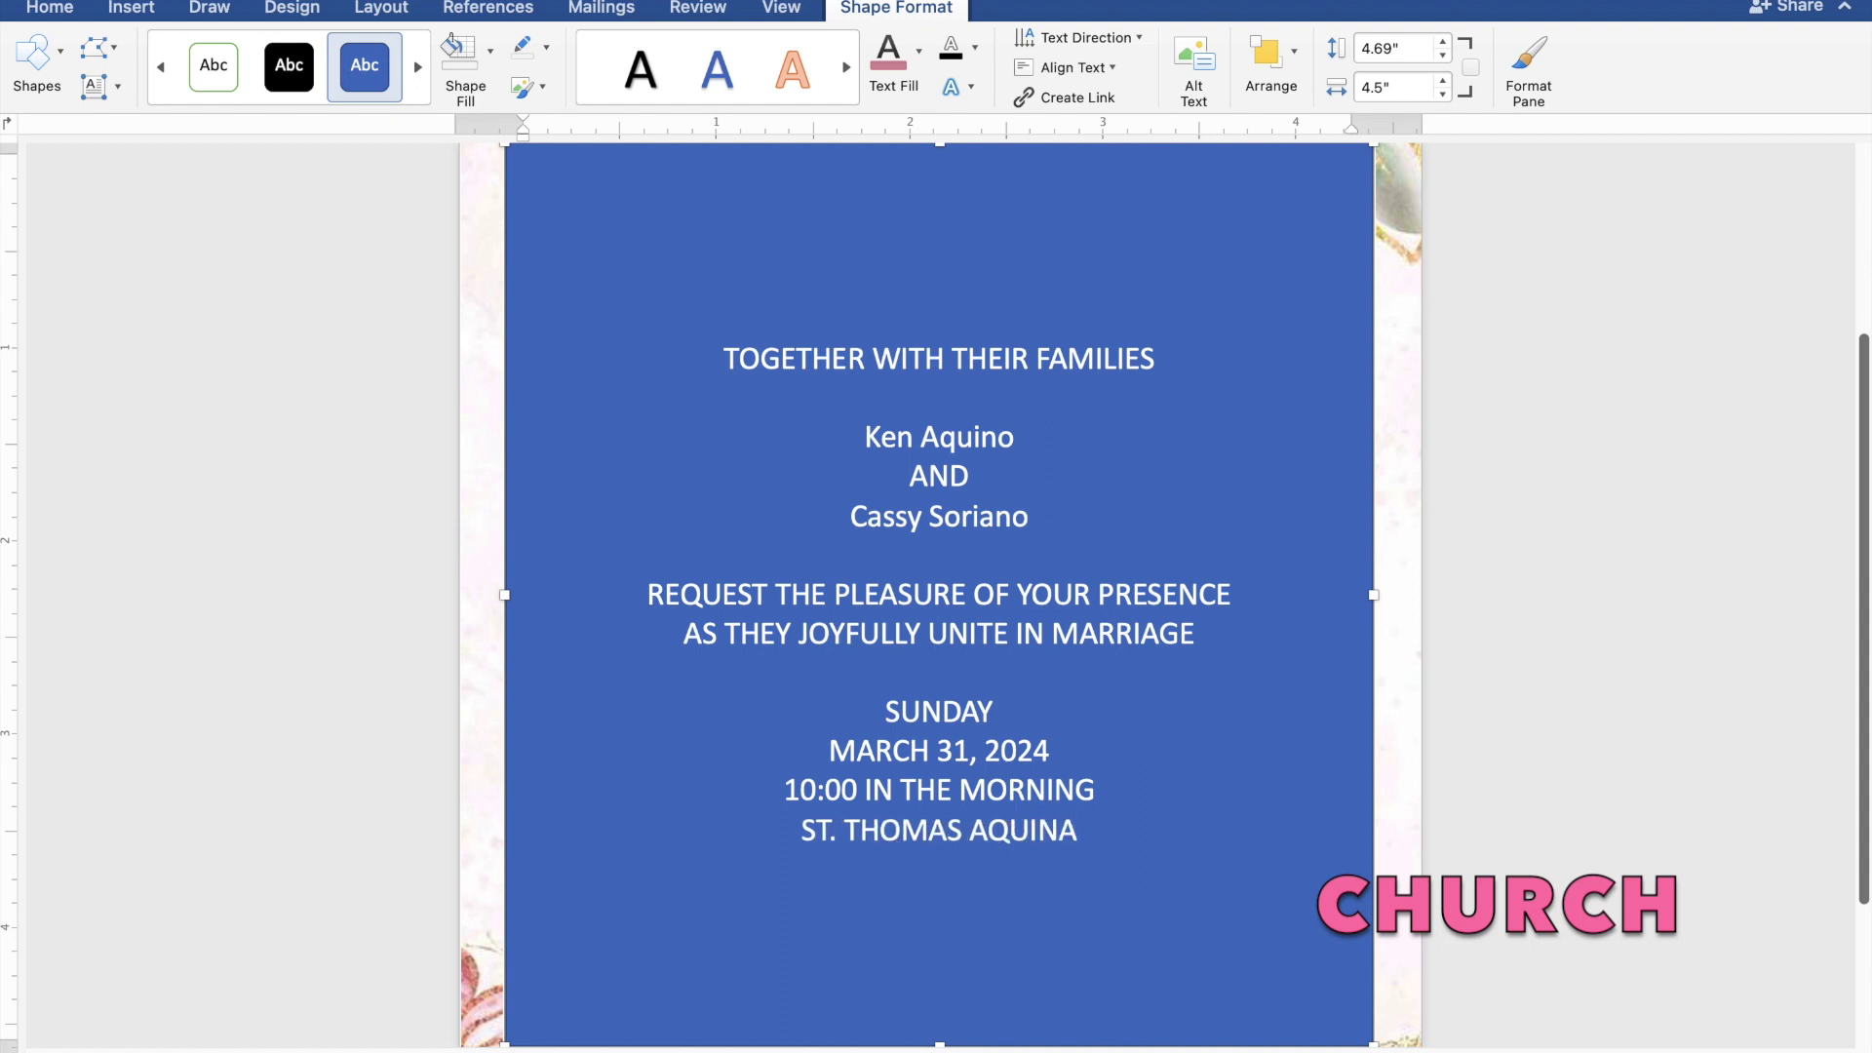
{"action": "type", "text": "S "}
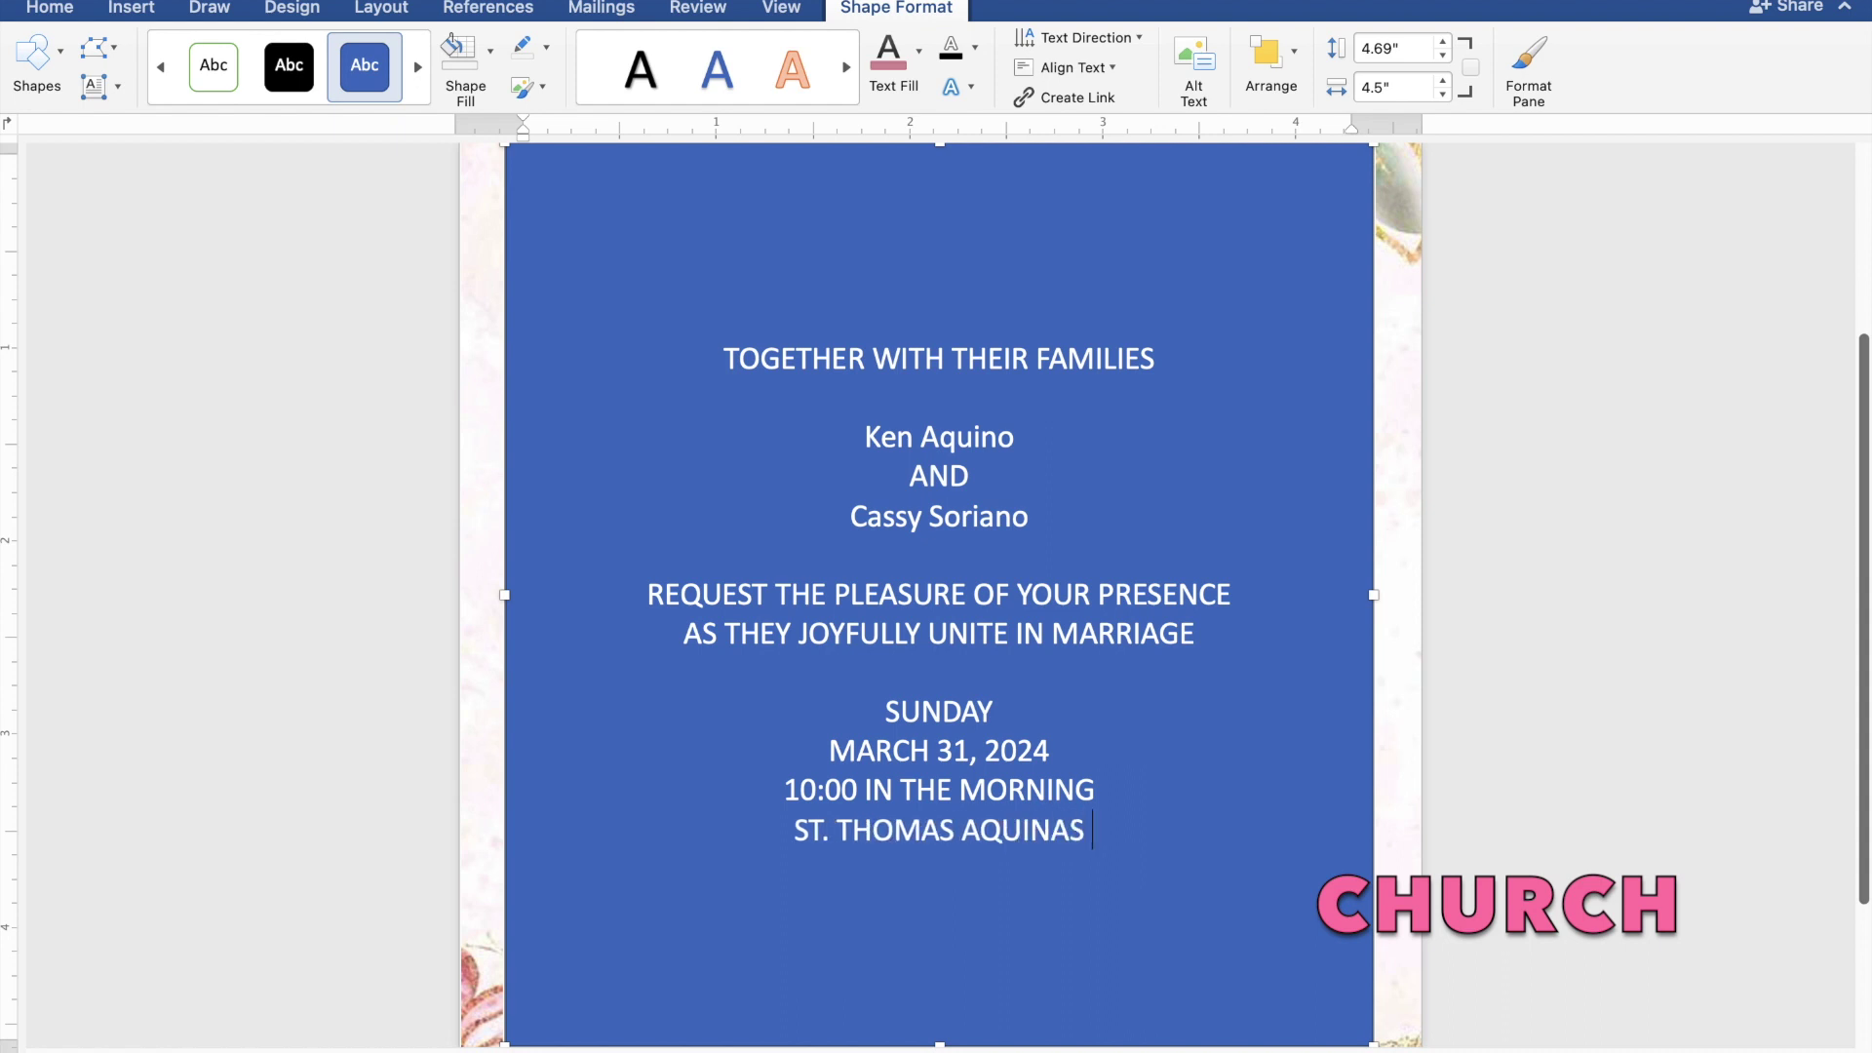
{"action": "type", "text": "PARISH "}
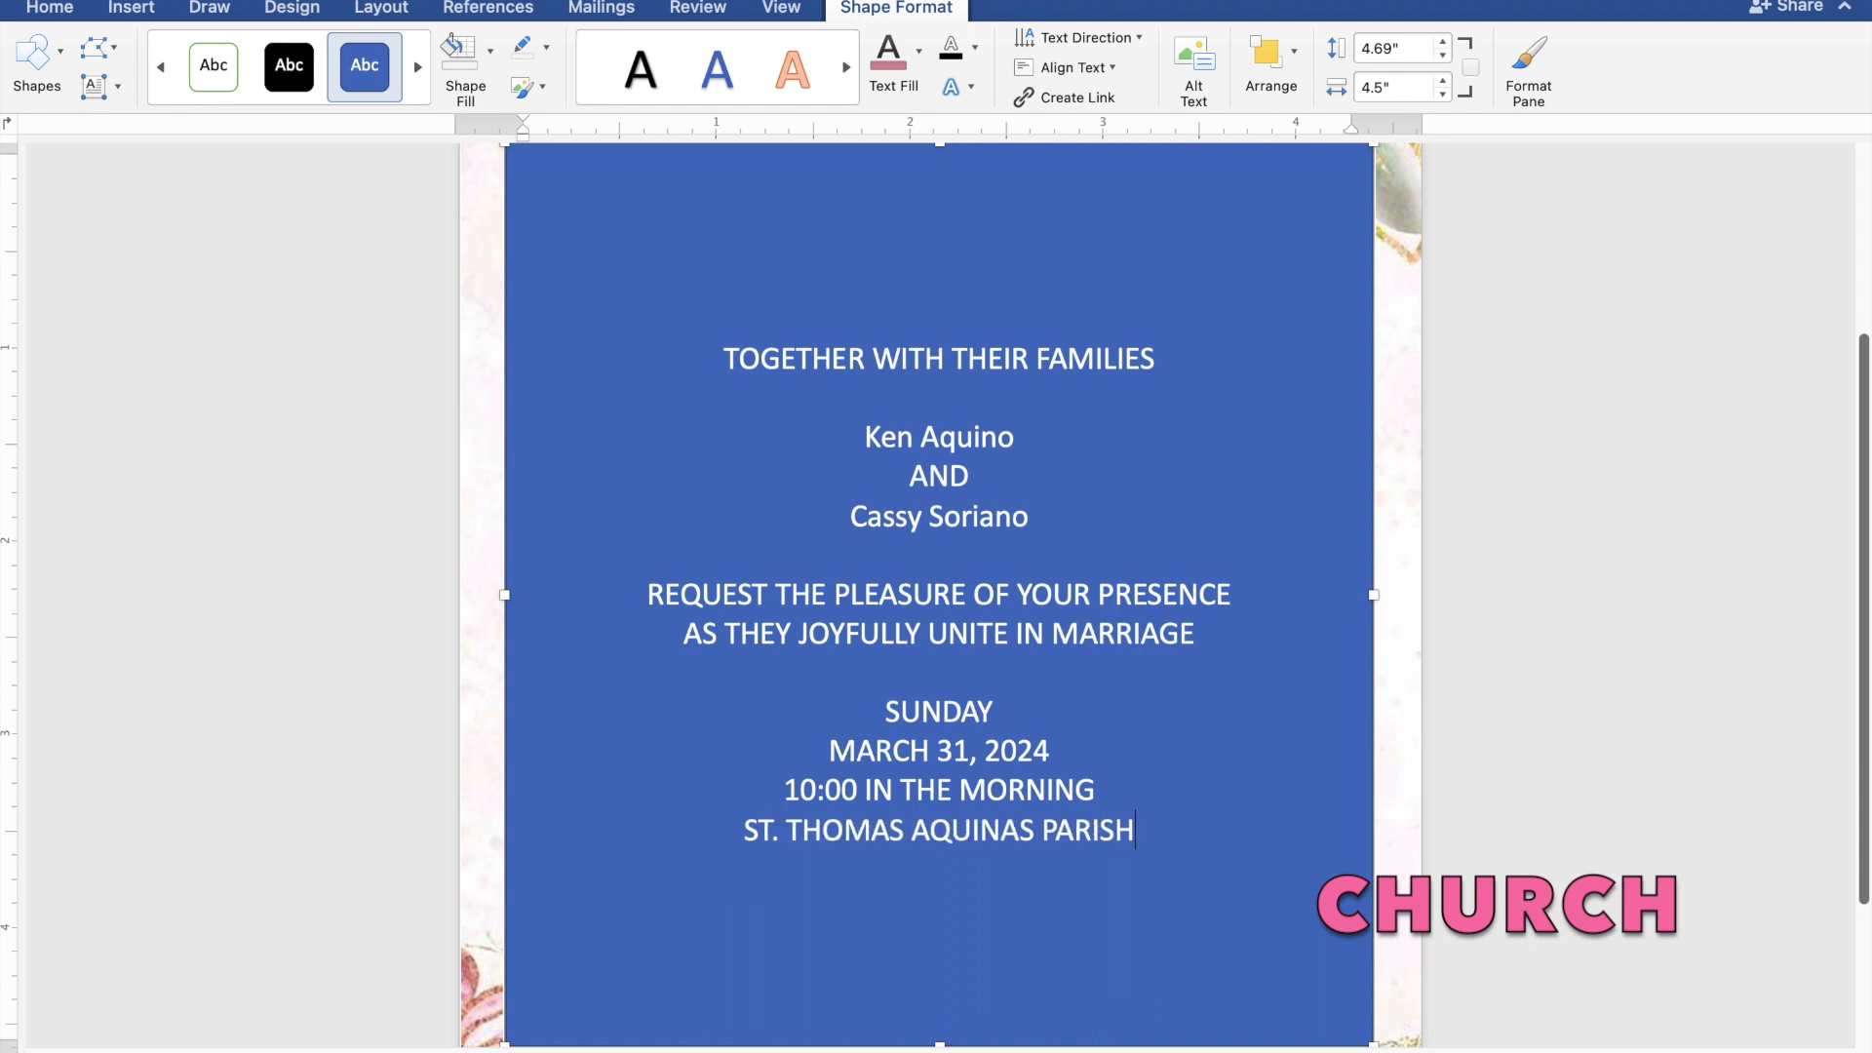
{"action": "type", "text": "CH"}
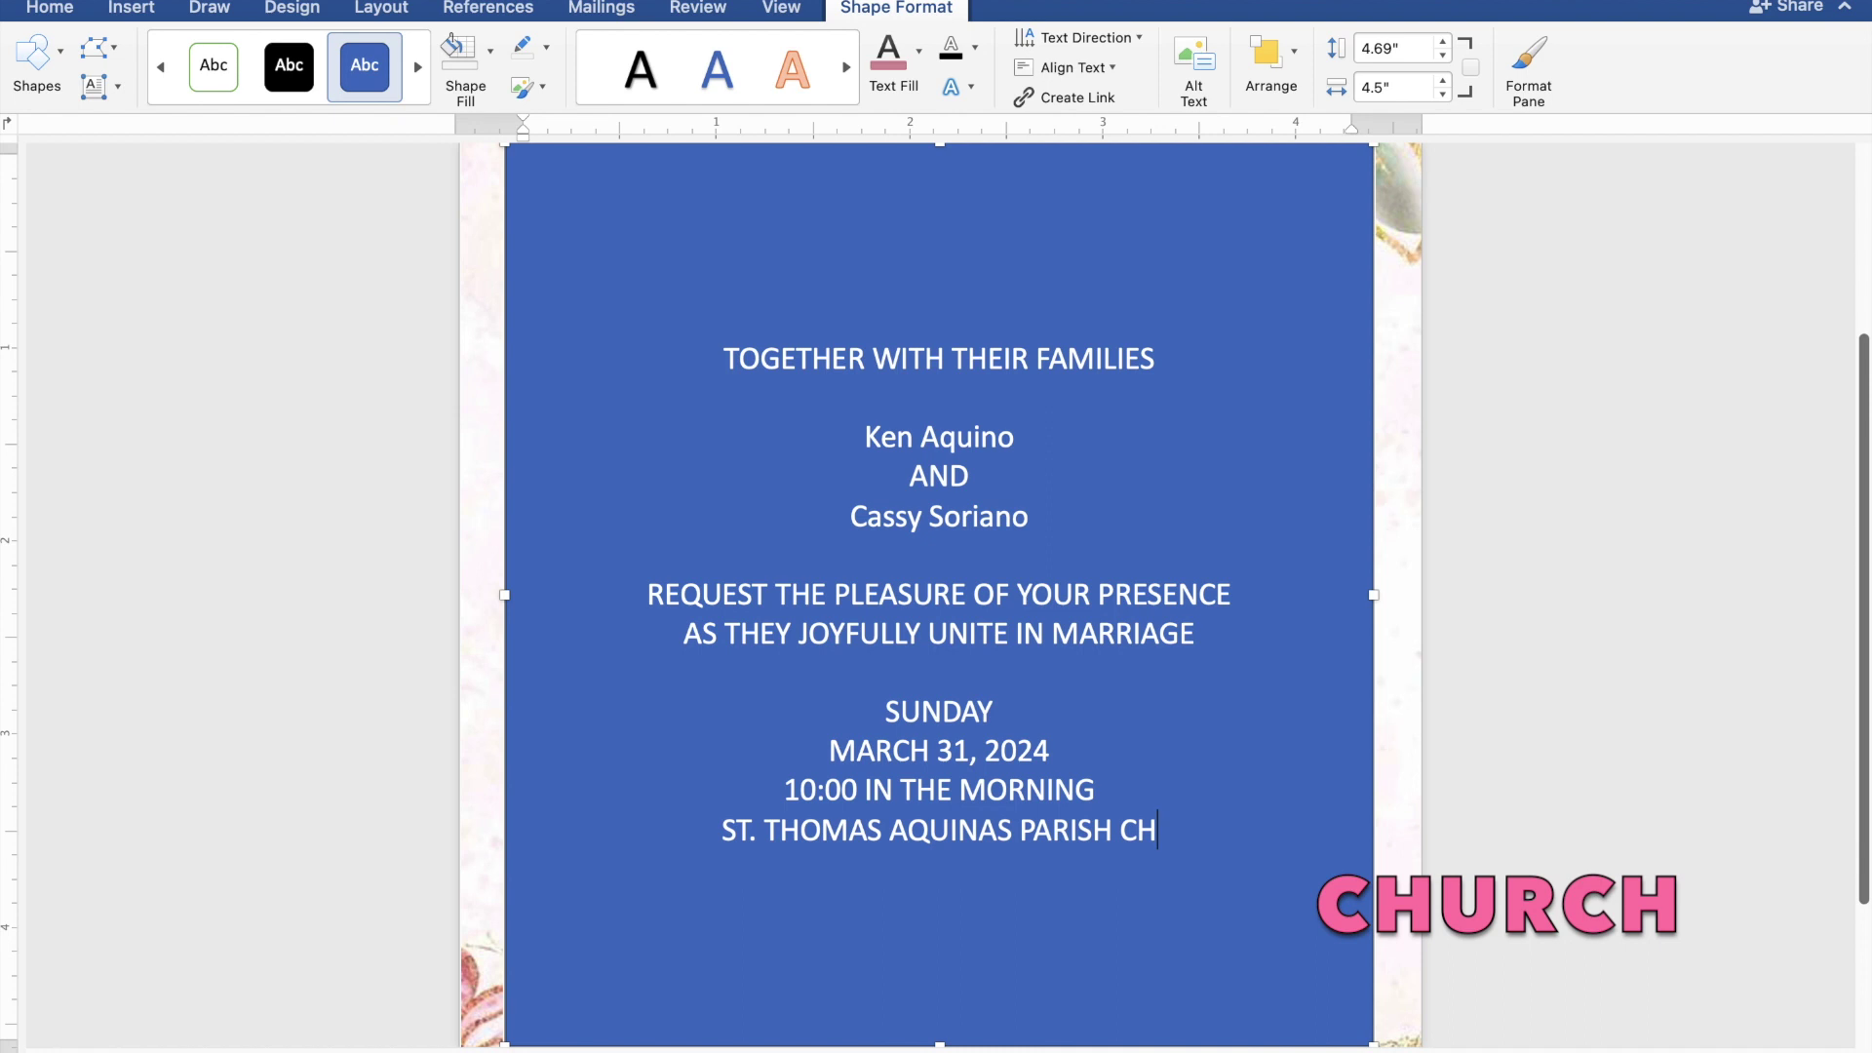
{"action": "type", "text": "URCH"}
{"action": "key", "text": "Return"}
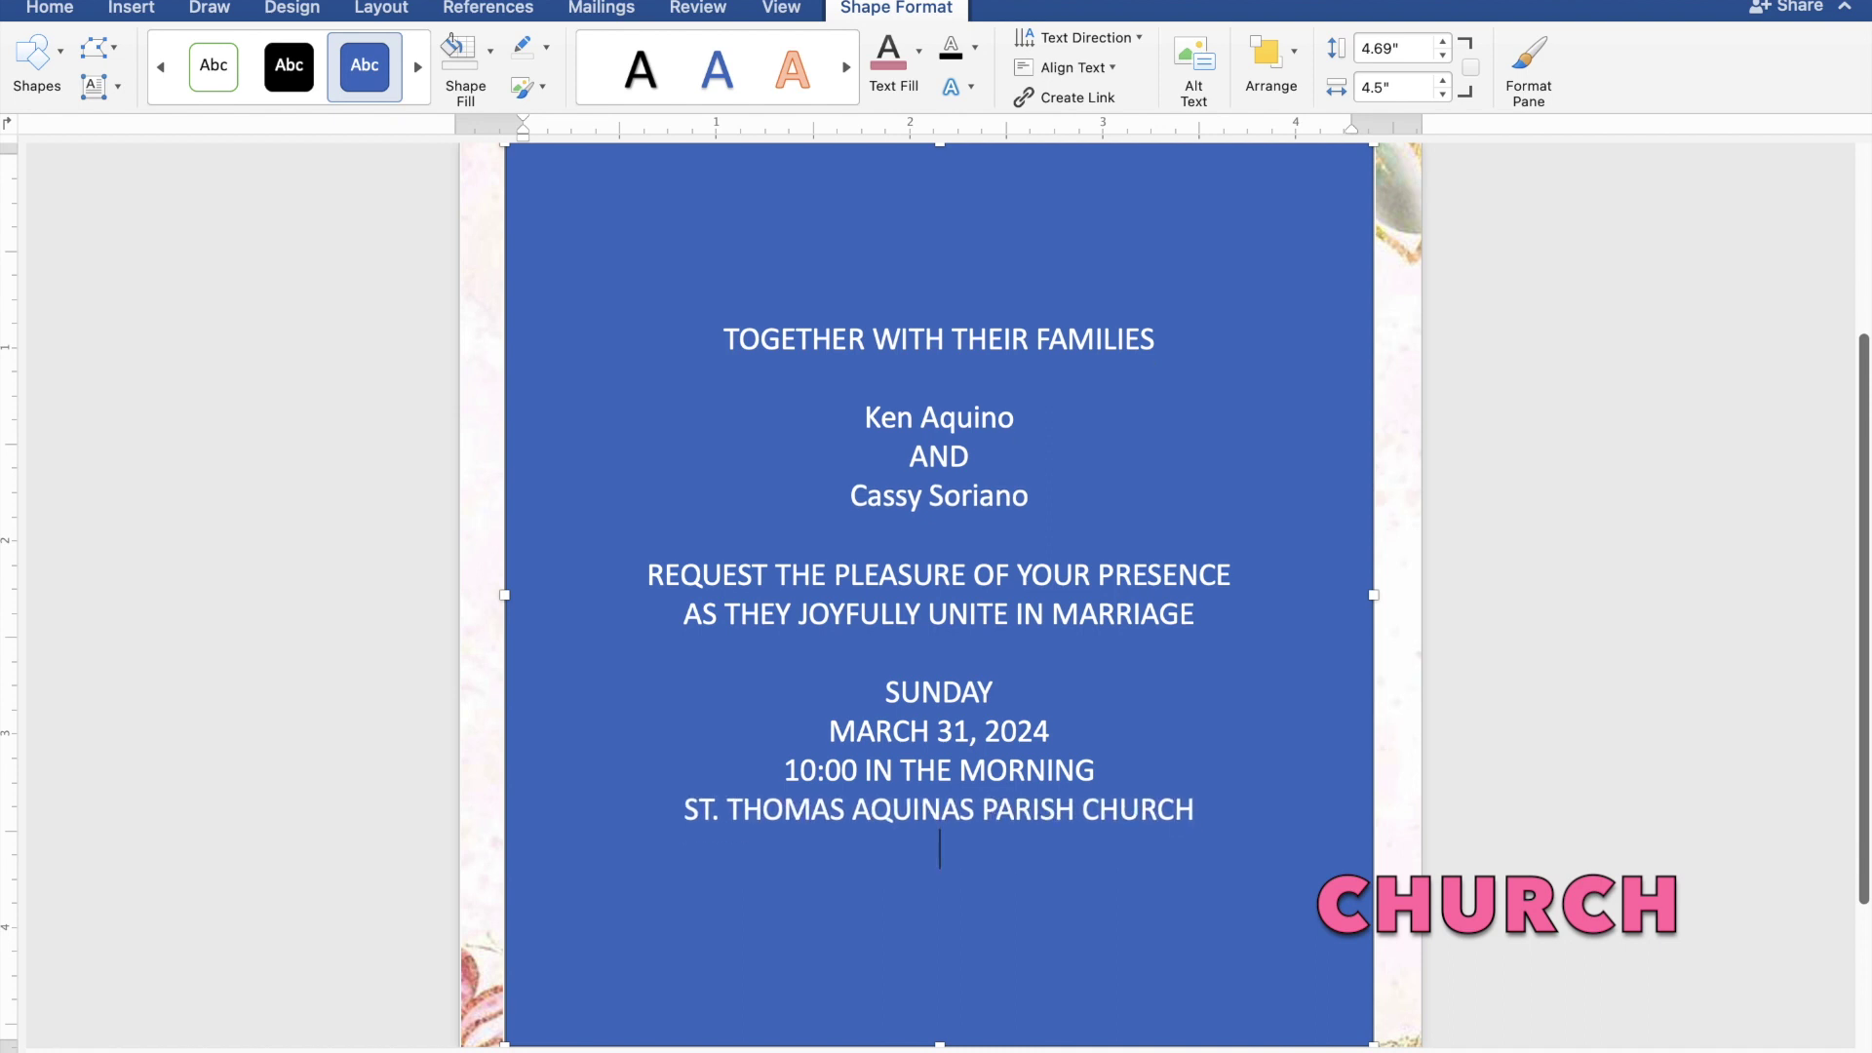
{"action": "type", "text": "MANGA"}
{"action": "type", "text": "LDAN, "}
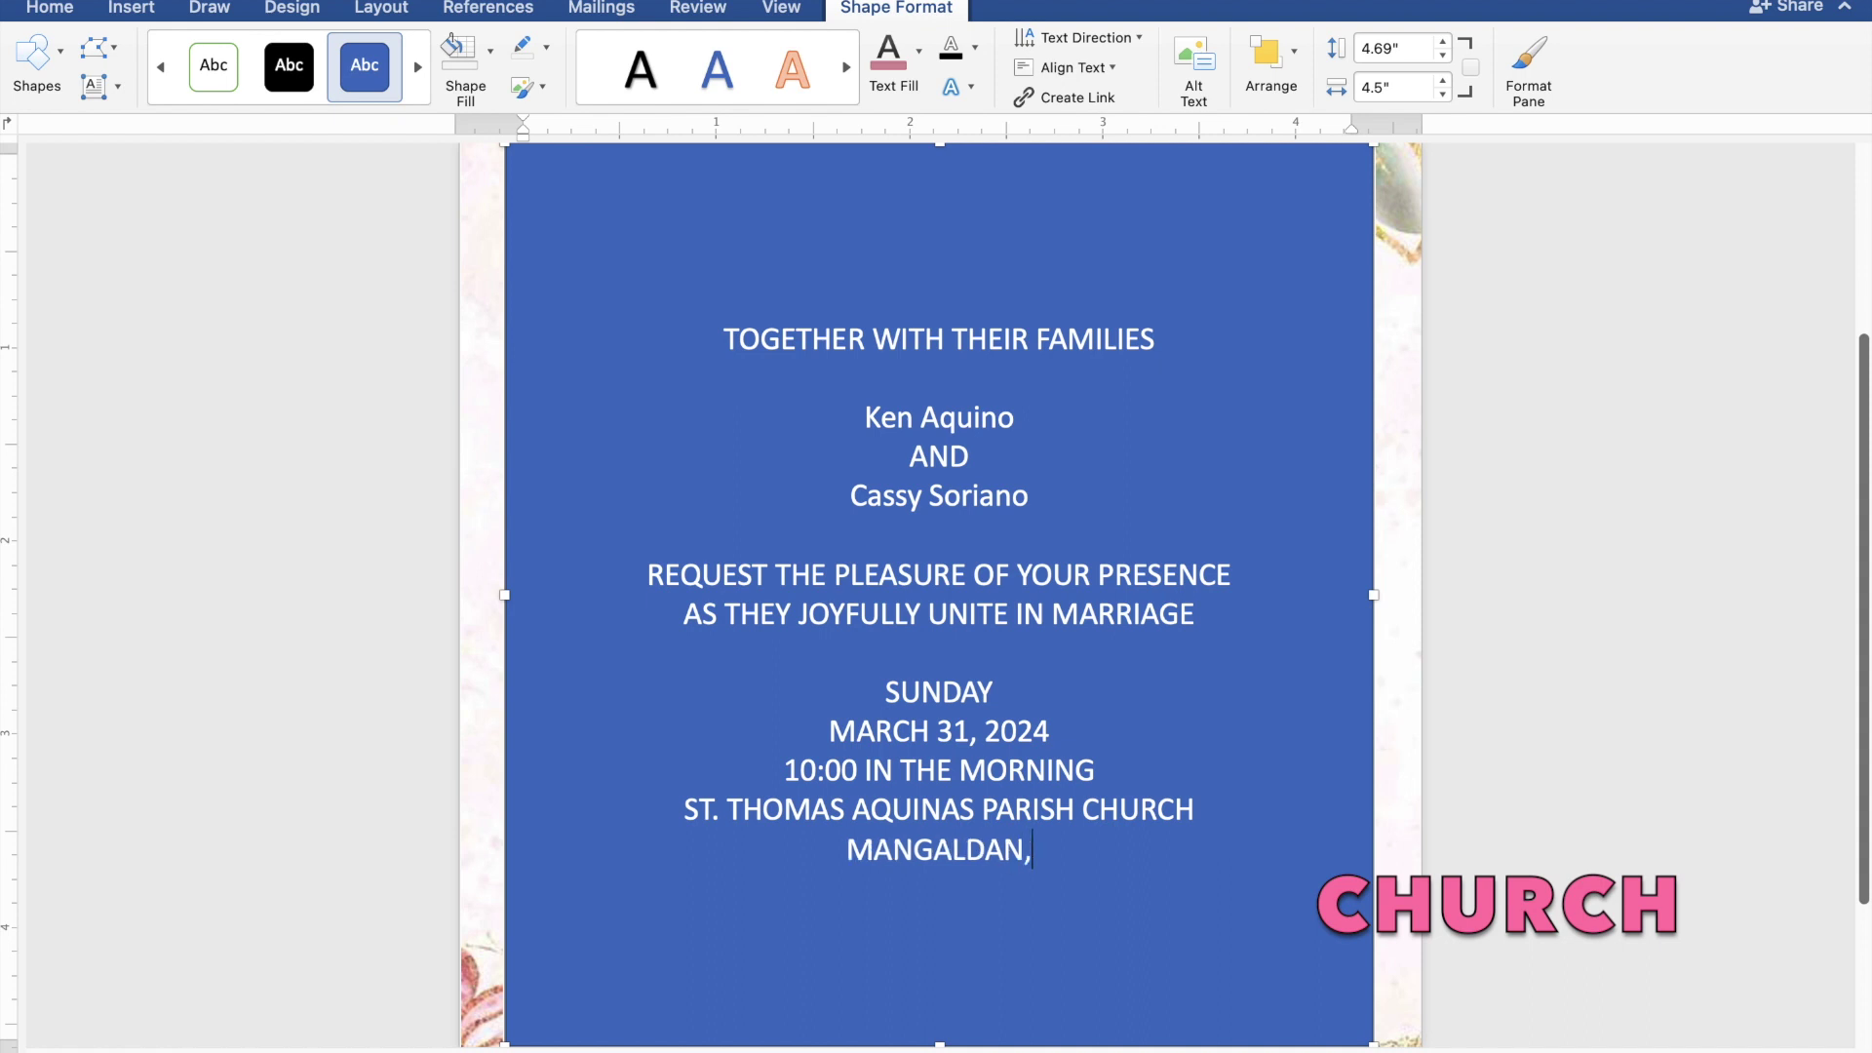
{"action": "type", "text": "PA"}
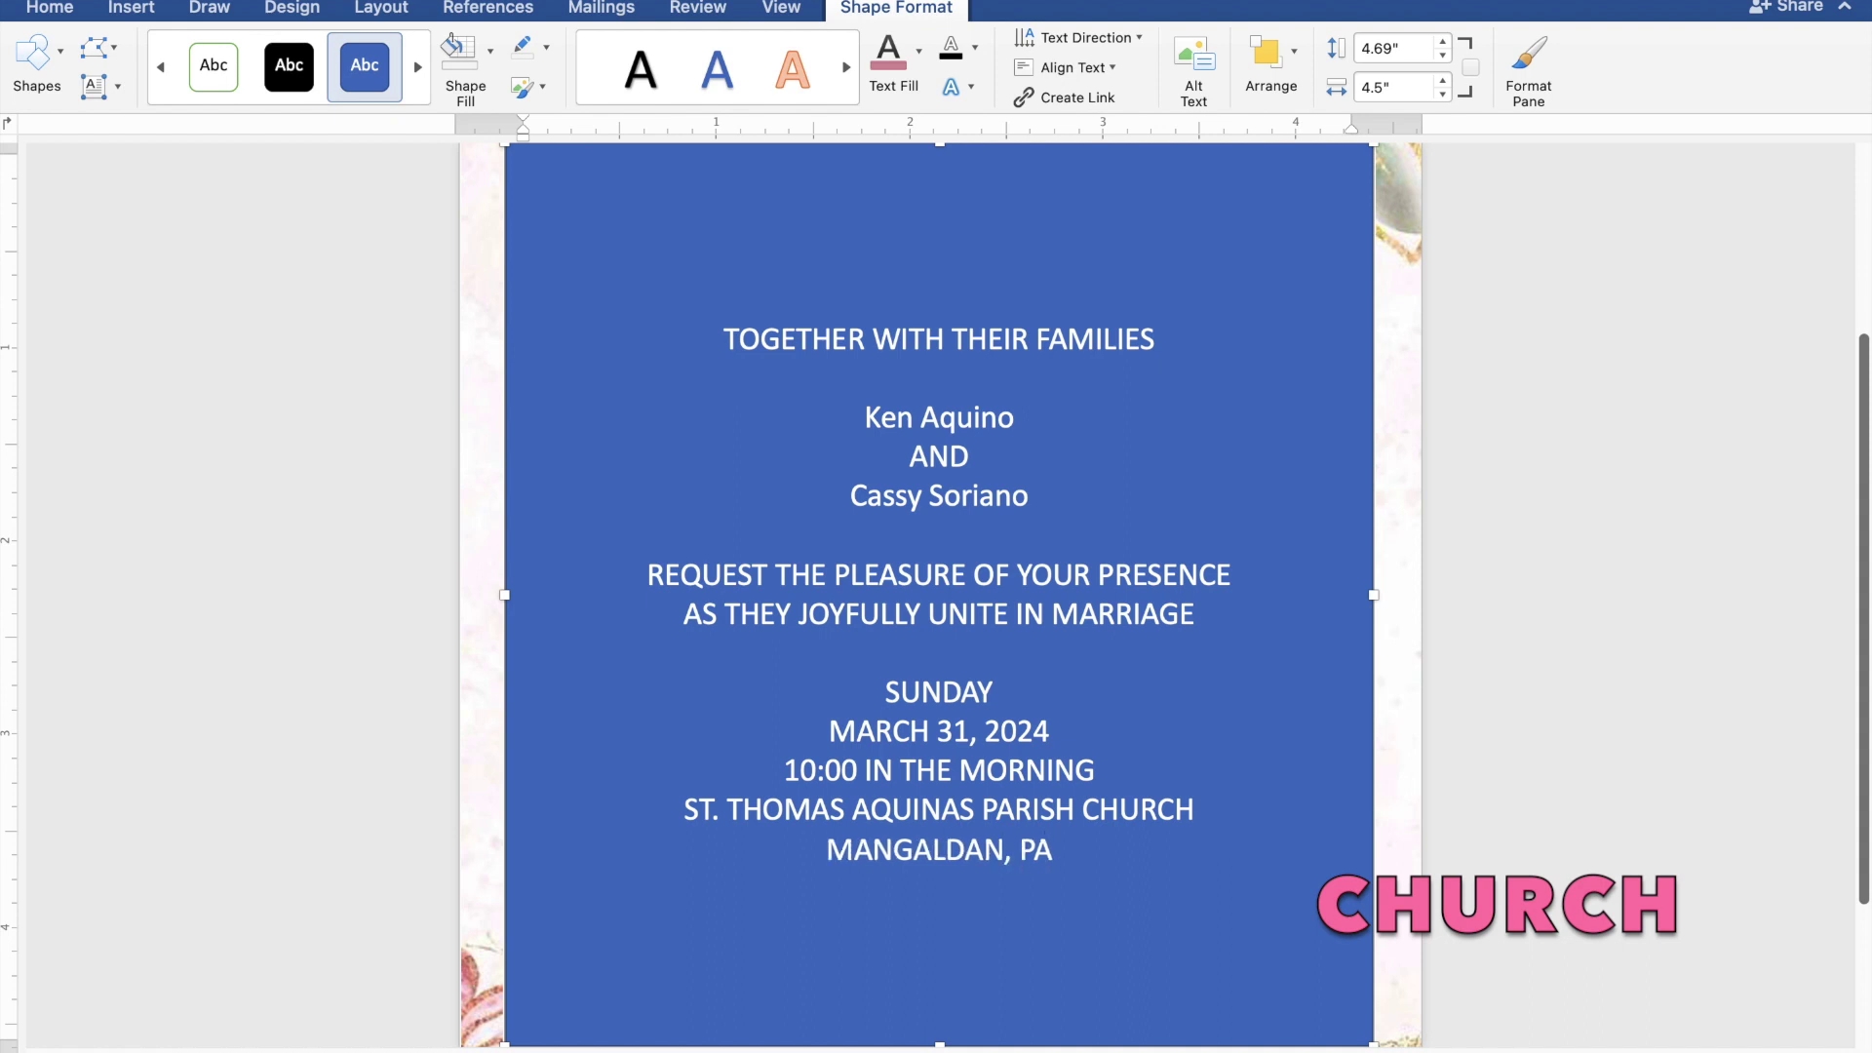
{"action": "type", "text": "NGASINAN"}
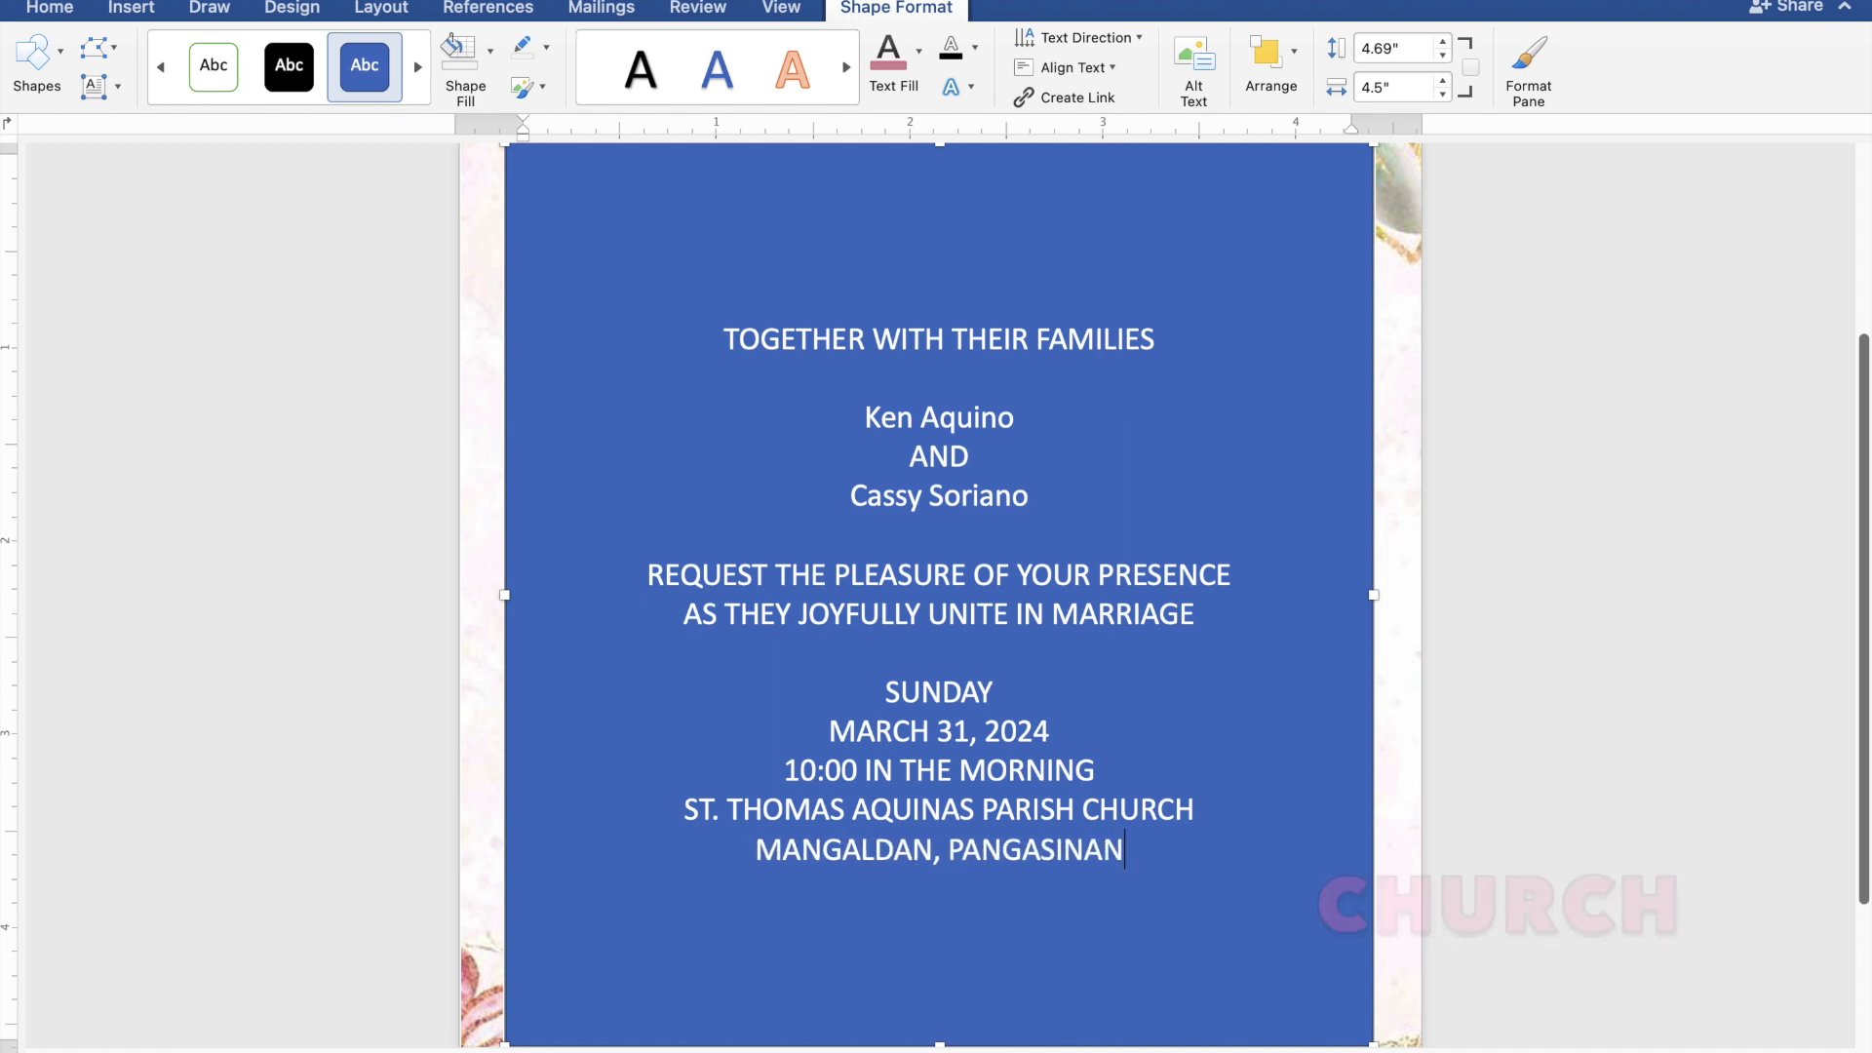
{"action": "key", "text": "Return"}
{"action": "key", "text": "Return"}
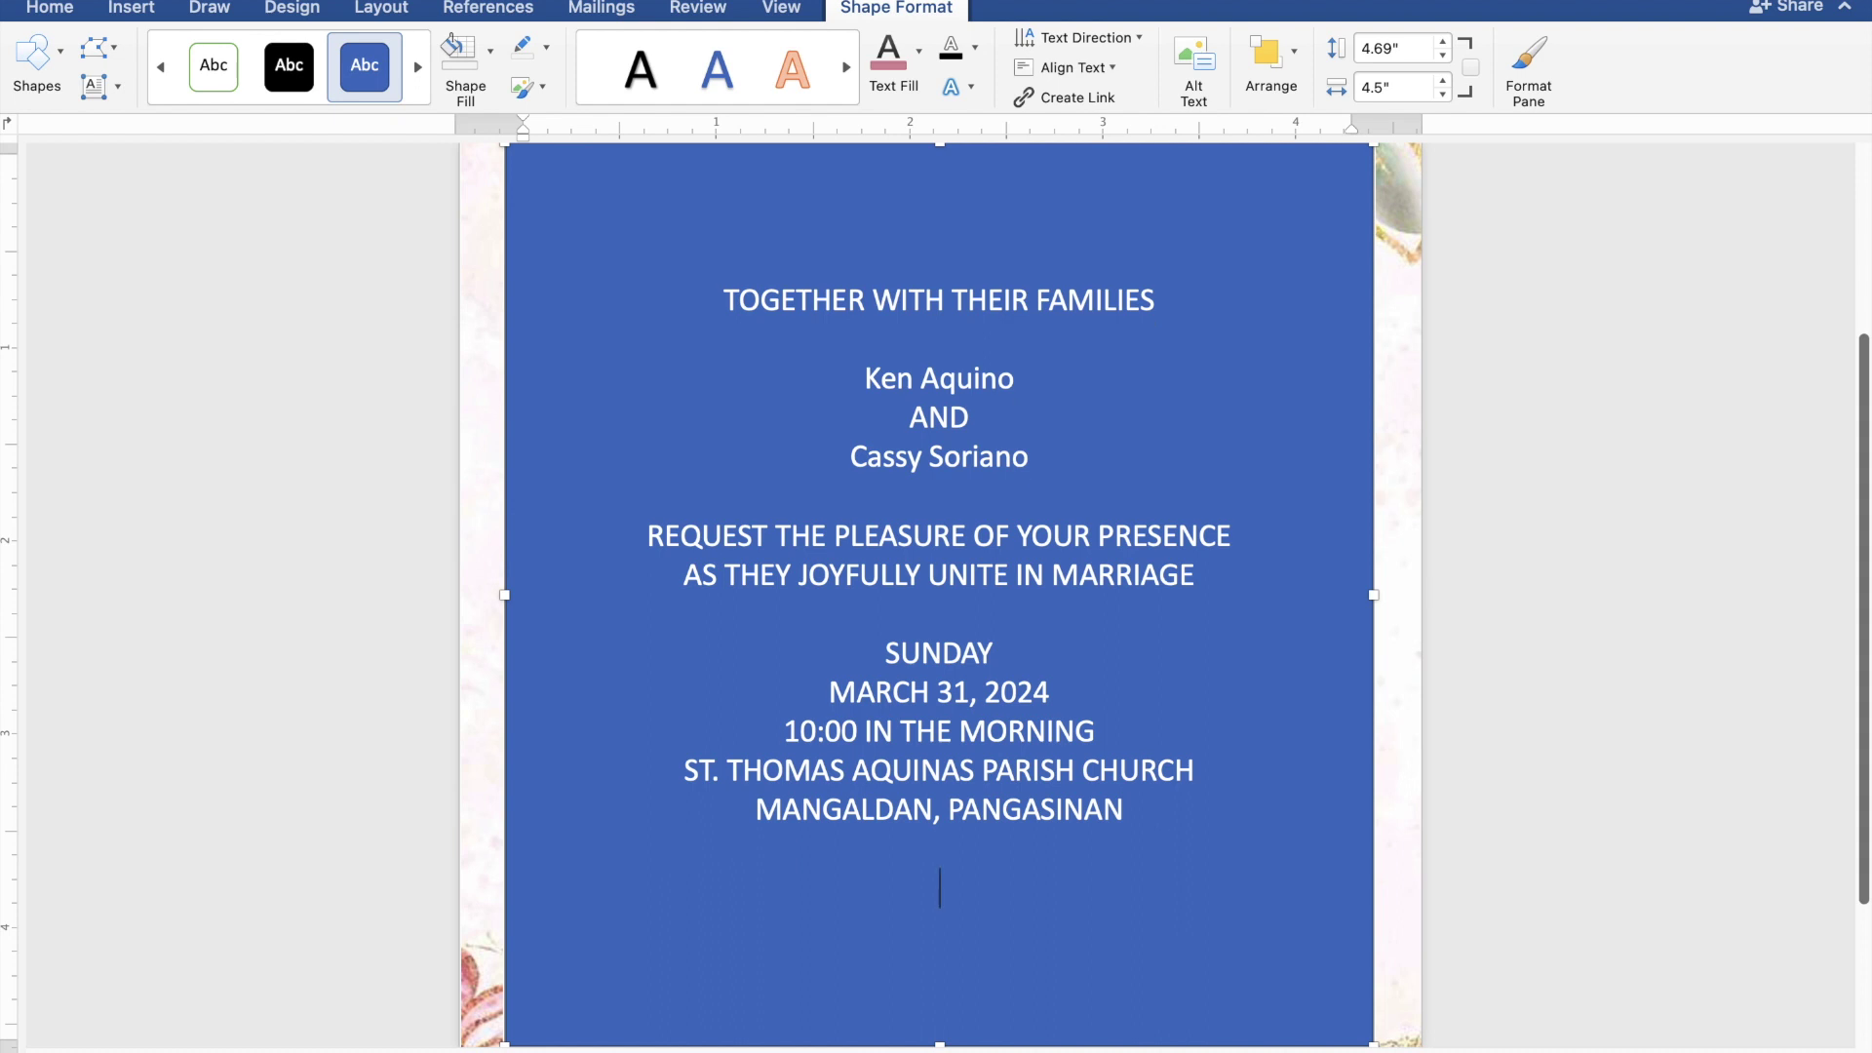
Step: Type the closing line 'Reception to follow' and select all the wording in the box
{"action": "type", "text": "Rece"}
{"action": "type", "text": "ption"}
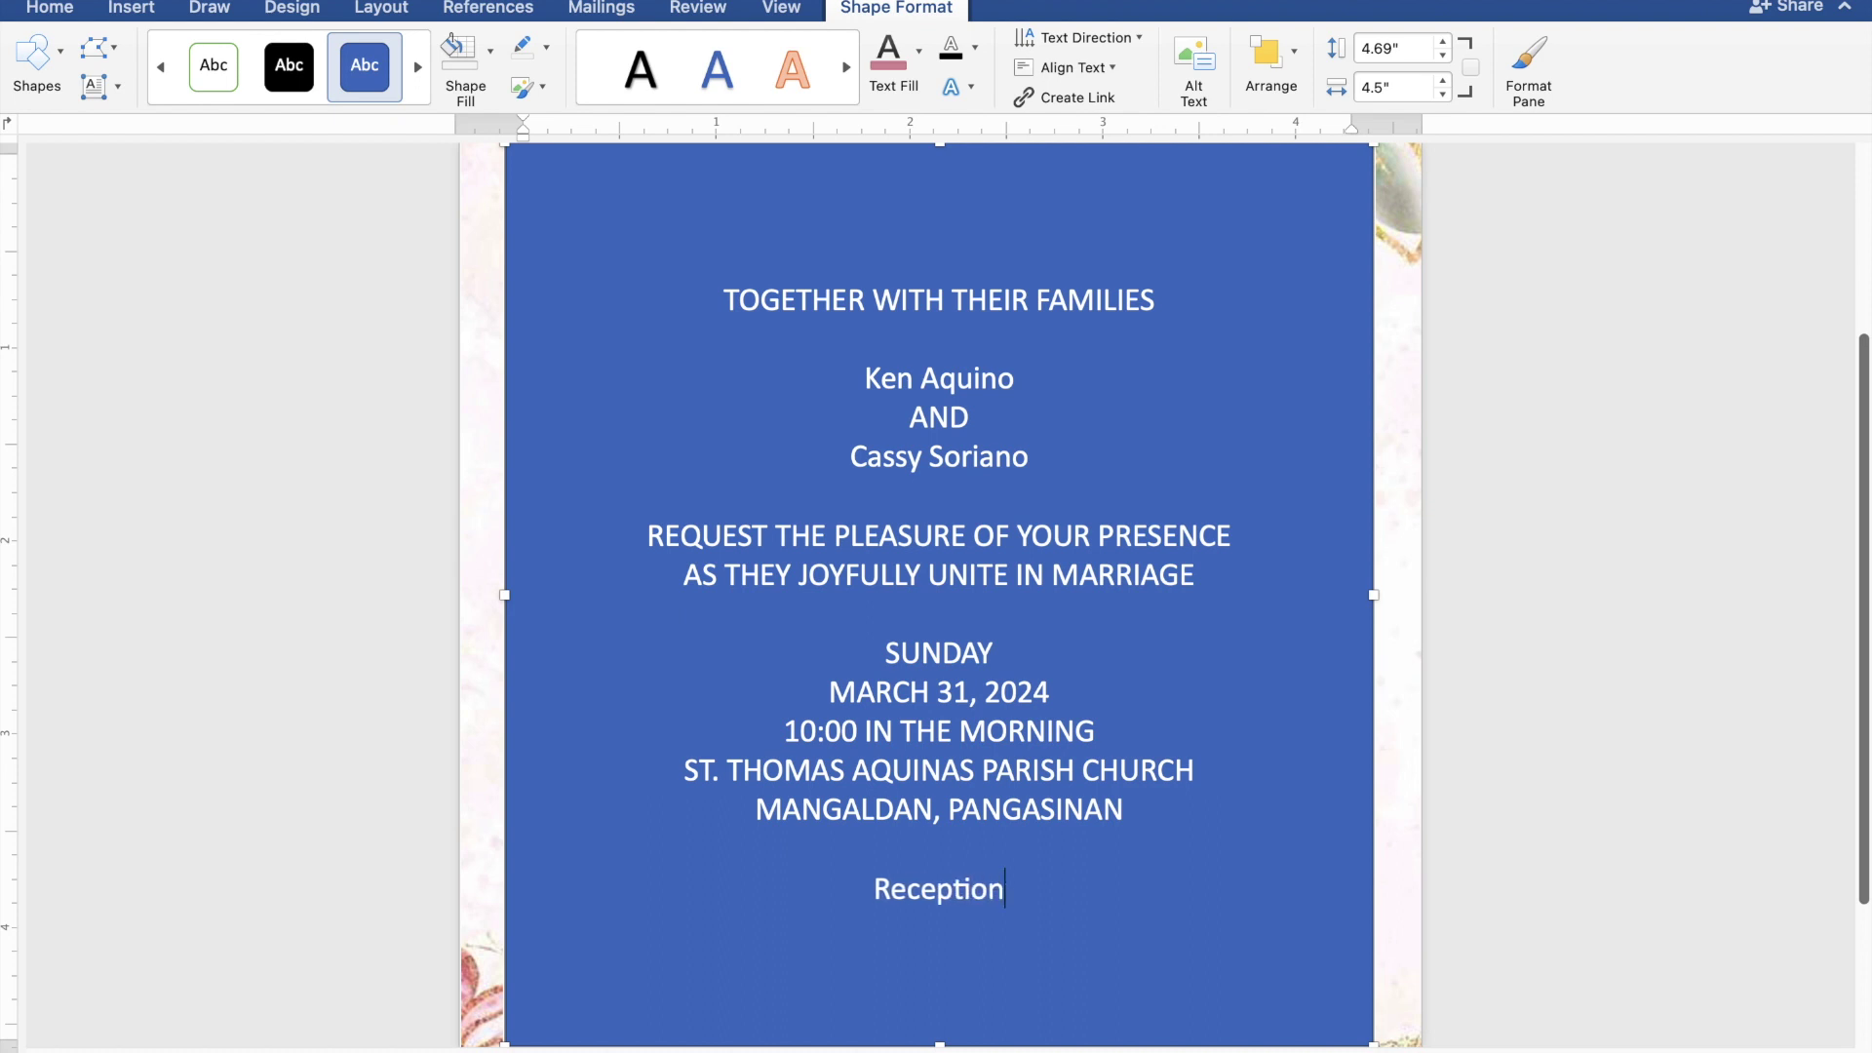
{"action": "type", "text": " to"}
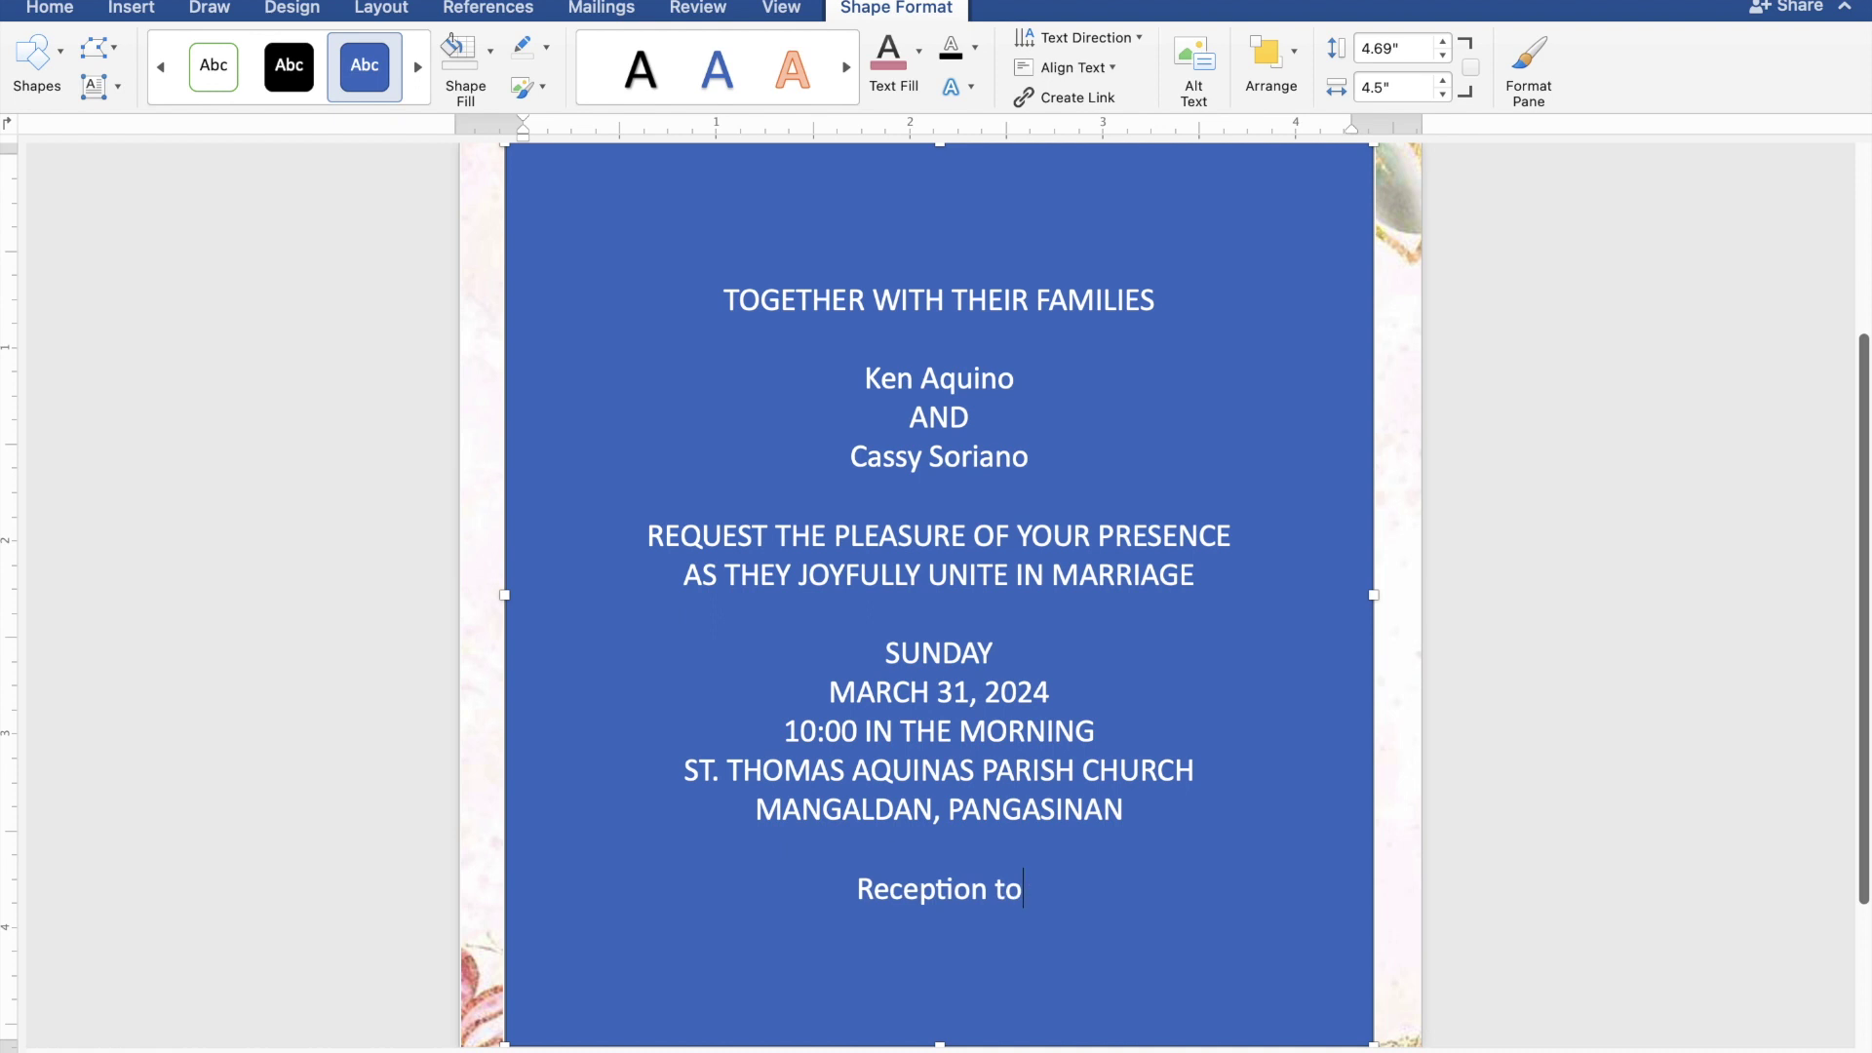
{"action": "type", "text": " fo"}
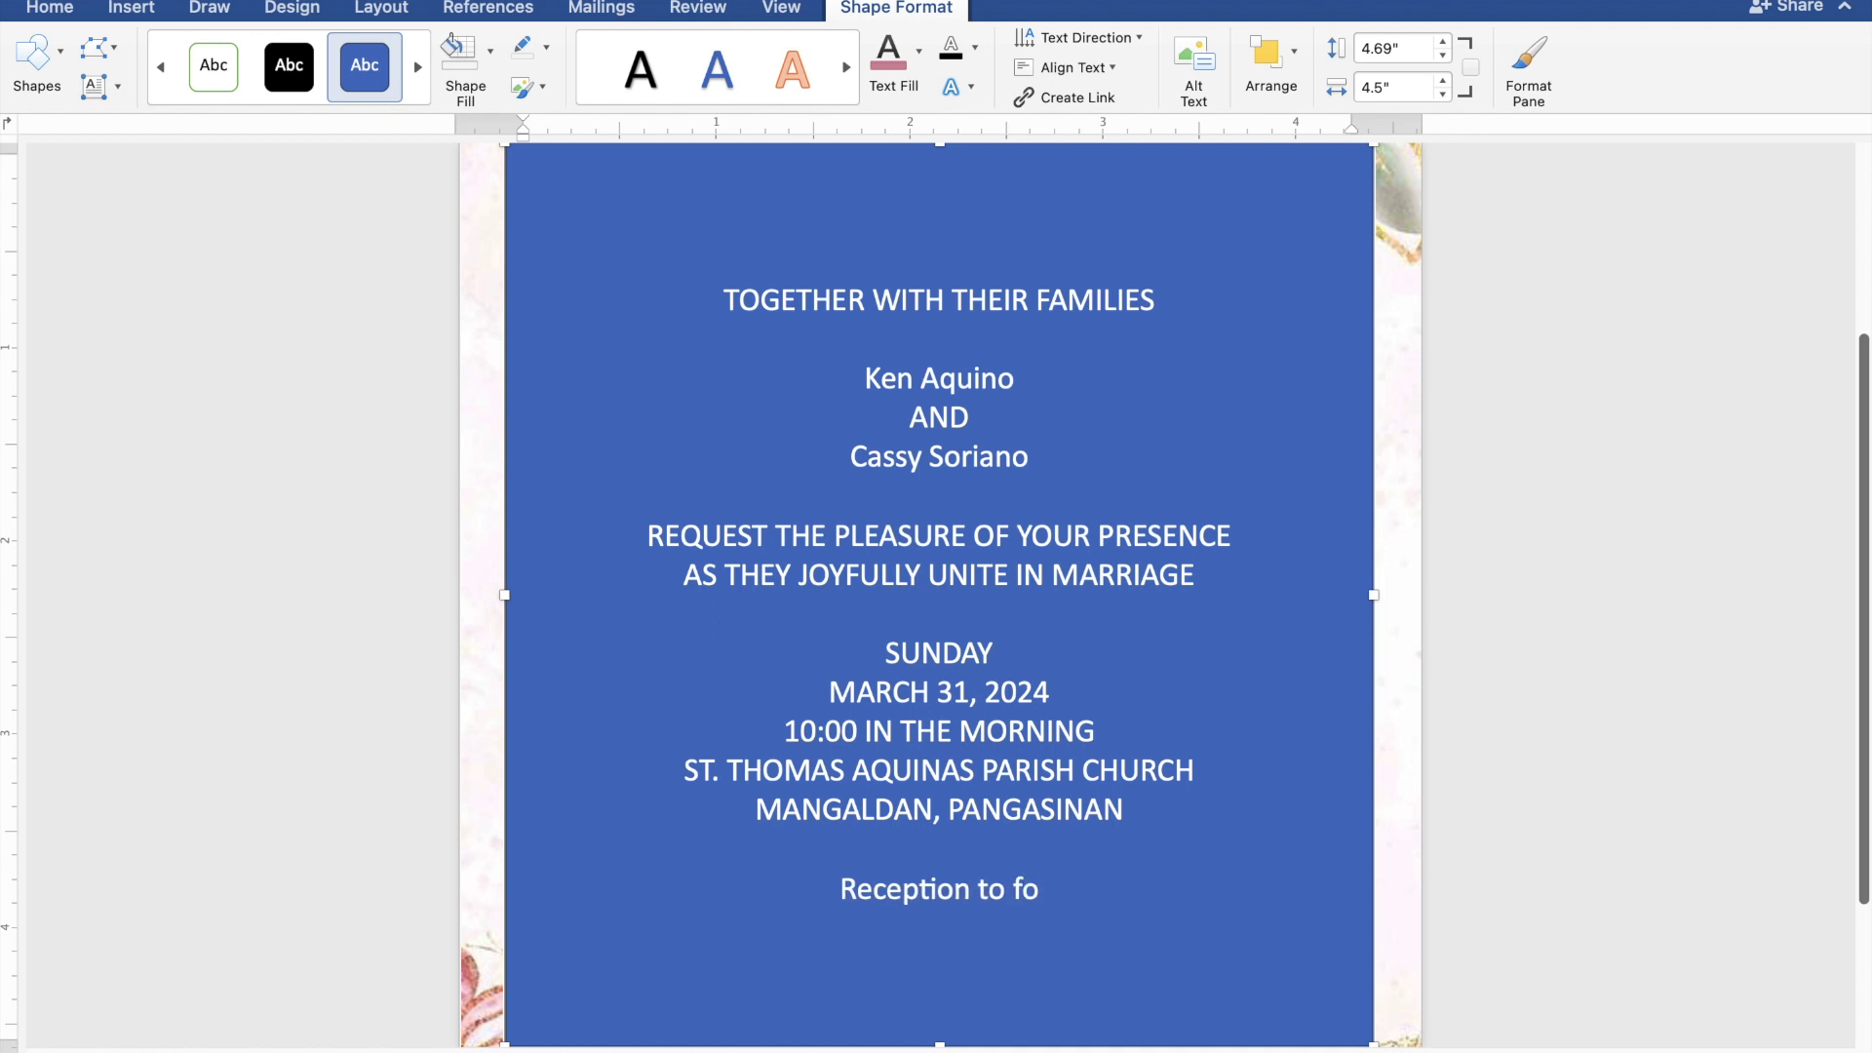
{"action": "type", "text": "llow"}
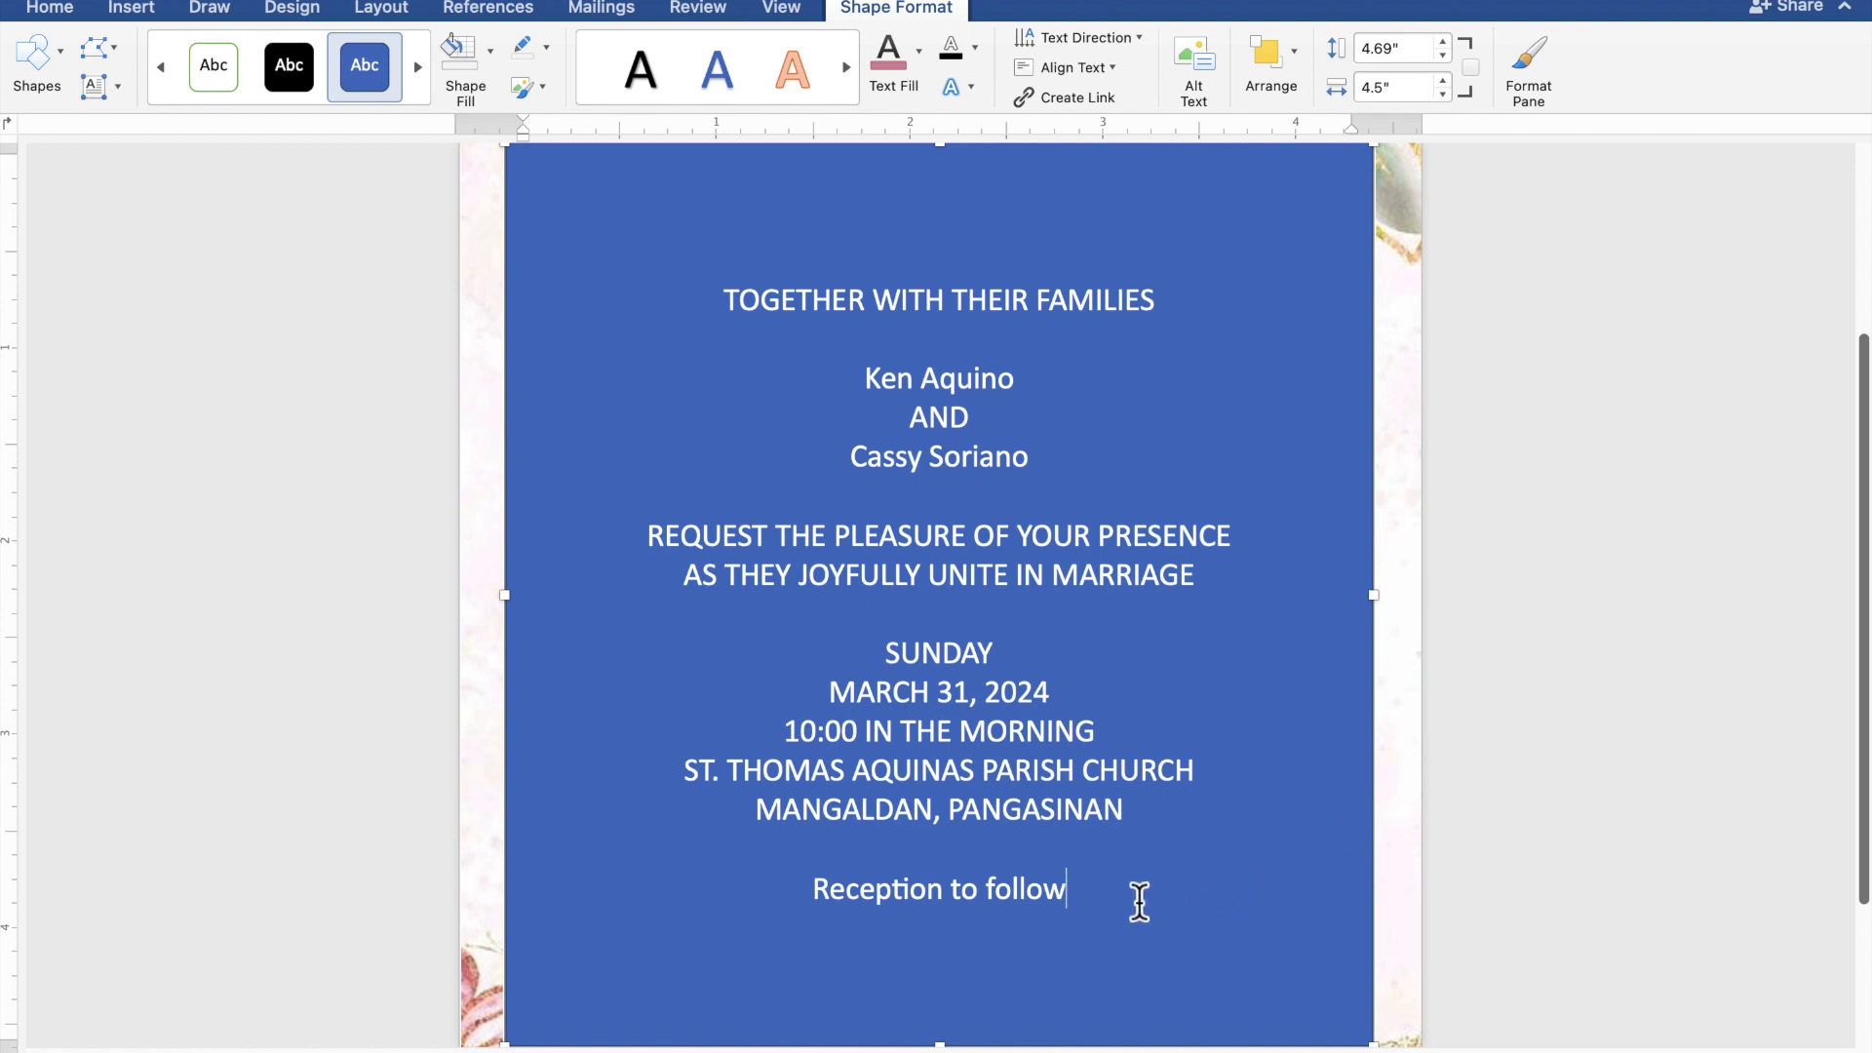
{"action": "left_click_drag", "start_coordinate": [1112, 894], "coordinate": [711, 305]}
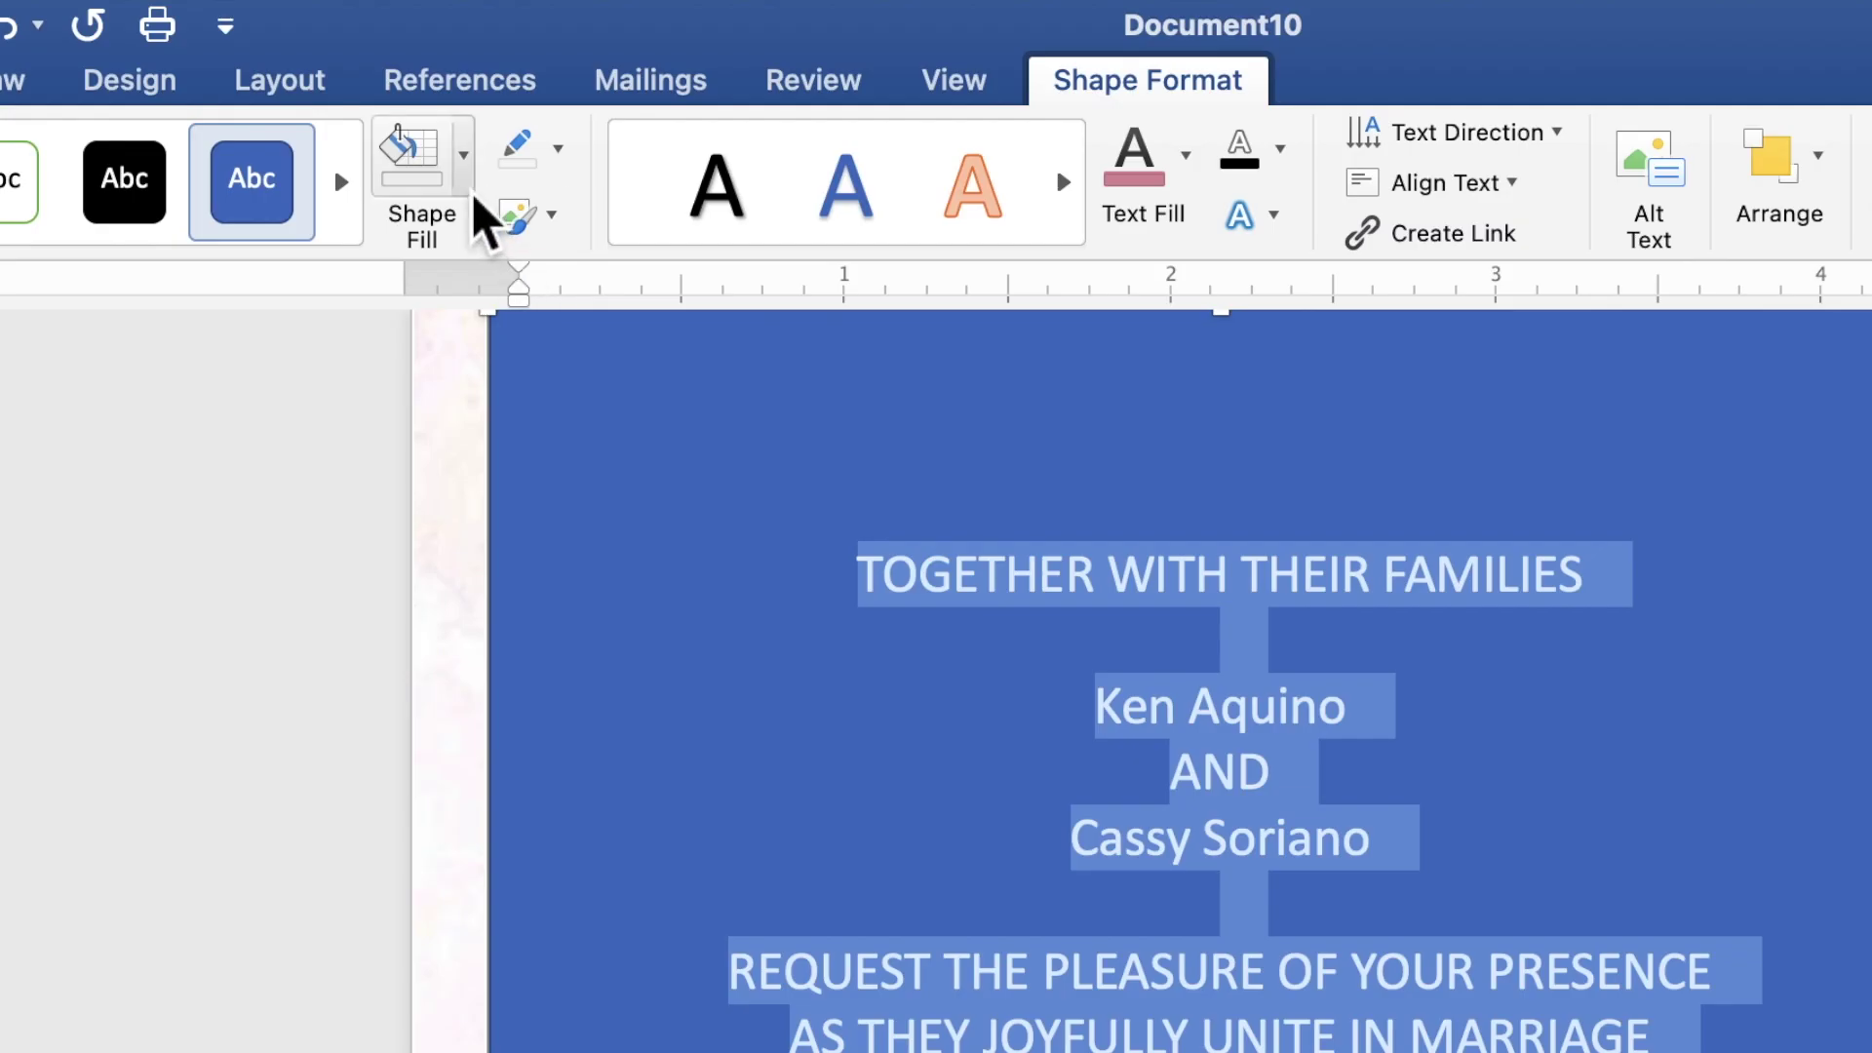
Step: Remove the text box's blue fill and outline, and colour its wording with the first Recent Colors pink
{"action": "left_click", "coordinate": [465, 186]}
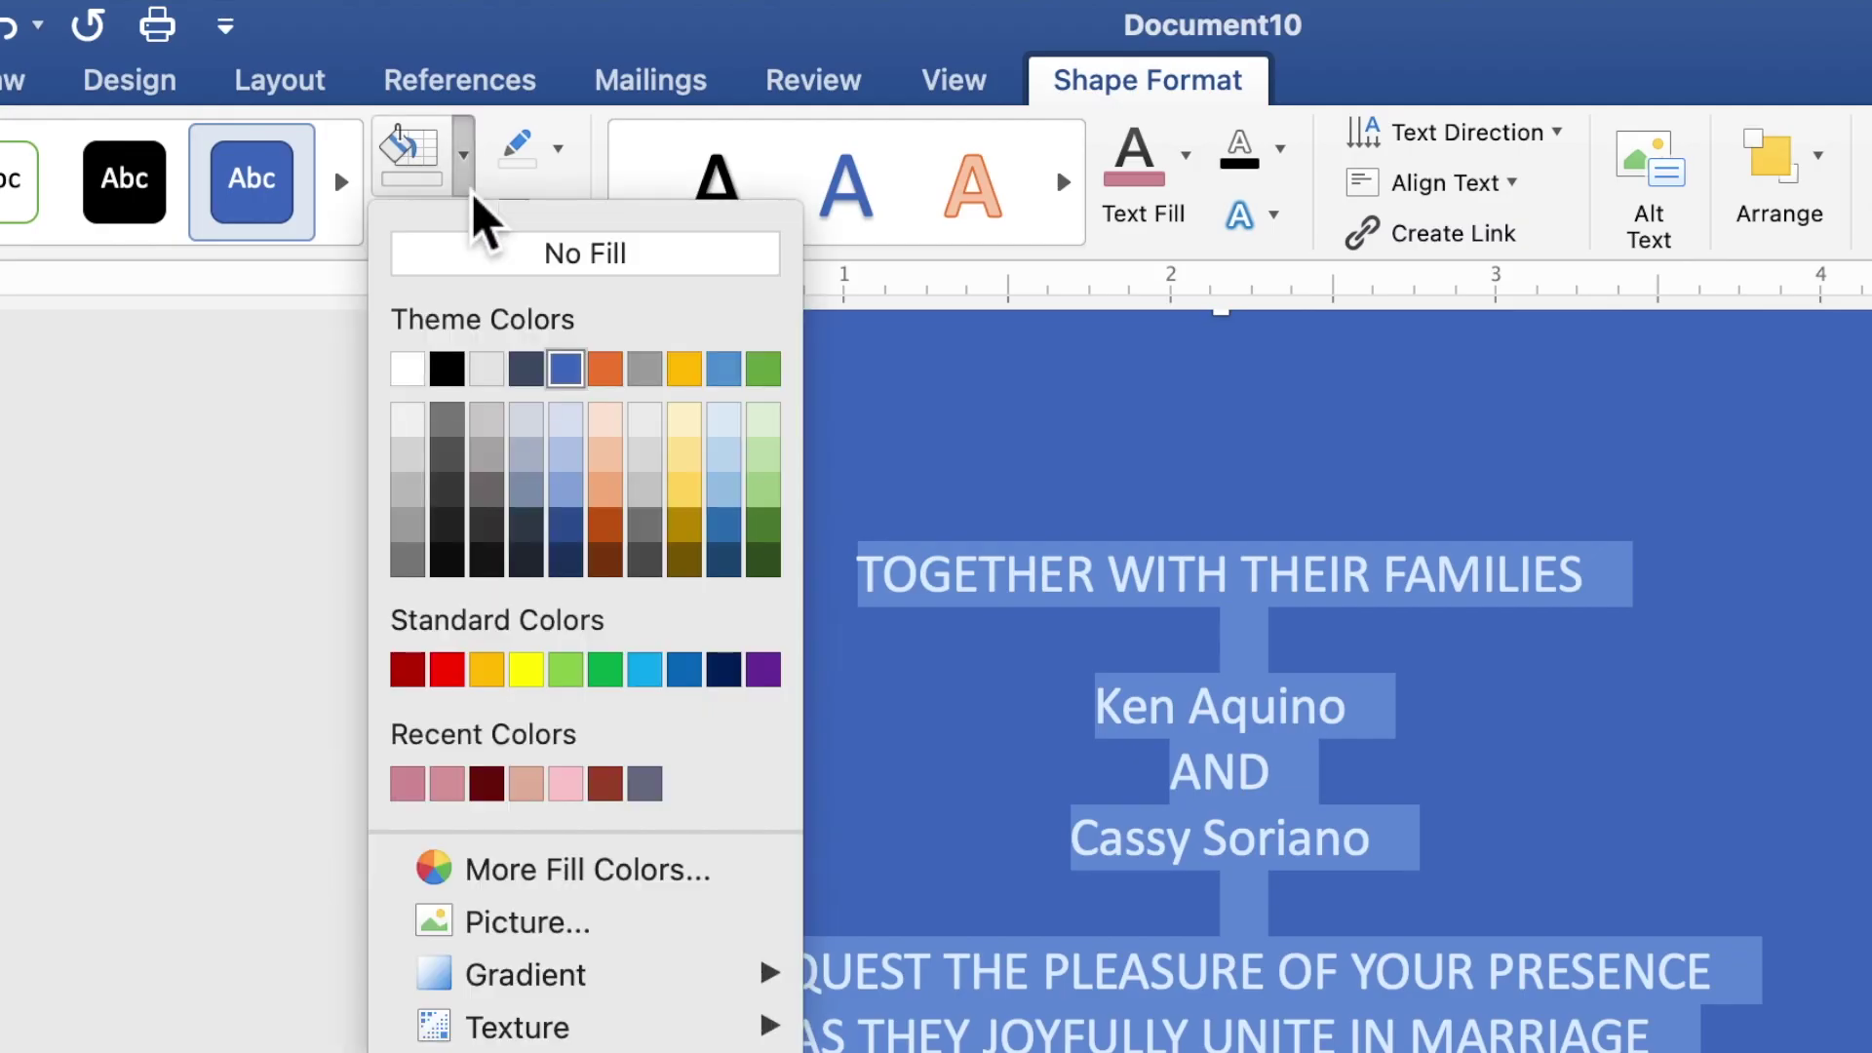
{"action": "left_click", "coordinate": [475, 256]}
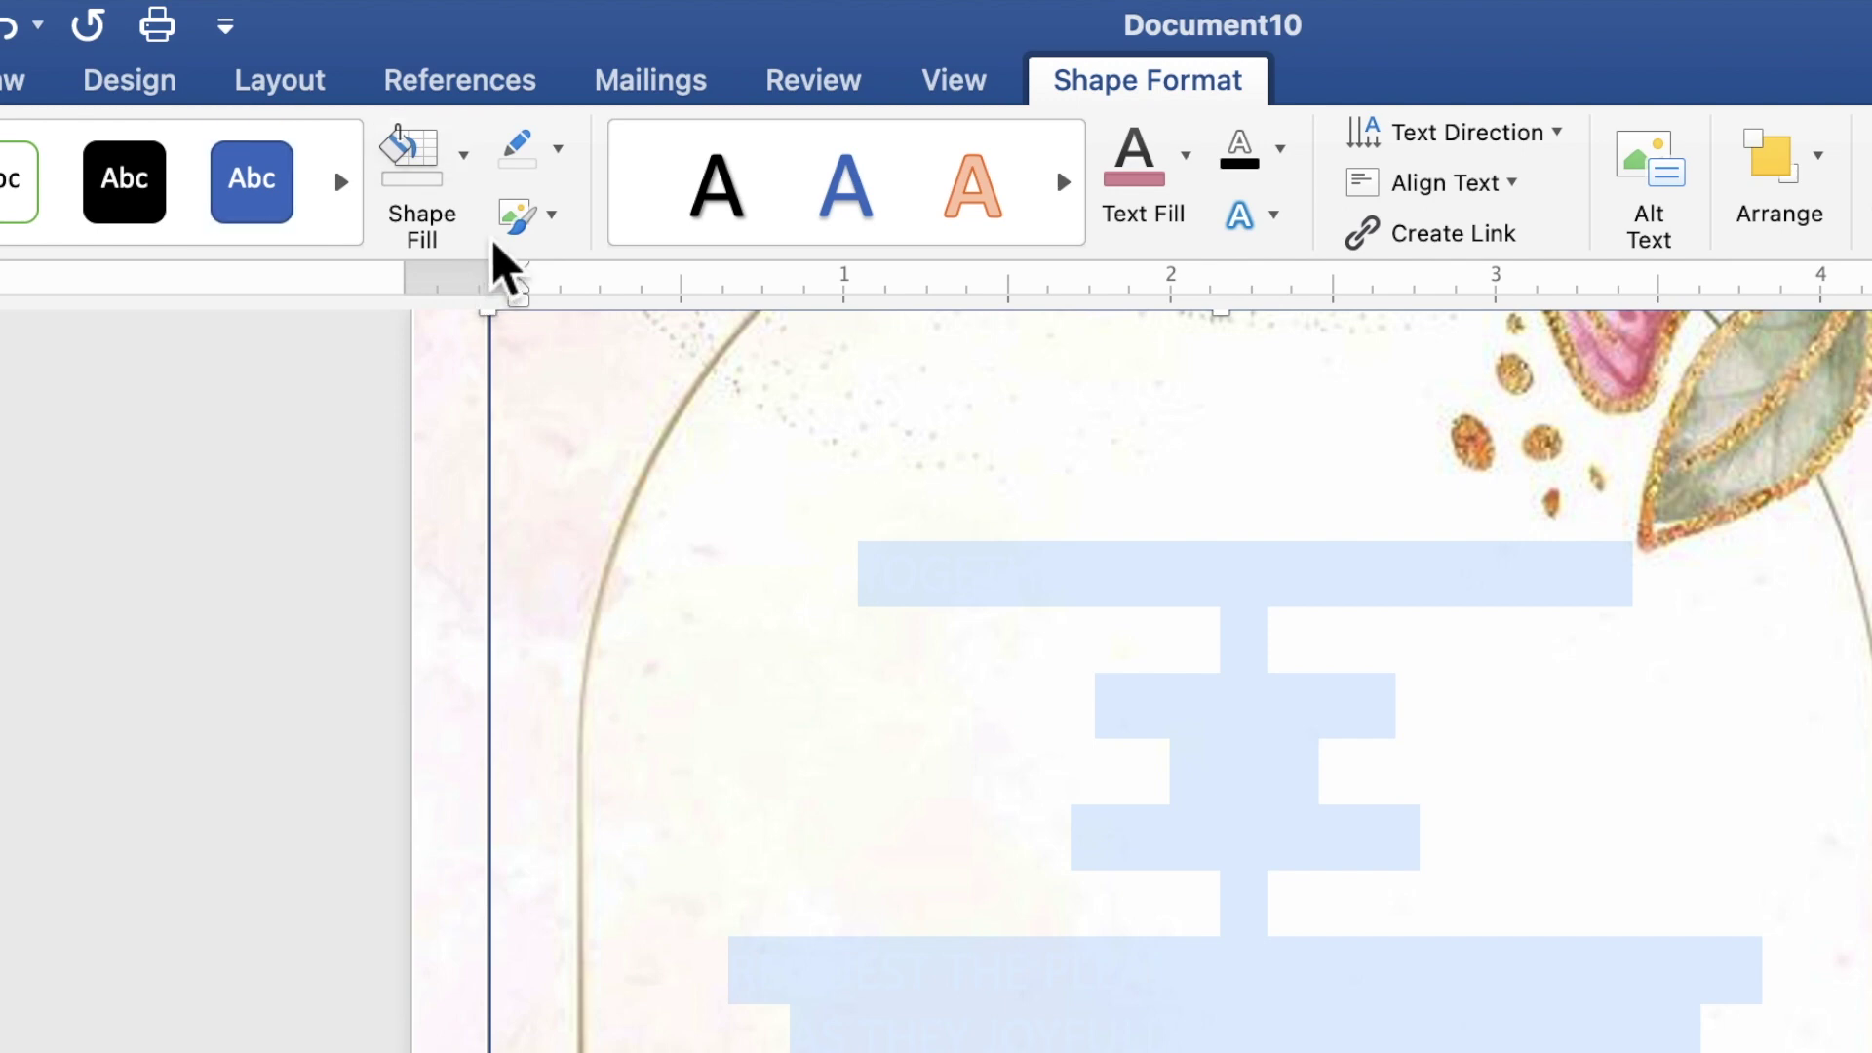
{"action": "left_click", "coordinate": [570, 162]}
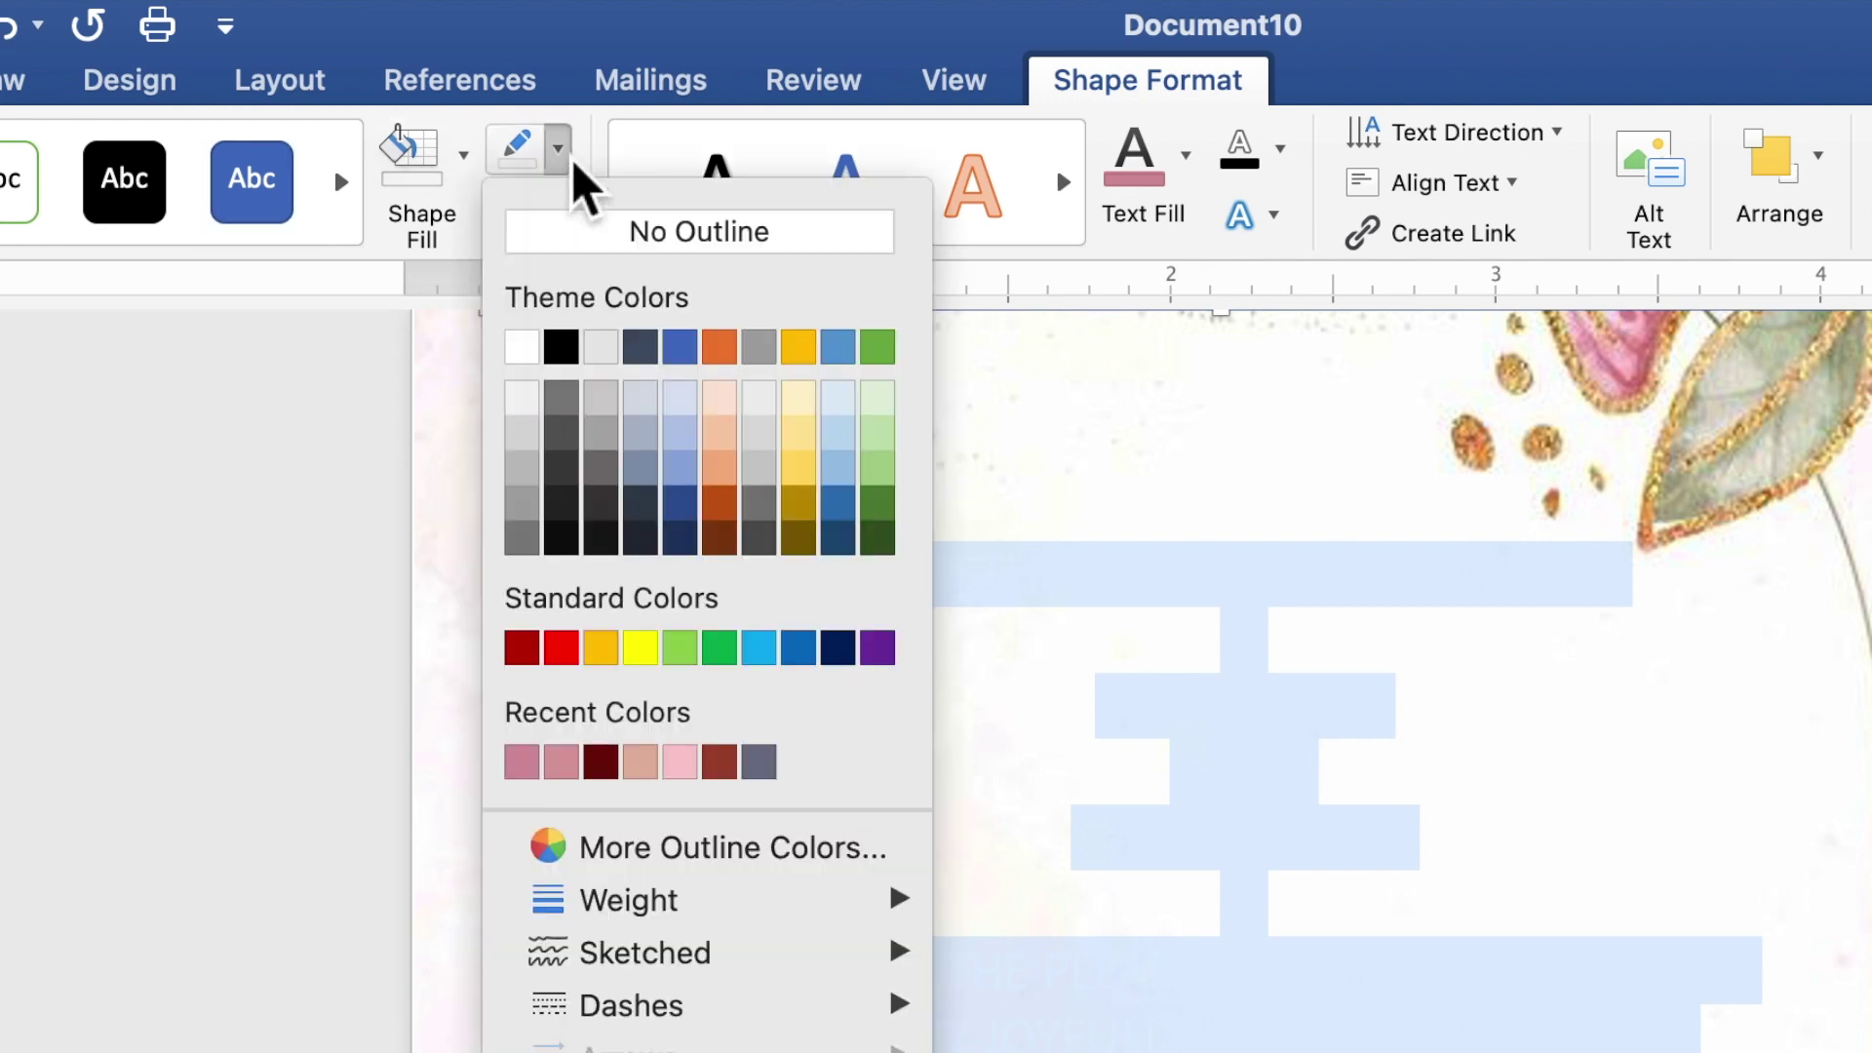
{"action": "left_click", "coordinate": [583, 243]}
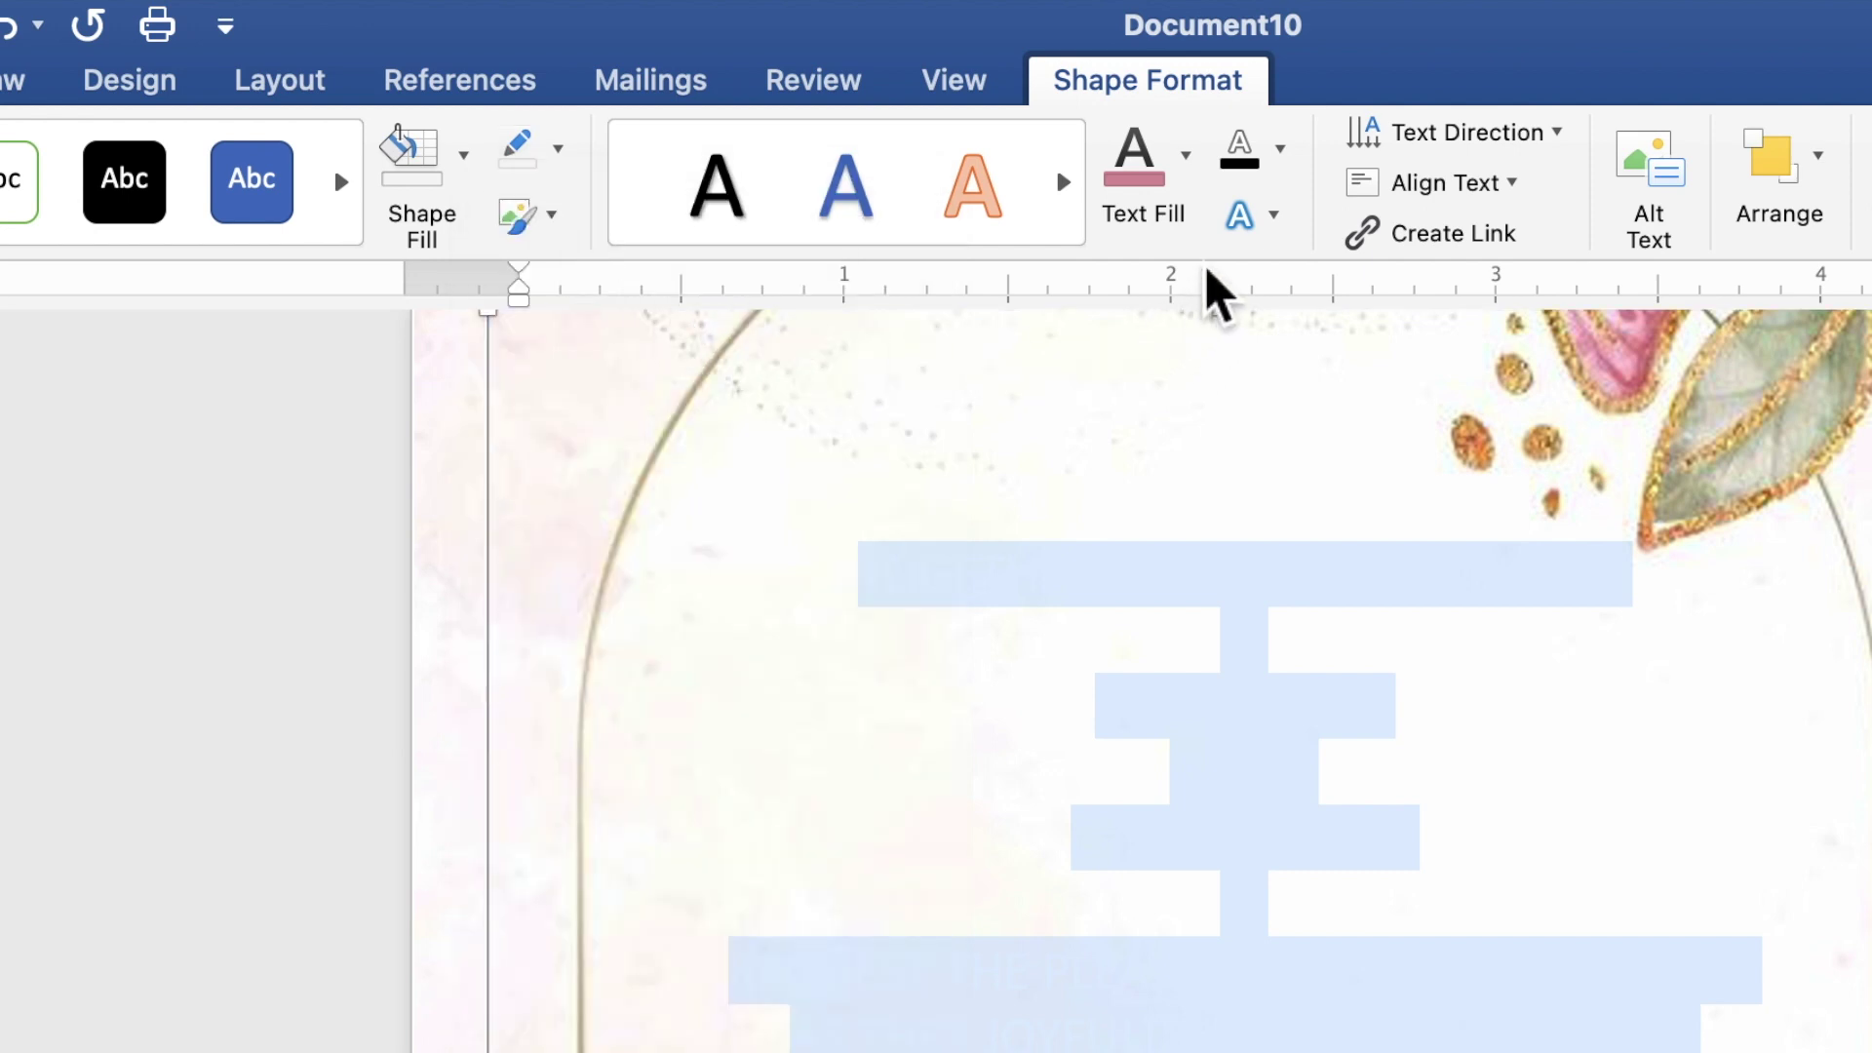
{"action": "left_click", "coordinate": [1188, 176]}
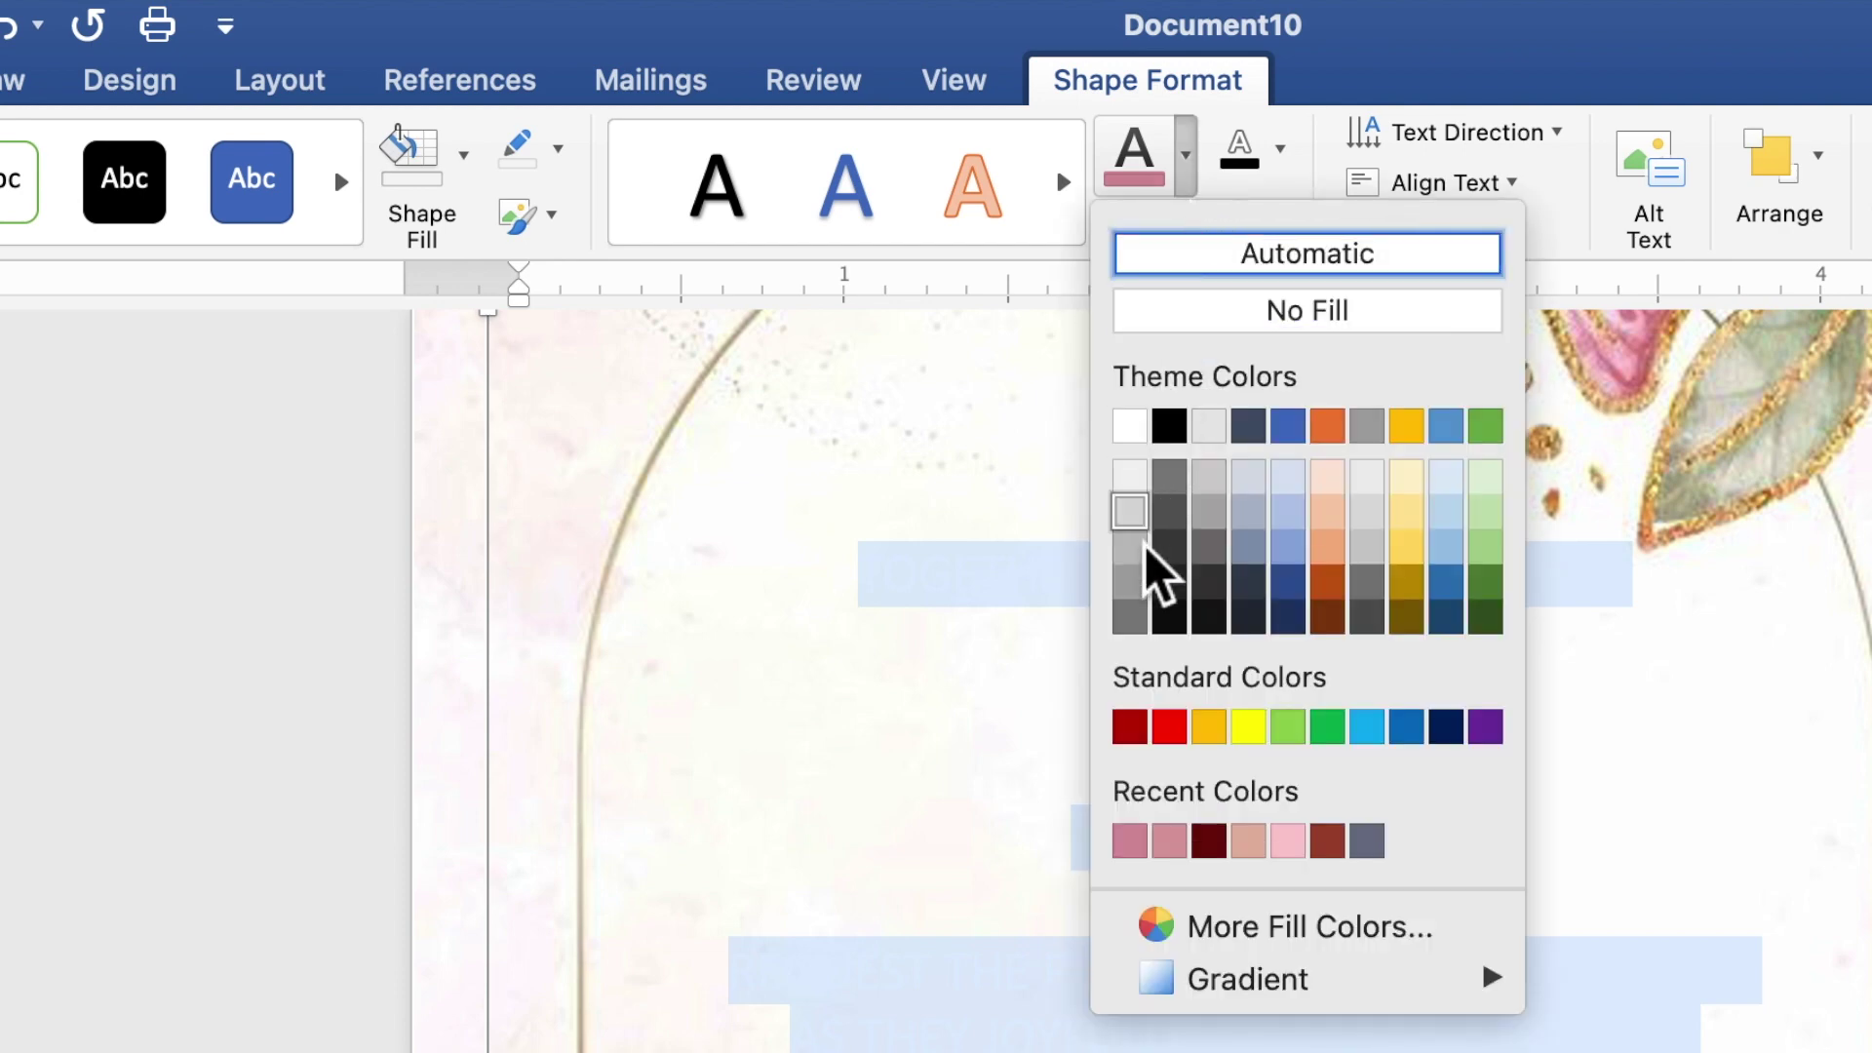
{"action": "left_click", "coordinate": [1133, 849]}
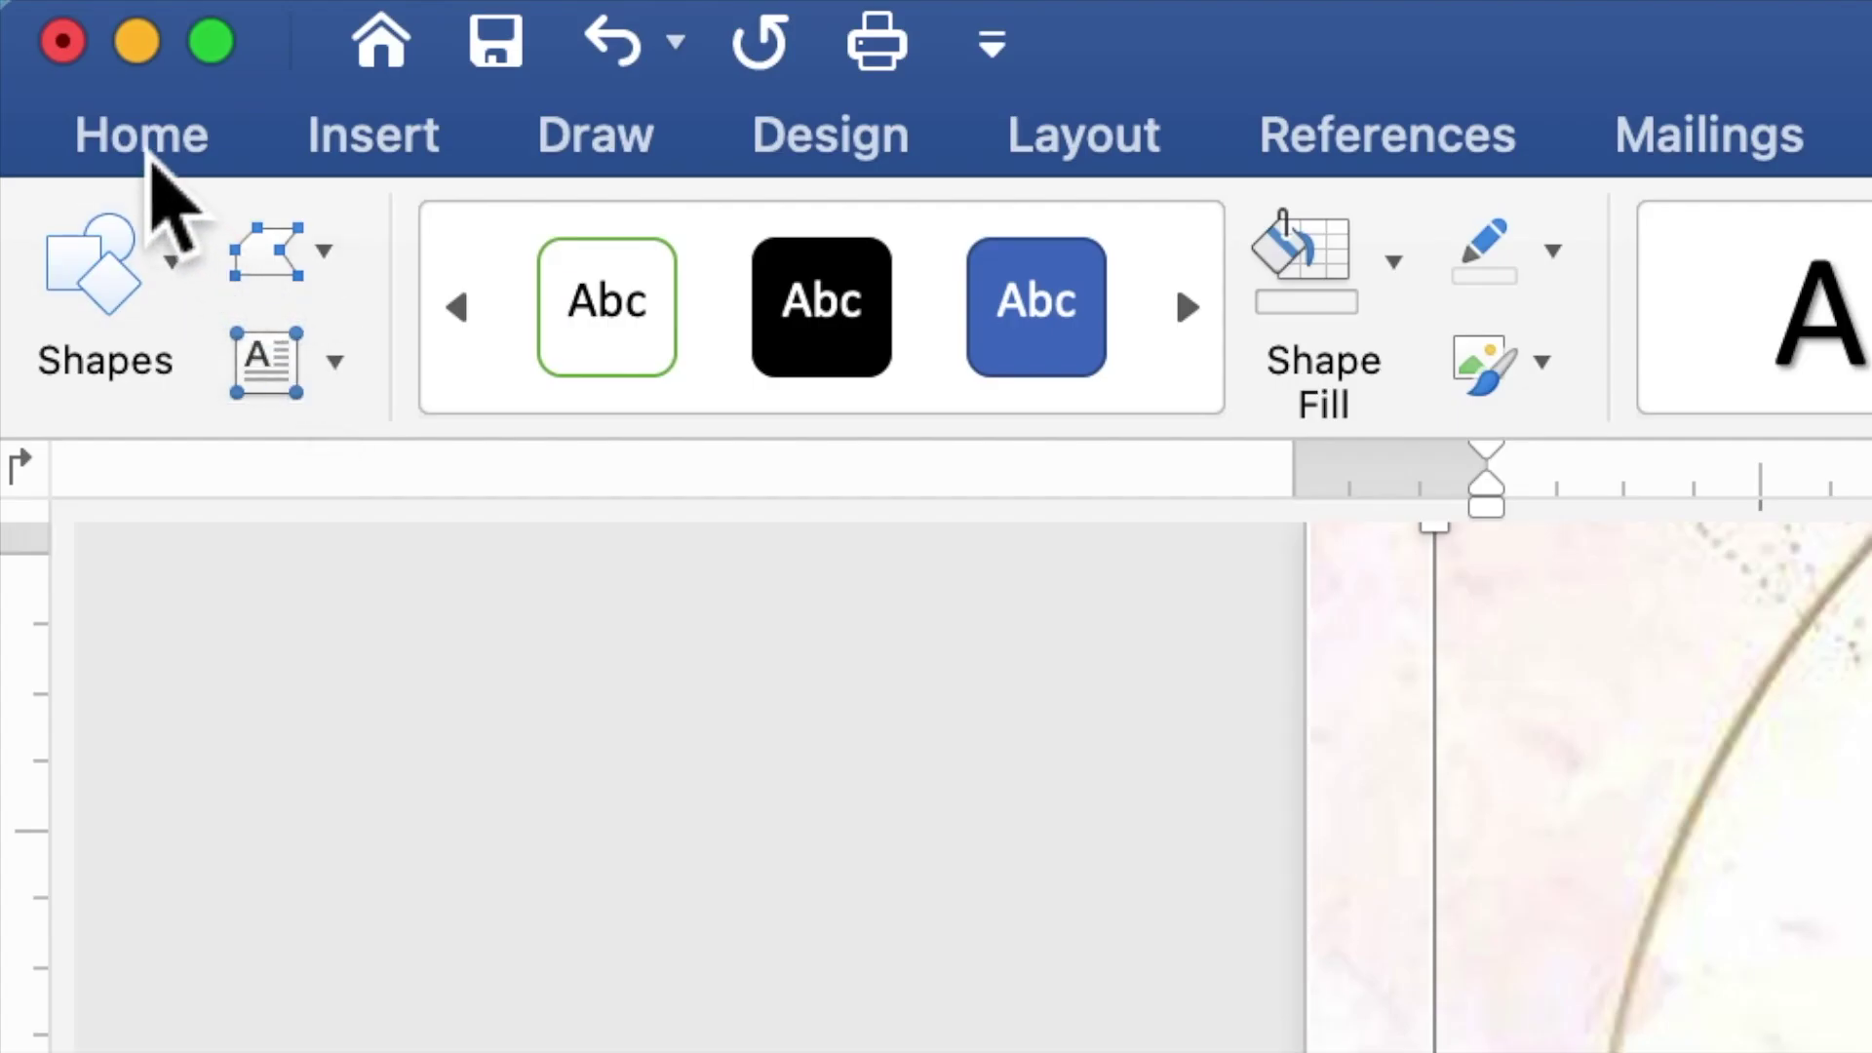
Step: Change the invitation wording from size 12 to Times New Roman at size 10
{"action": "left_click", "coordinate": [149, 156]}
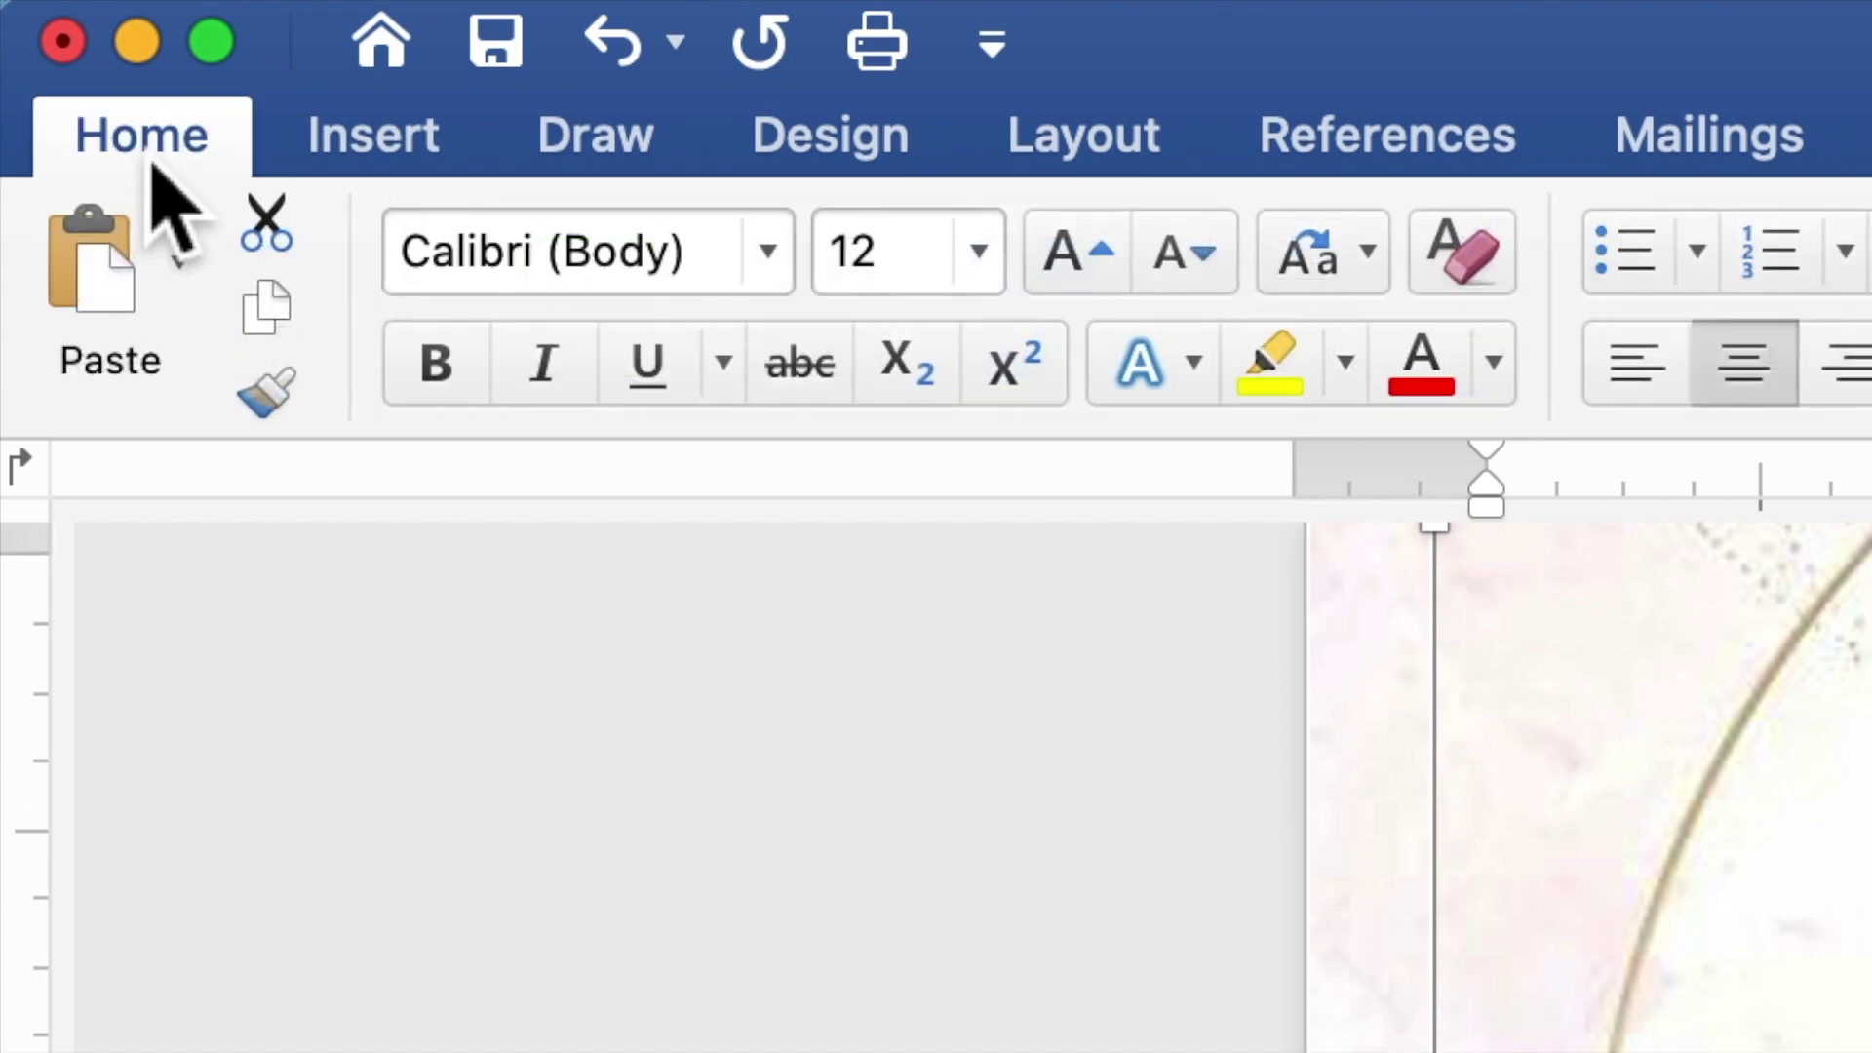
{"action": "left_click", "coordinate": [780, 278]}
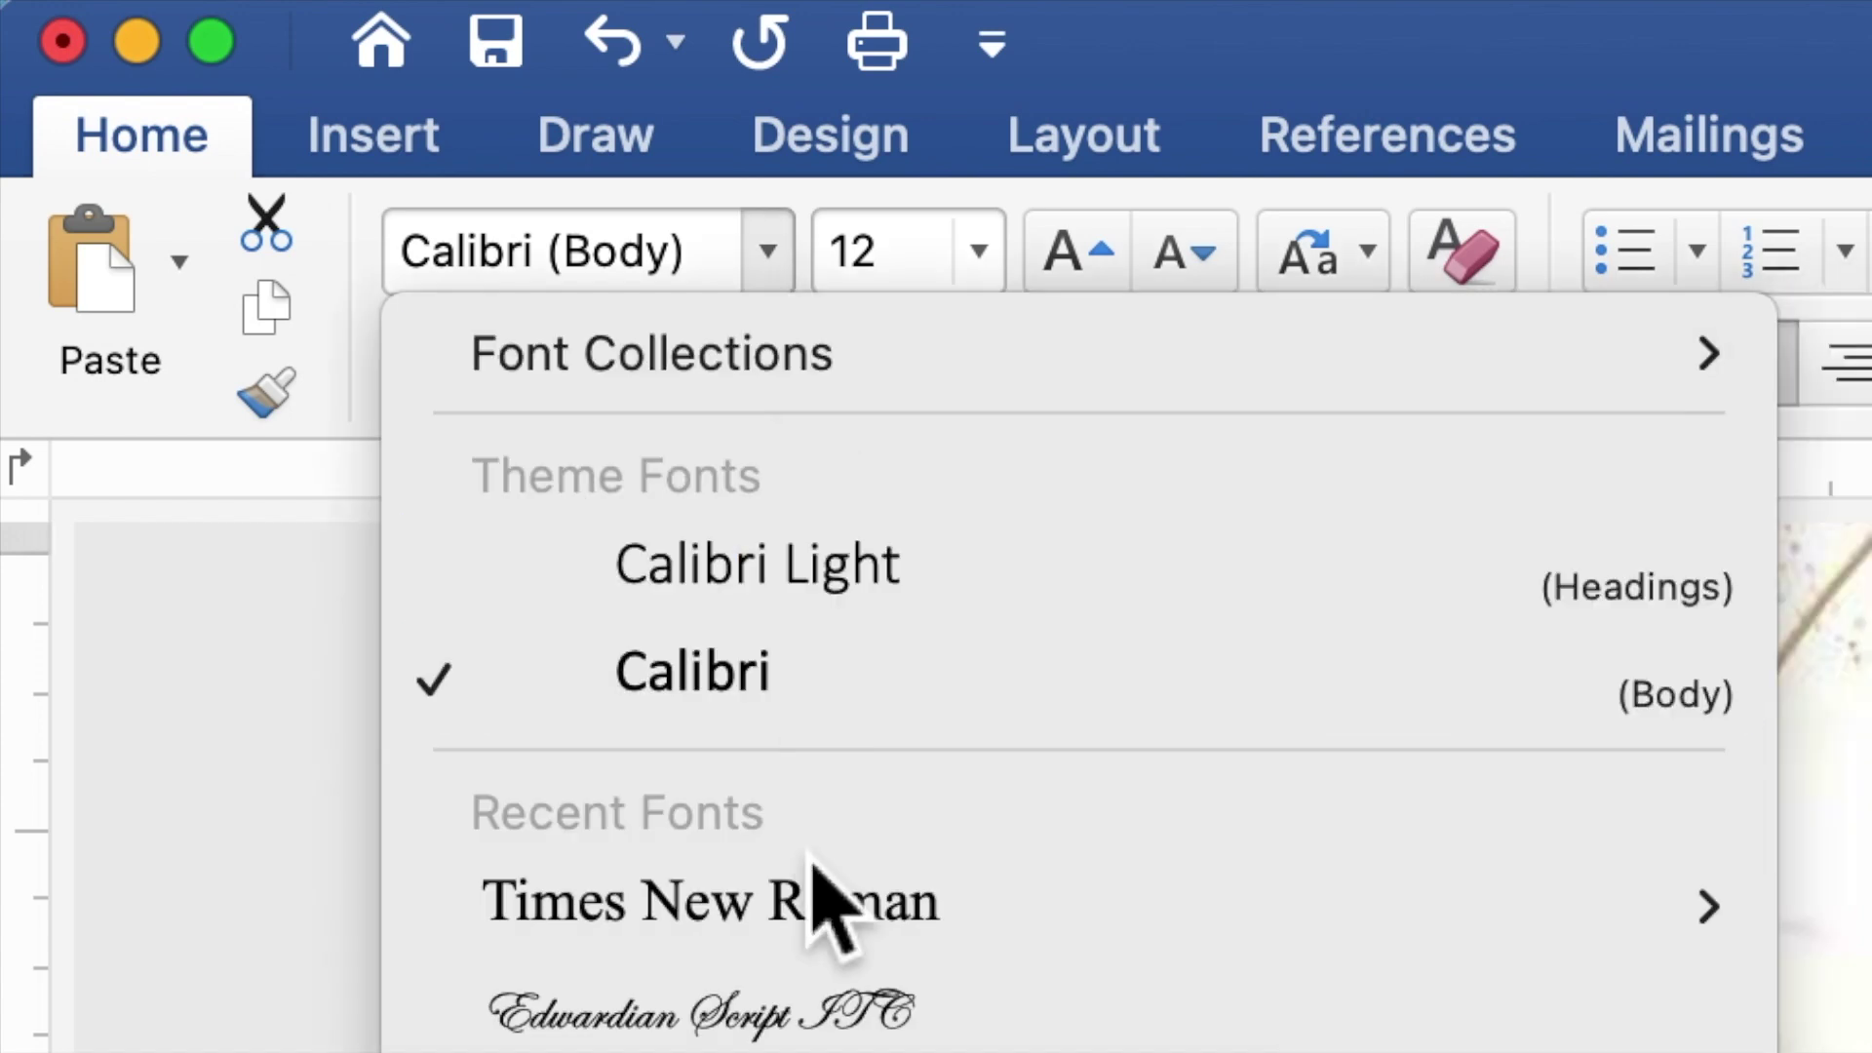
{"action": "left_click", "coordinate": [814, 902]}
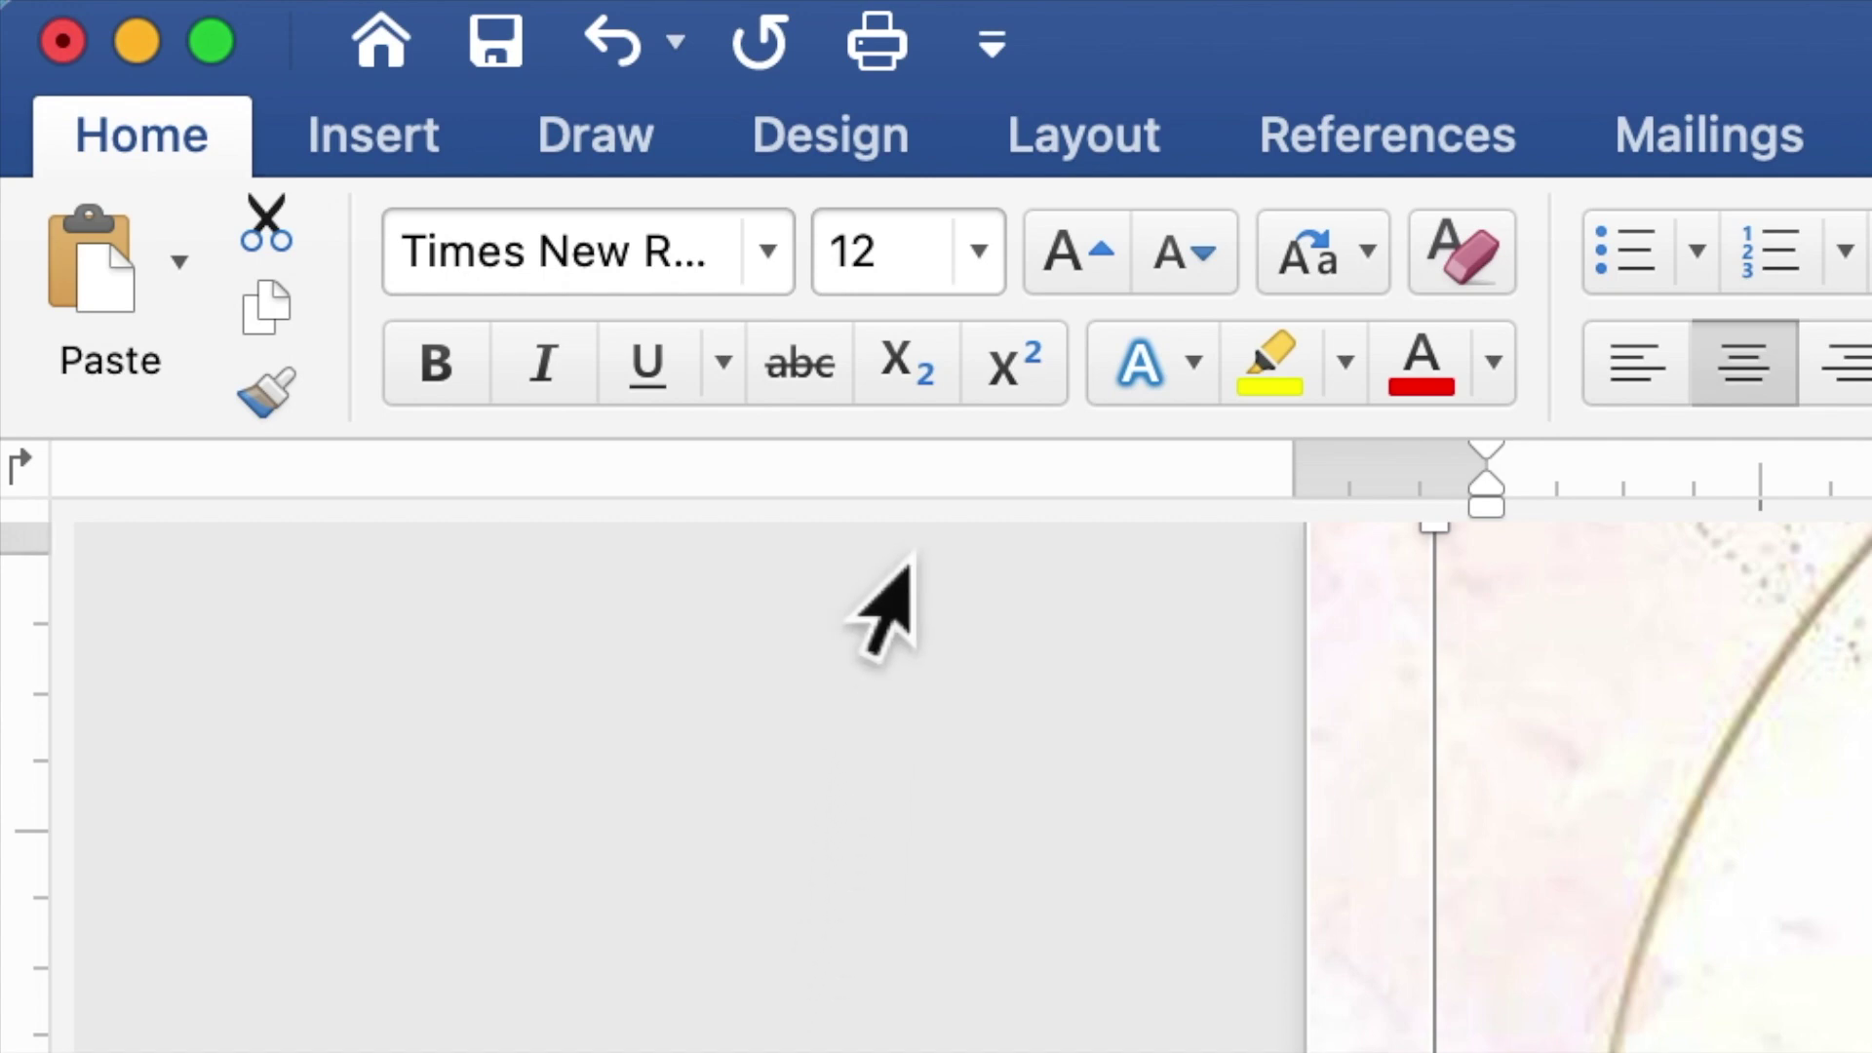
{"action": "left_click", "coordinate": [917, 283]}
{"action": "left_click_drag", "start_coordinate": [917, 282], "coordinate": [842, 292]}
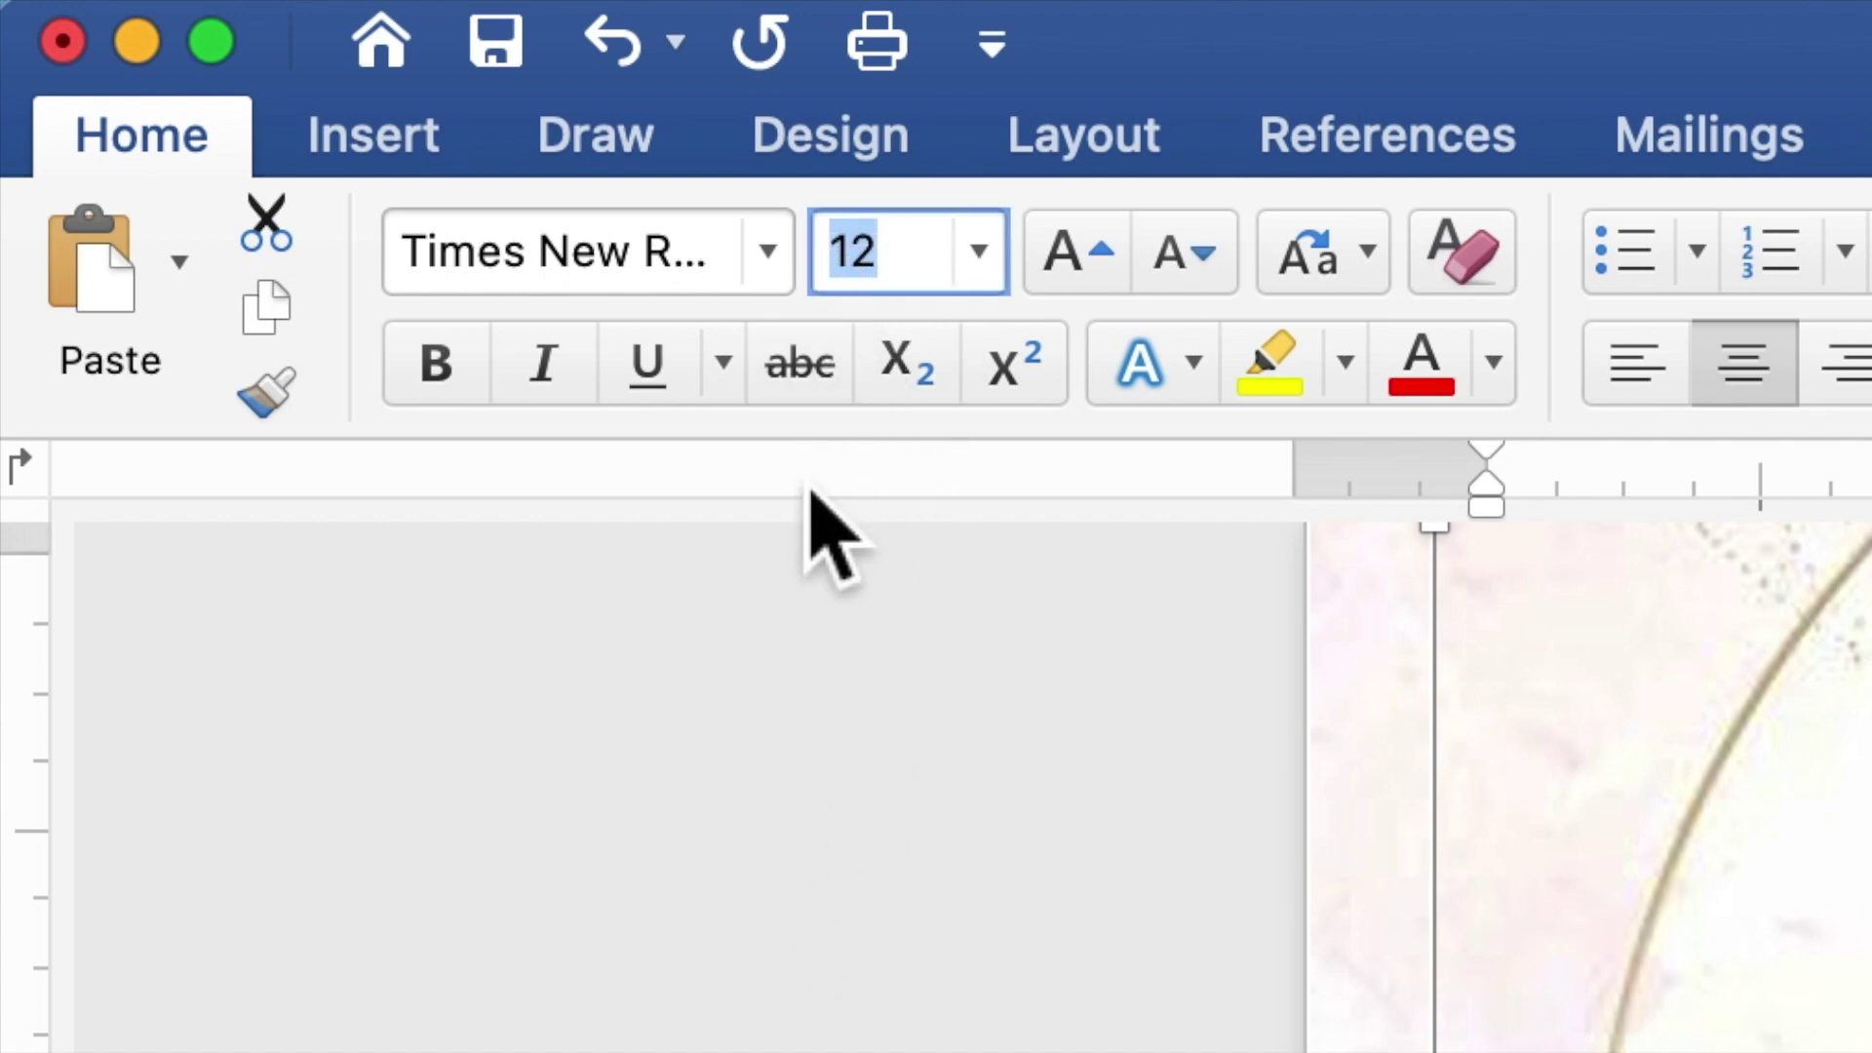
{"action": "type", "text": "1"}
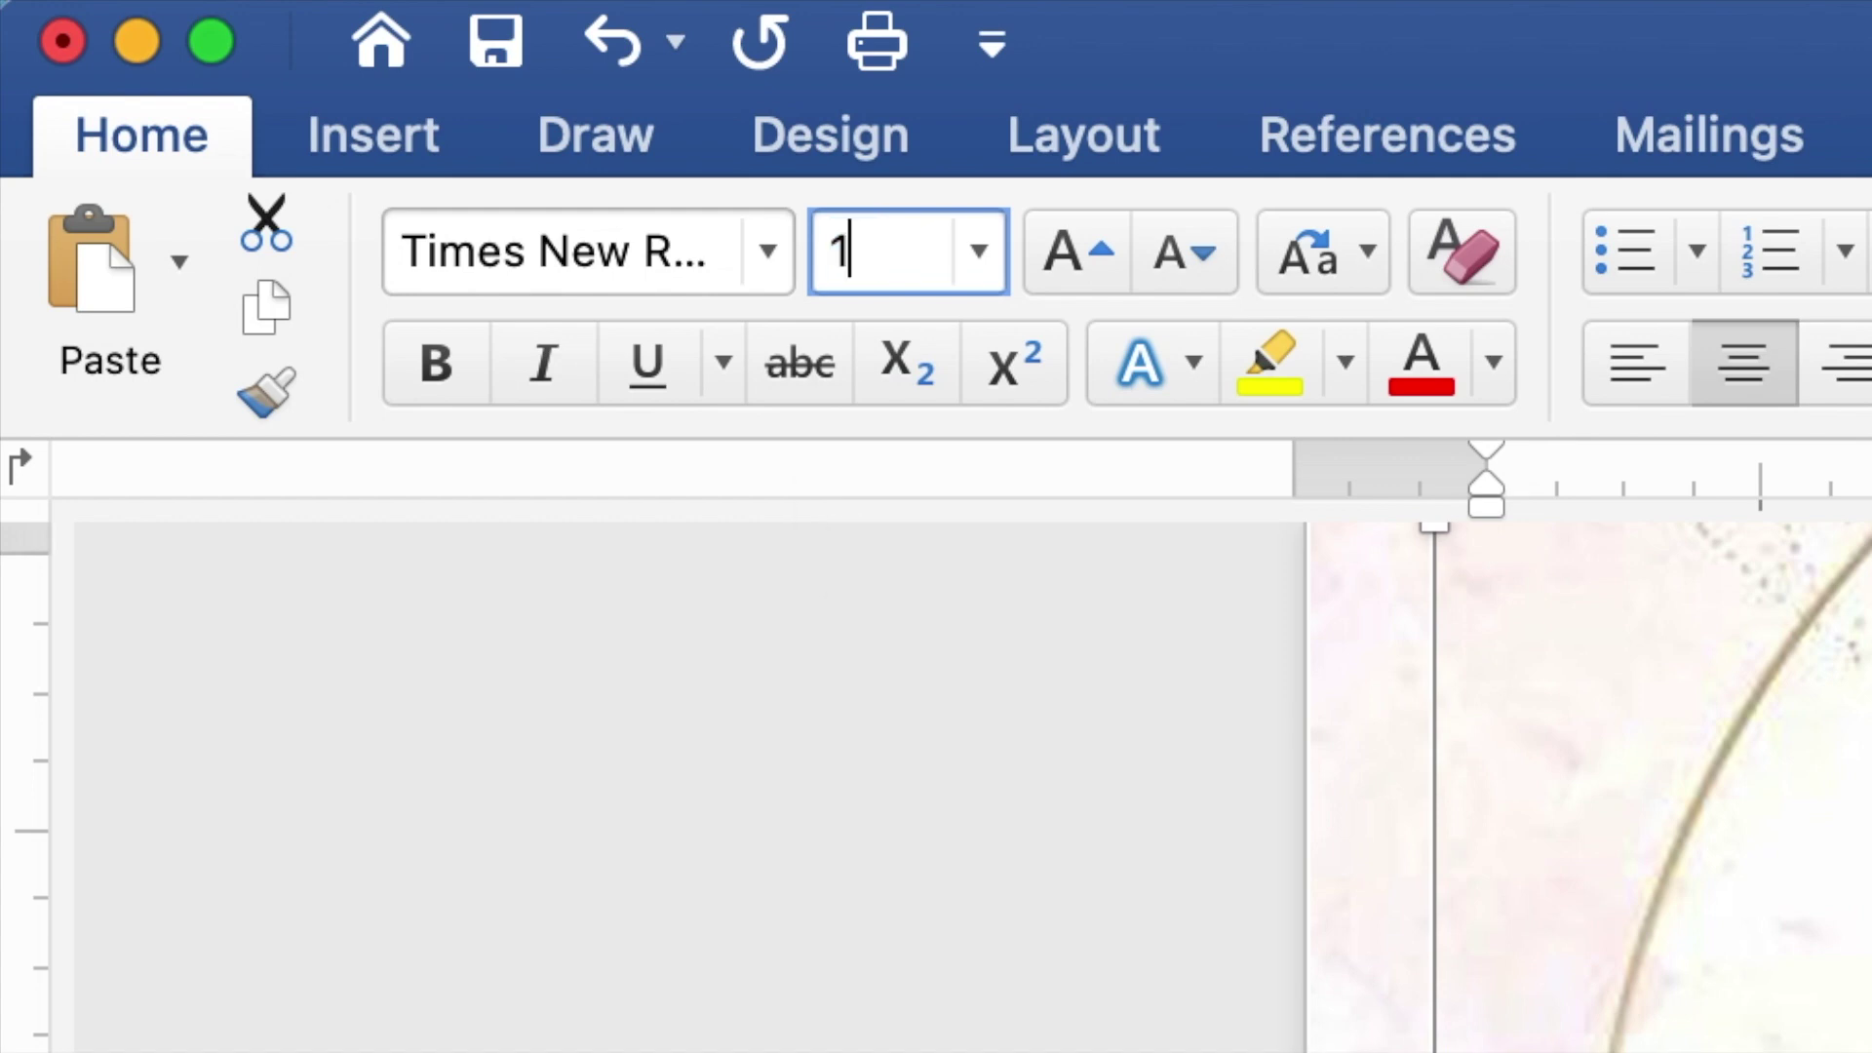
{"action": "type", "text": "0"}
{"action": "key", "text": "Return"}
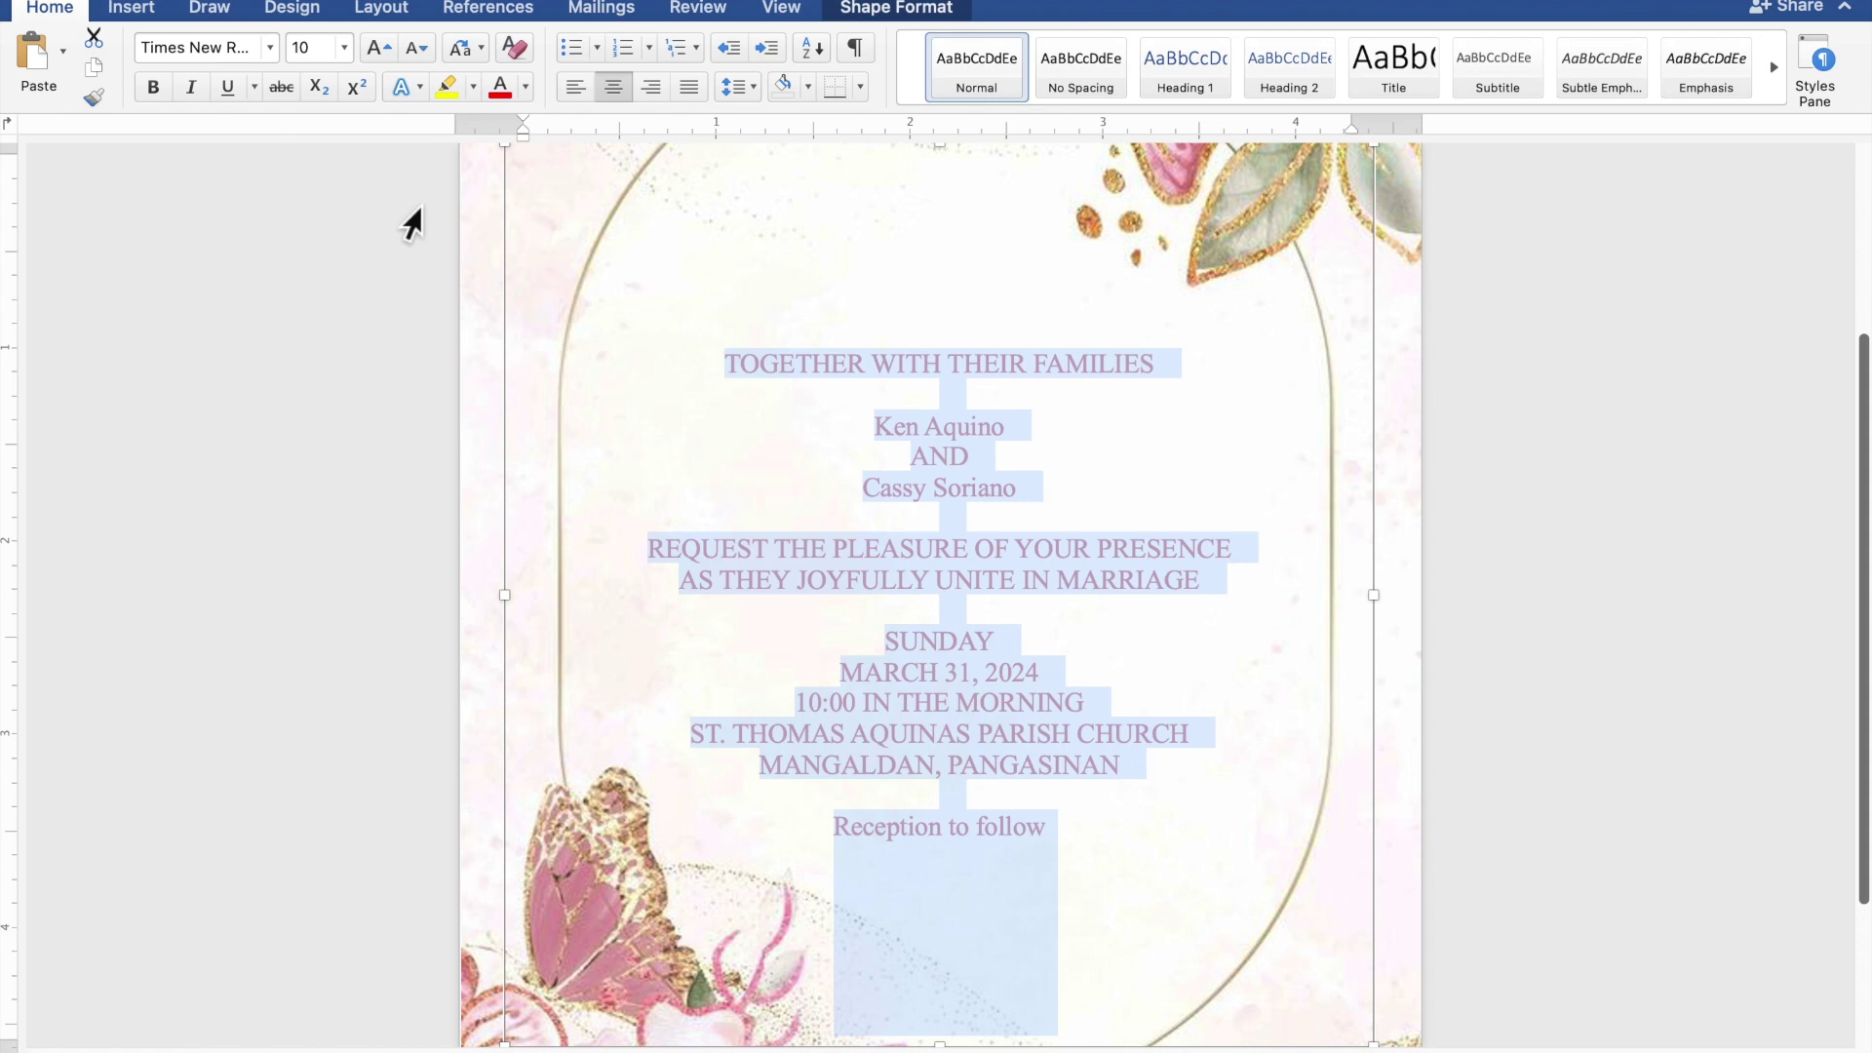
Step: Set both name lines and 'Reception to follow' to Edwardian Script ITC at size 20, then reselect the names
{"action": "left_click", "coordinate": [992, 429]}
{"action": "left_click_drag", "start_coordinate": [1005, 429], "coordinate": [897, 430]}
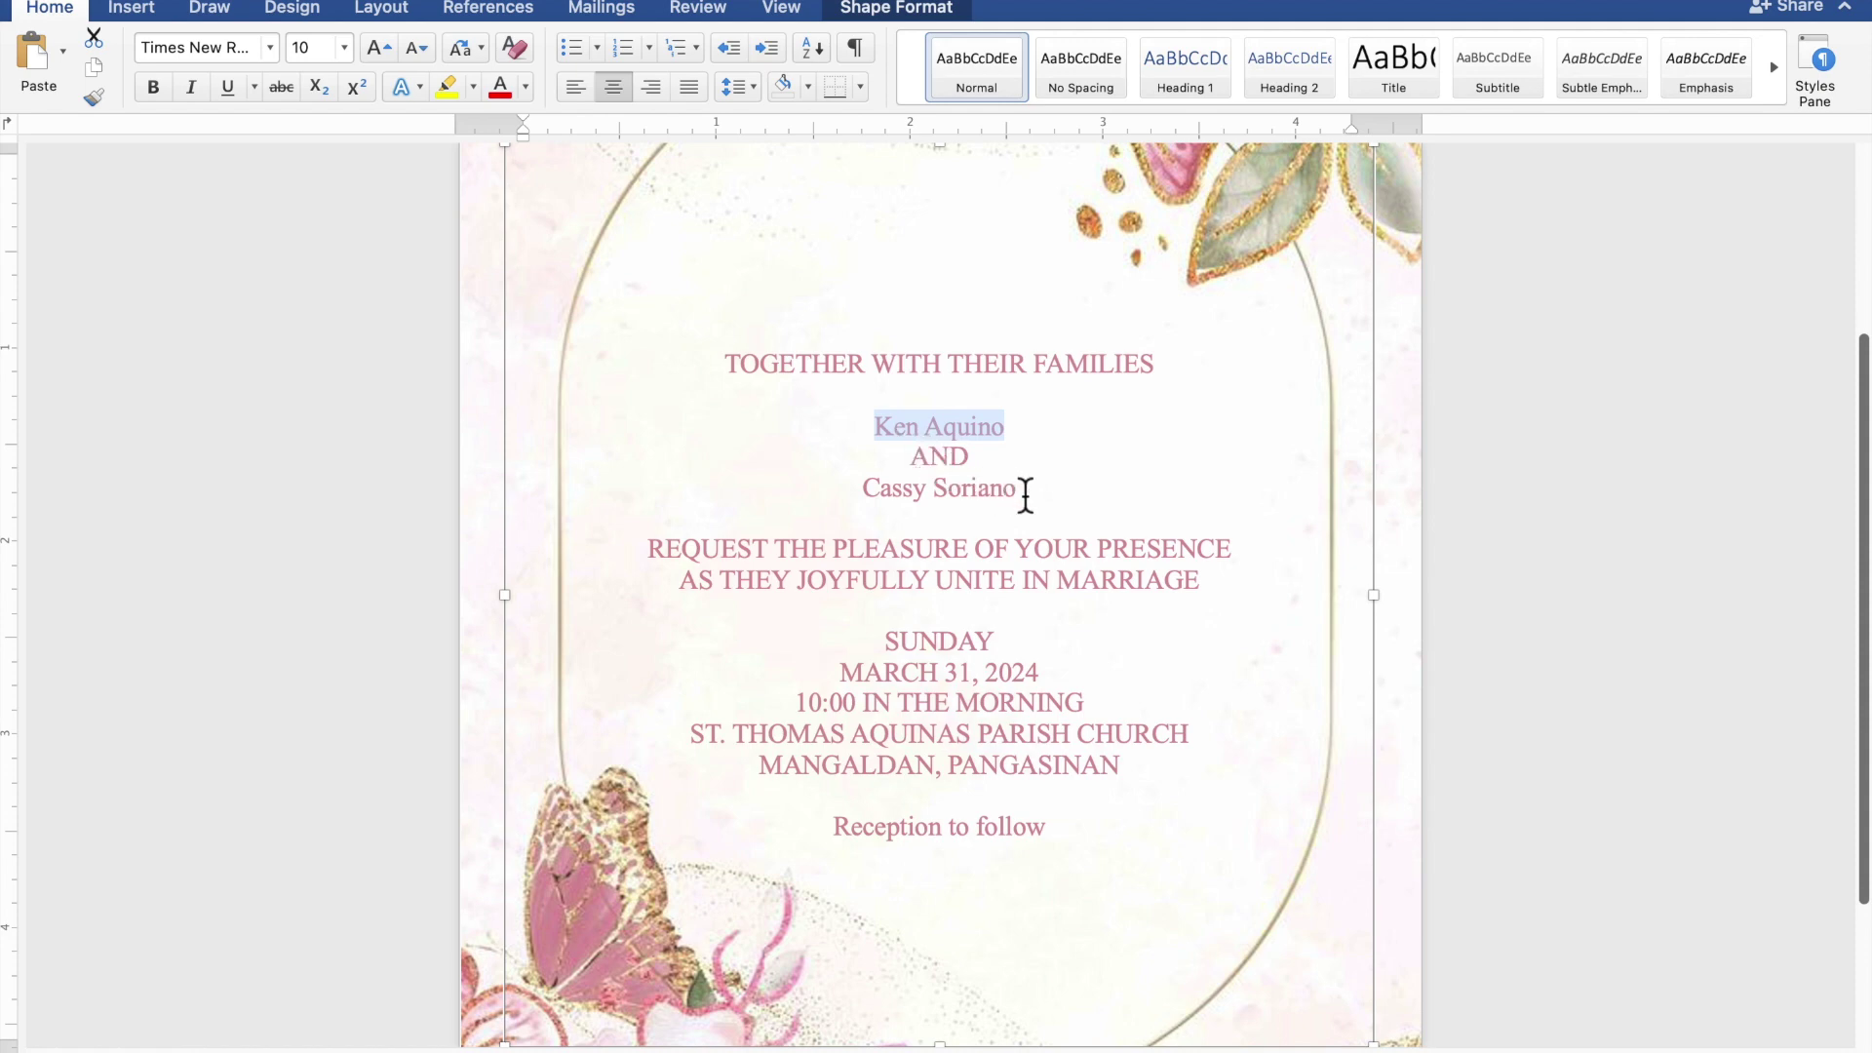
{"action": "left_click_drag", "start_coordinate": [1026, 495], "coordinate": [891, 491]}
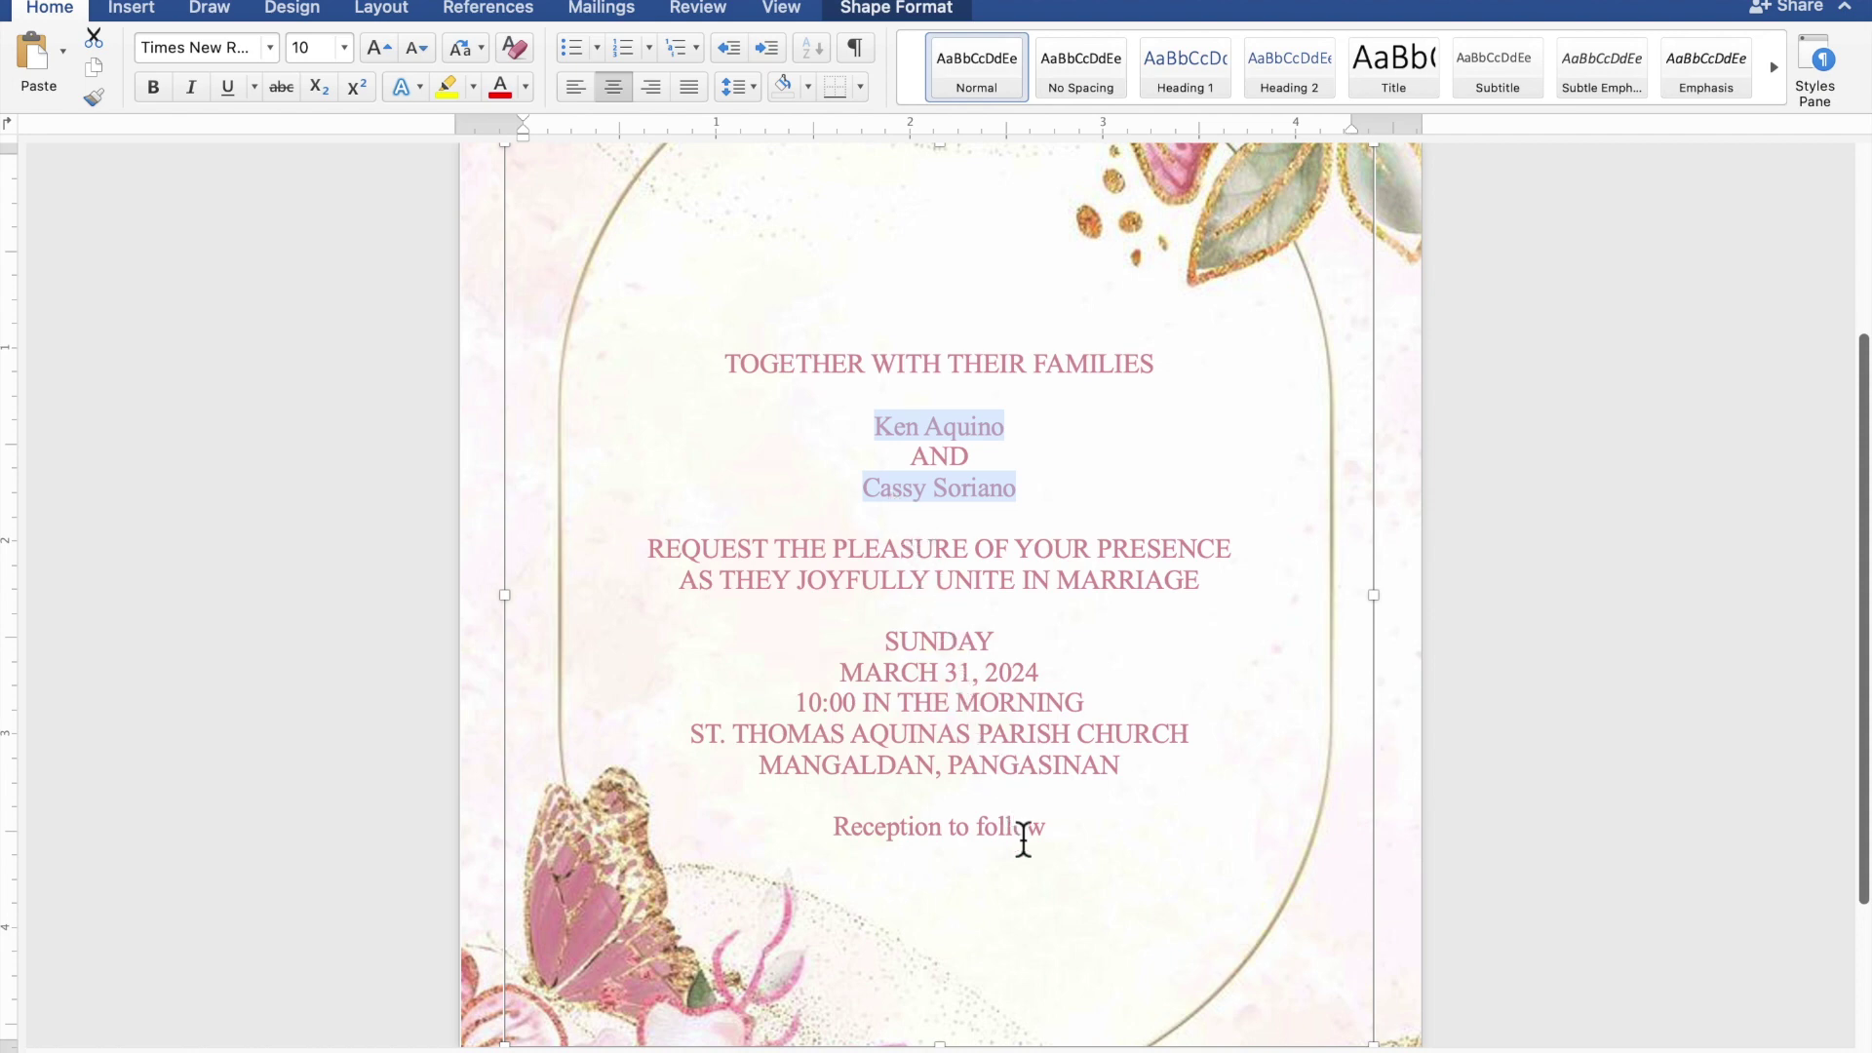
{"action": "left_click_drag", "start_coordinate": [1052, 841], "coordinate": [914, 837]}
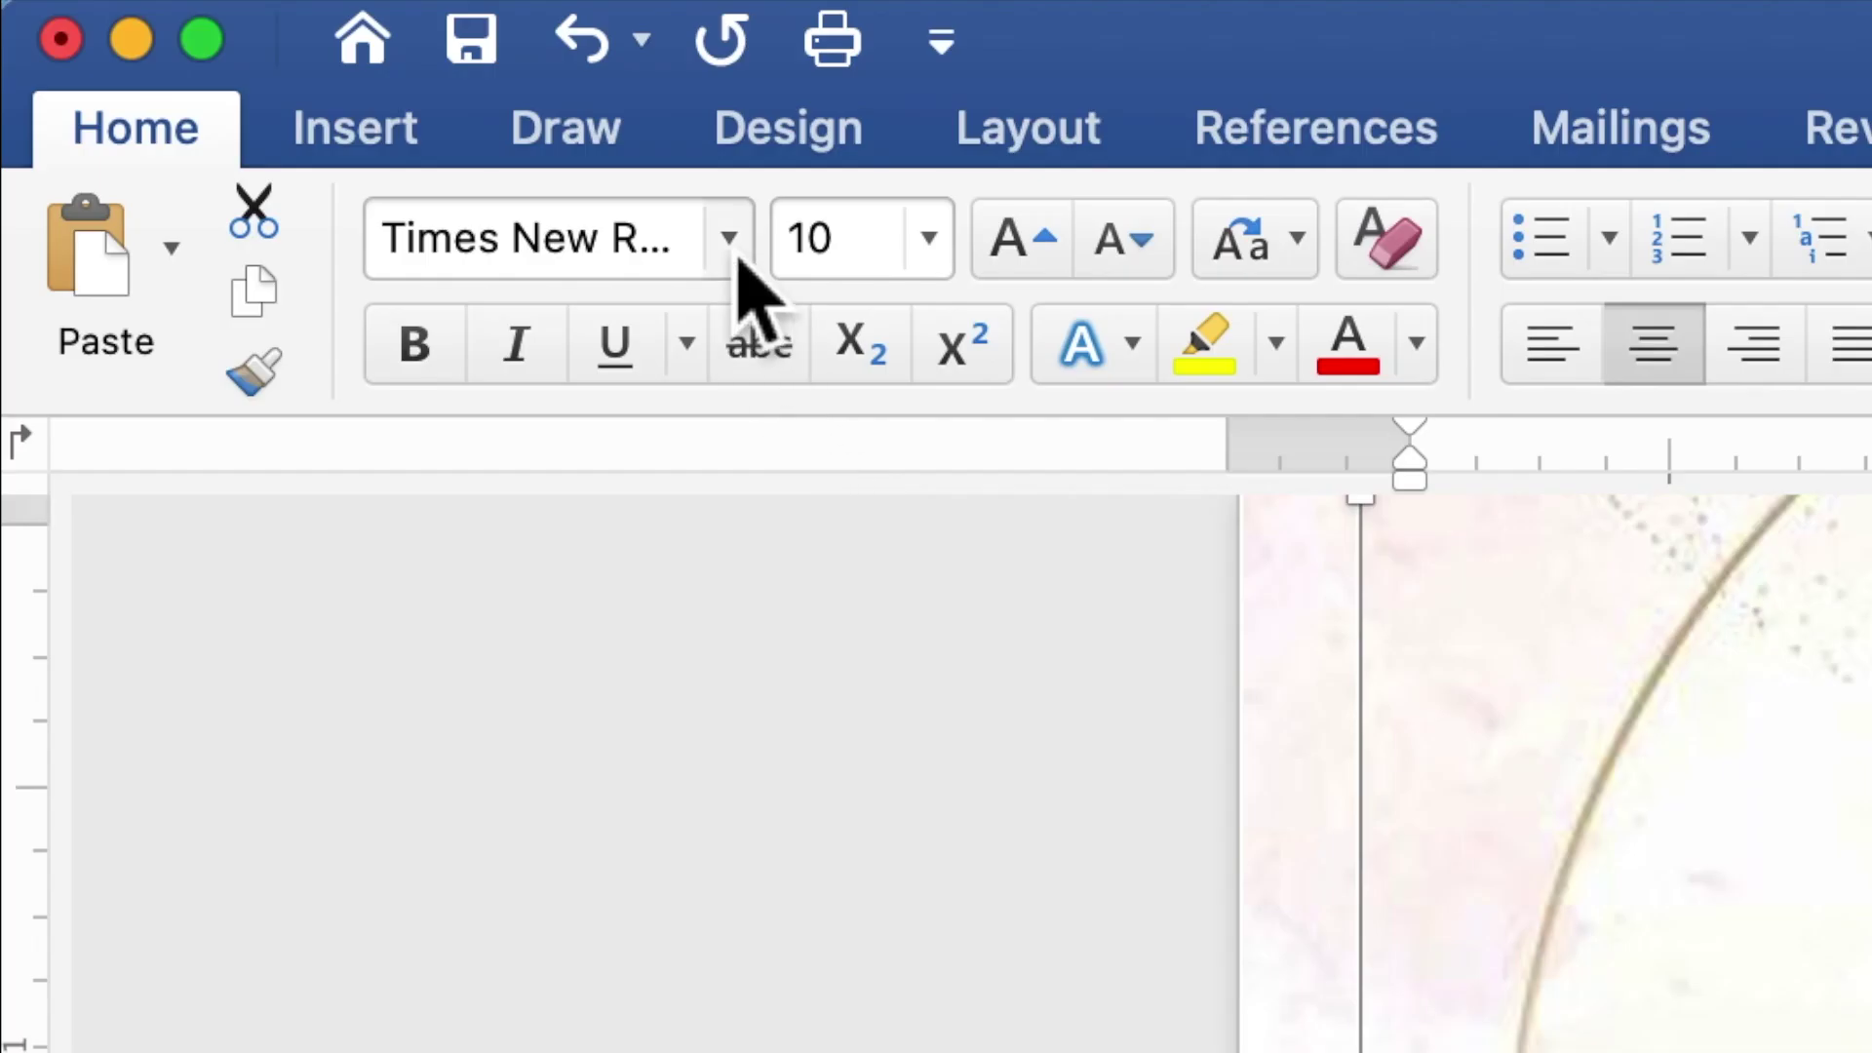
{"action": "left_click", "coordinate": [729, 238]}
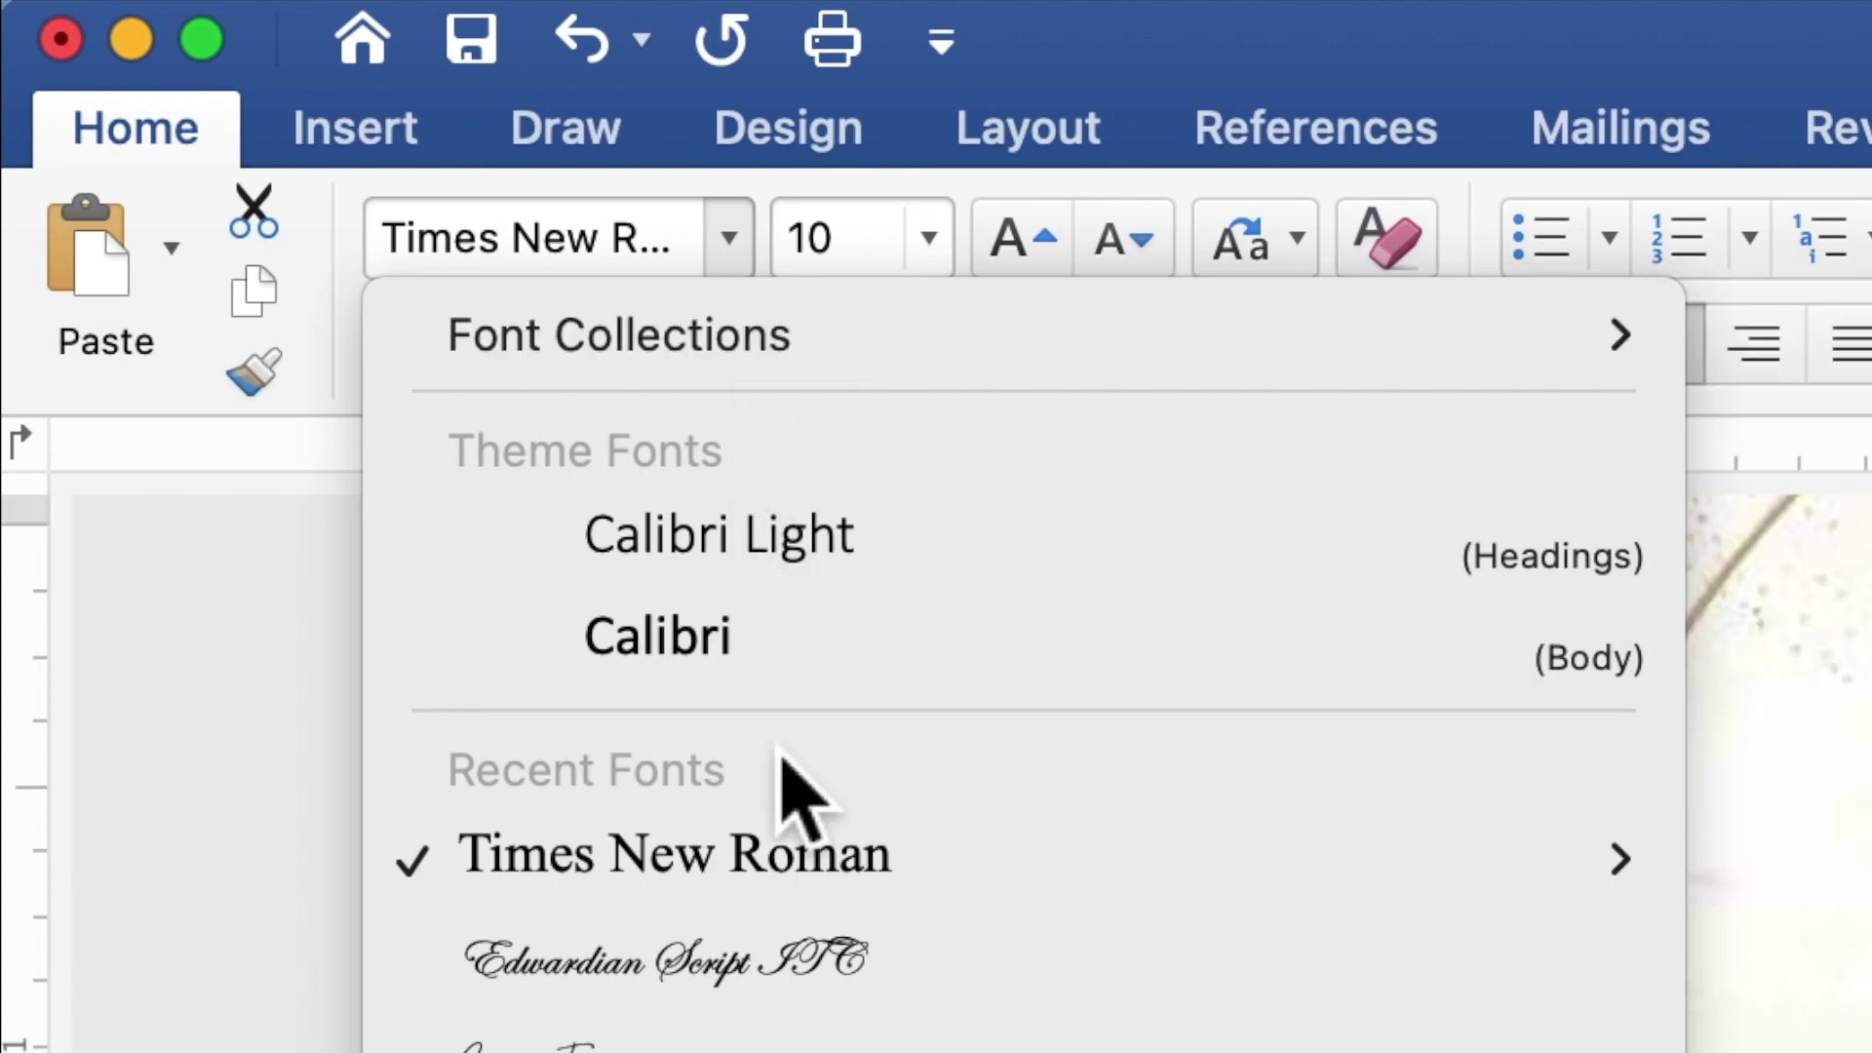
{"action": "left_click", "coordinate": [806, 966]}
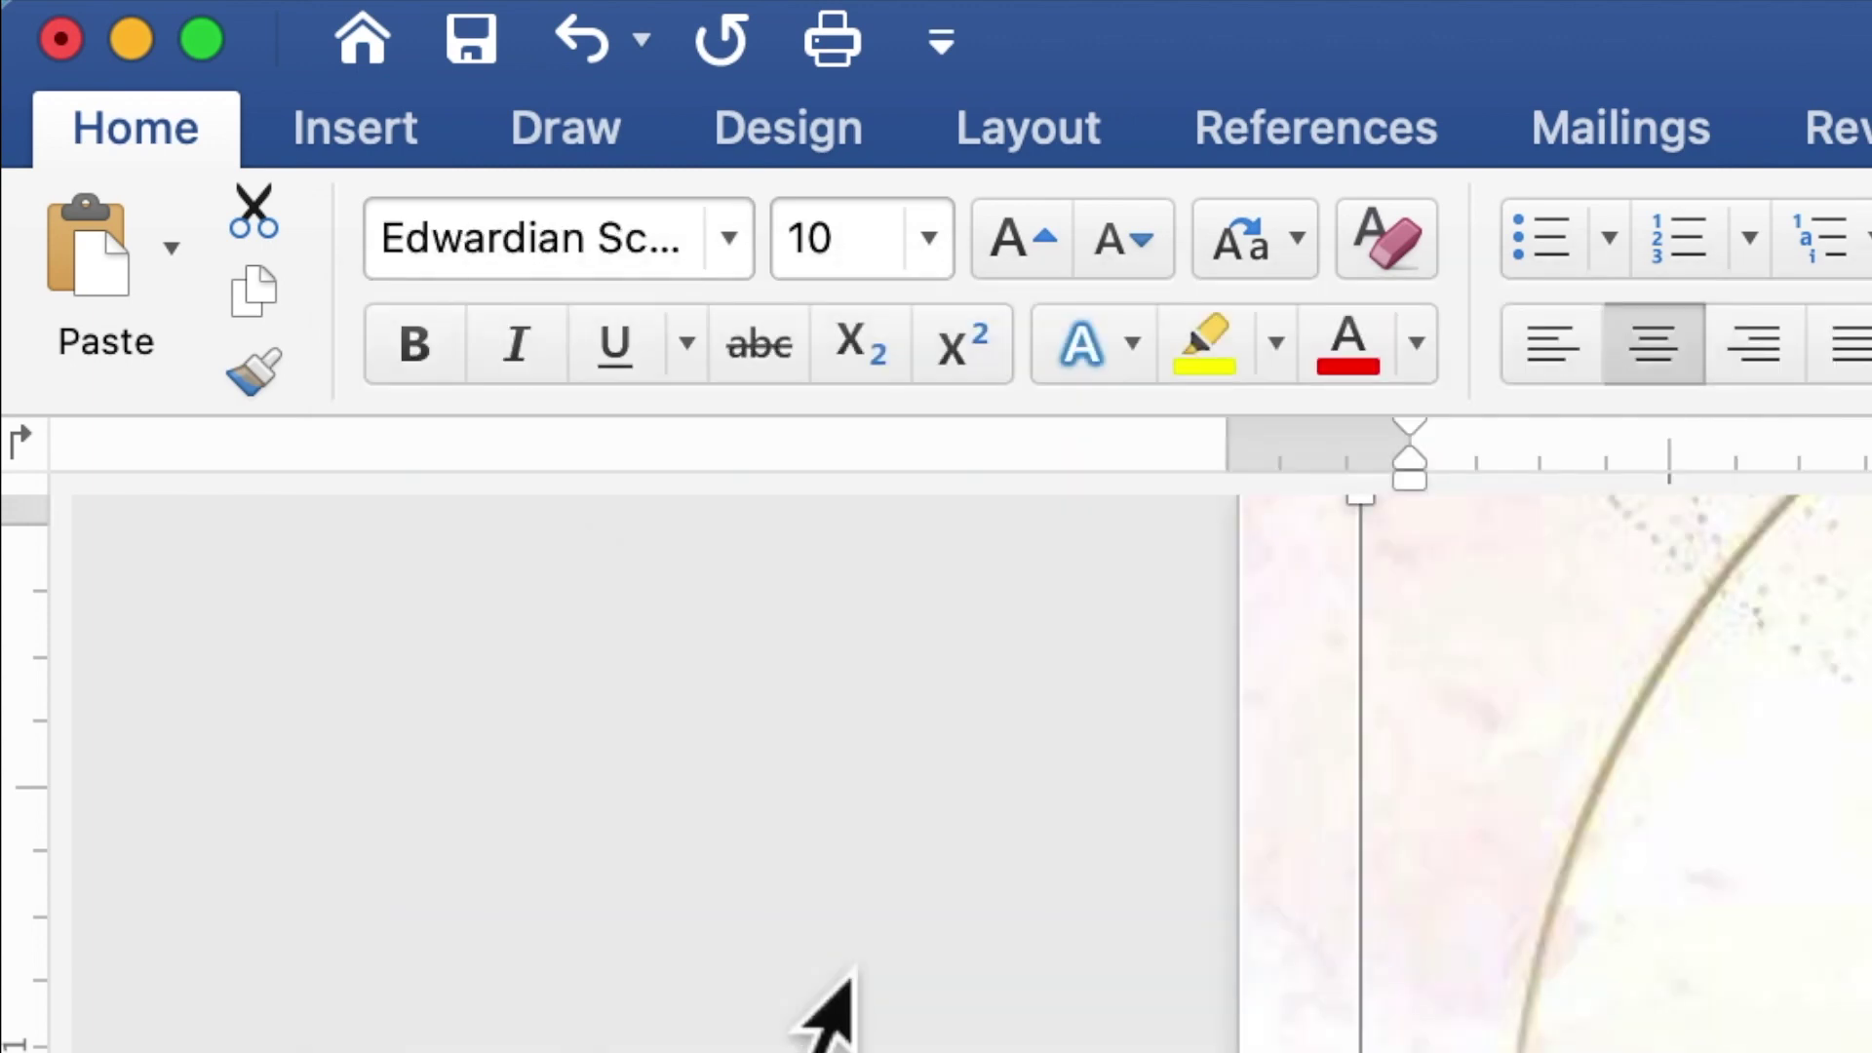
{"action": "left_click_drag", "start_coordinate": [883, 276], "coordinate": [777, 268]}
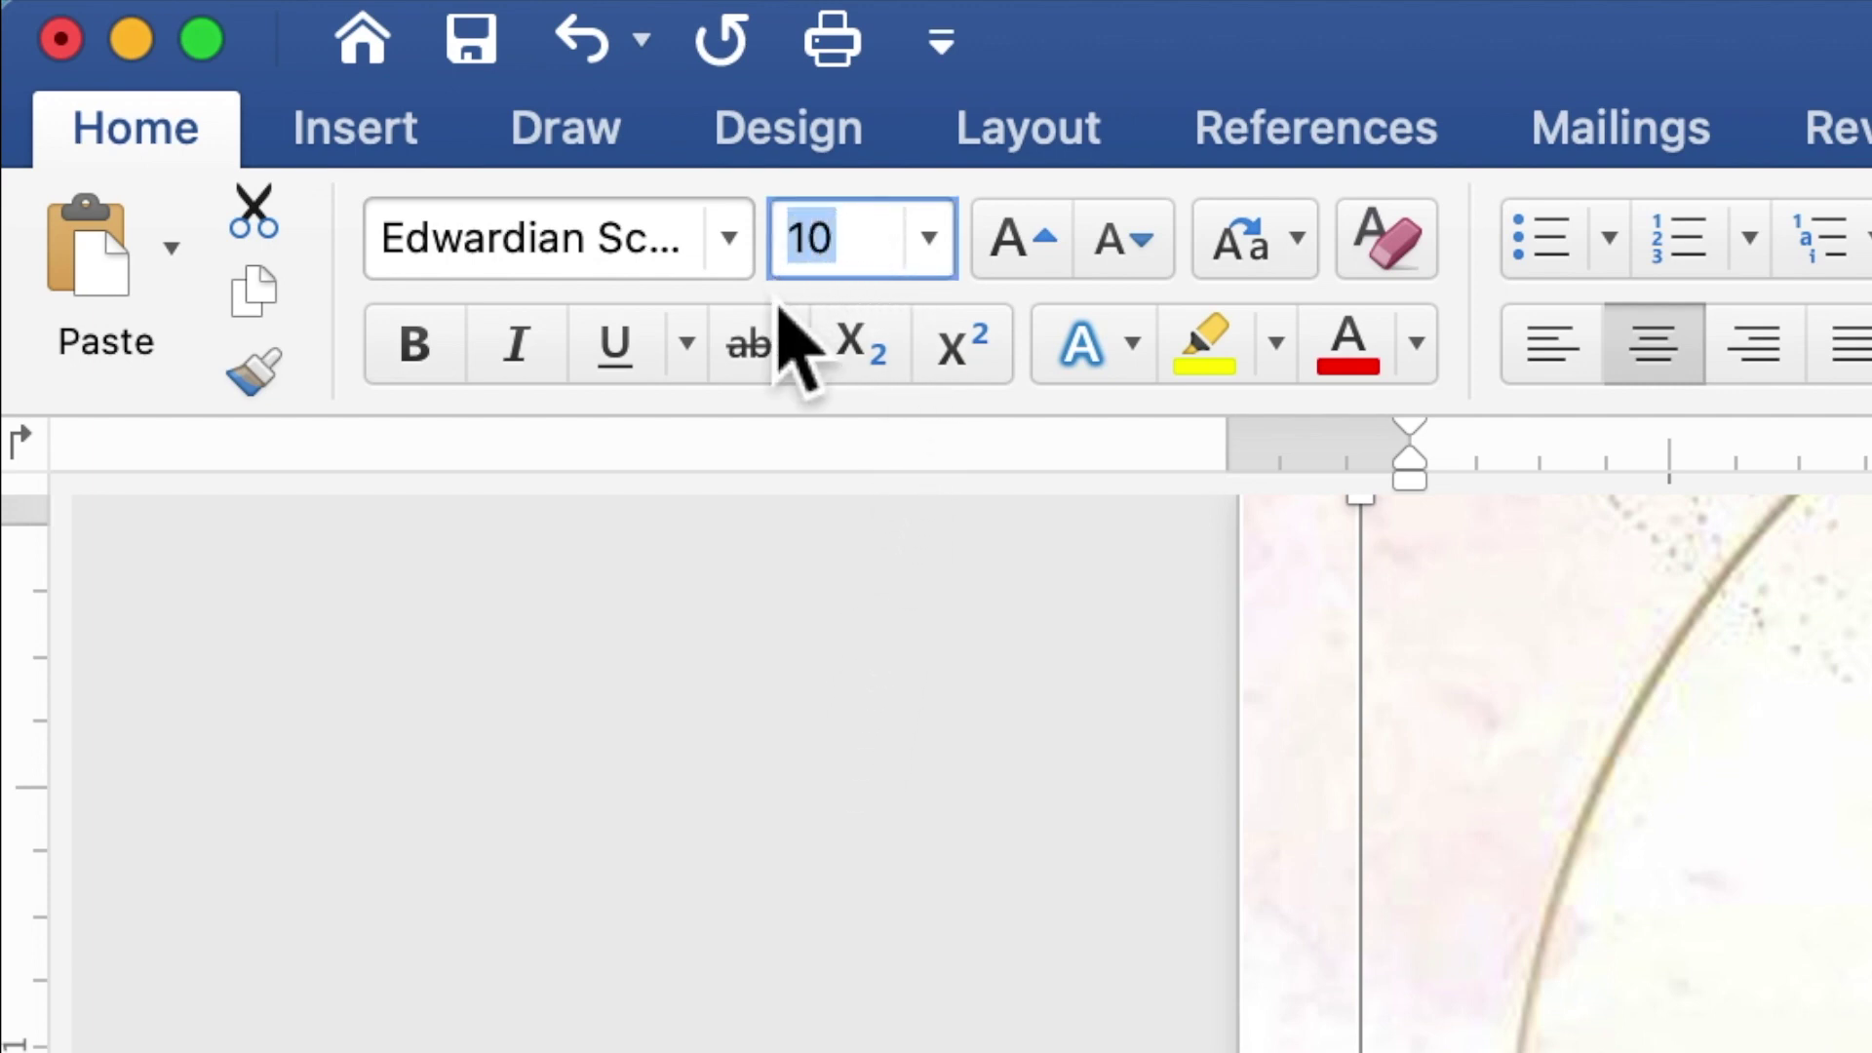
{"action": "type", "text": "20"}
{"action": "key", "text": "Return"}
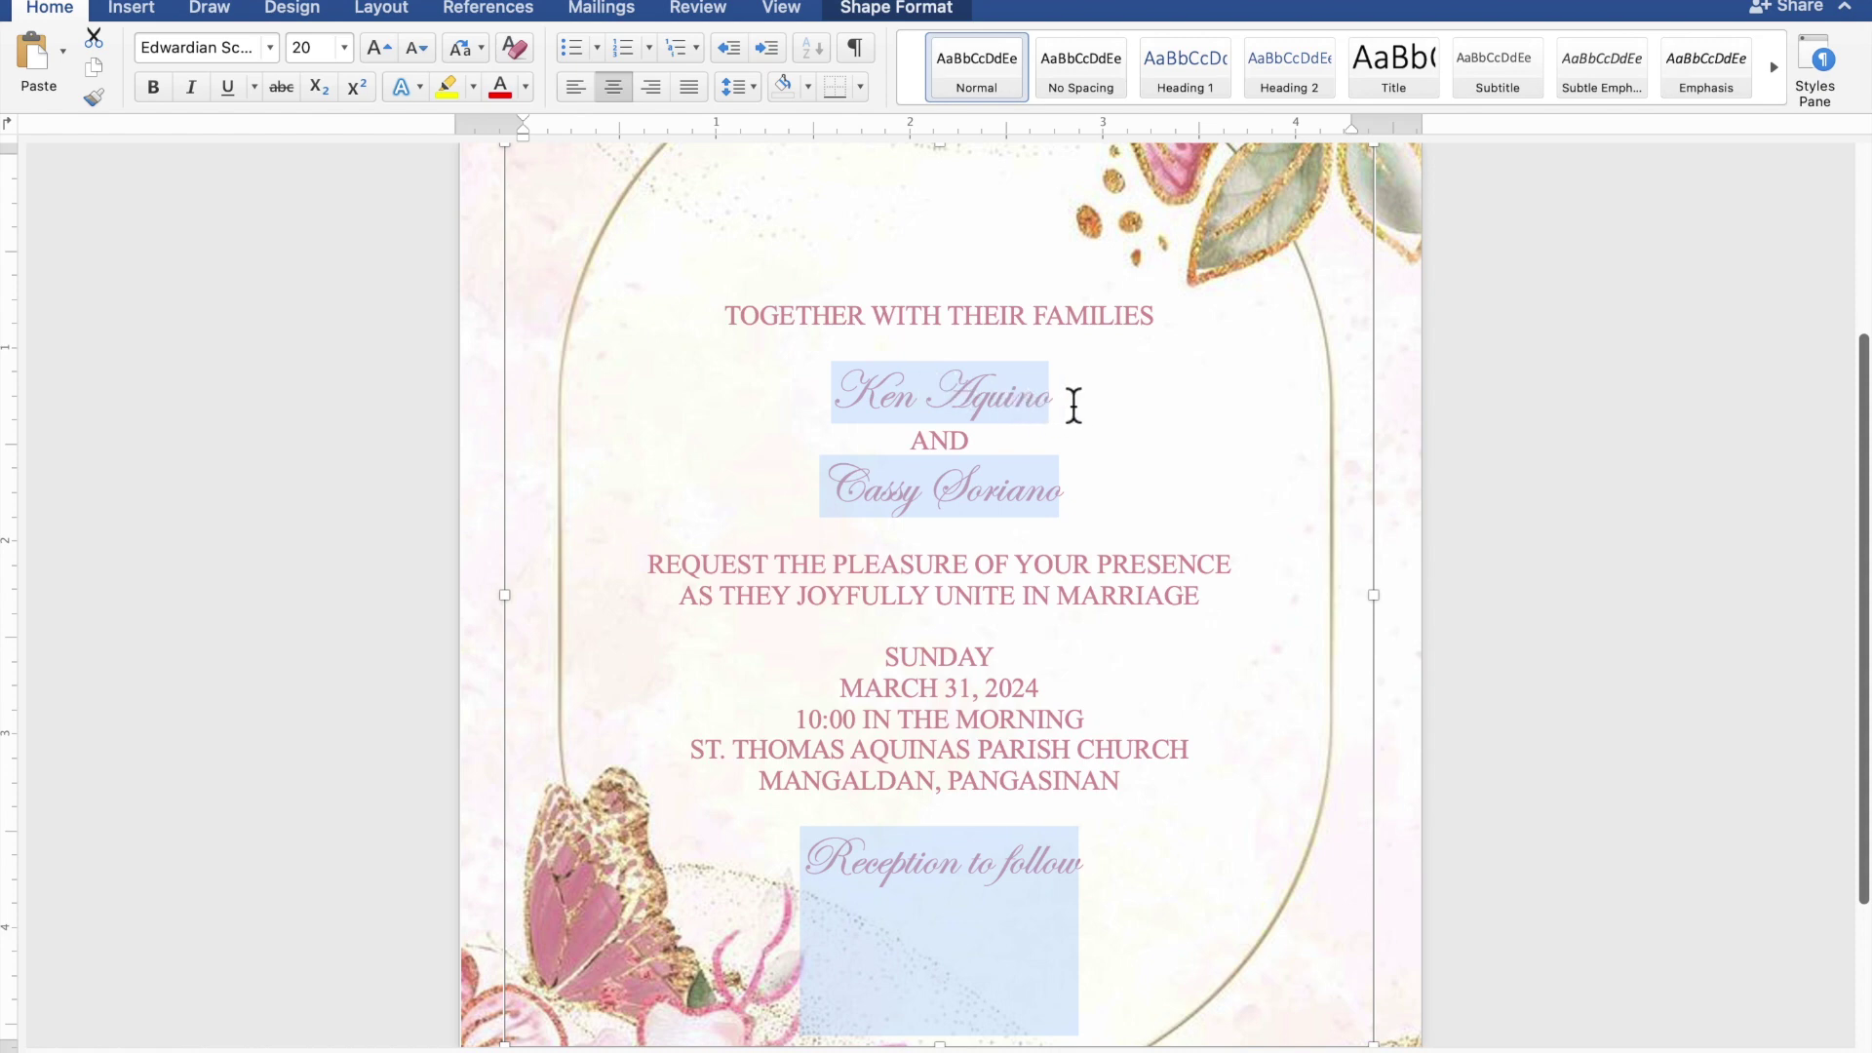
{"action": "left_click_drag", "start_coordinate": [1072, 403], "coordinate": [885, 401]}
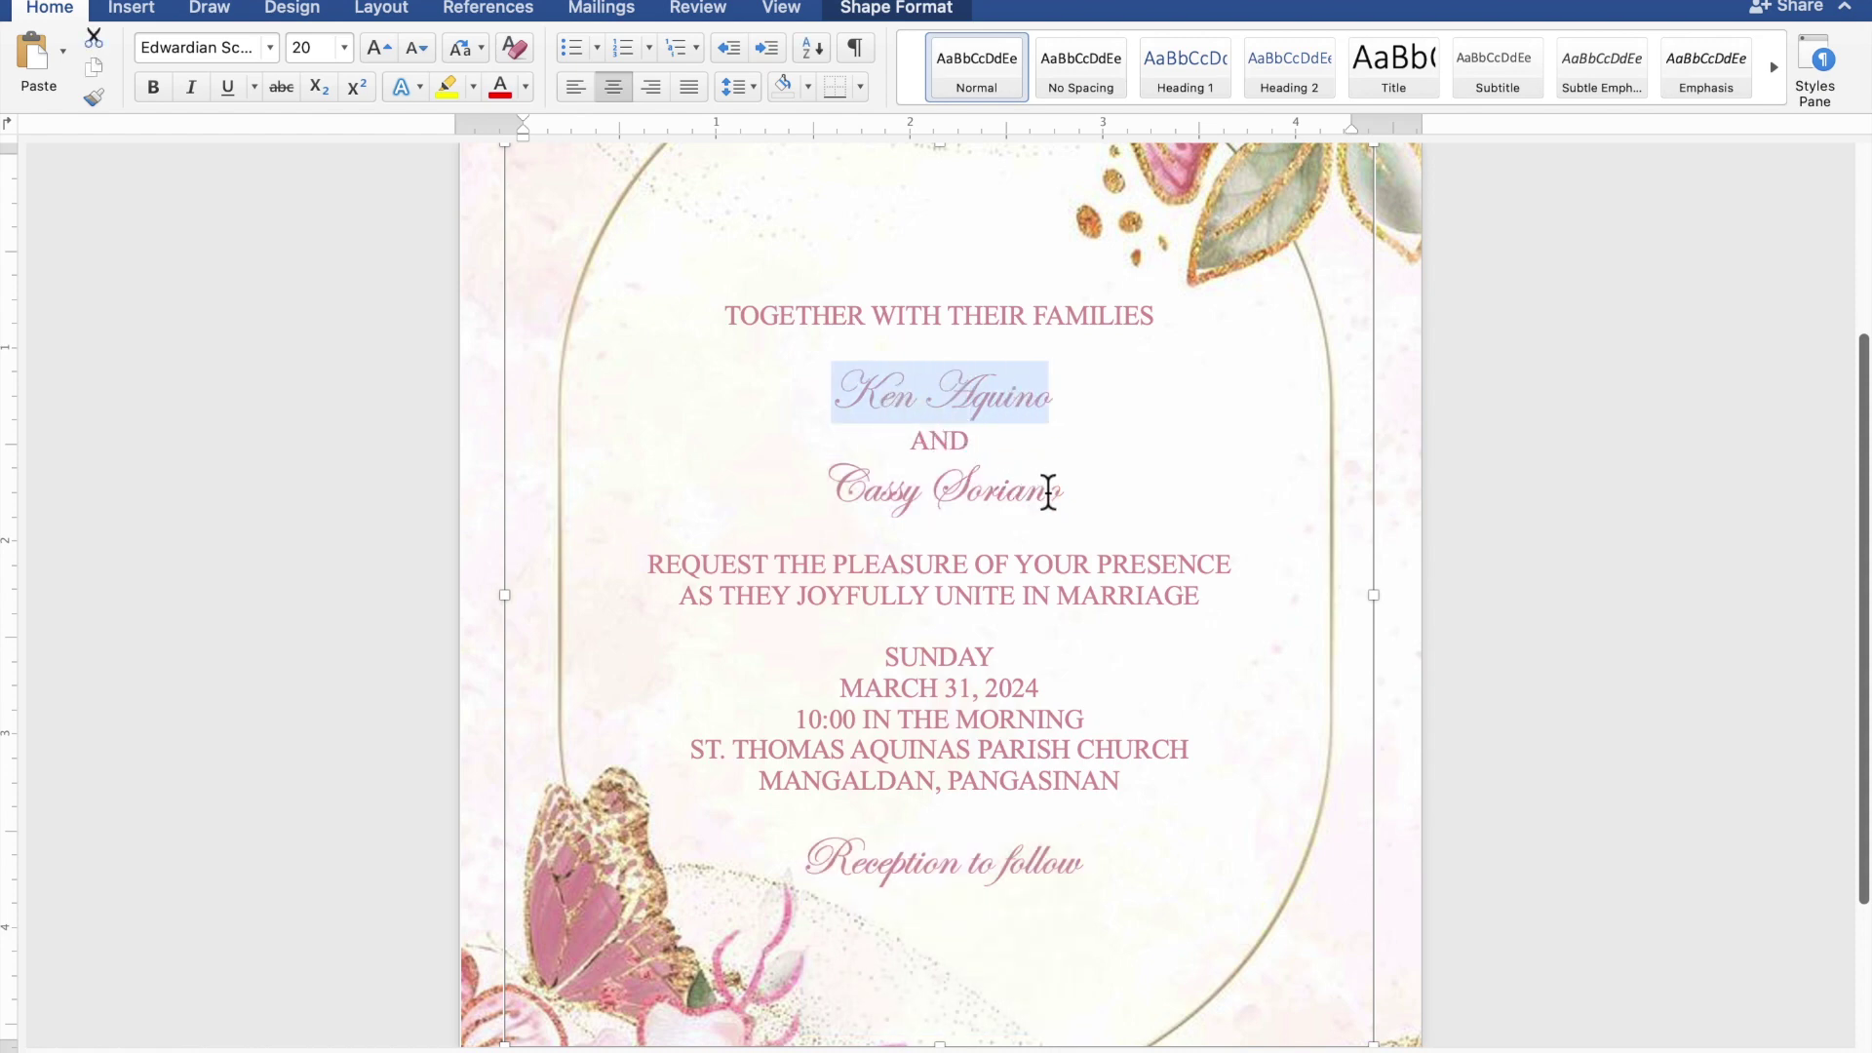
{"action": "left_click_drag", "start_coordinate": [1060, 492], "coordinate": [845, 485]}
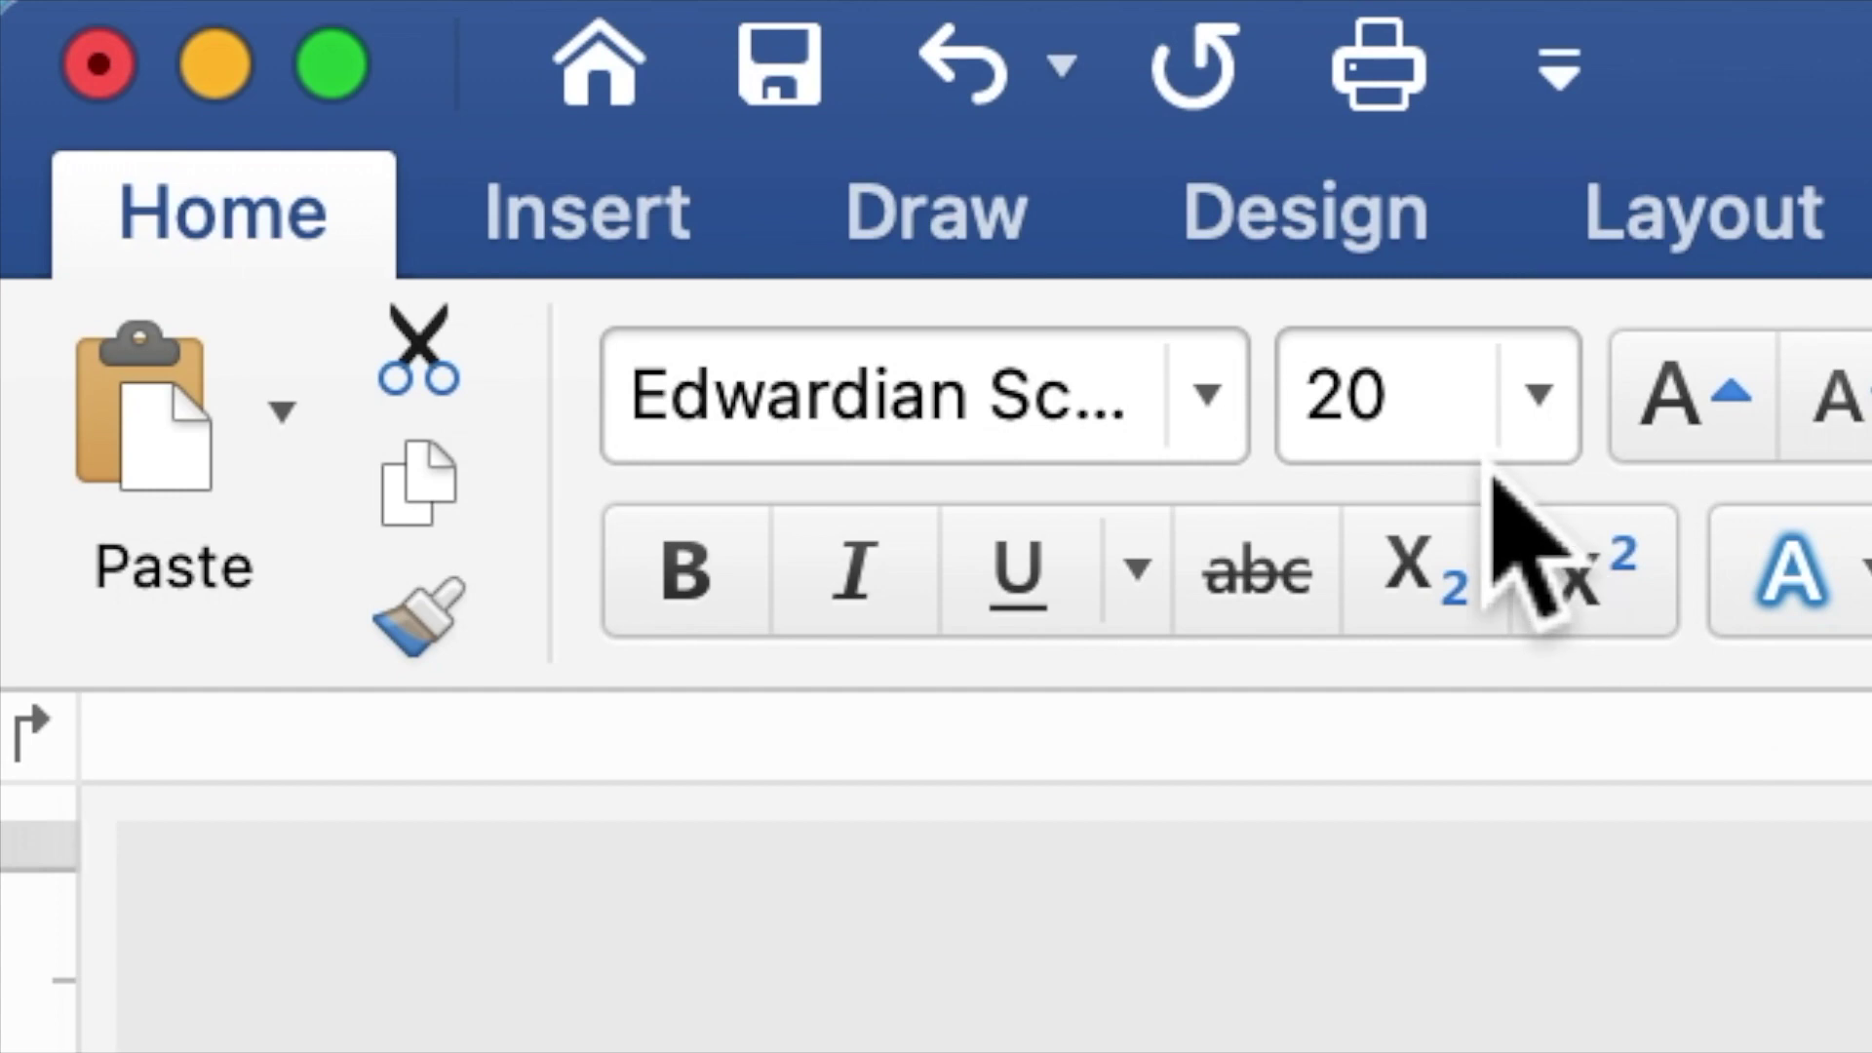
Step: Enlarge the two selected name lines from size 20 to size 40
{"action": "left_click", "coordinate": [1399, 448]}
{"action": "left_click_drag", "start_coordinate": [1400, 448], "coordinate": [1321, 429]}
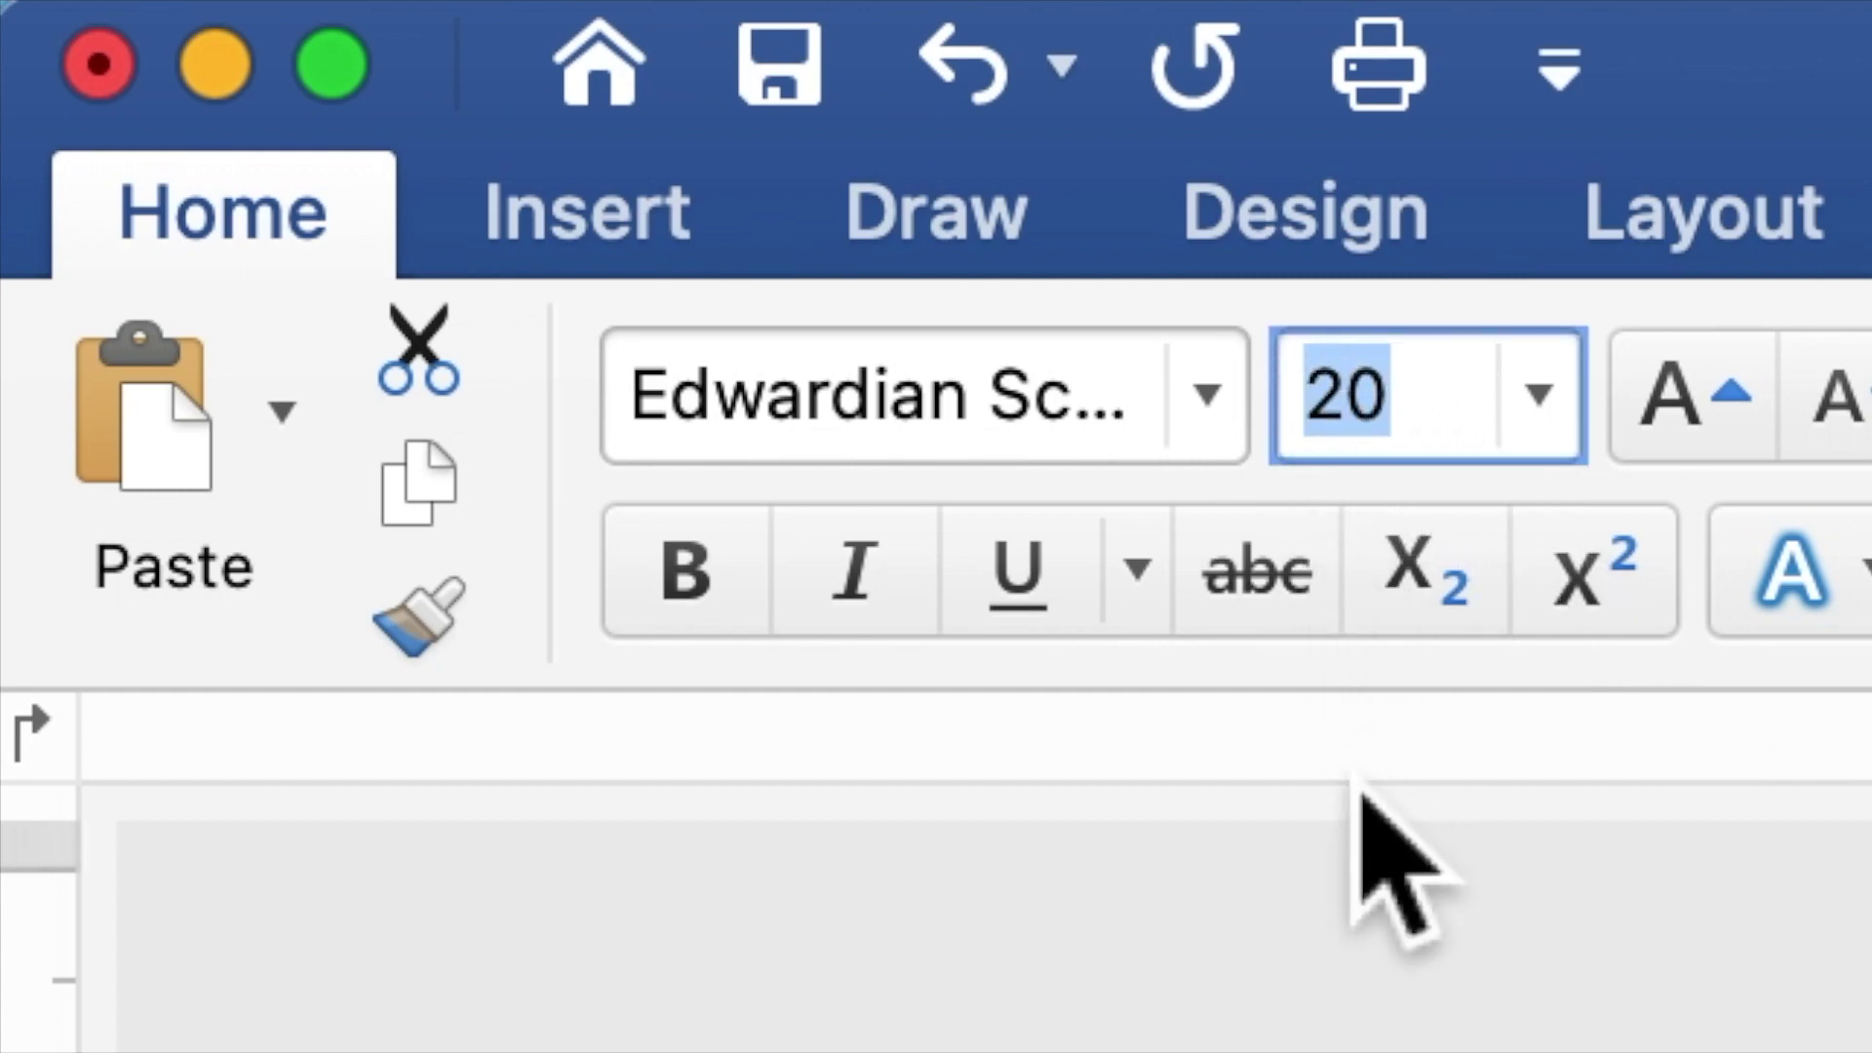
{"action": "type", "text": "40"}
{"action": "key", "text": "Return"}
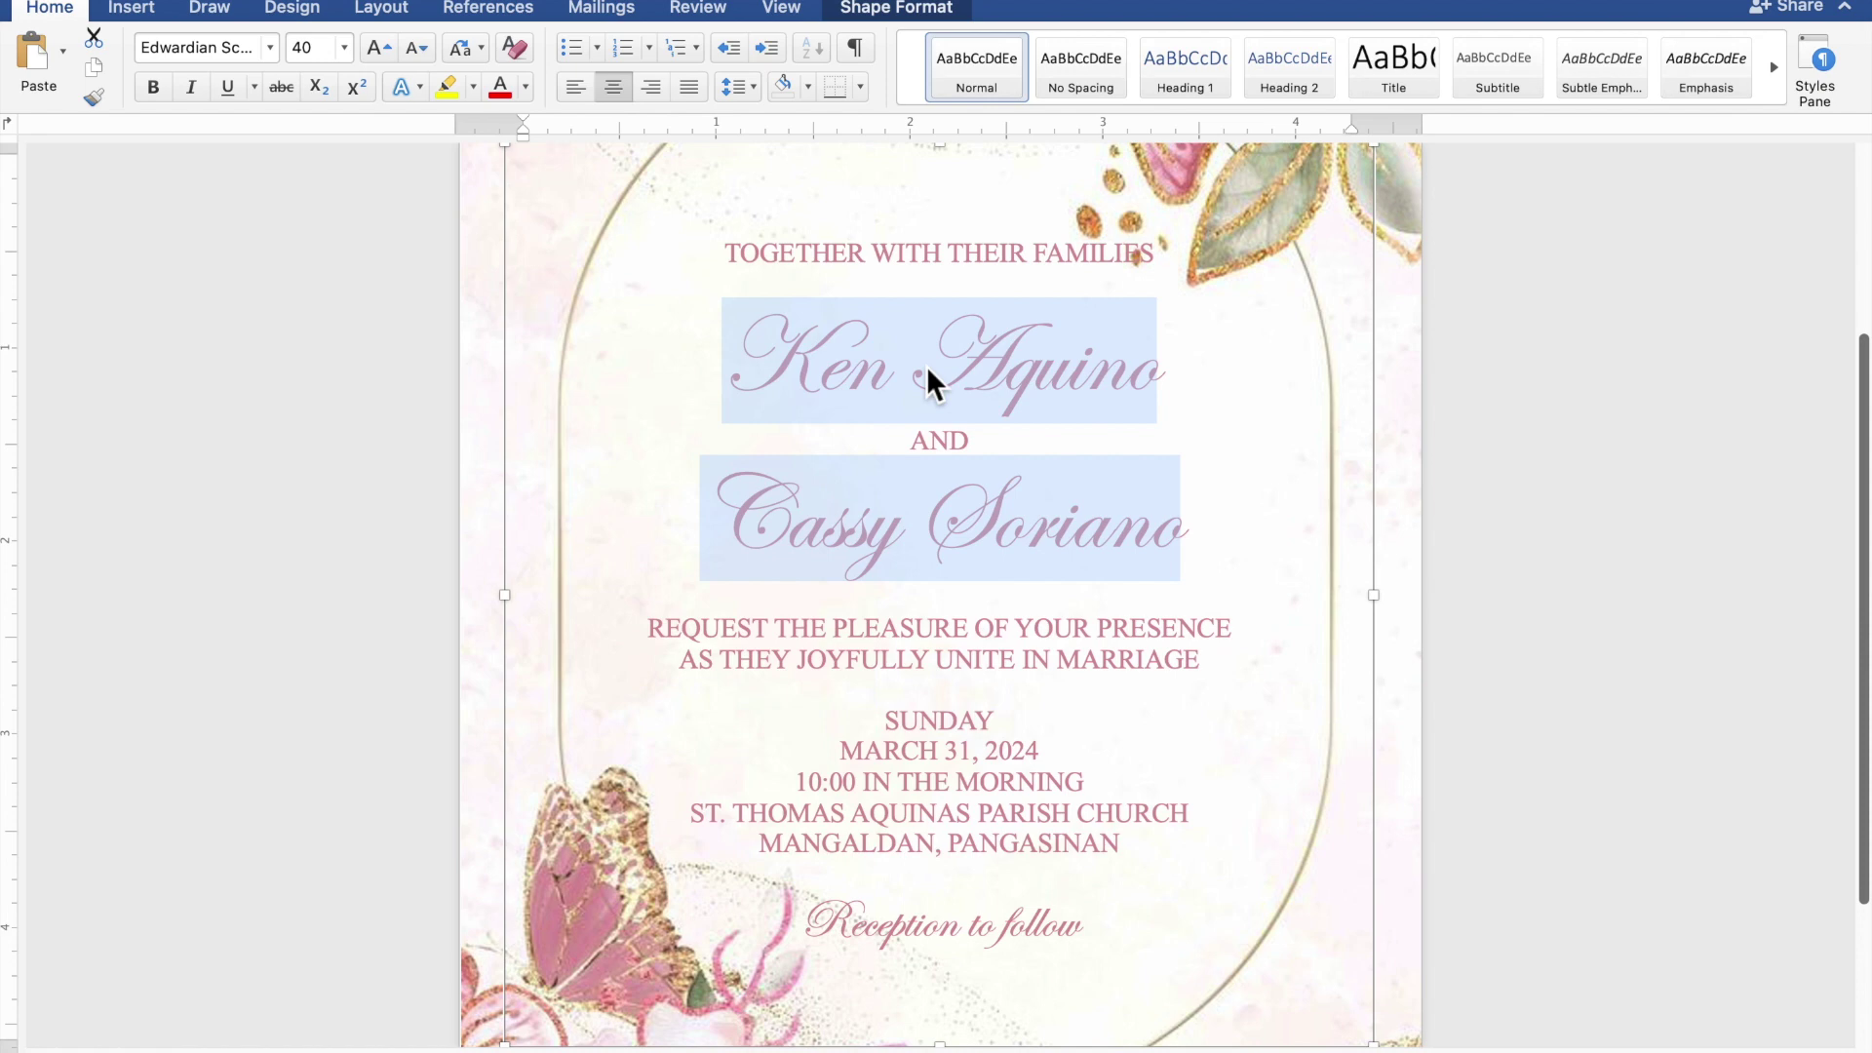
{"action": "scroll", "coordinate": [926, 365], "scroll_direction": "down", "scroll_amount": 5}
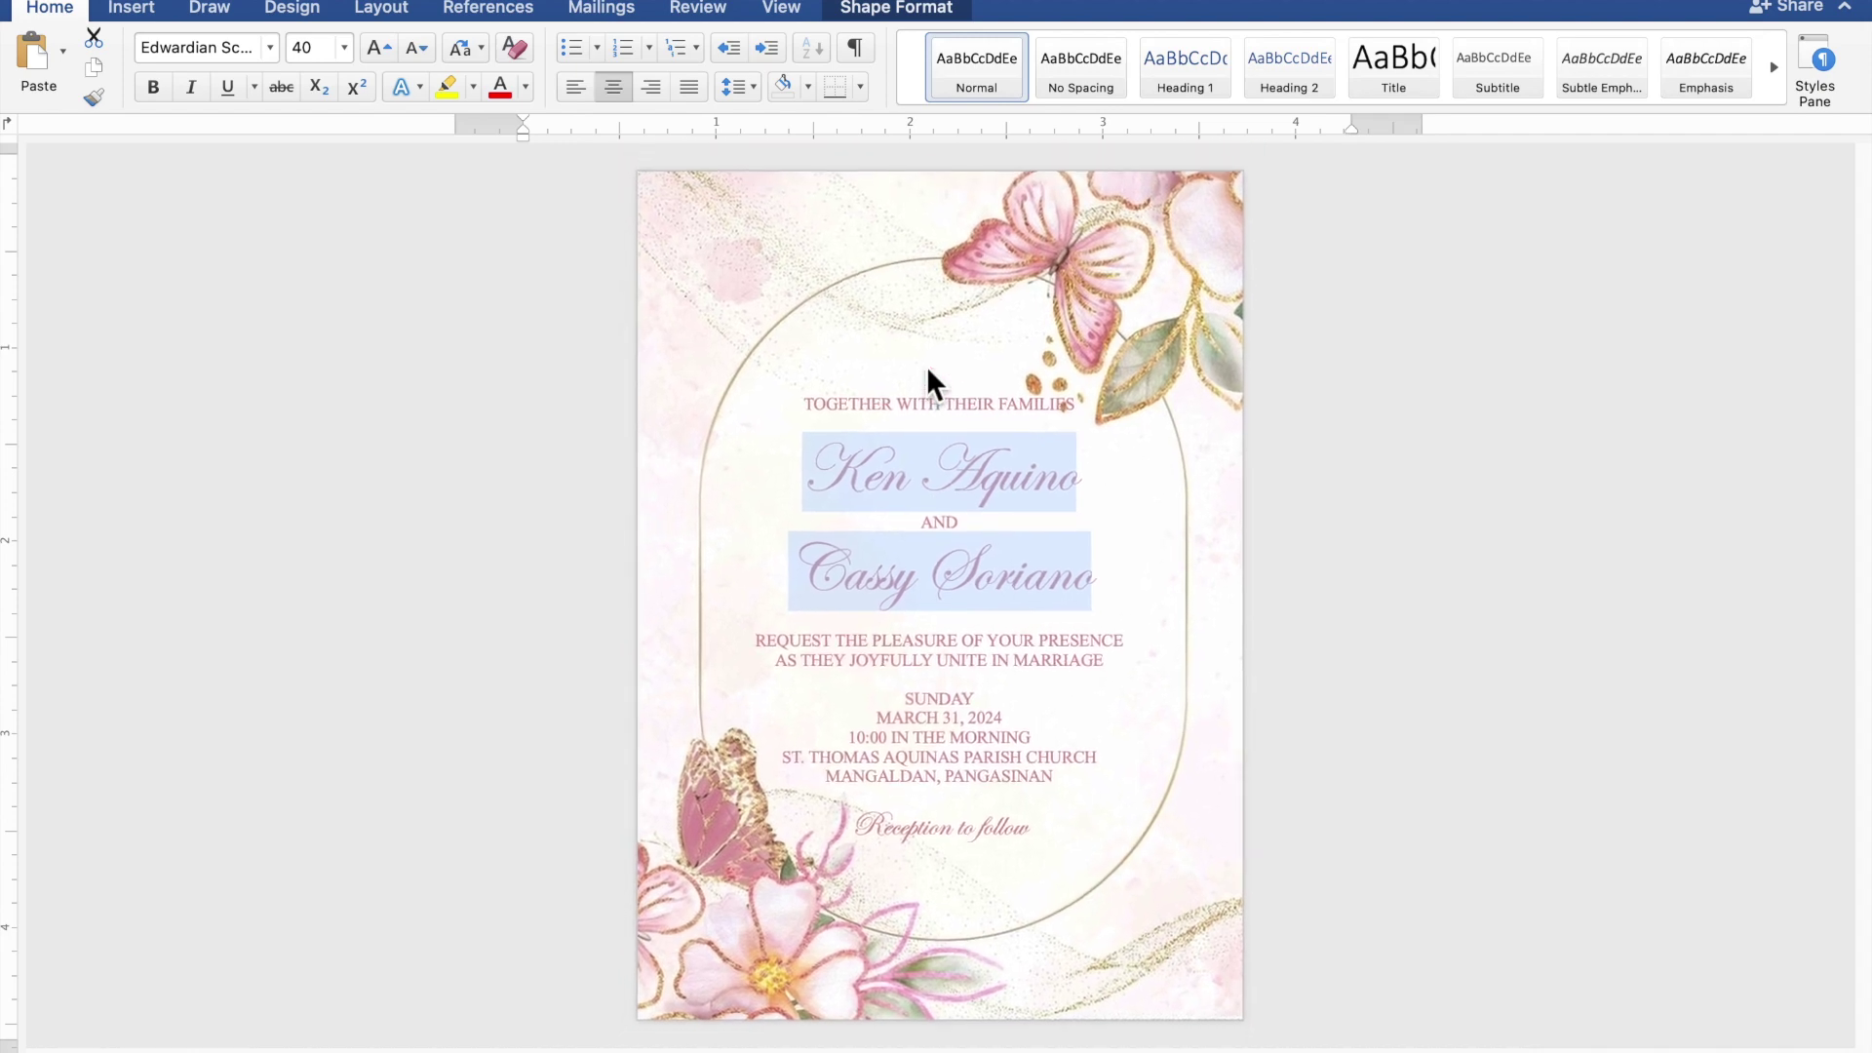
Step: Nudge the whole text box down two steps within the gold arch, then deselect it
{"action": "left_click", "coordinate": [927, 371]}
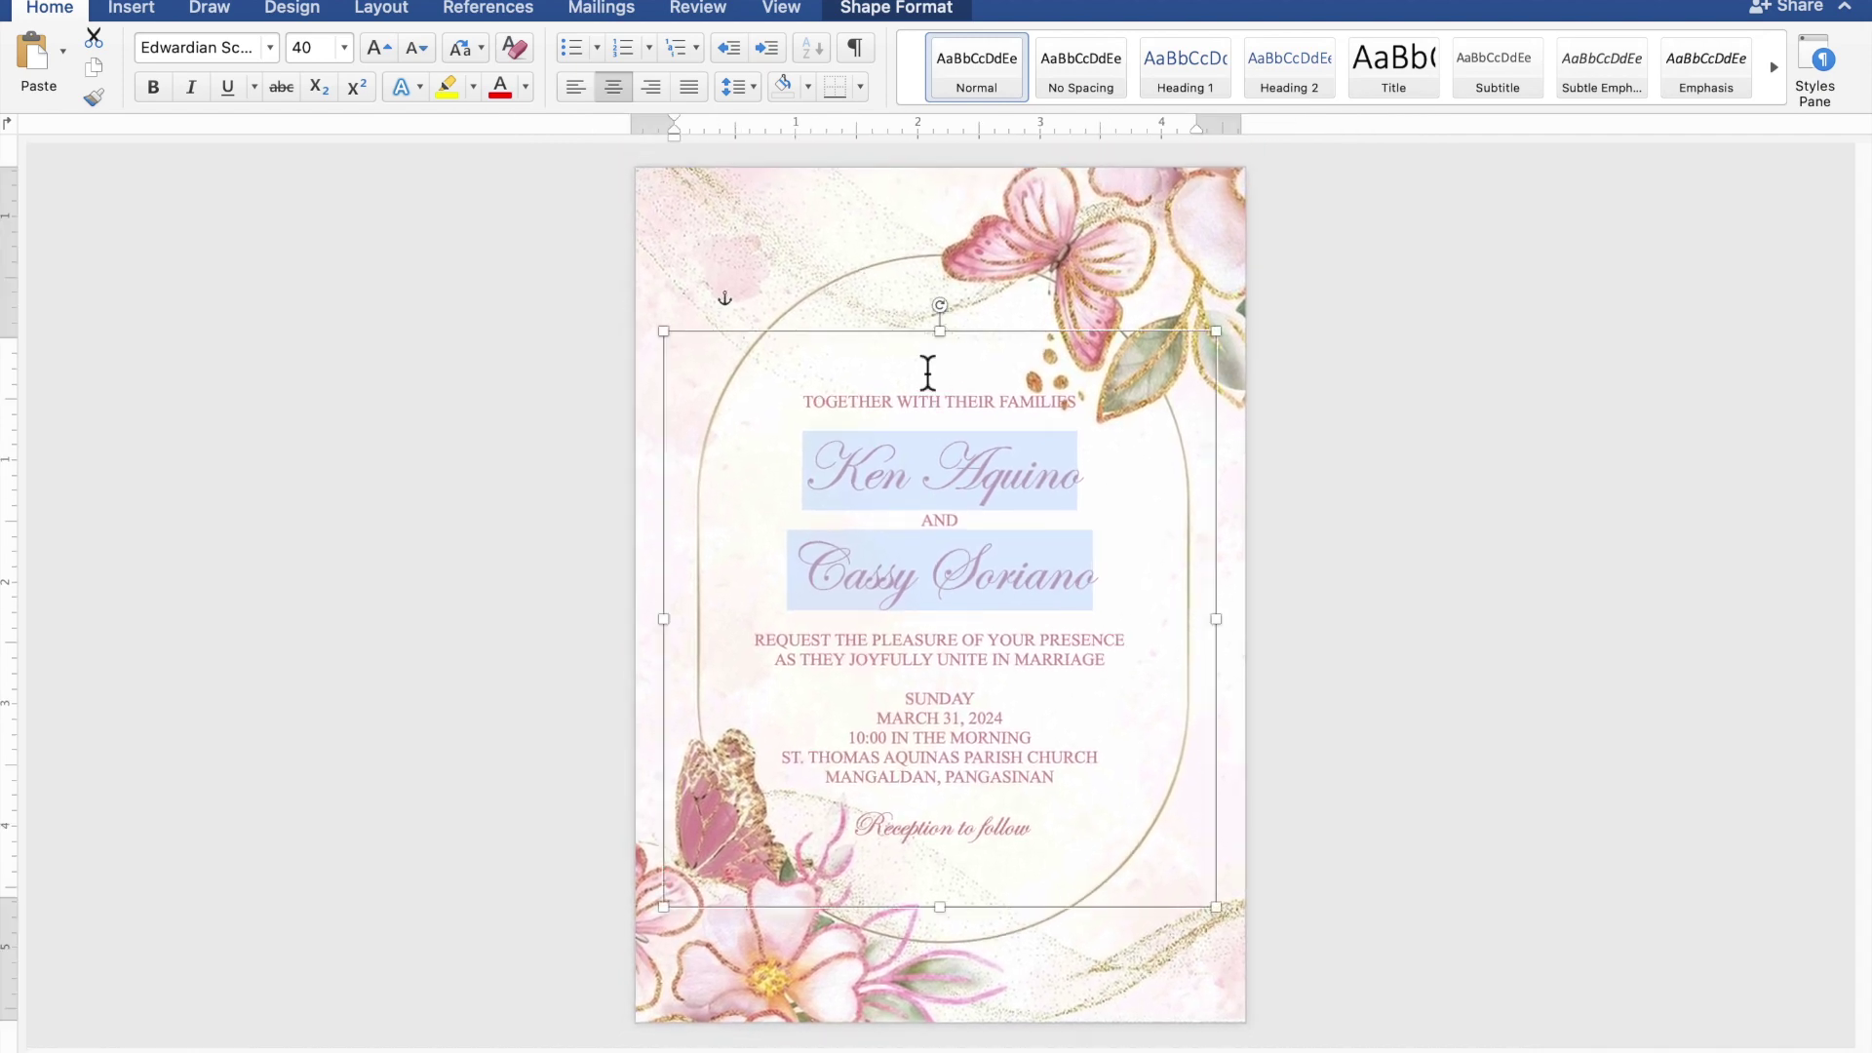
{"action": "left_click", "coordinate": [934, 345]}
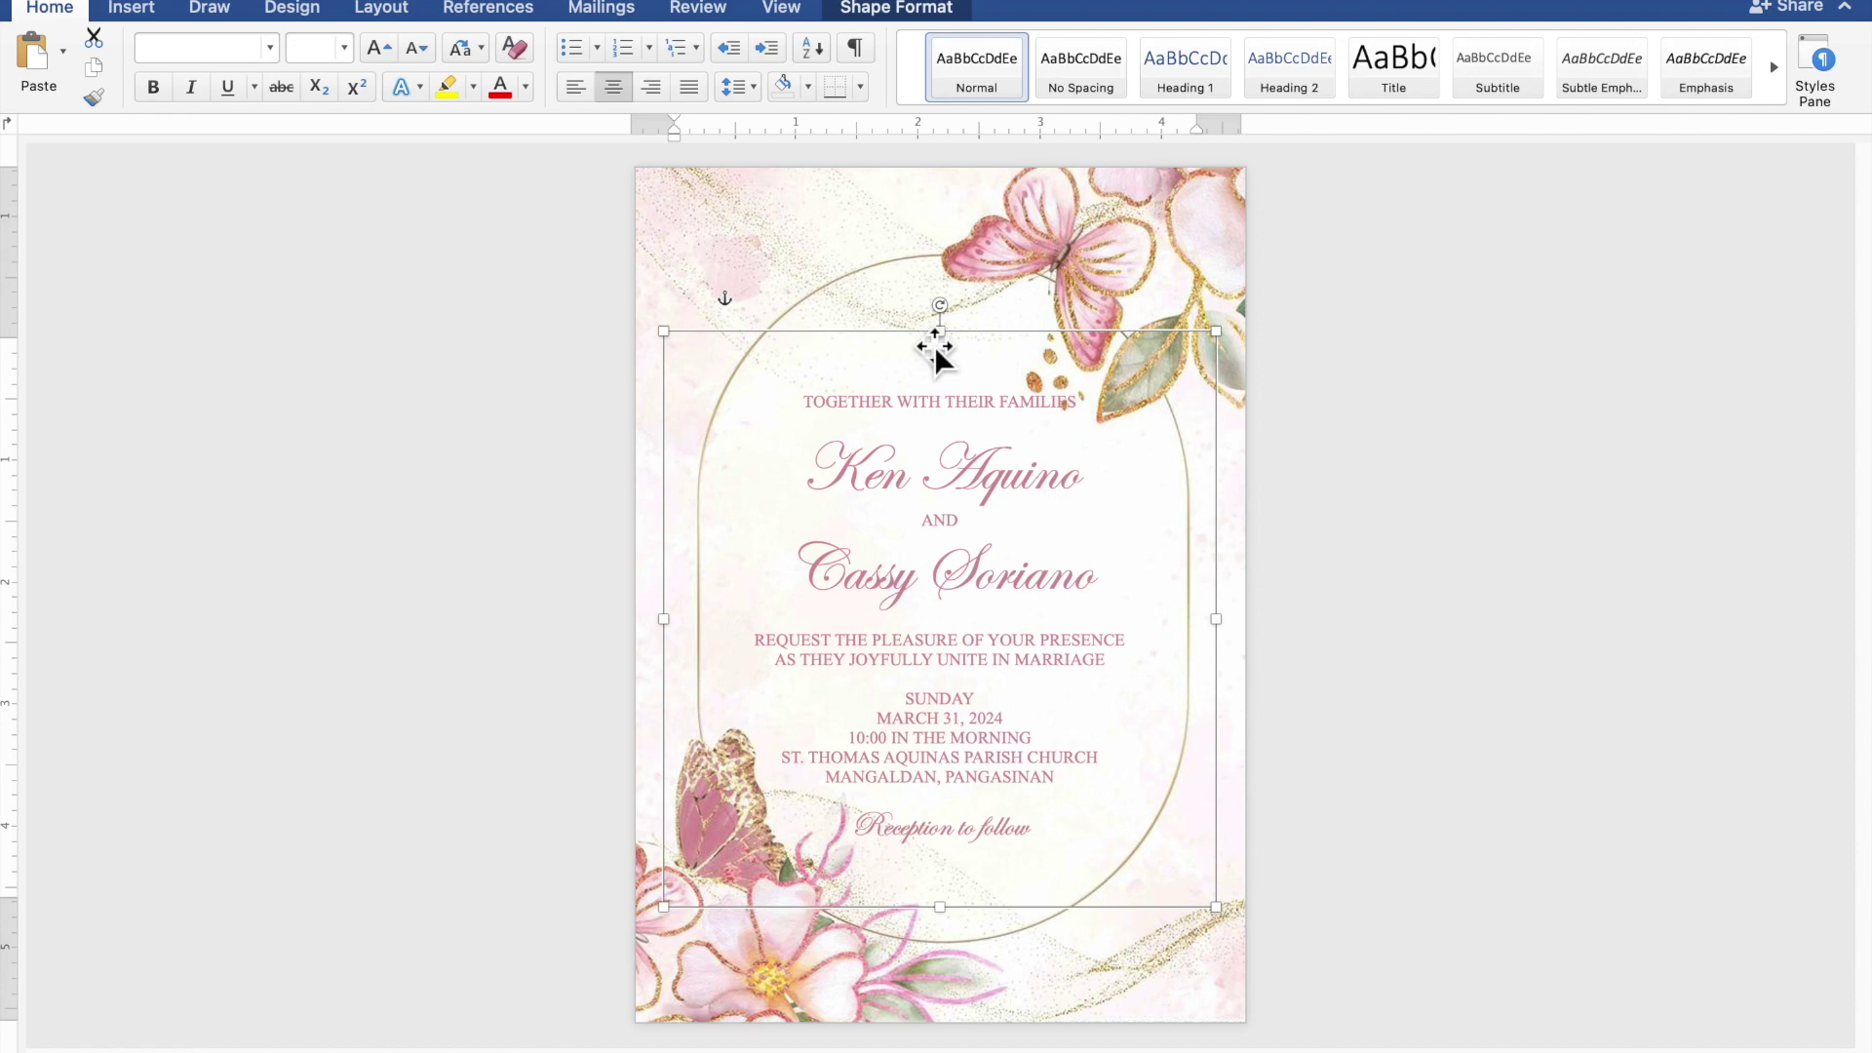
{"action": "key", "text": "Down"}
{"action": "key", "text": "Down"}
{"action": "key", "text": "Down"}
{"action": "key", "text": "Down"}
{"action": "key", "text": "Down"}
{"action": "key", "text": "Down"}
{"action": "key", "text": "Down"}
{"action": "key", "text": "Down"}
{"action": "key", "text": "Down"}
{"action": "key", "text": "Down"}
{"action": "key", "text": "Down"}
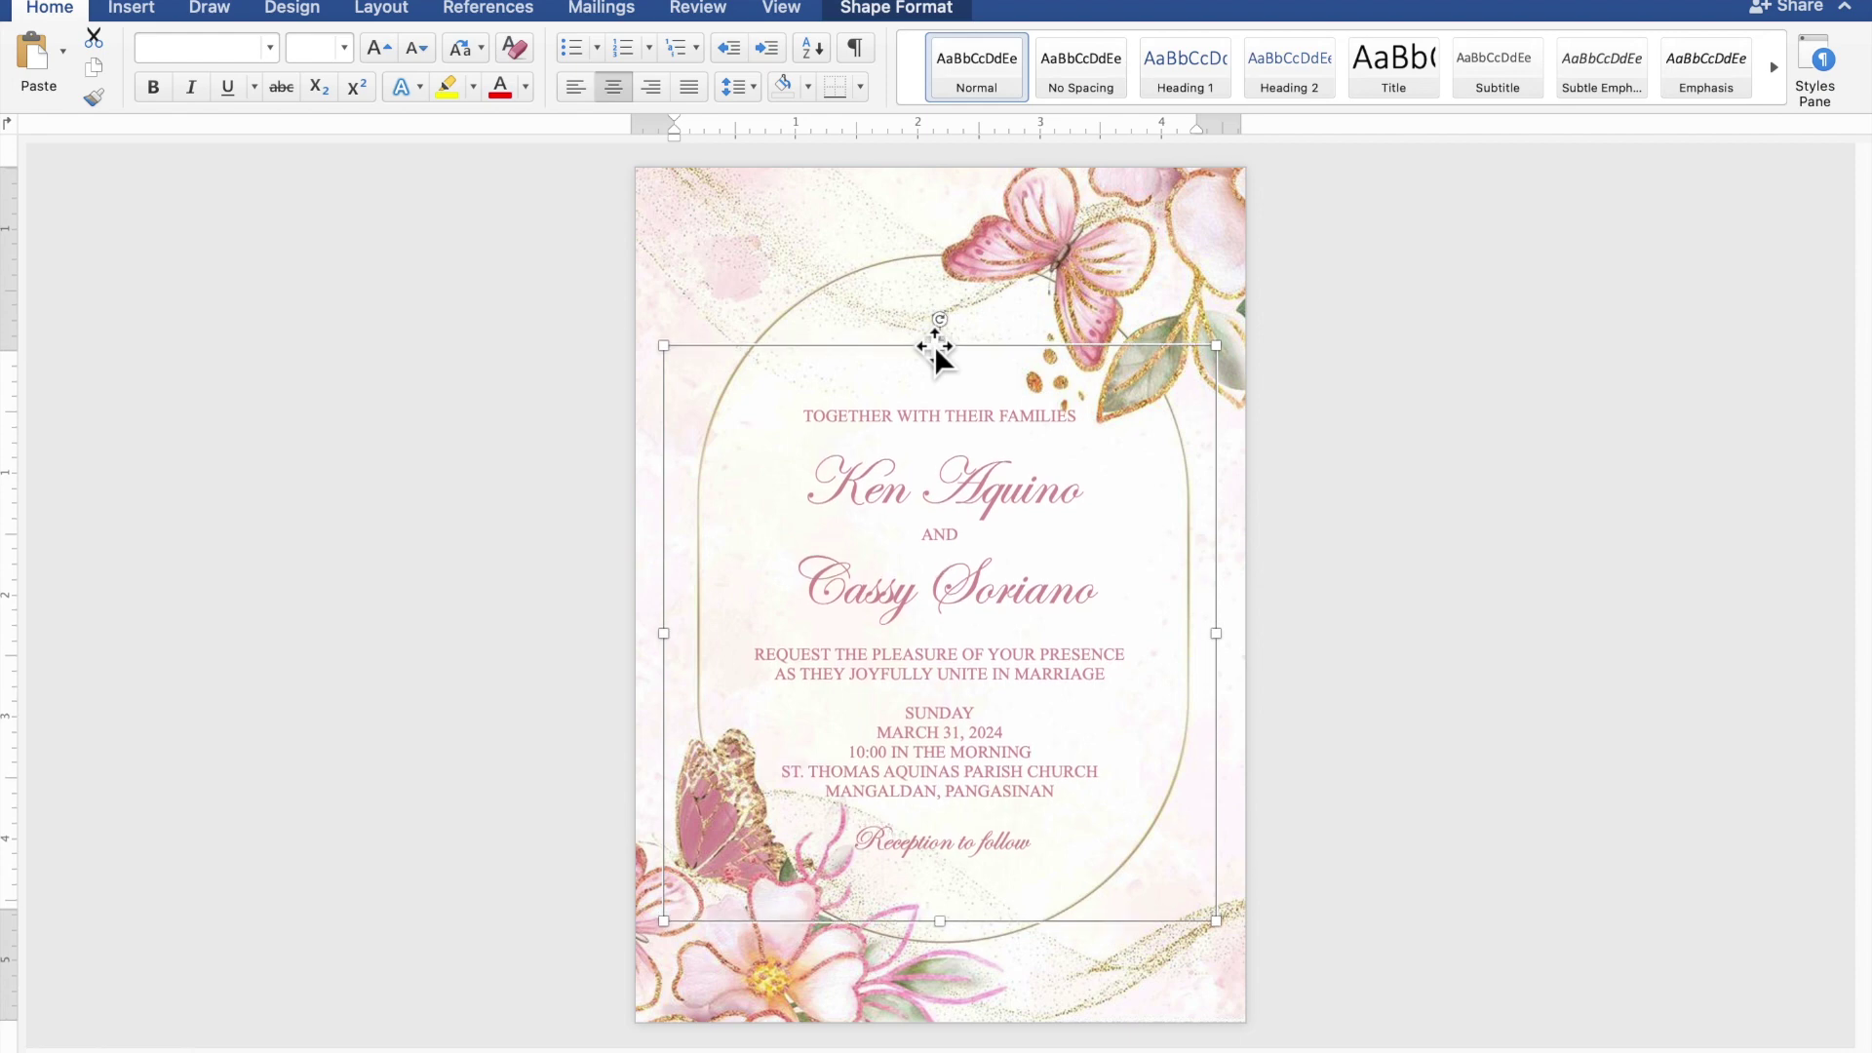
{"action": "key", "text": "Down"}
{"action": "key", "text": "Down"}
{"action": "key", "text": "Down"}
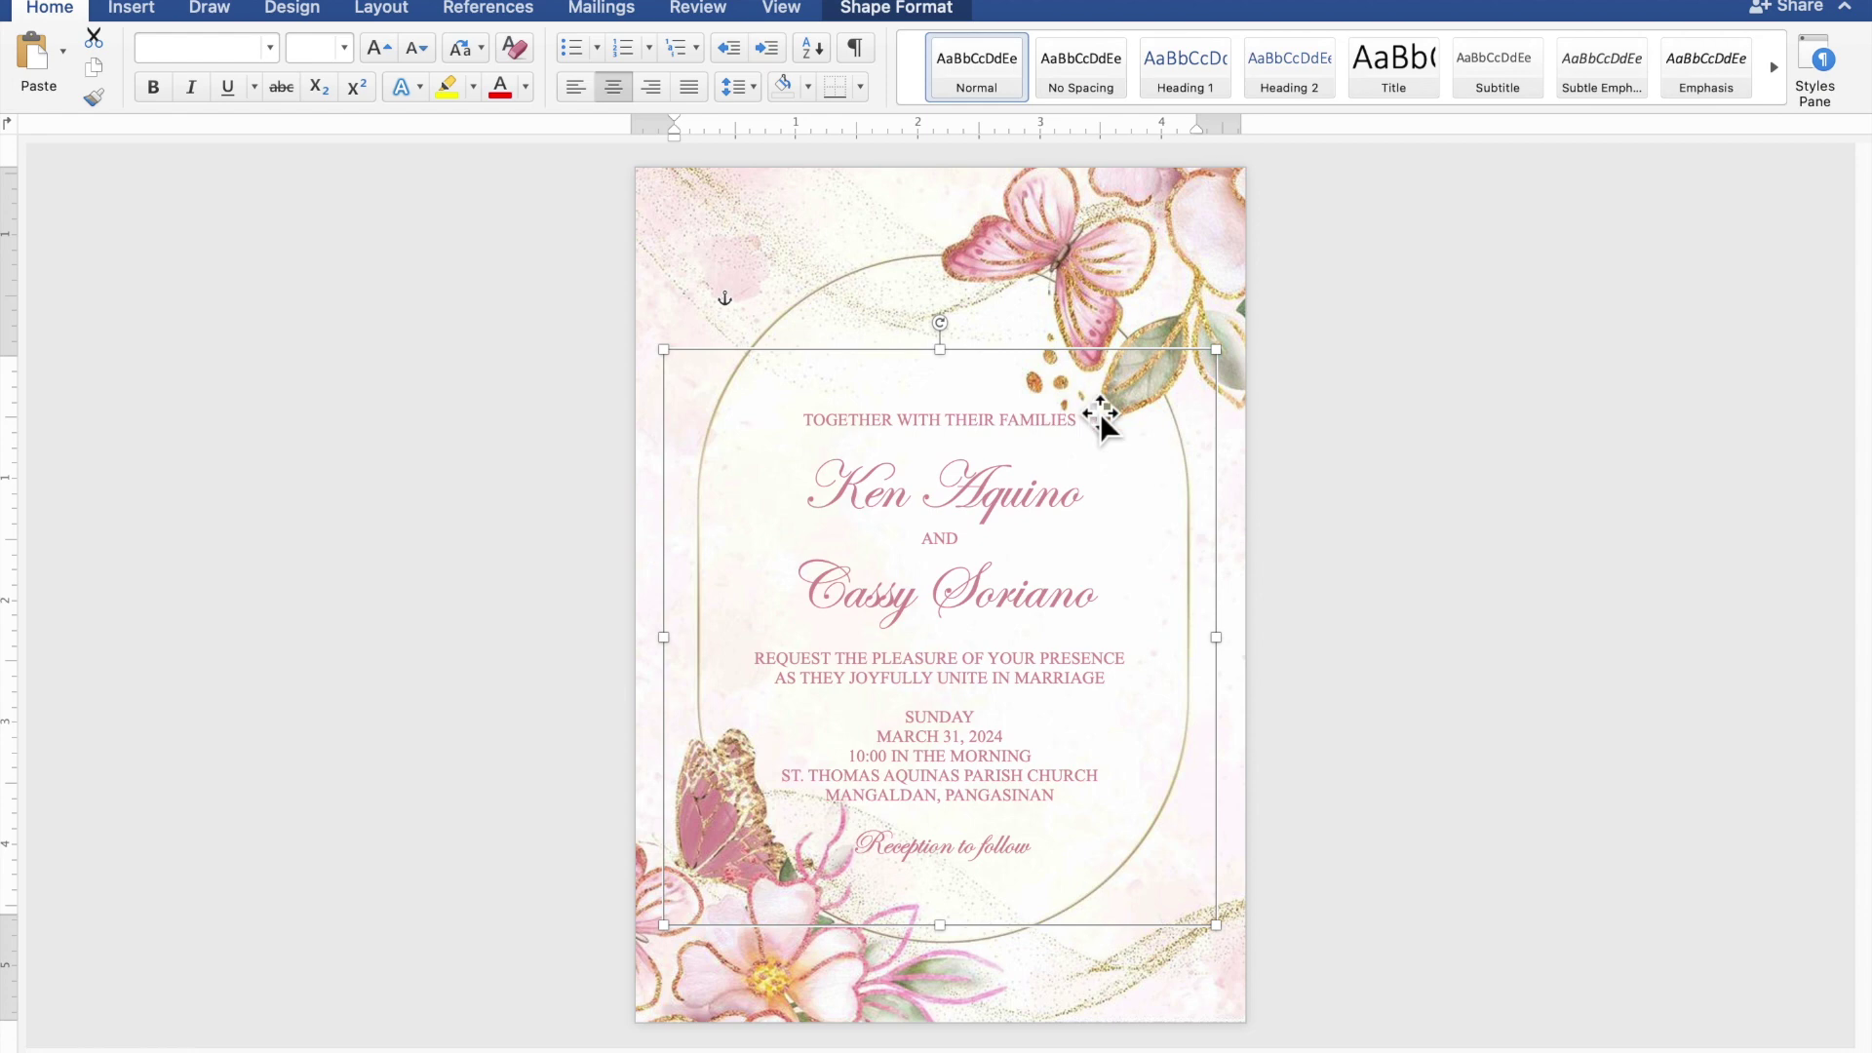
{"action": "left_click", "coordinate": [1522, 500]}
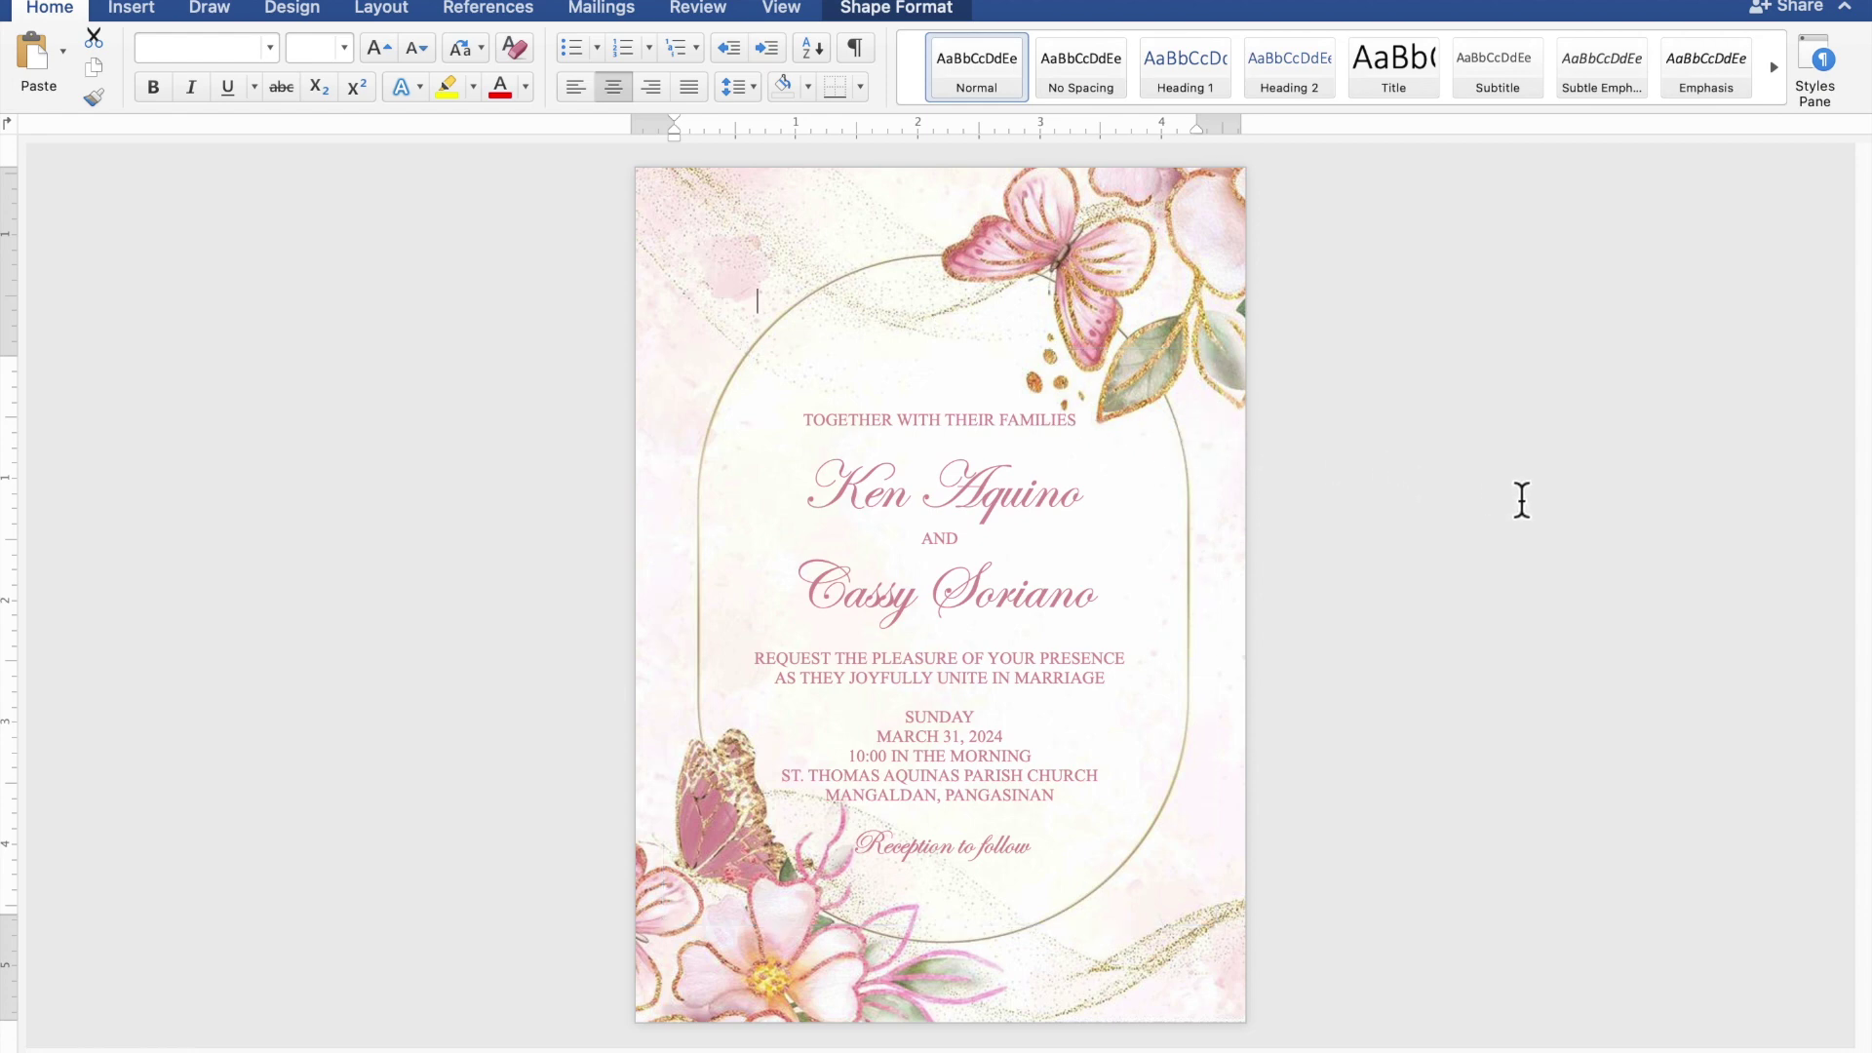